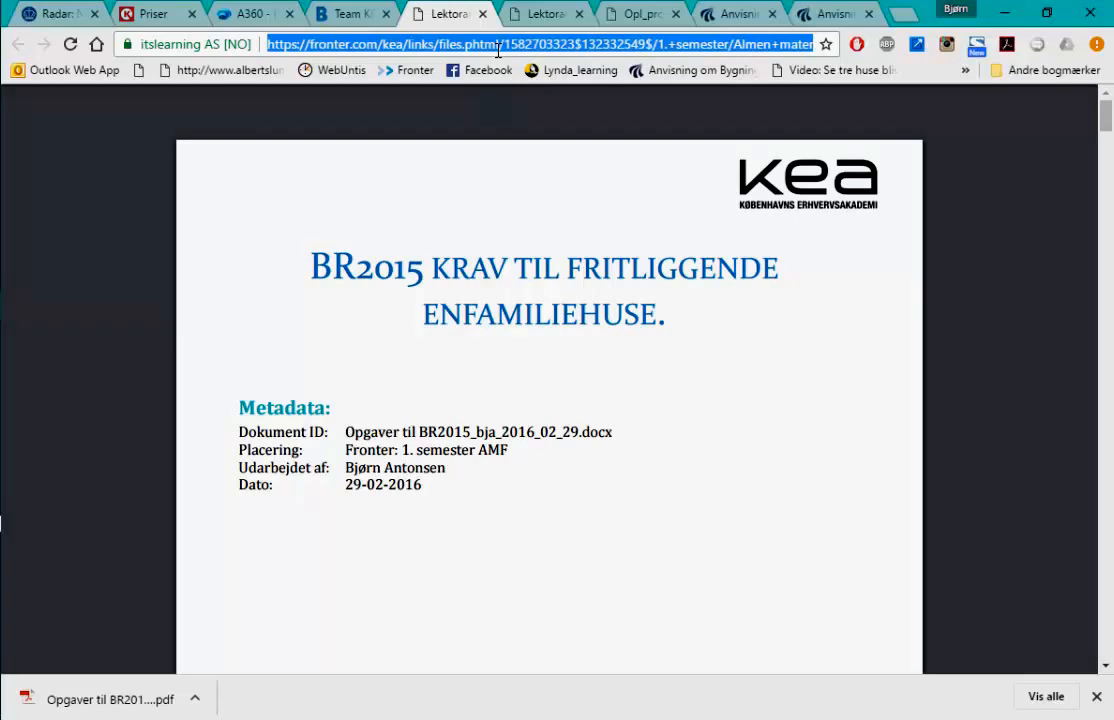
- Load the Kortforsyningen download site and show its Geodataprodukter catalogue
text(d)
key(Return)
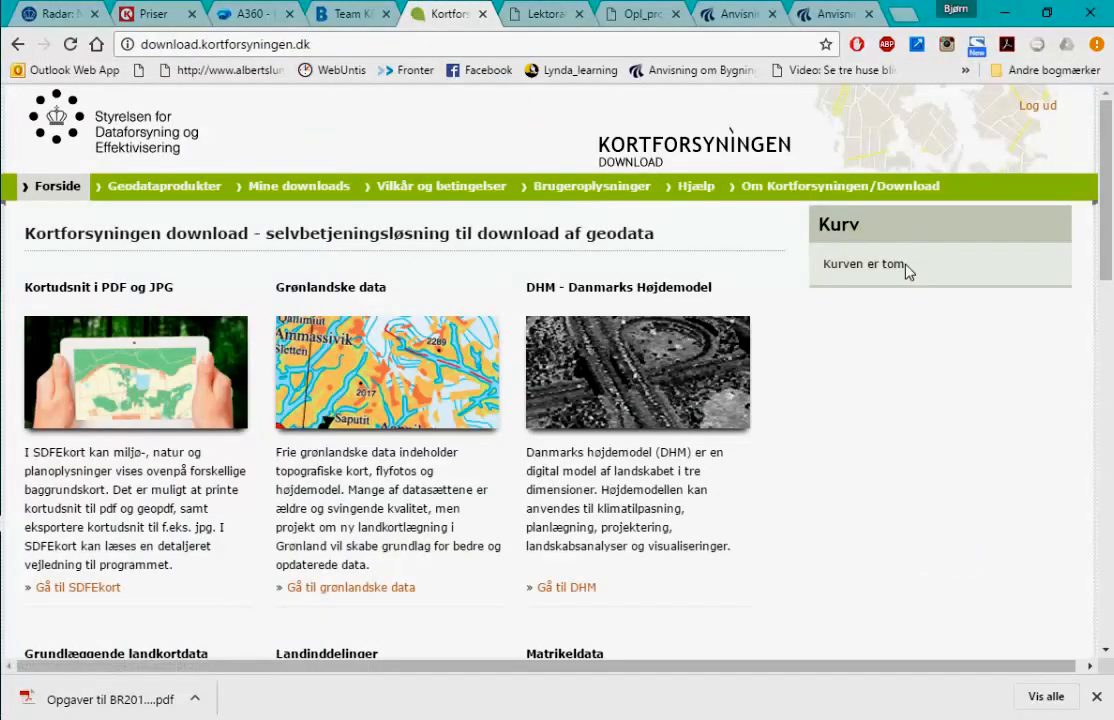
click(166, 196)
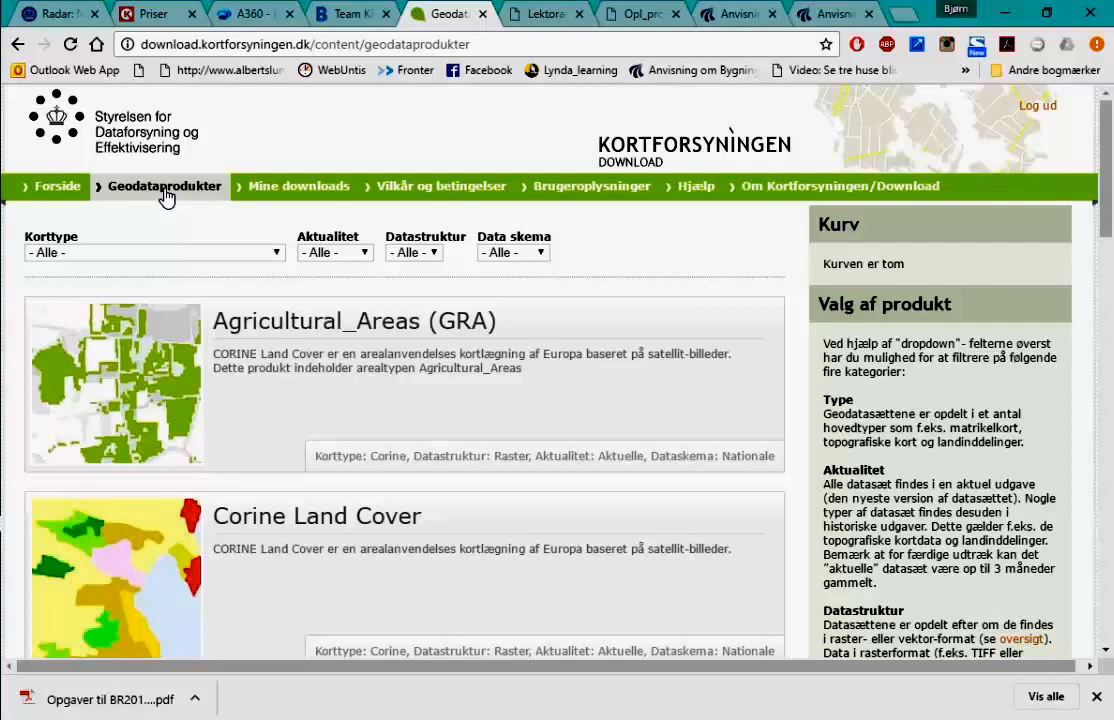
- Filter products to Matrikeldata, open Matrikelkortet, and choose a user-drawn area (Tegn et område)
click(276, 255)
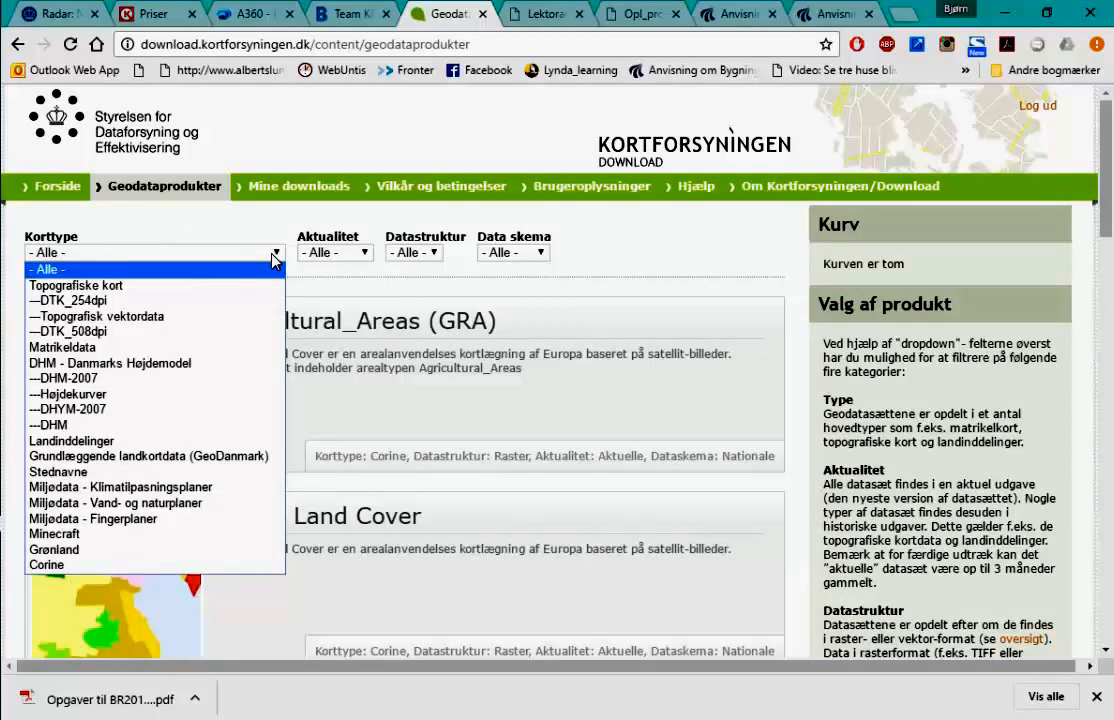
click(160, 348)
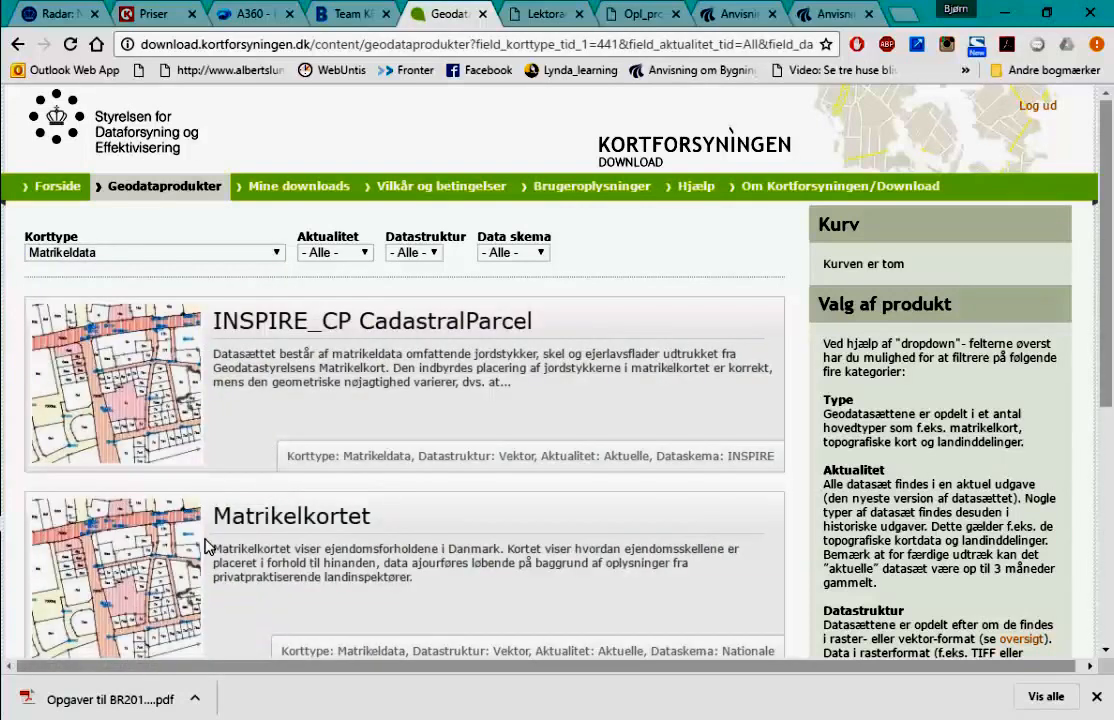
click(167, 553)
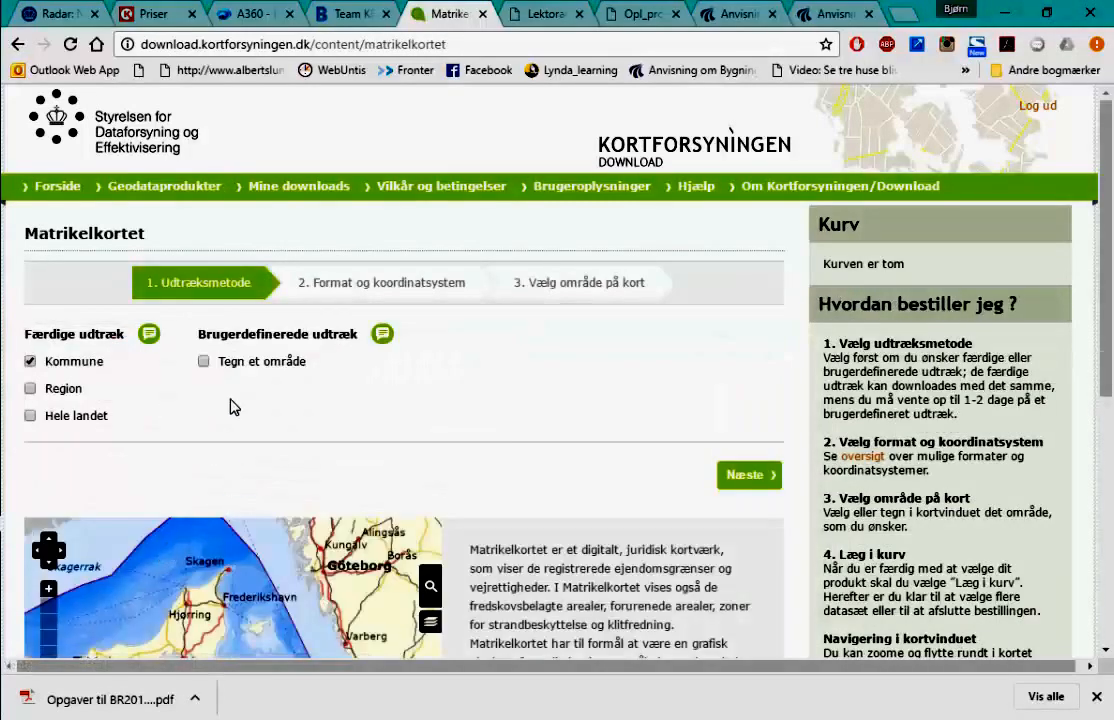
click(205, 363)
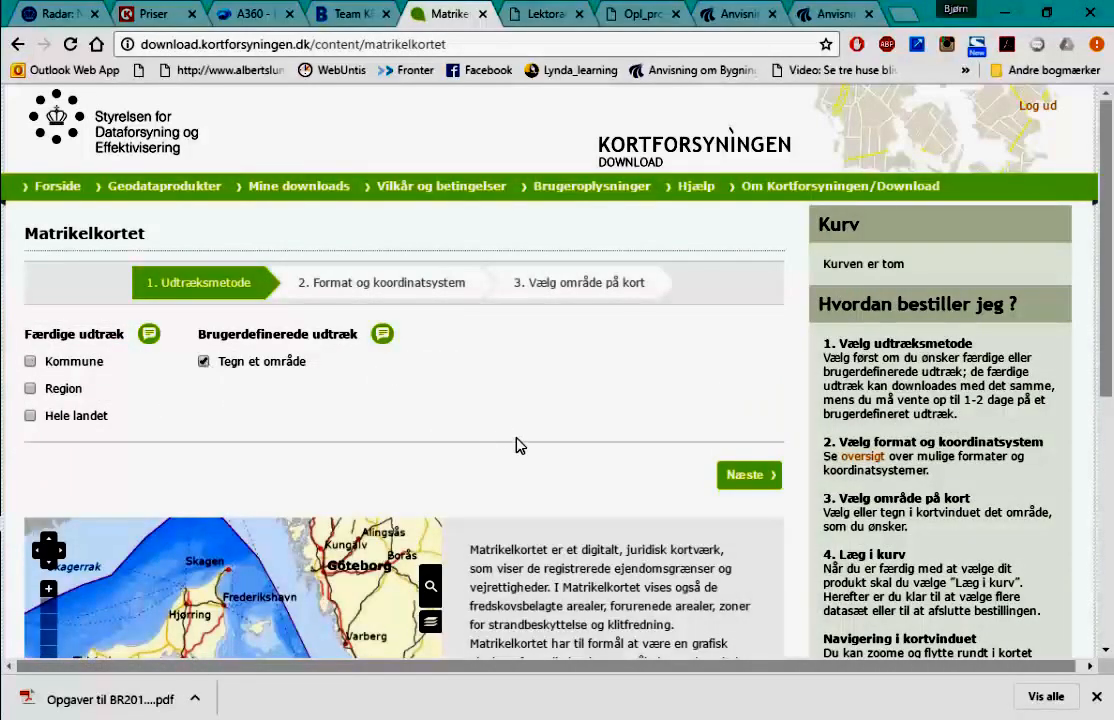
click(730, 484)
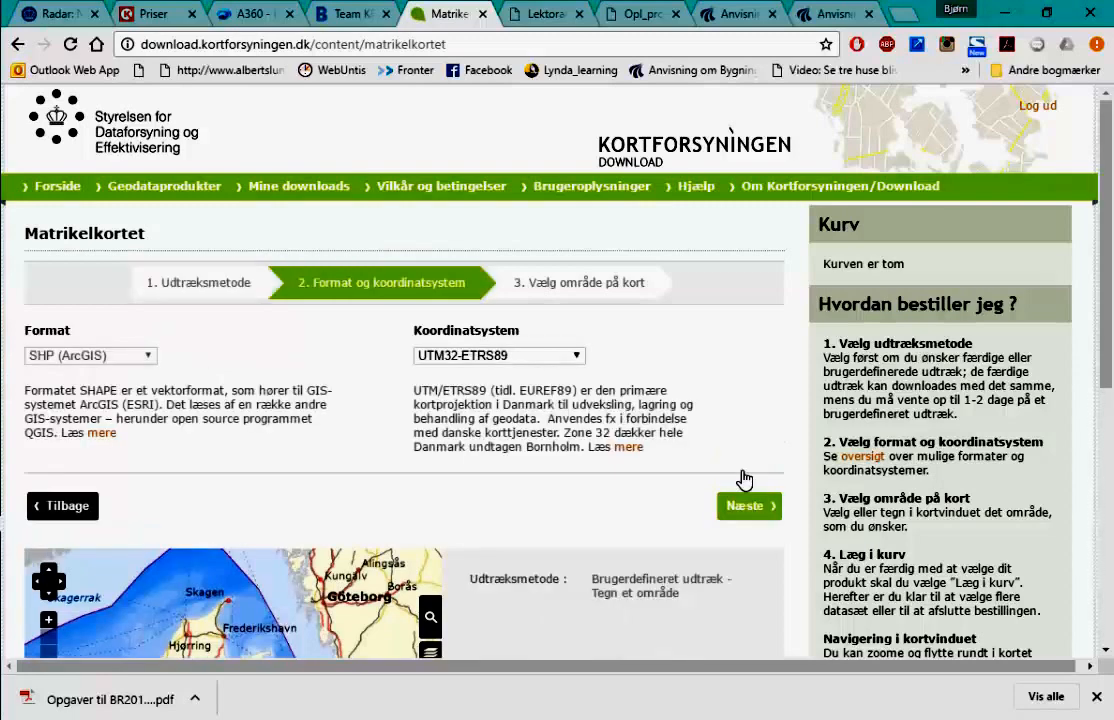
- Set the format to DXF (AutoCAD) with UTM32-ETRS89 and continue to area selection
click(148, 356)
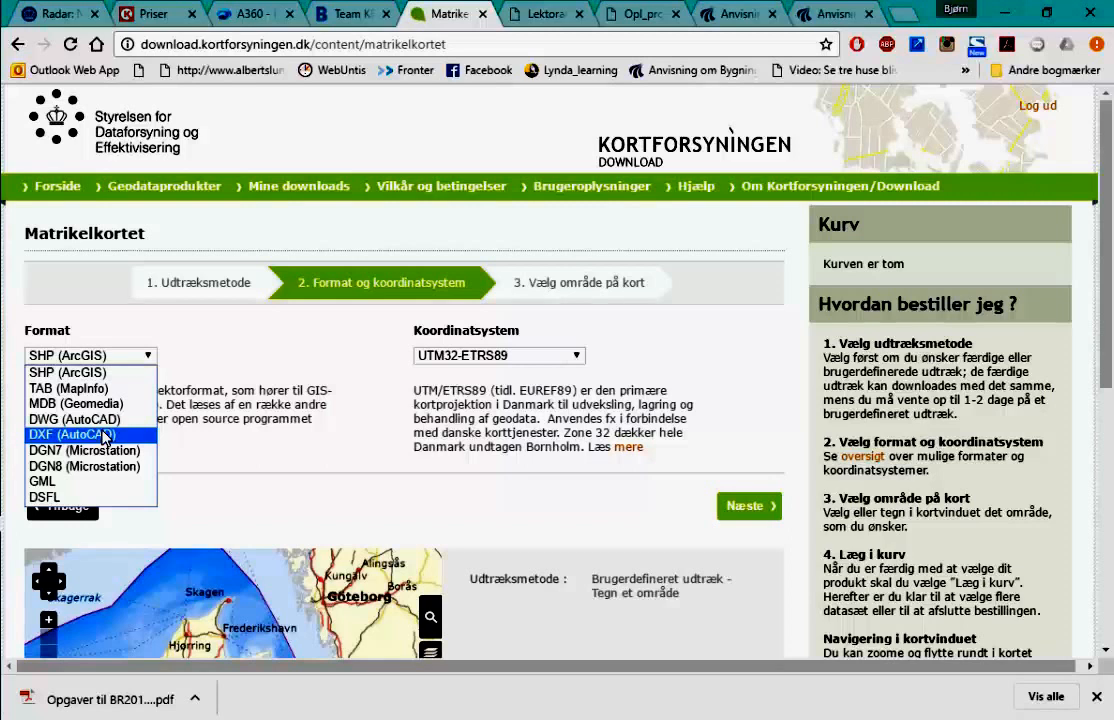
click(105, 437)
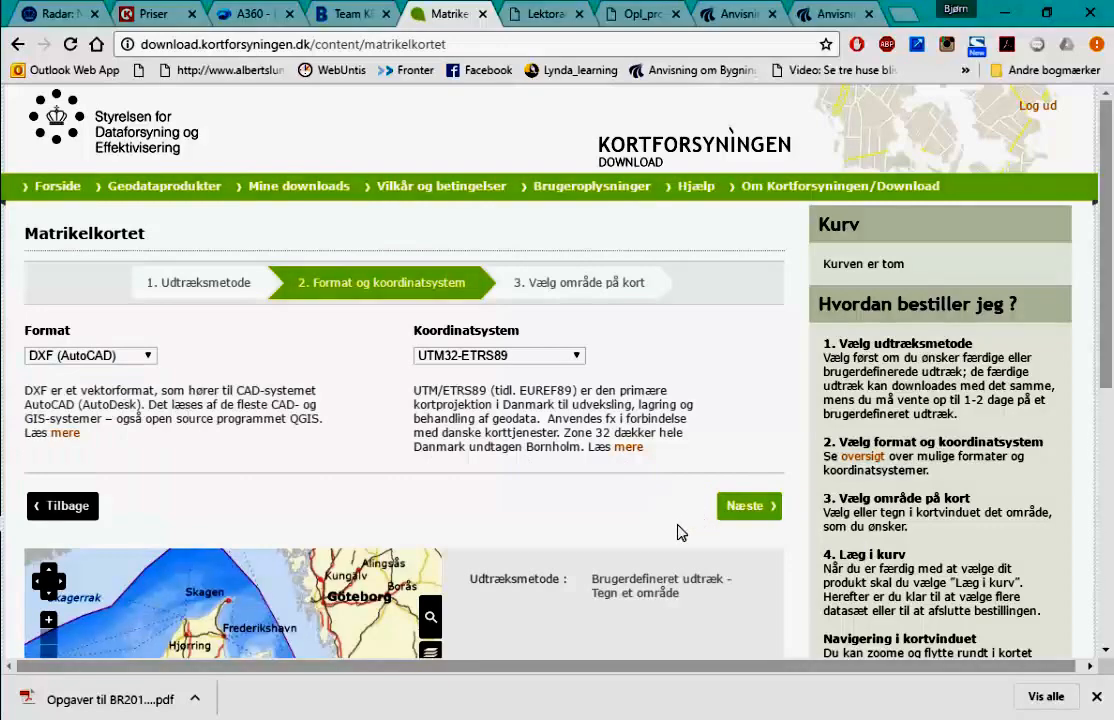
scroll(679, 529, down, 3)
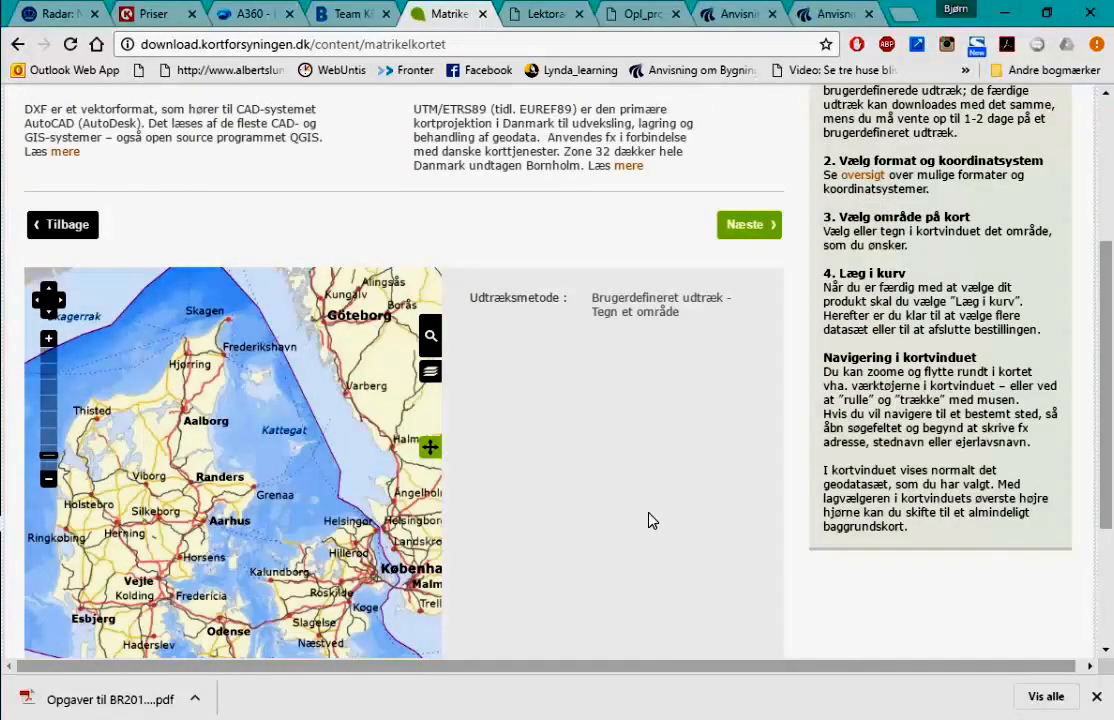
scroll(650, 520, up, 2)
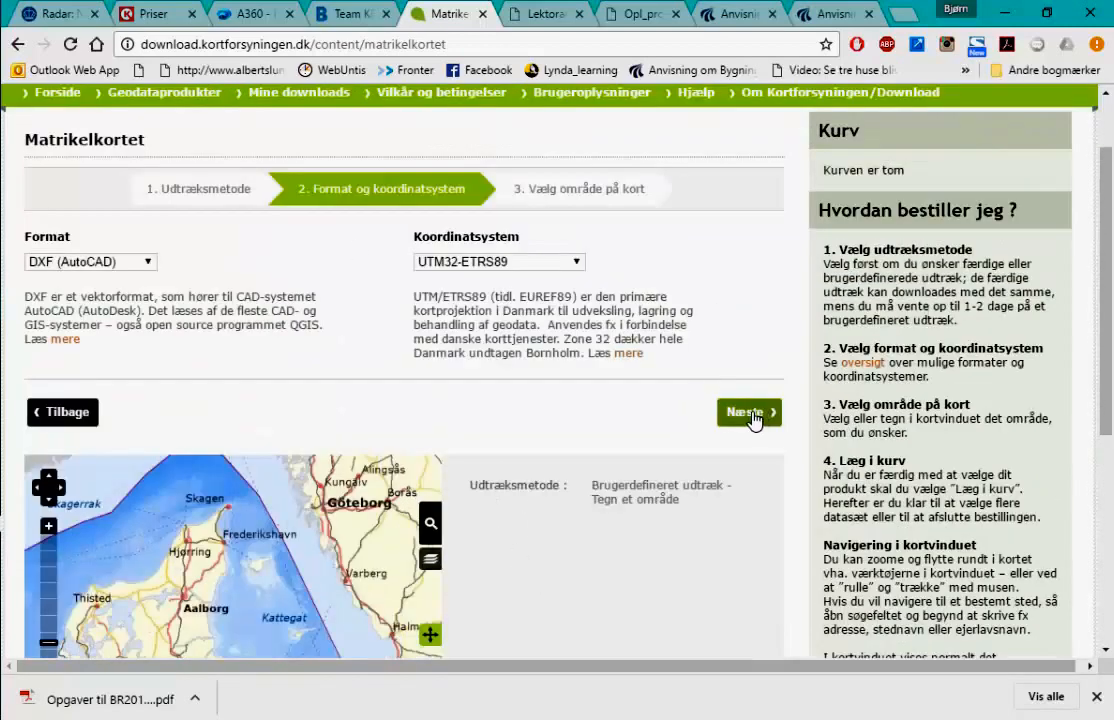
click(750, 413)
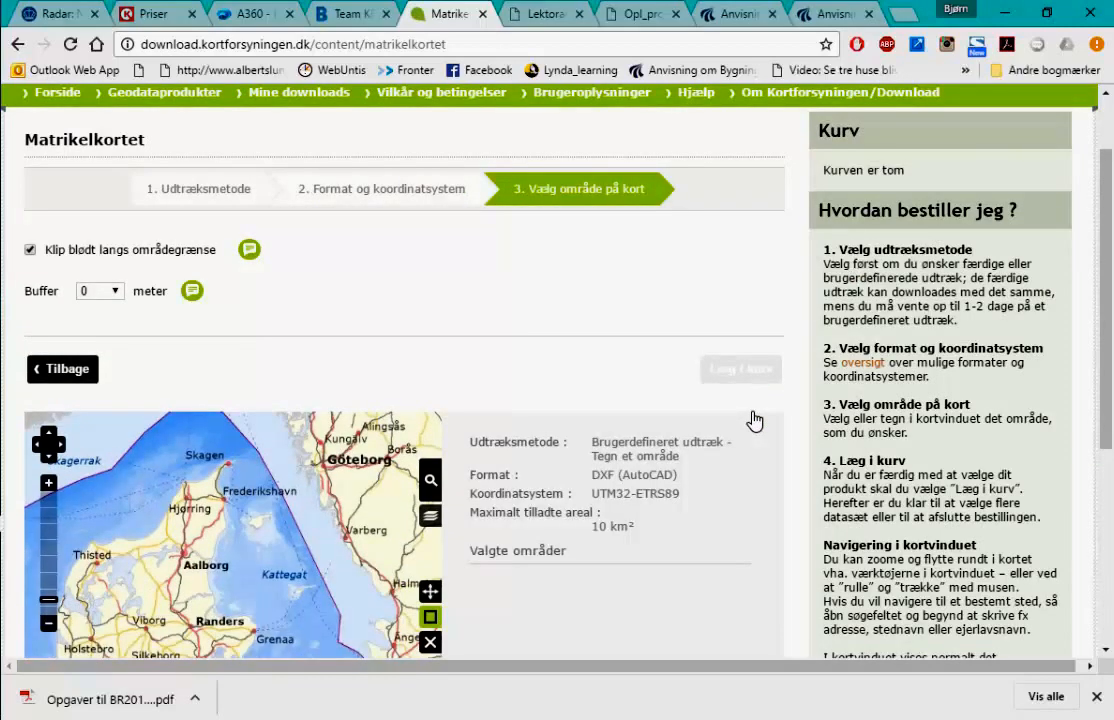
scroll(274, 341, down, 3)
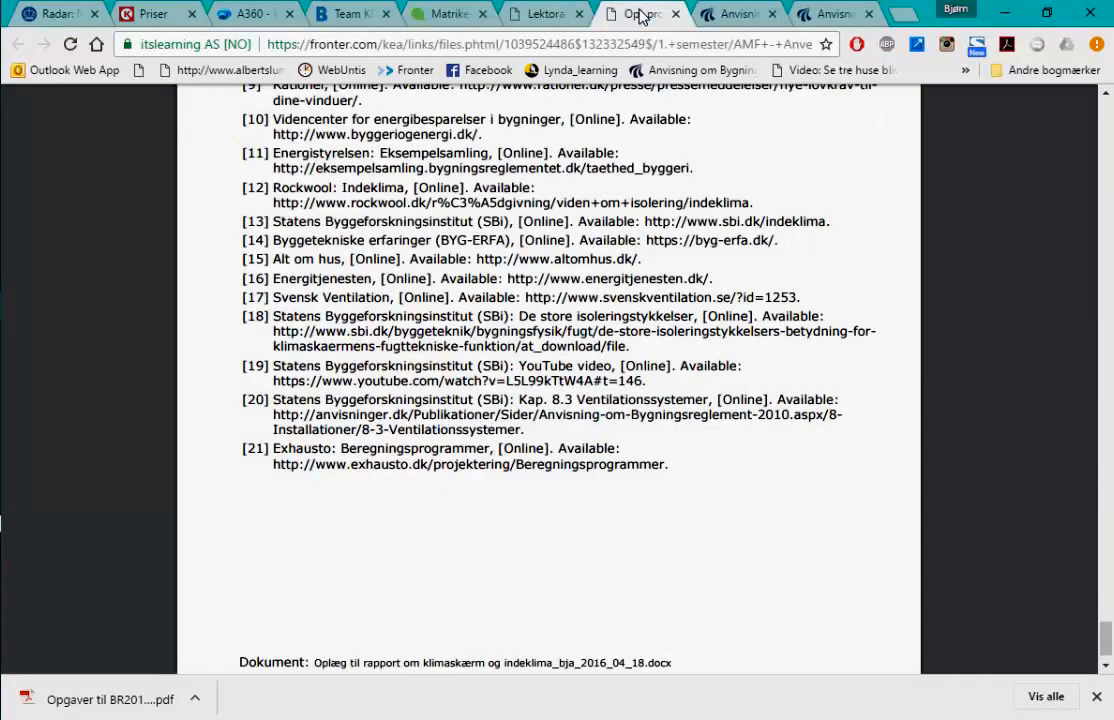
click(628, 18)
click(549, 18)
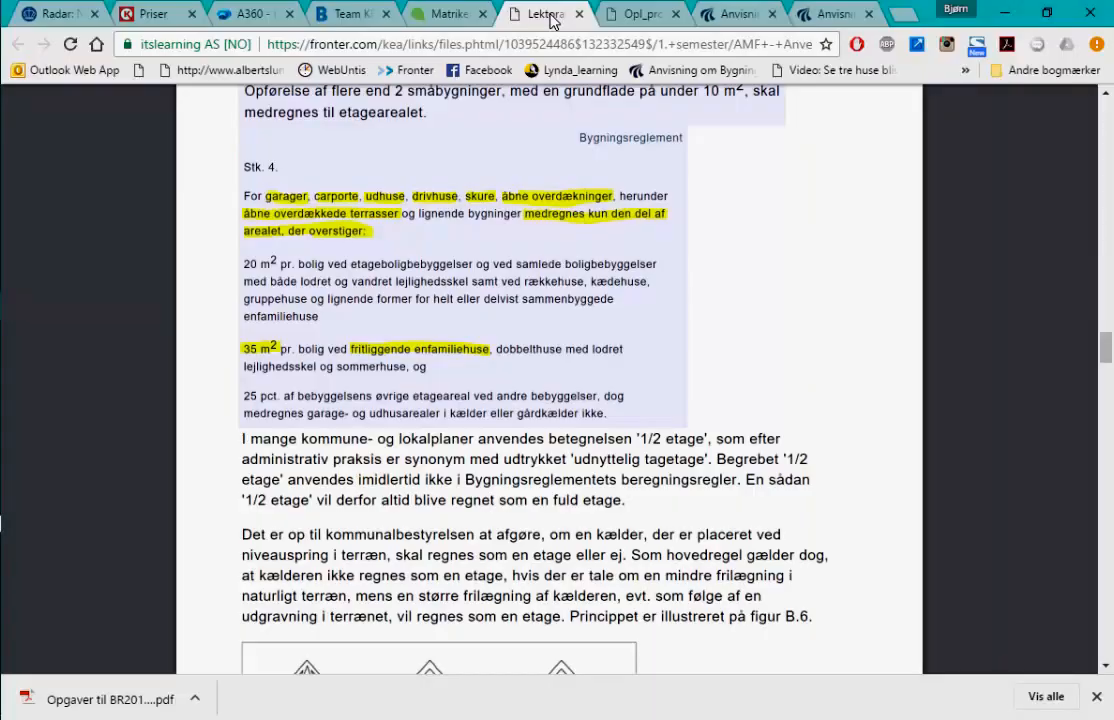
click(645, 15)
scroll(703, 310, up, 10)
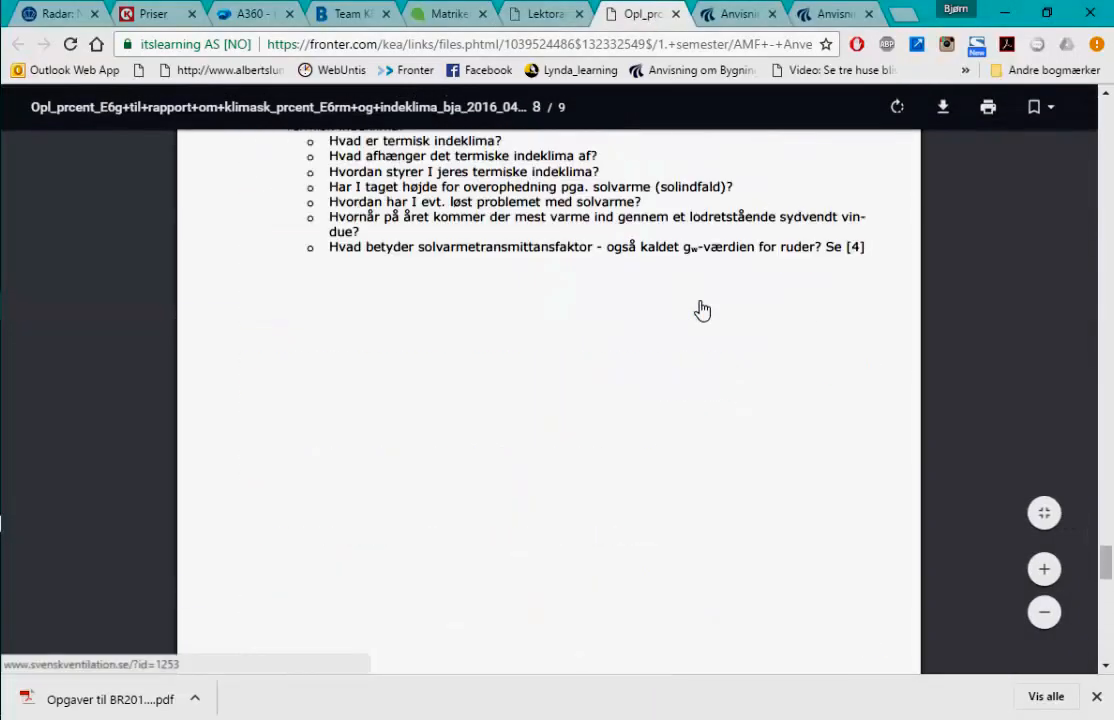
scroll(703, 310, up, 20)
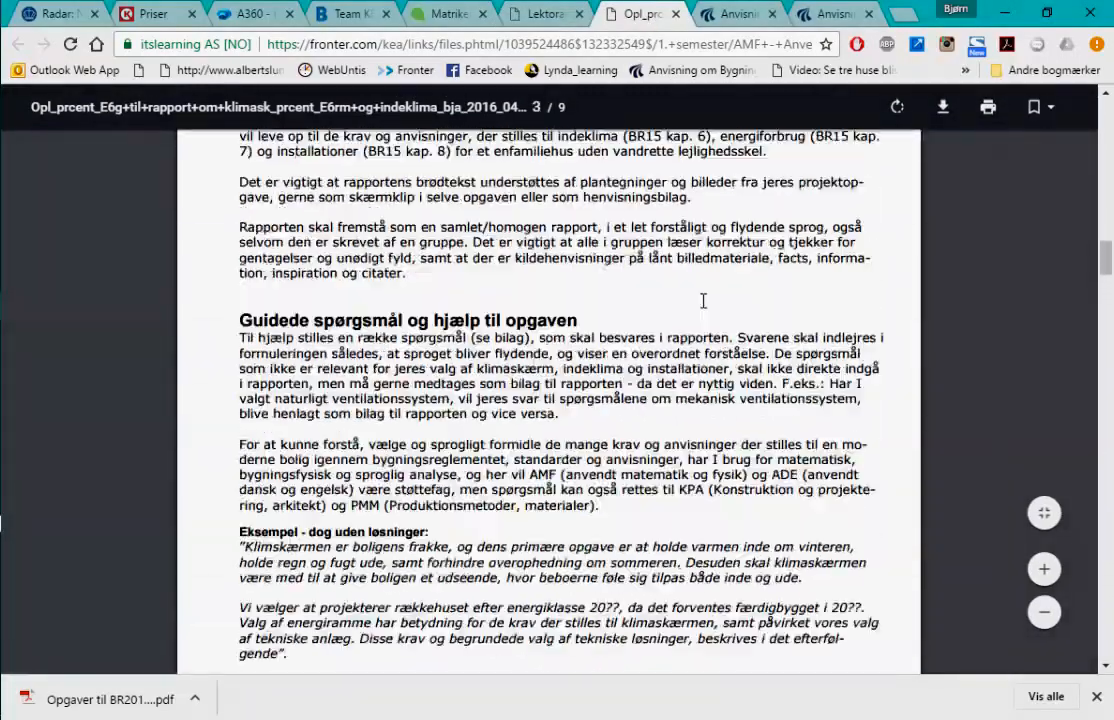
scroll(703, 300, up, 15)
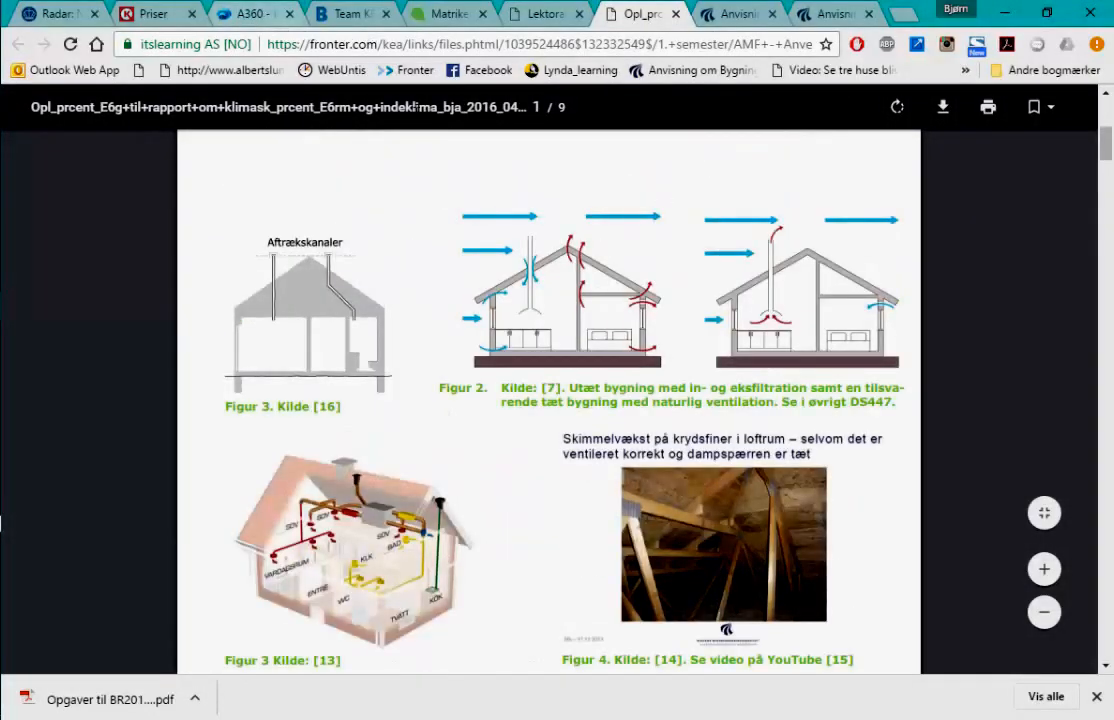
click(452, 14)
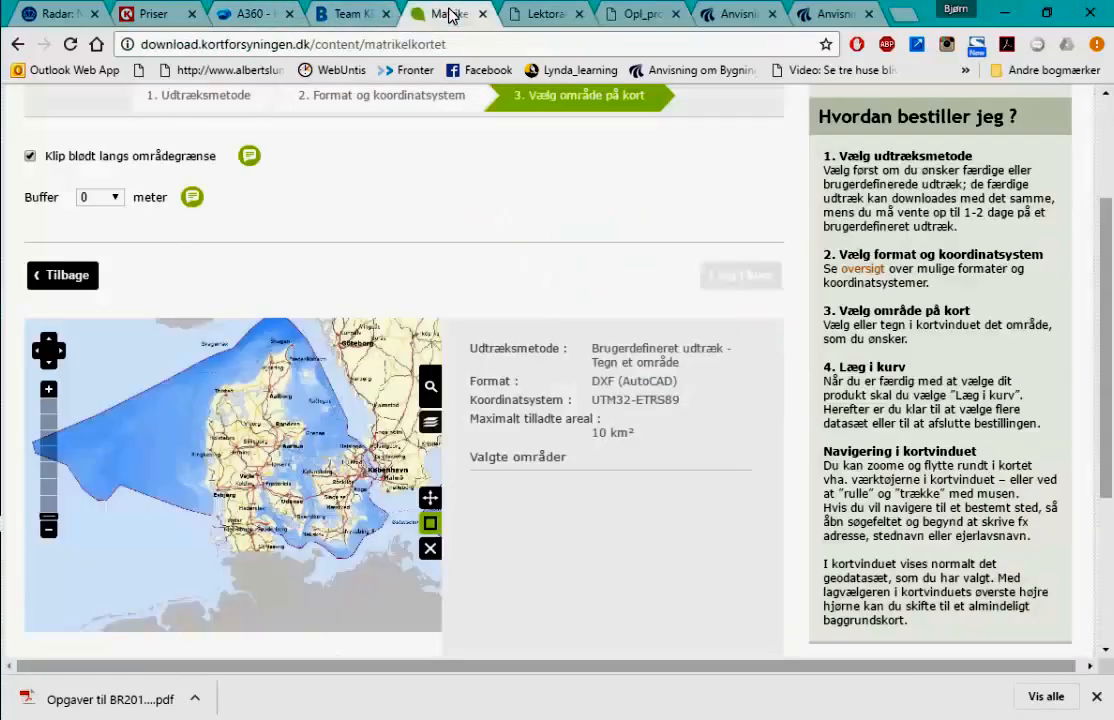
- Search for Hvalsø and centre the map on Hvalsø Kirke
click(430, 387)
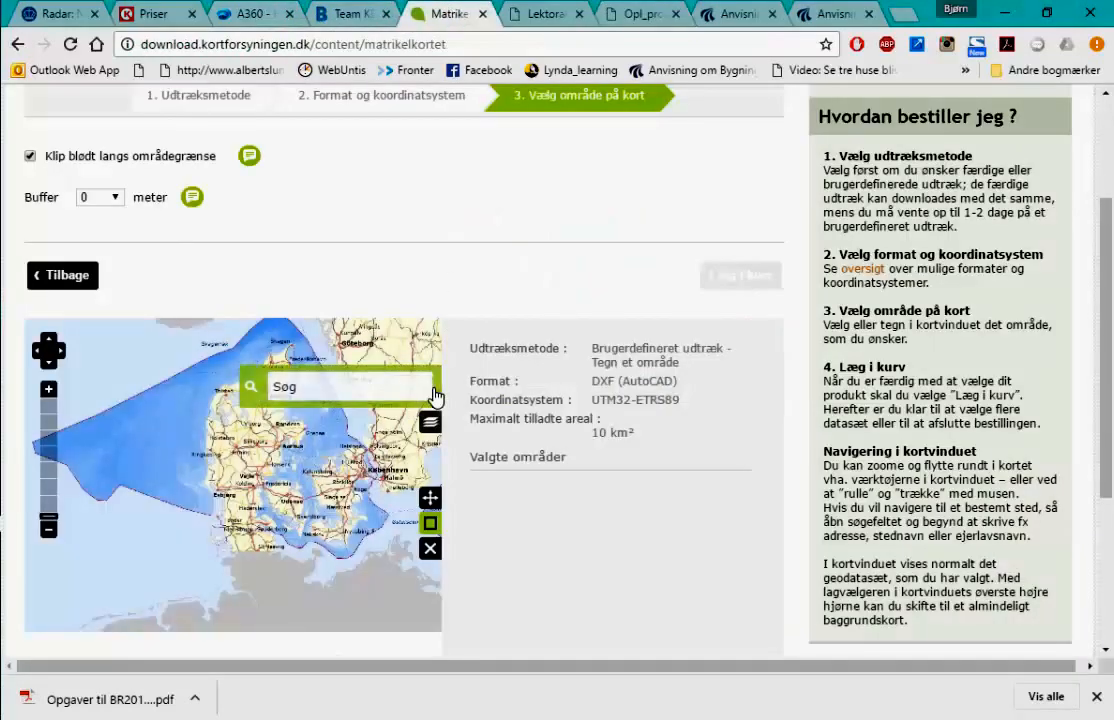
click(409, 393)
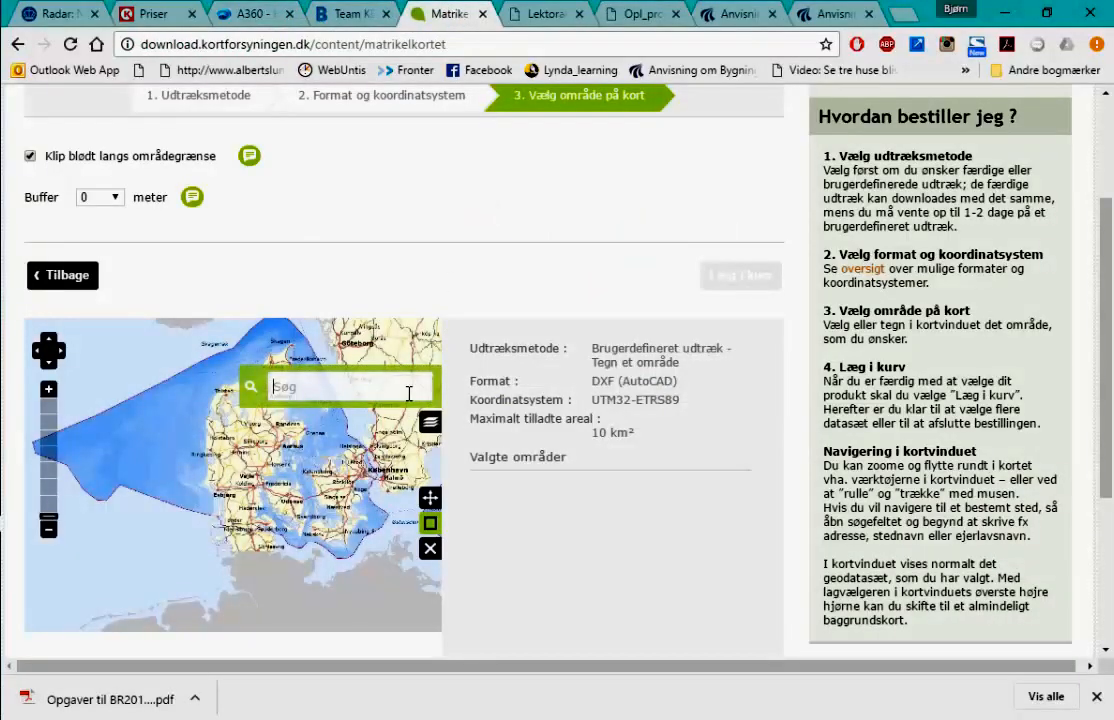
text(Hv)
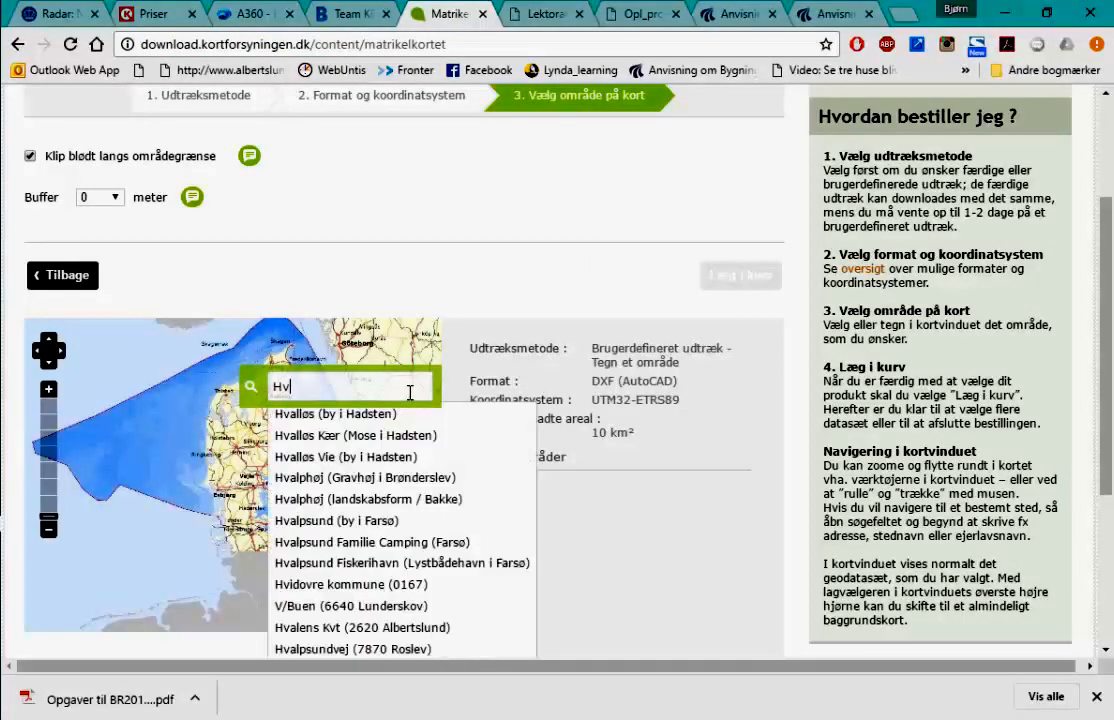
text(alsø)
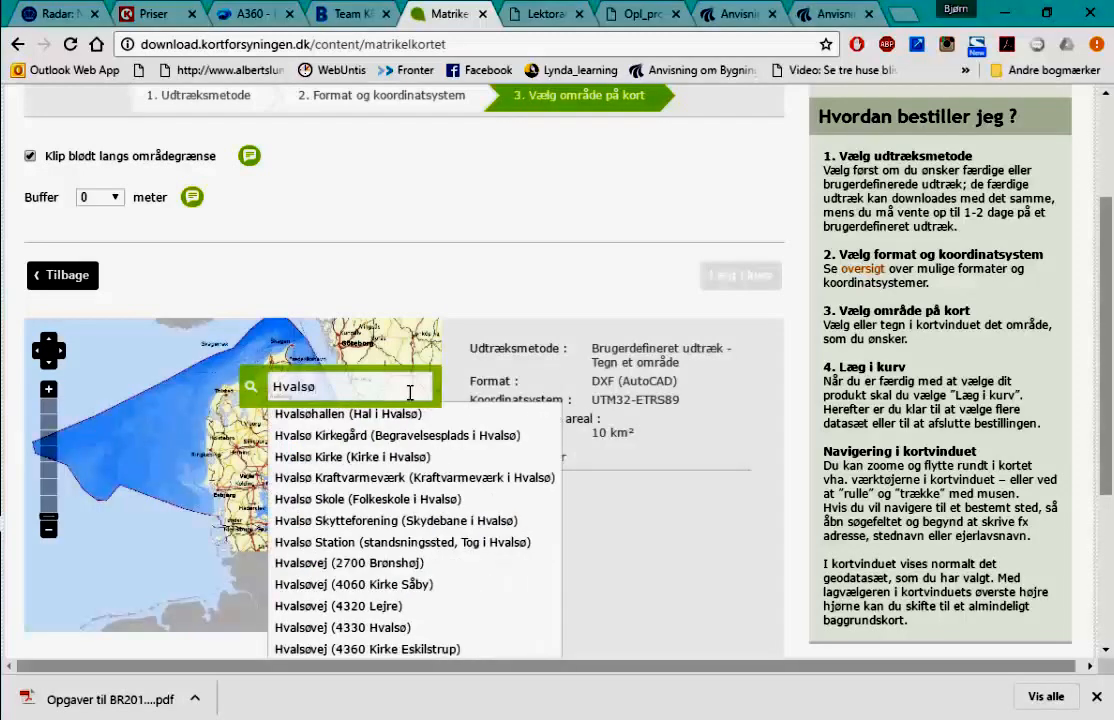
click(404, 458)
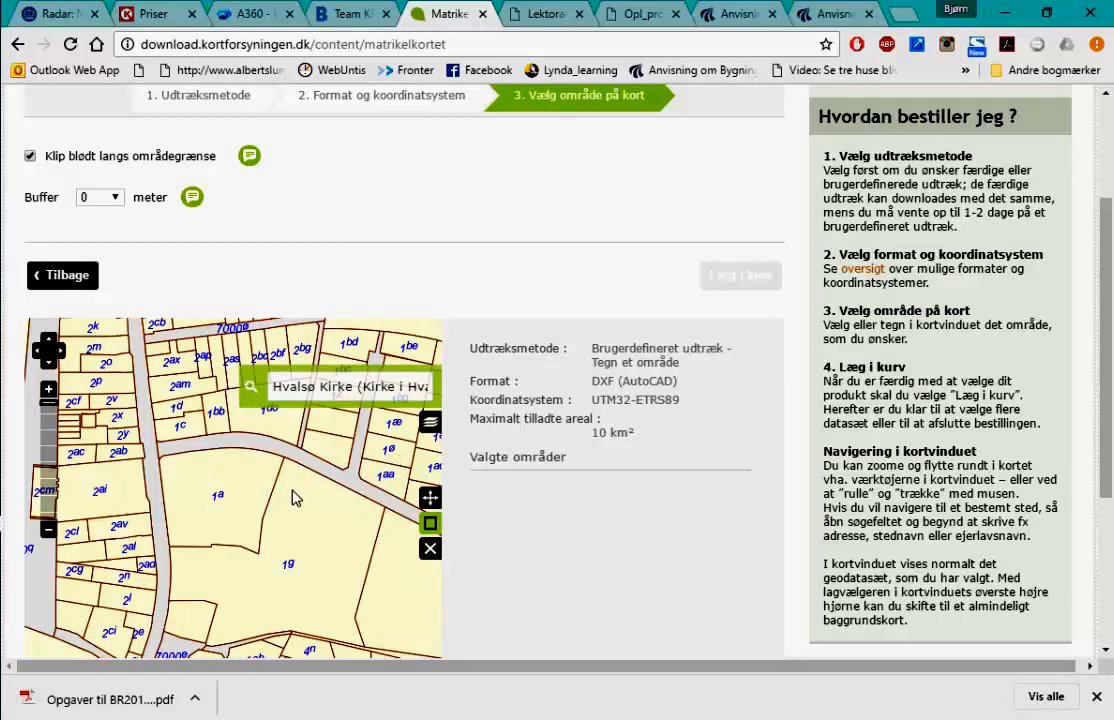
- Try areas over parcels 1a and 1g, then pan toward the northeastern parcels
scroll(295, 495, down, 1)
mouse_move(366, 477)
mouse_down()
mouse_move(260, 546)
mouse_move(291, 517)
mouse_up()
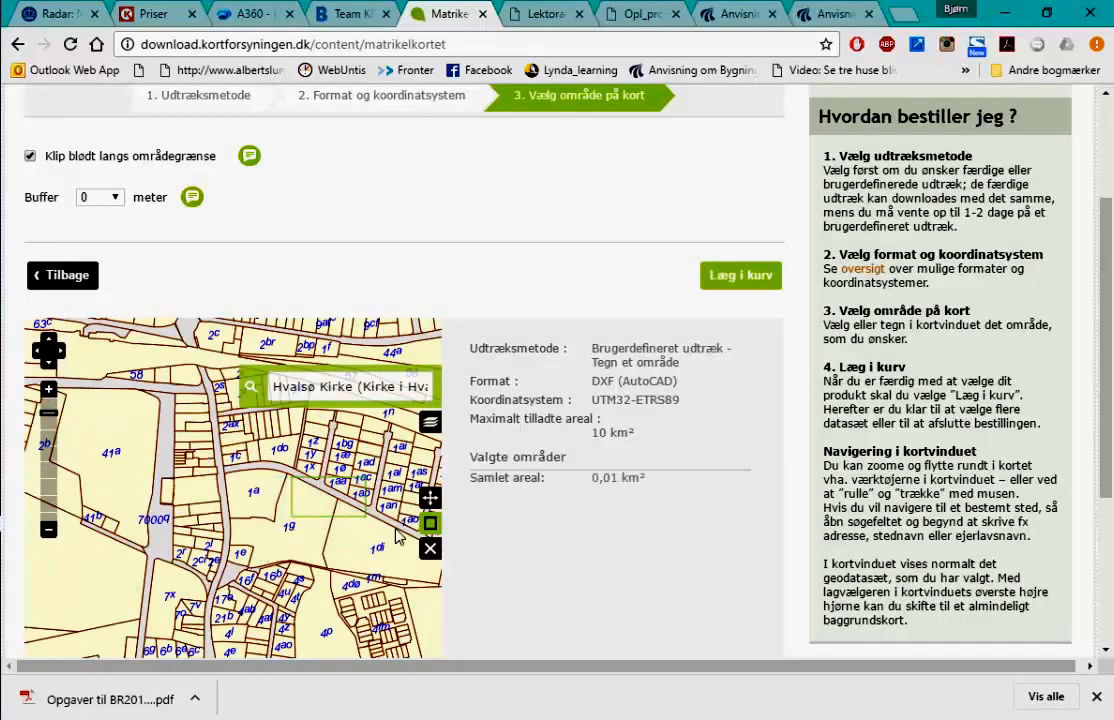
drag(338, 445, 280, 493)
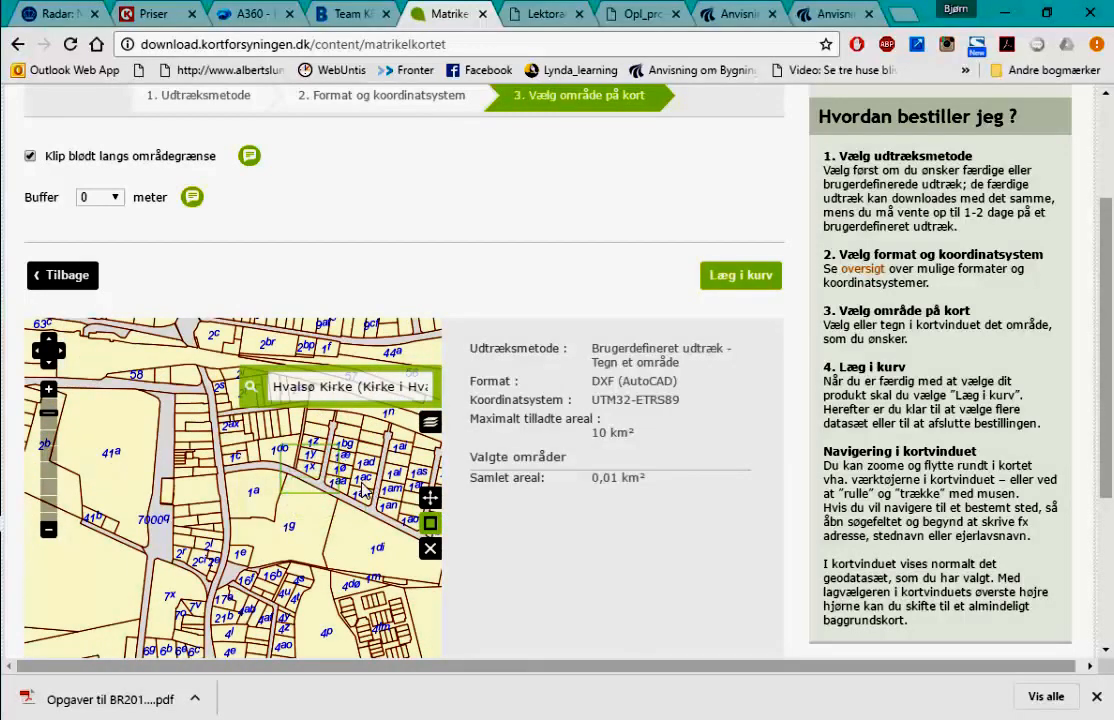
click(431, 498)
drag(391, 444, 188, 610)
drag(301, 532, 248, 586)
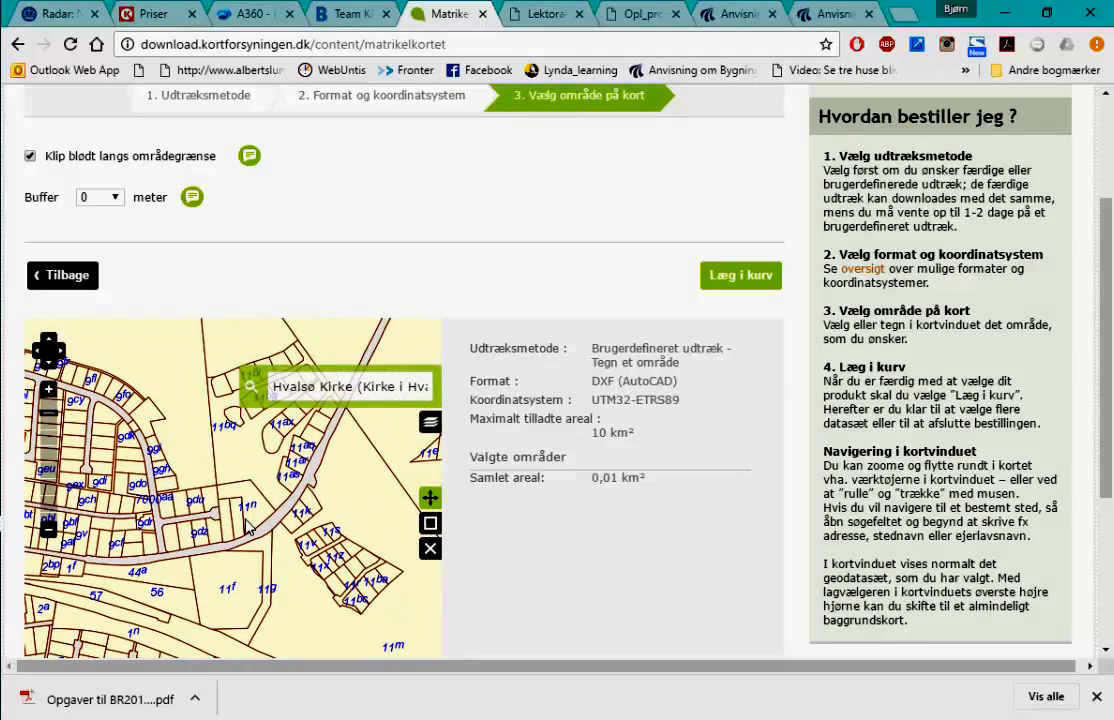
scroll(232, 535, up, 1)
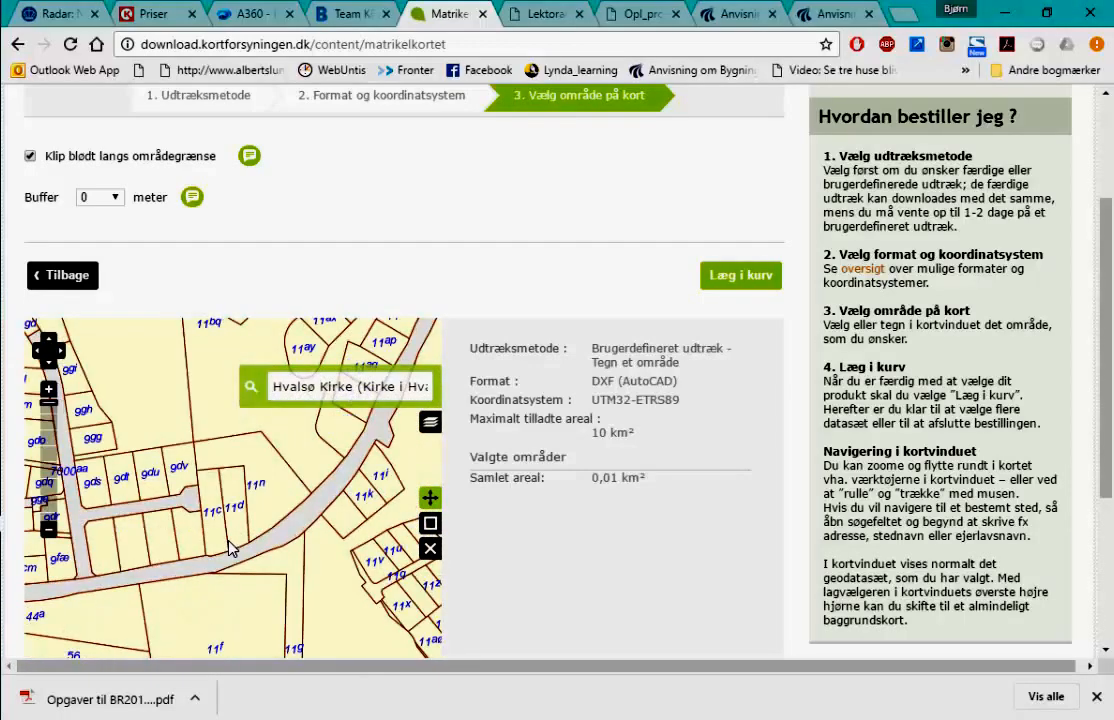
scroll(230, 548, down, 3)
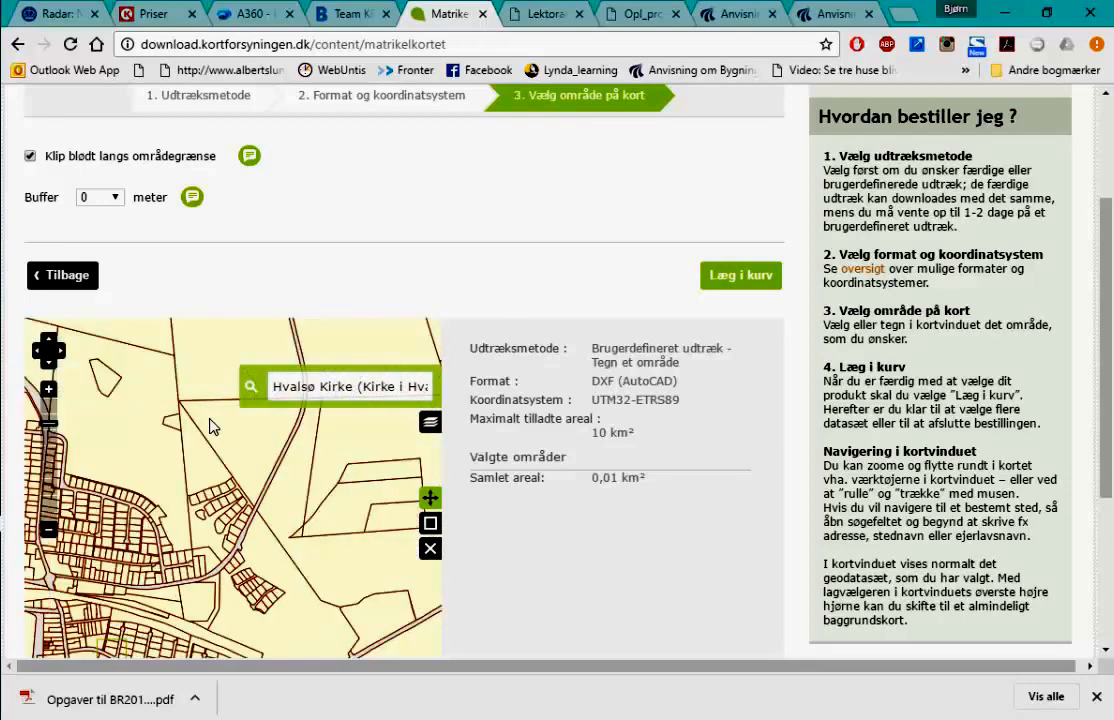
scroll(204, 542, up, 2)
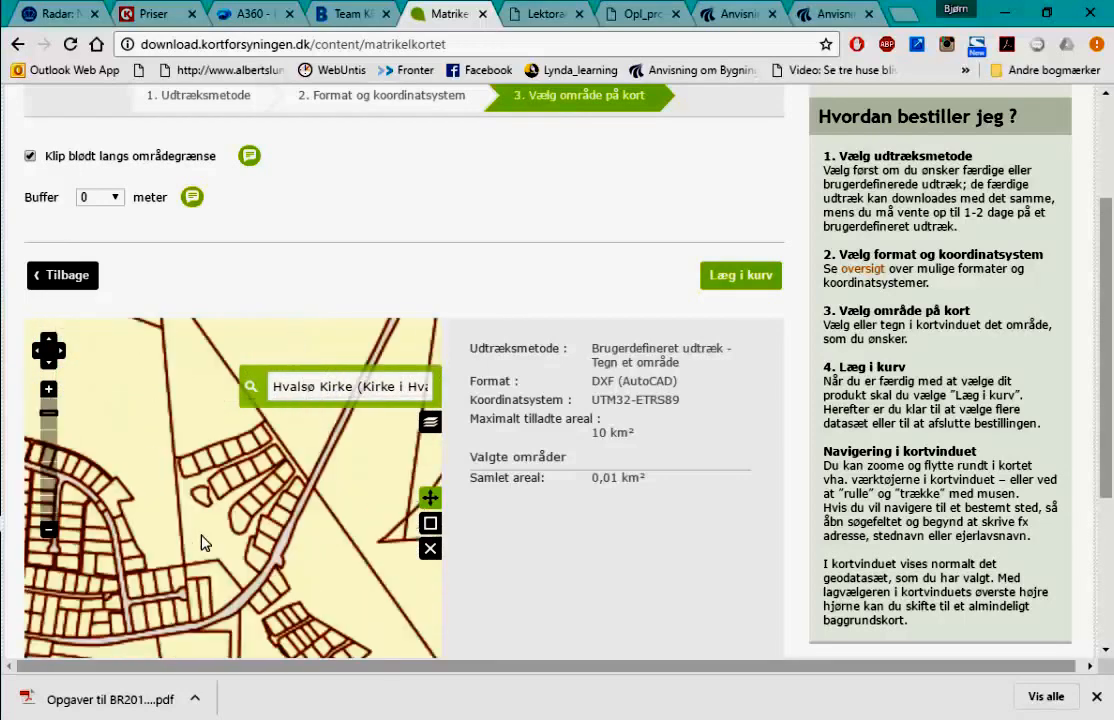
scroll(204, 542, down, 1)
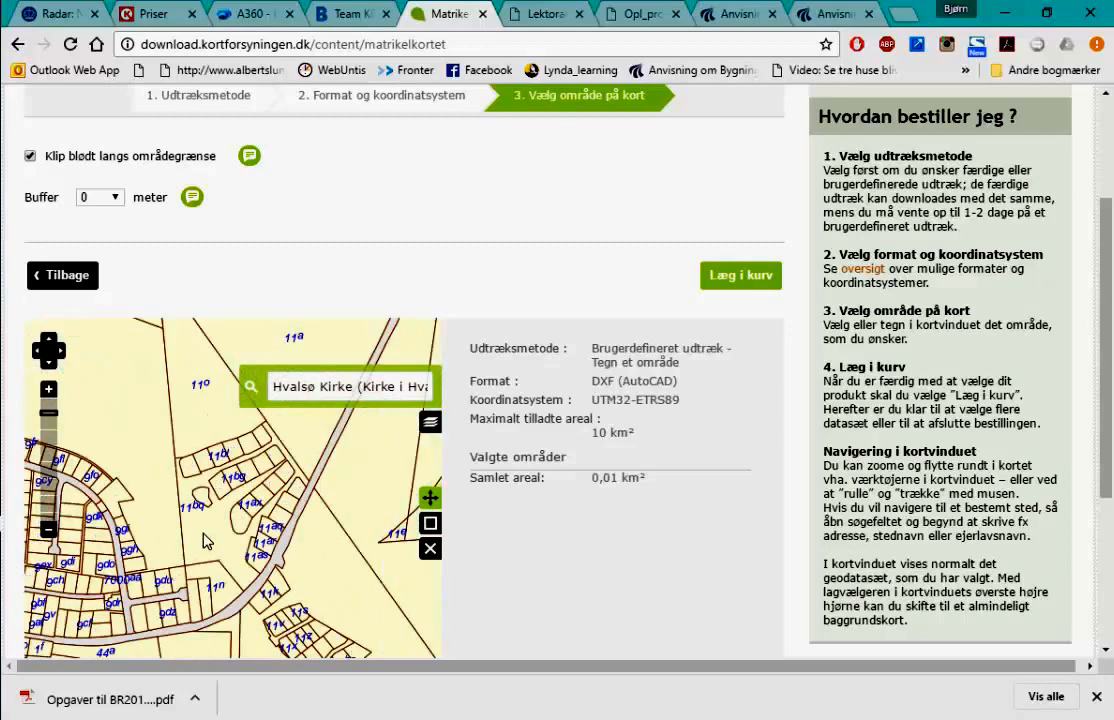
scroll(204, 542, down, 1)
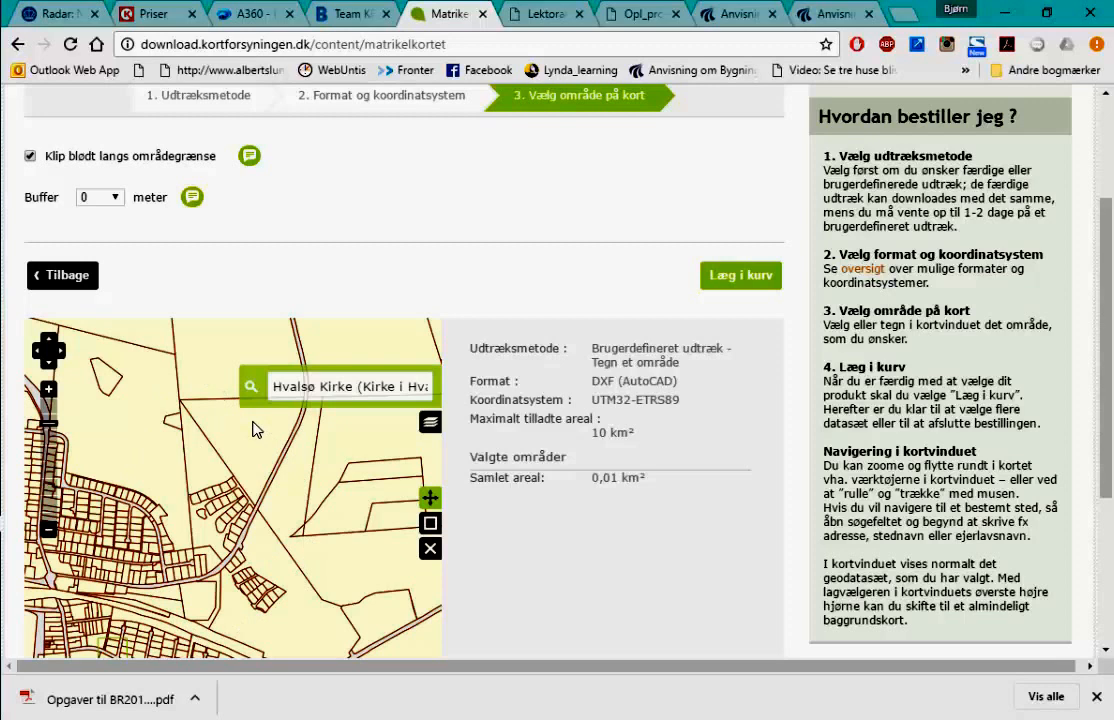
- Draw a 0,57 km² rectangle around the Hvalsø site and add the extract to the basket
click(430, 523)
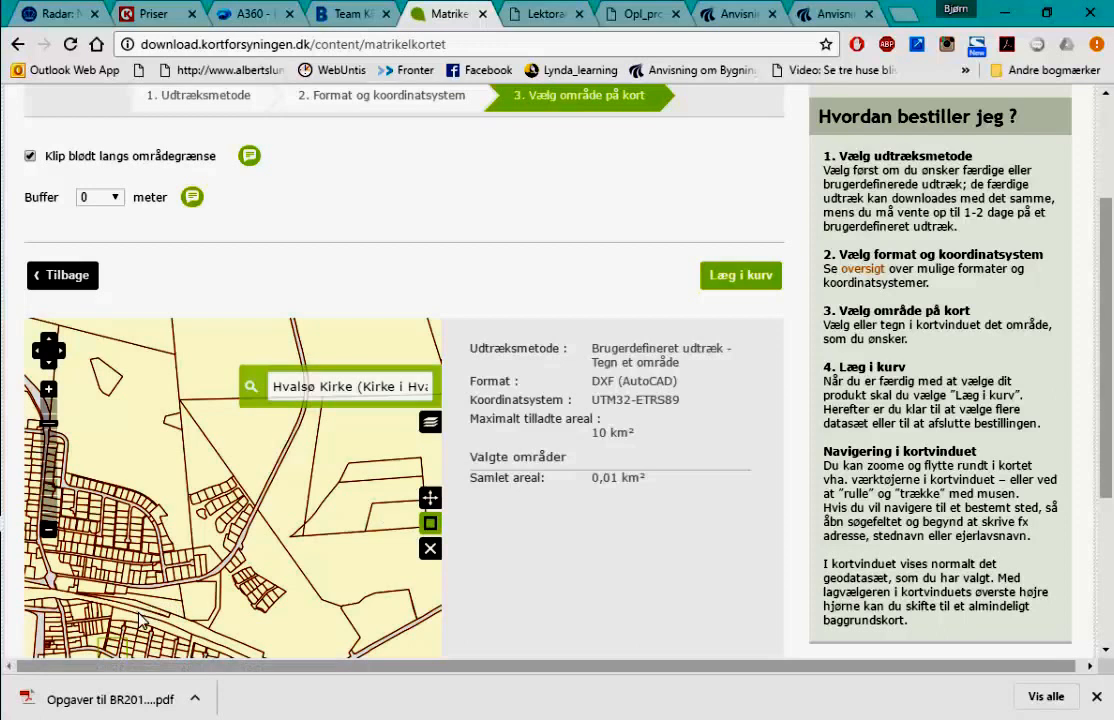
mouse_move(136, 612)
mouse_down()
mouse_move(200, 500)
mouse_move(299, 409)
mouse_up()
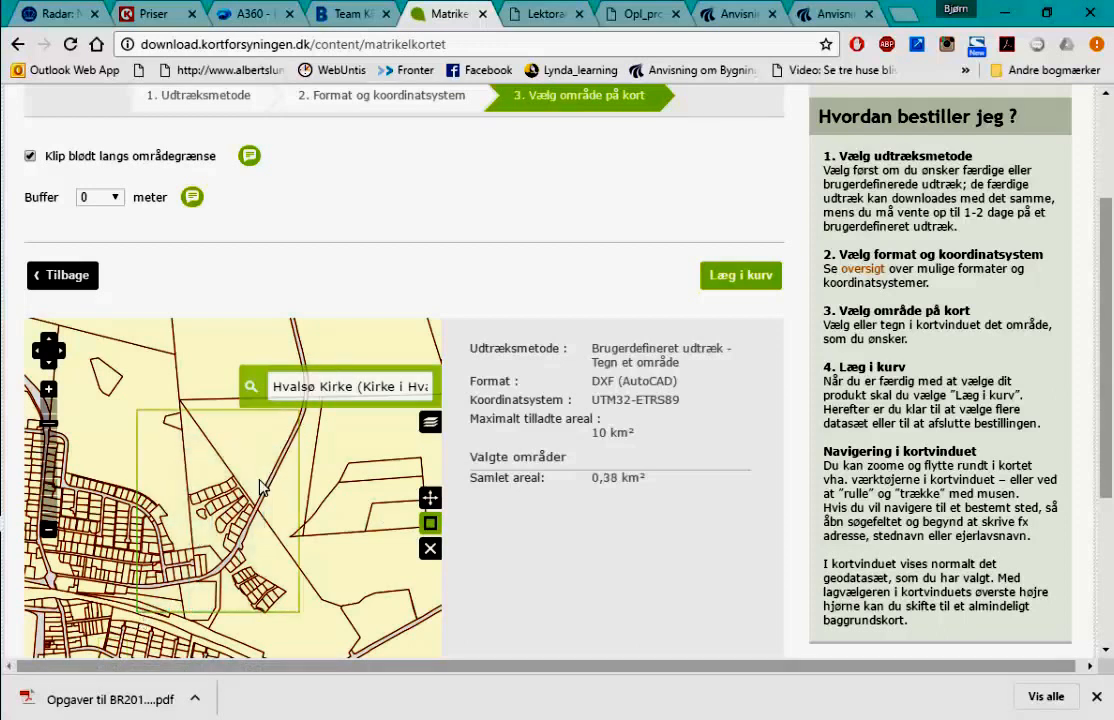
click(251, 388)
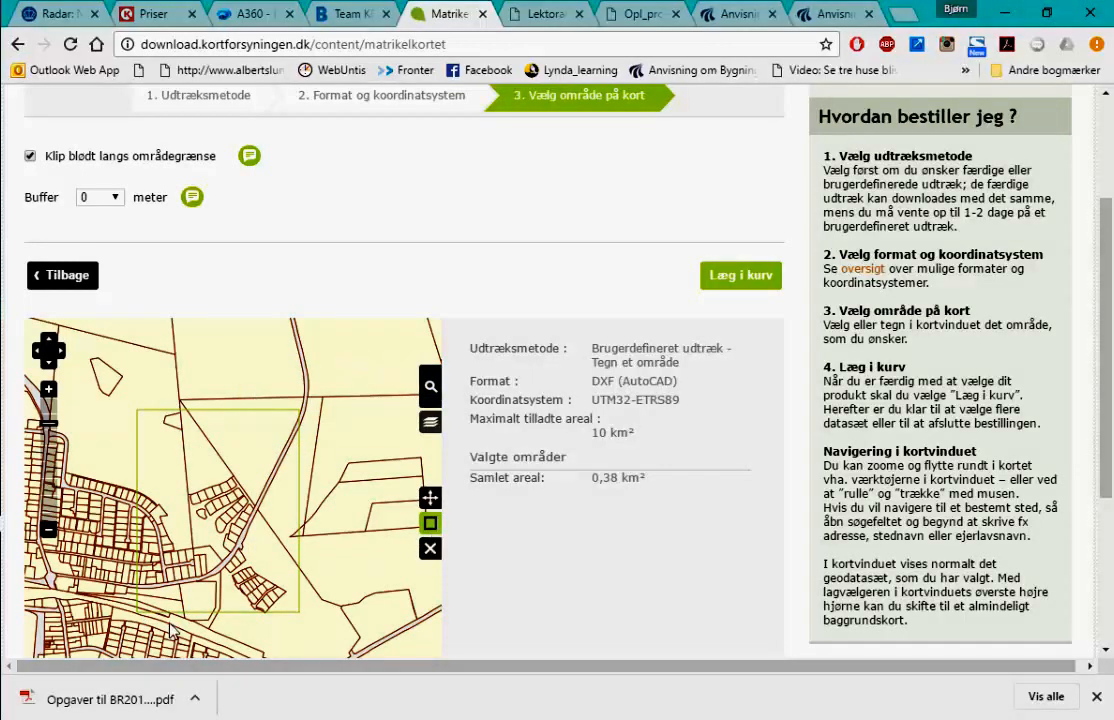
drag(347, 373, 139, 606)
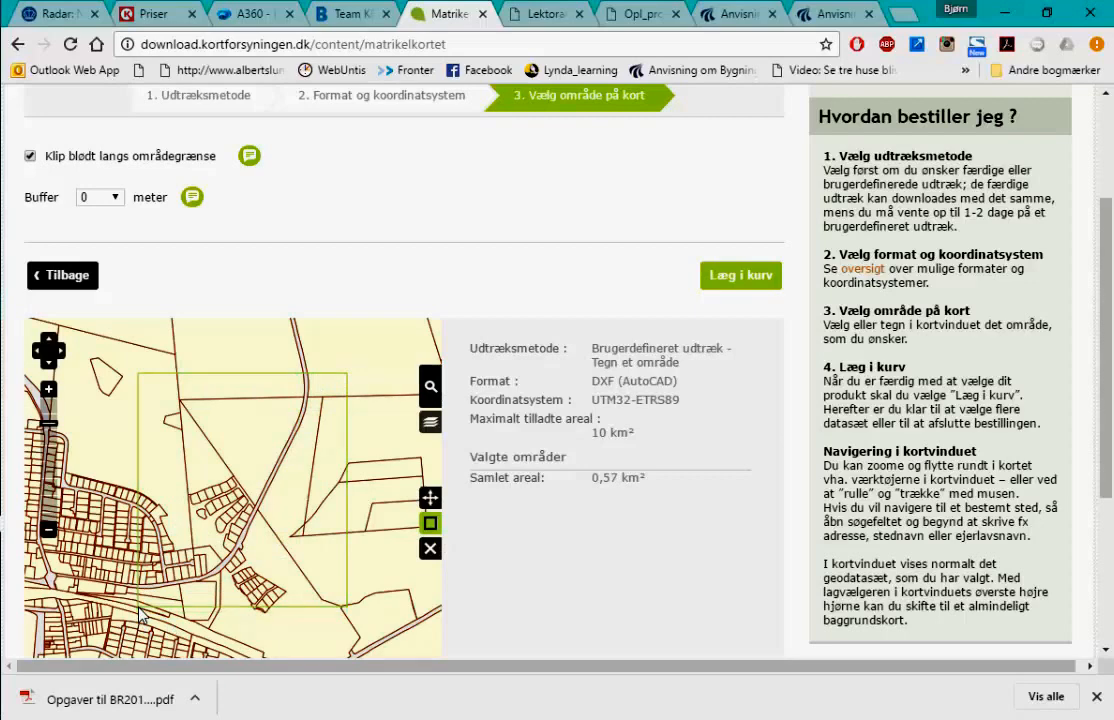
click(748, 282)
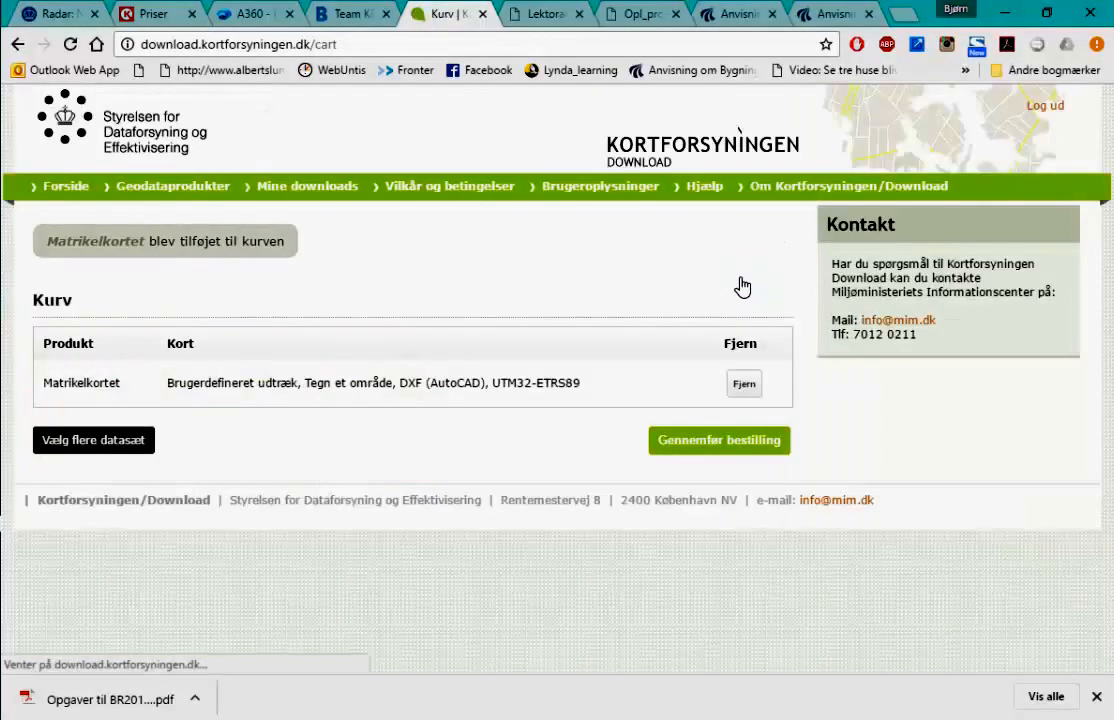
- Complete the Matrikelkortet order and go back to the Geodataprodukter list
click(700, 450)
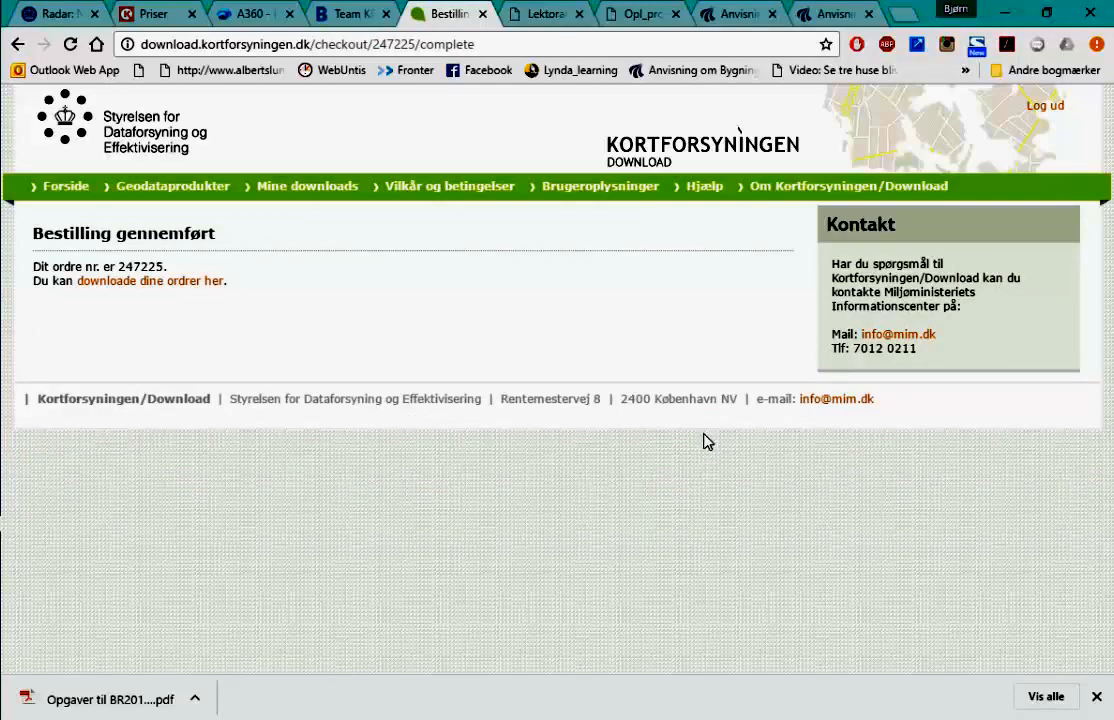
click(170, 199)
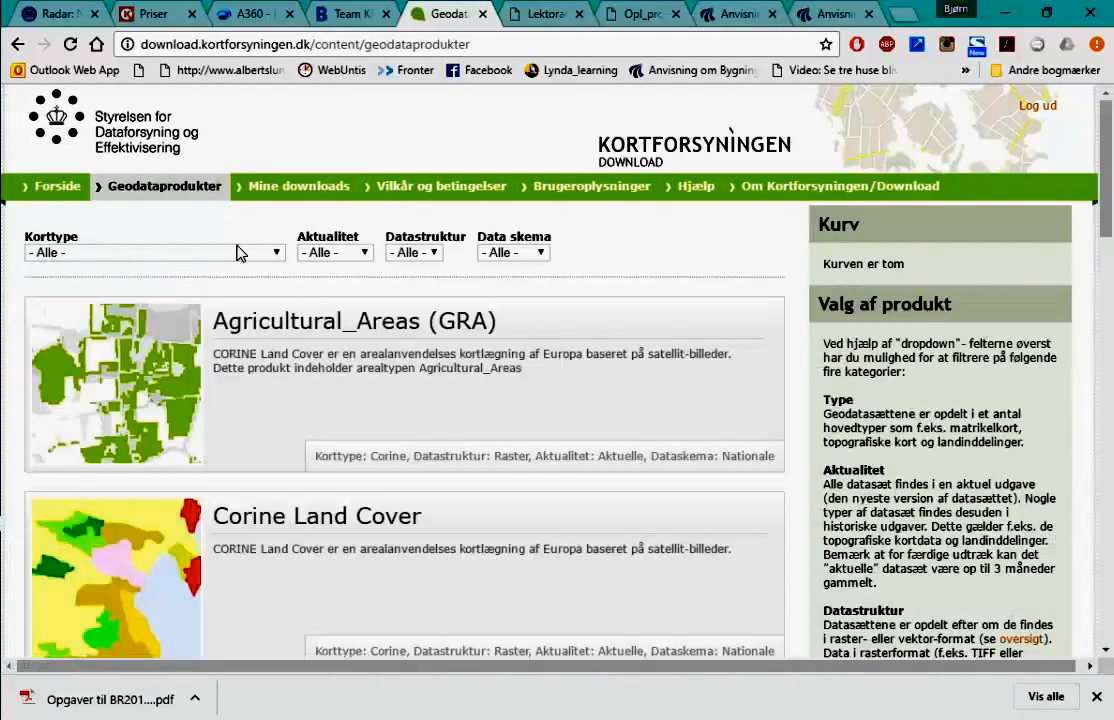
- Set the Korttype filter to DHM - Danmarks Højdemodel
click(276, 256)
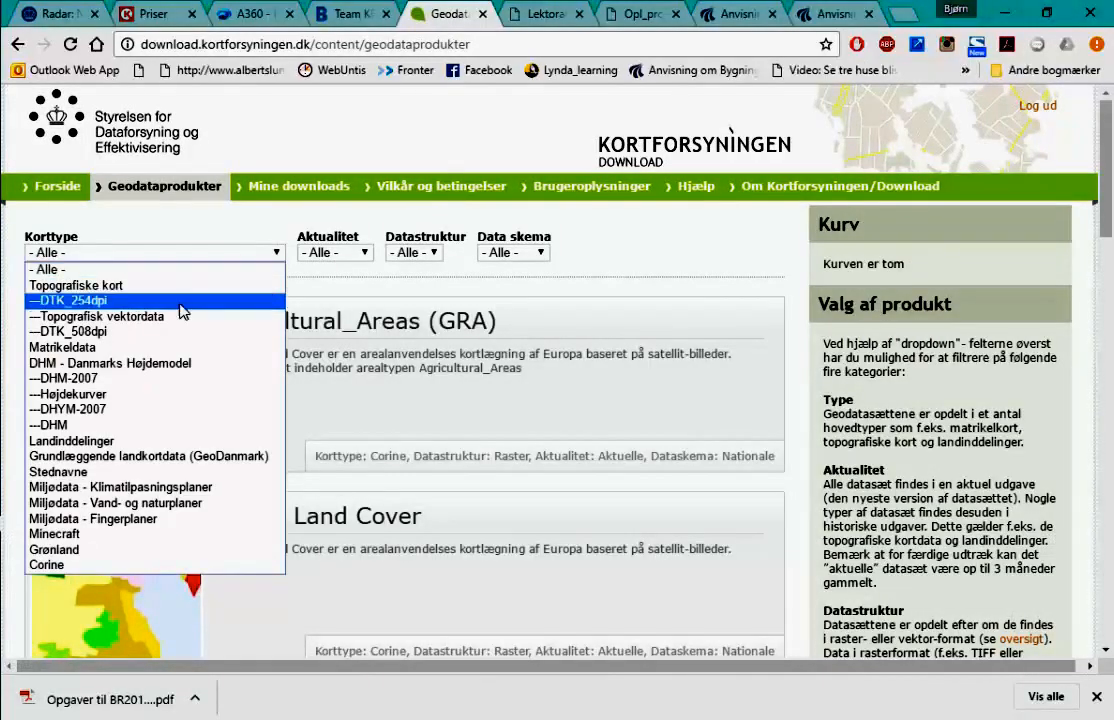
click(141, 364)
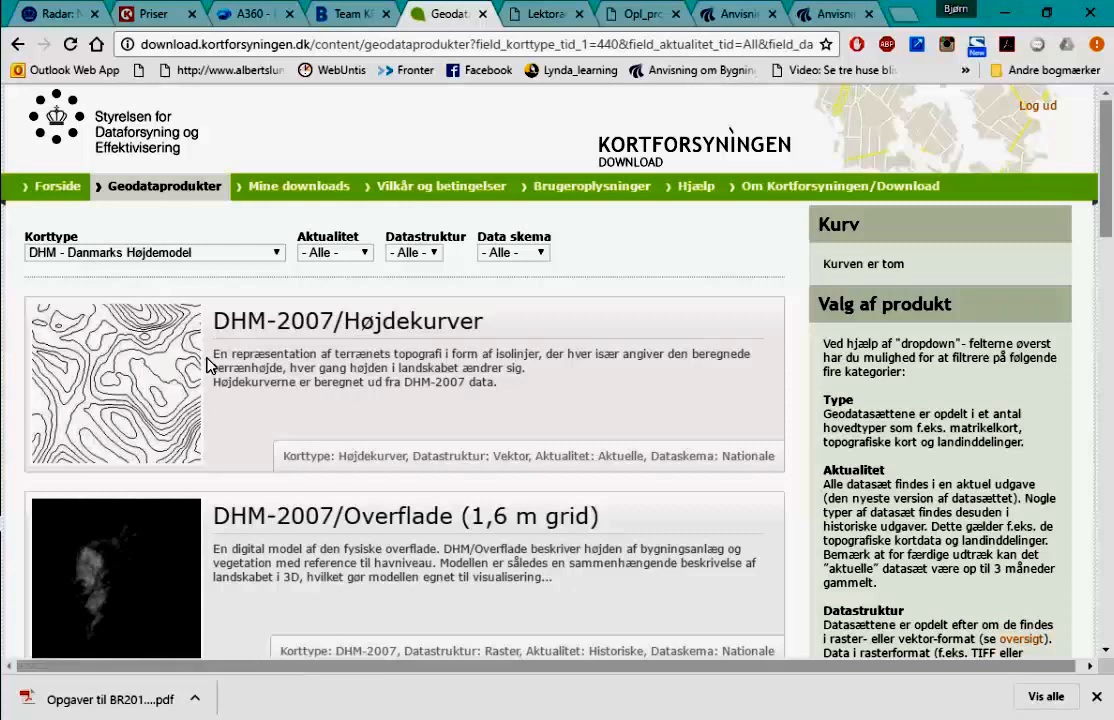
- Open DHM-2007/Højdekurver and switch its ready-made extract from Kommune to 10 km blokke
click(140, 389)
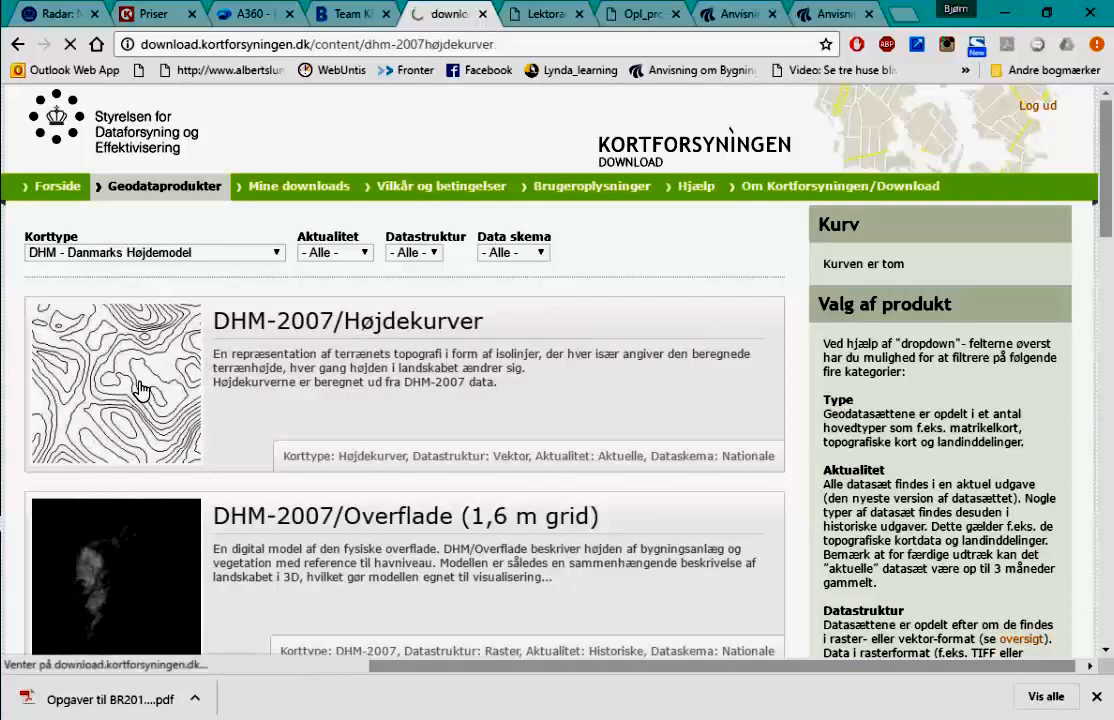
scroll(654, 398, down, 2)
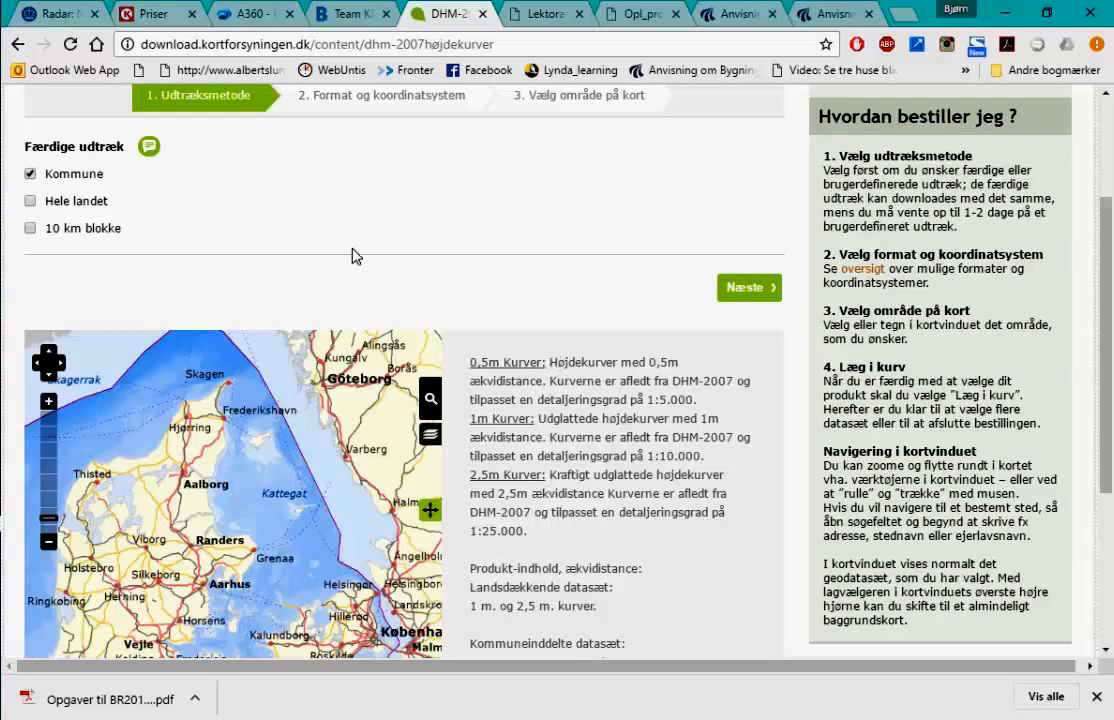
scroll(353, 245, up, 2)
scroll(353, 262, down, 2)
scroll(350, 265, down, 2)
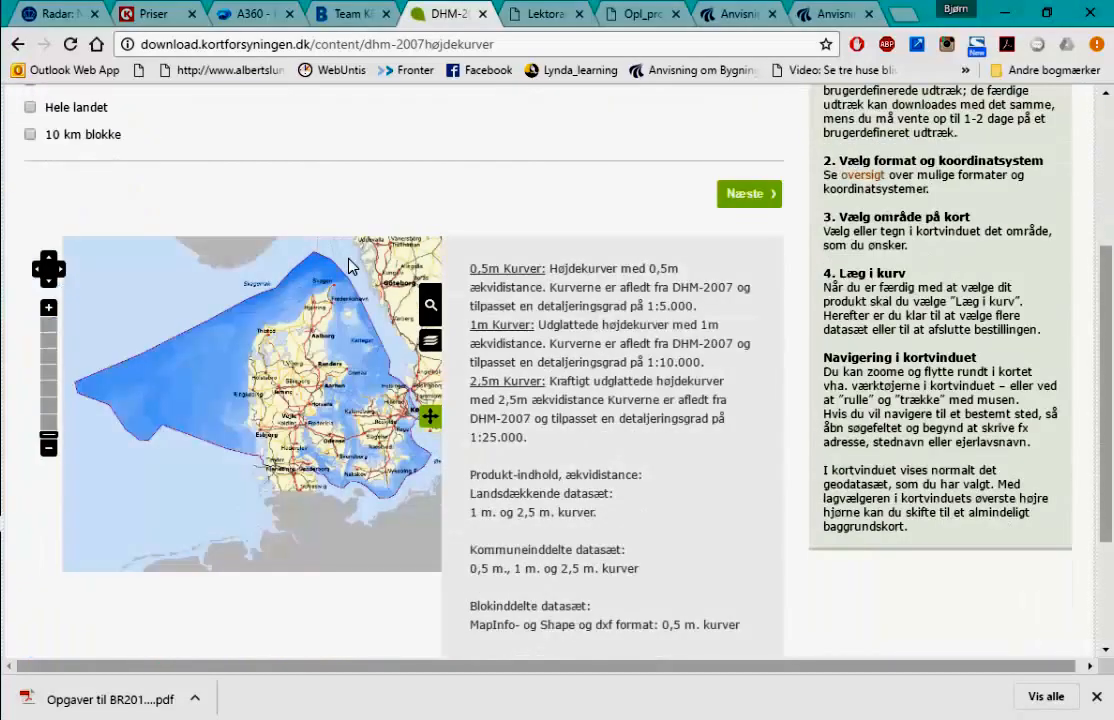
scroll(300, 250, up, 4)
scroll(245, 240, up, 3)
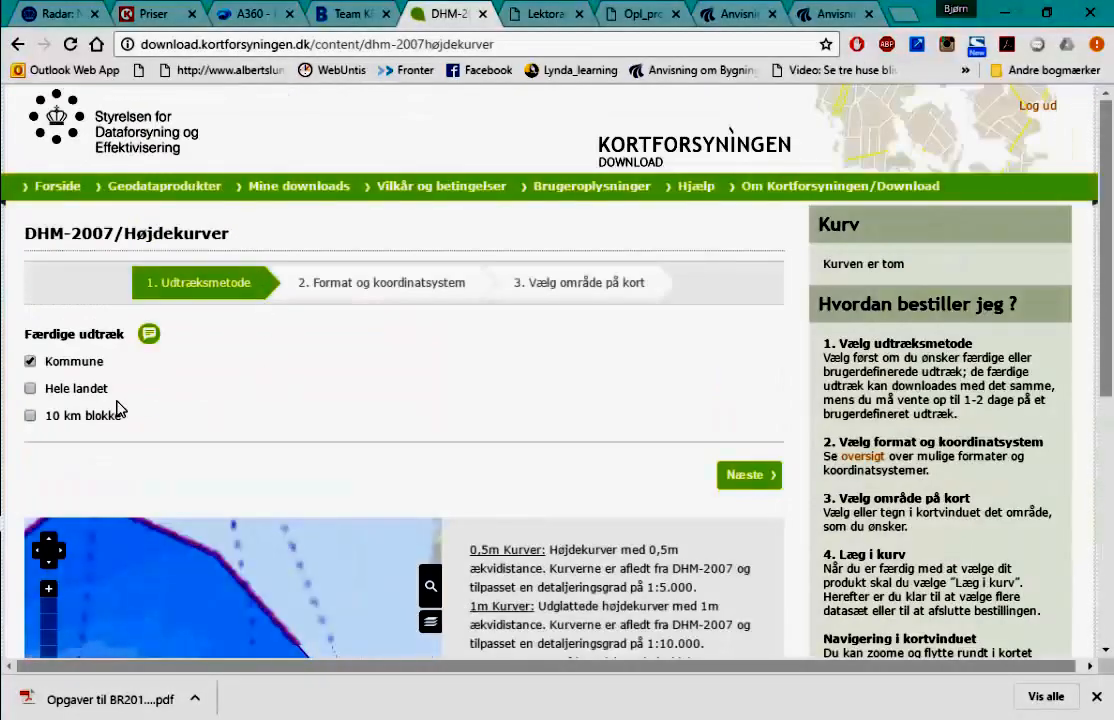
click(30, 418)
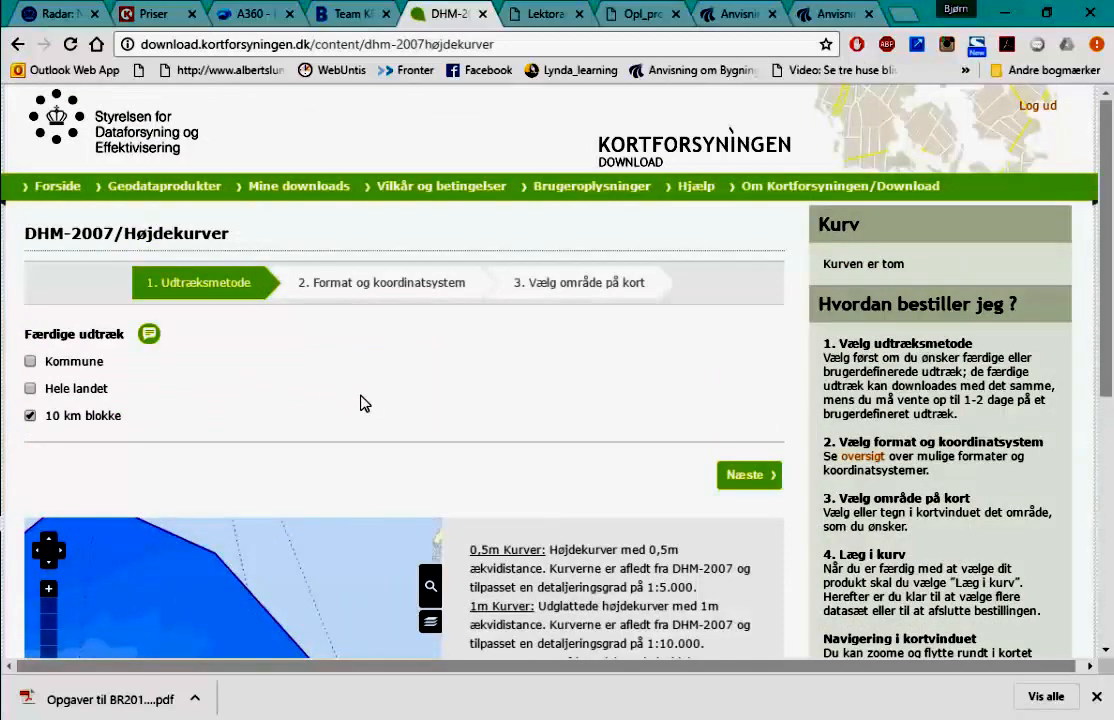
scroll(384, 394, down, 2)
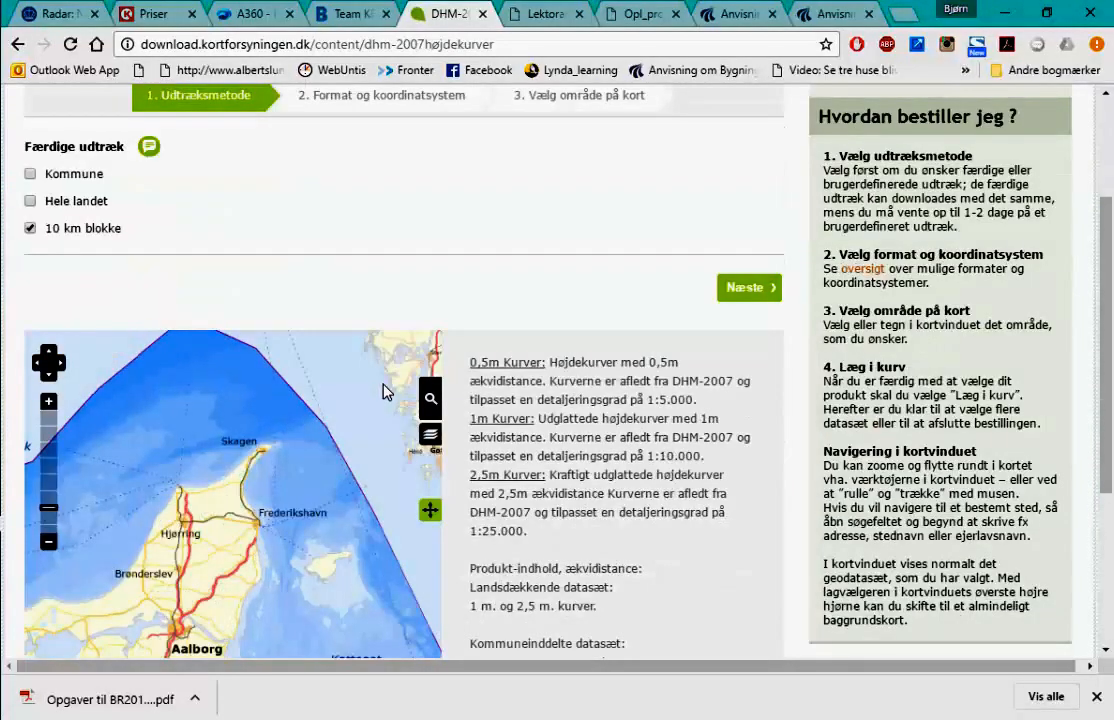
scroll(350, 323, up, 2)
scroll(348, 323, down, 3)
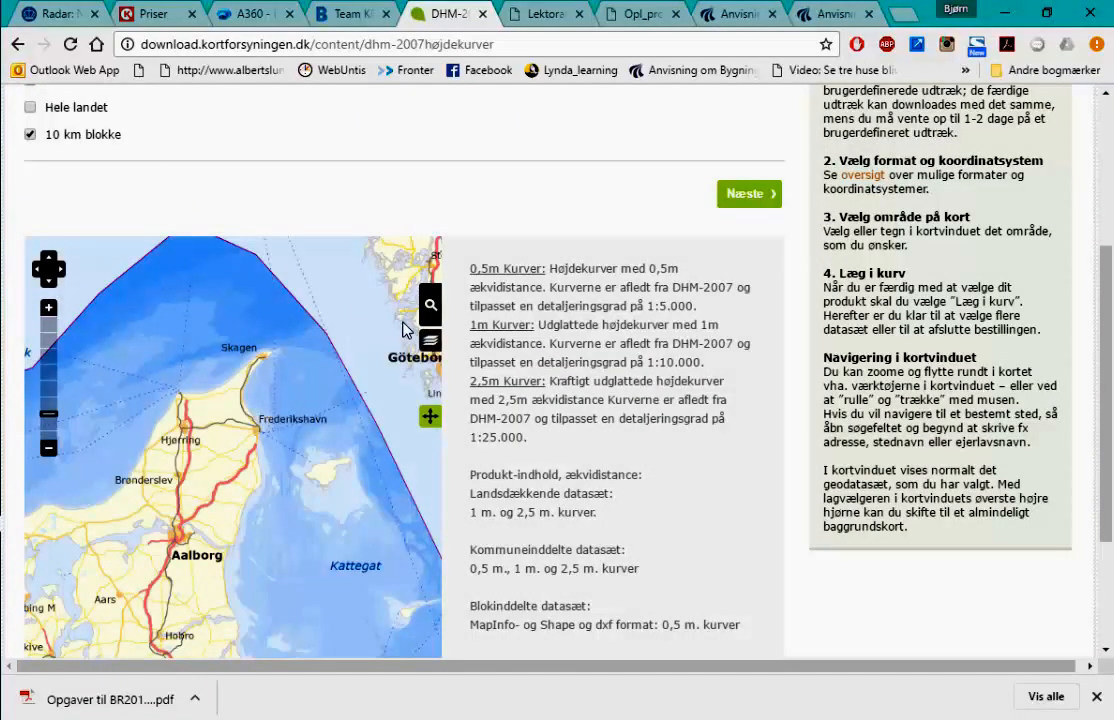
- Search Hvalsø, centre the map on Hvalsø Kirke, zoom out, and go to the next step
click(436, 316)
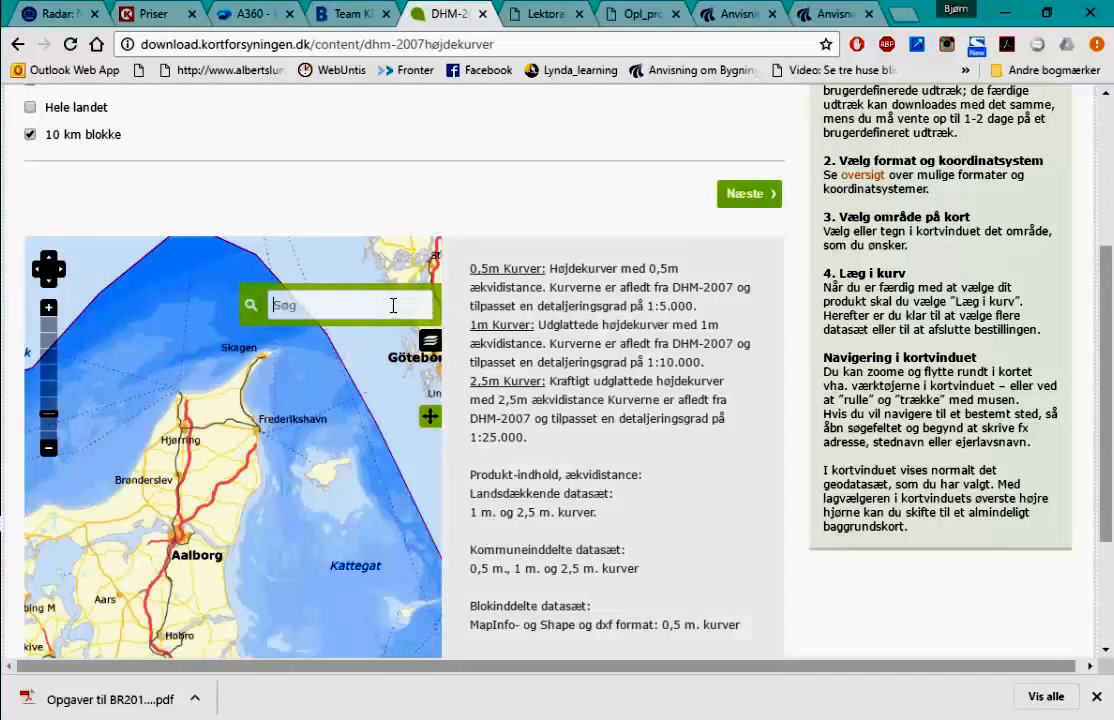
text(H)
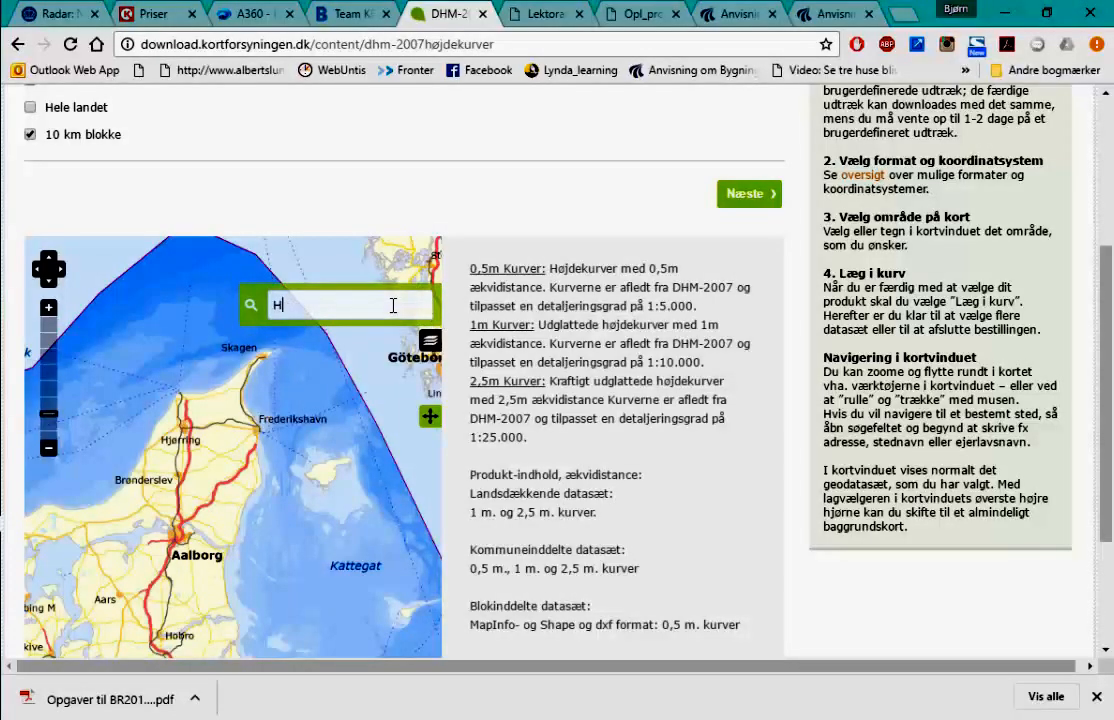
text(val)
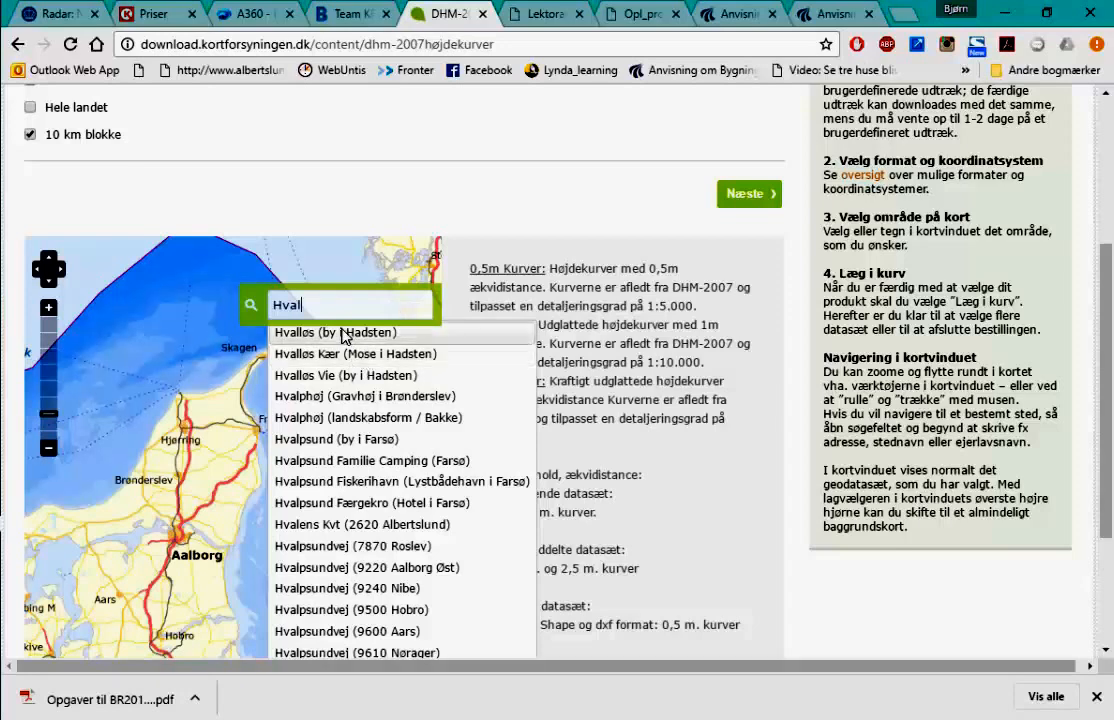
text(sø)
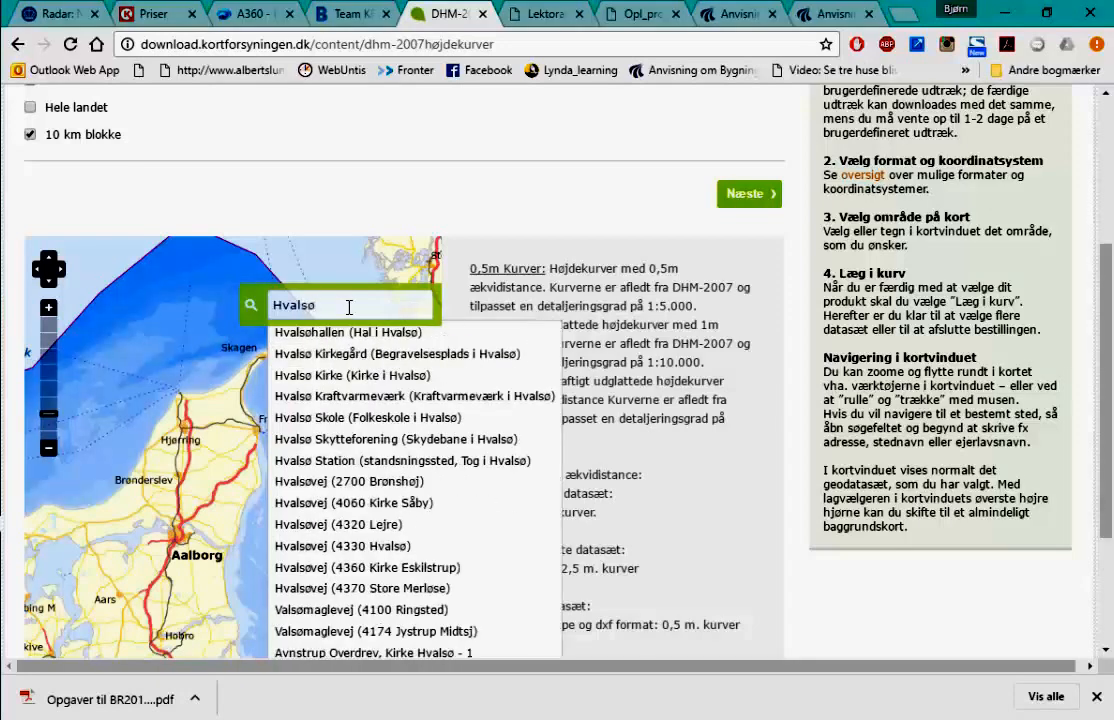
click(358, 375)
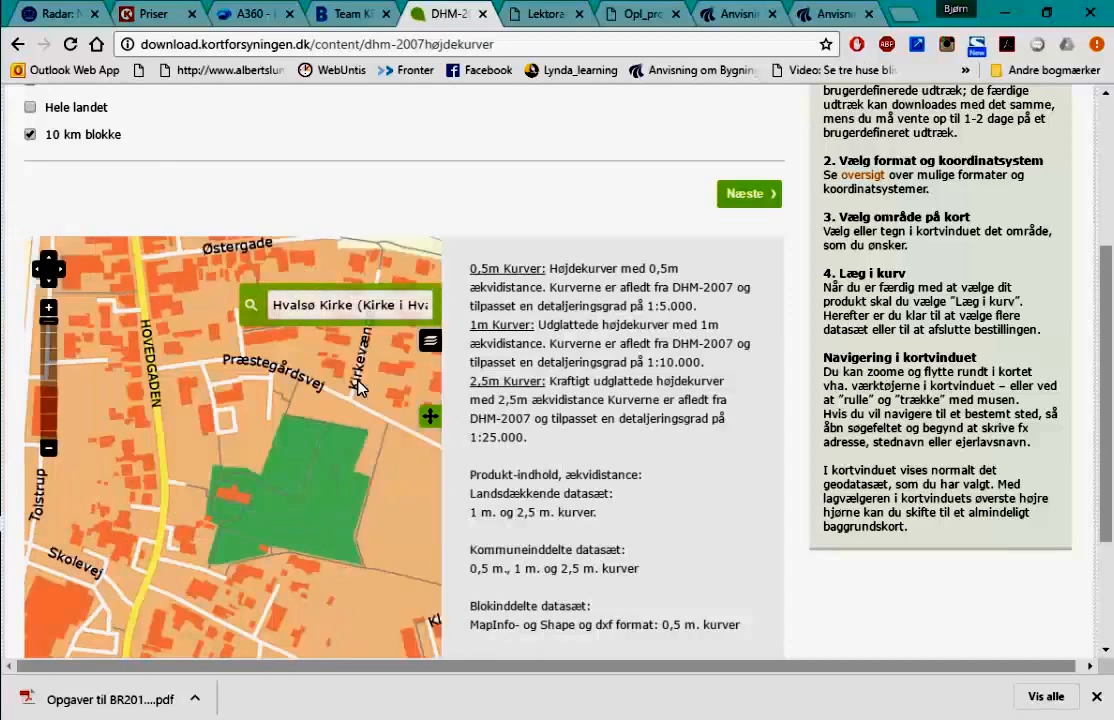
scroll(286, 497, down, 3)
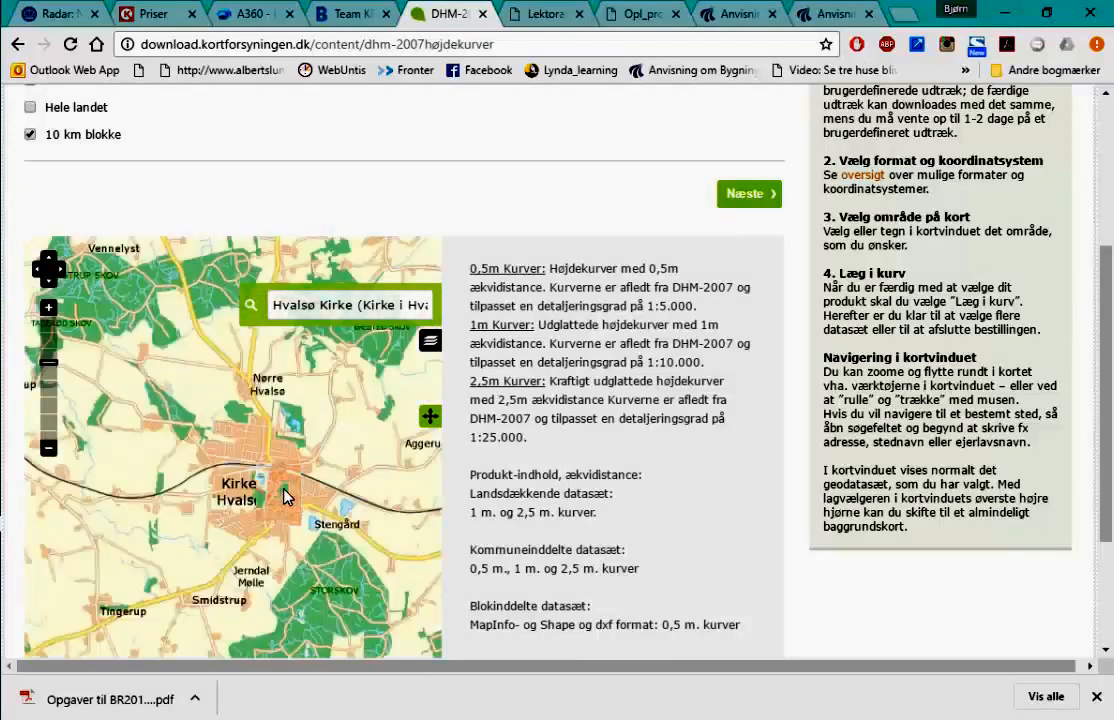
scroll(283, 490, down, 2)
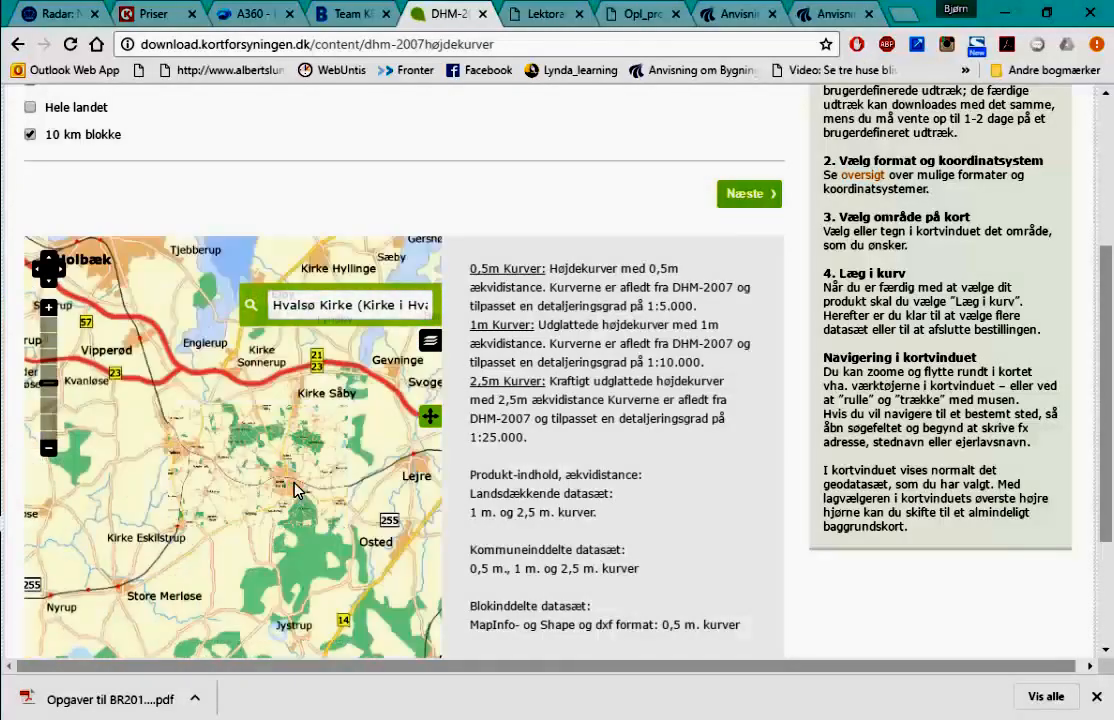
click(745, 196)
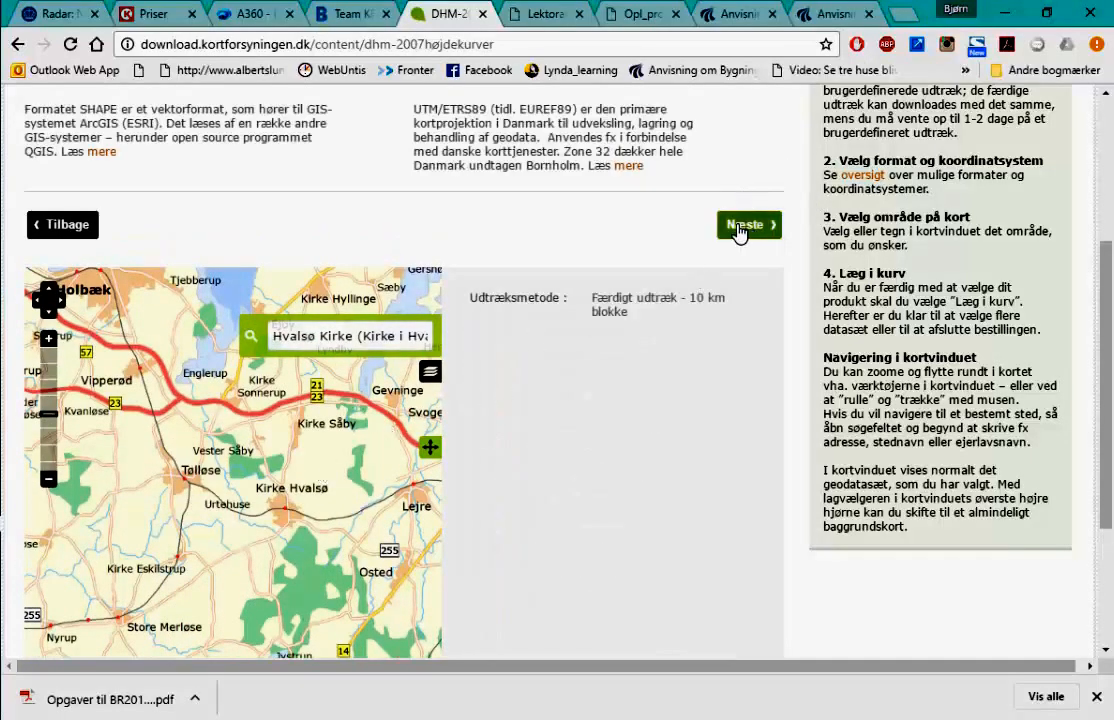
- Choose DXF (AutoCAD) format with UTM32-ETRS89 and proceed to map area selection
scroll(485, 259, up, 3)
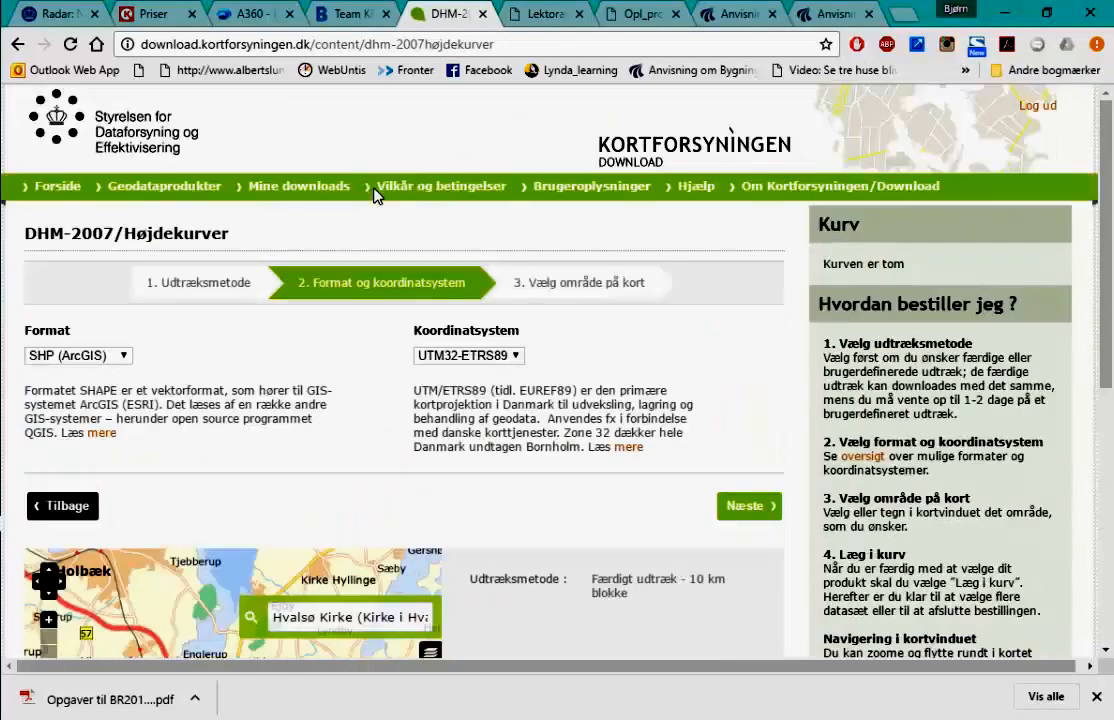
click(125, 357)
click(75, 405)
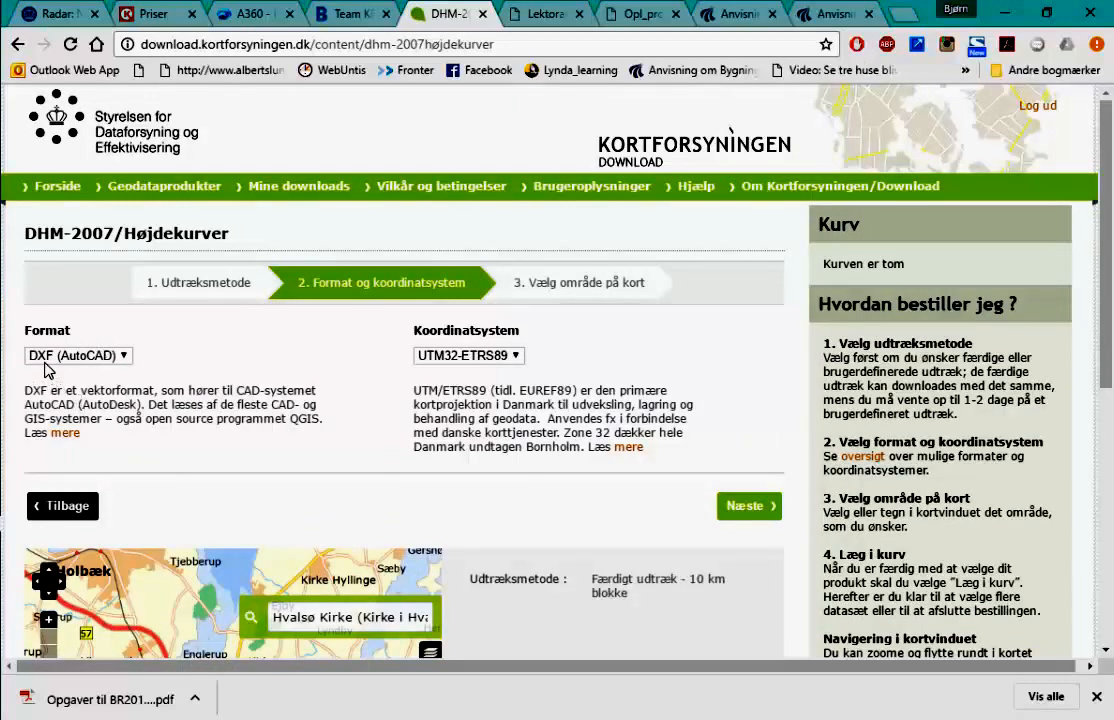
scroll(457, 520, down, 3)
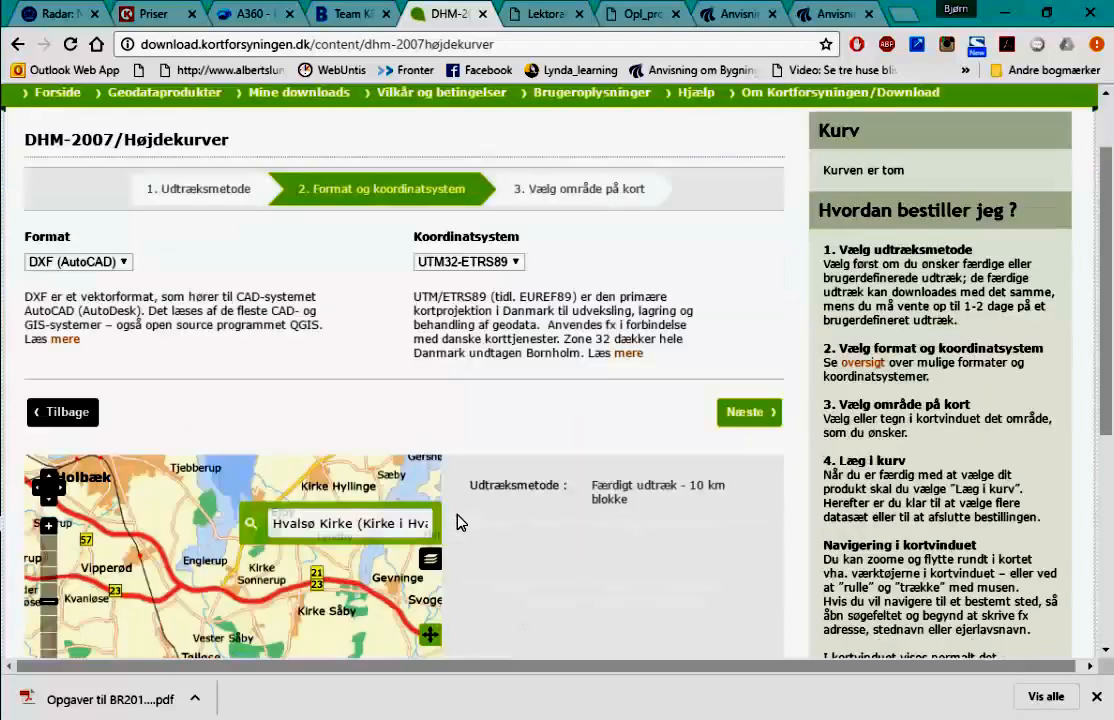
scroll(457, 514, up, 2)
scroll(560, 355, down, 1)
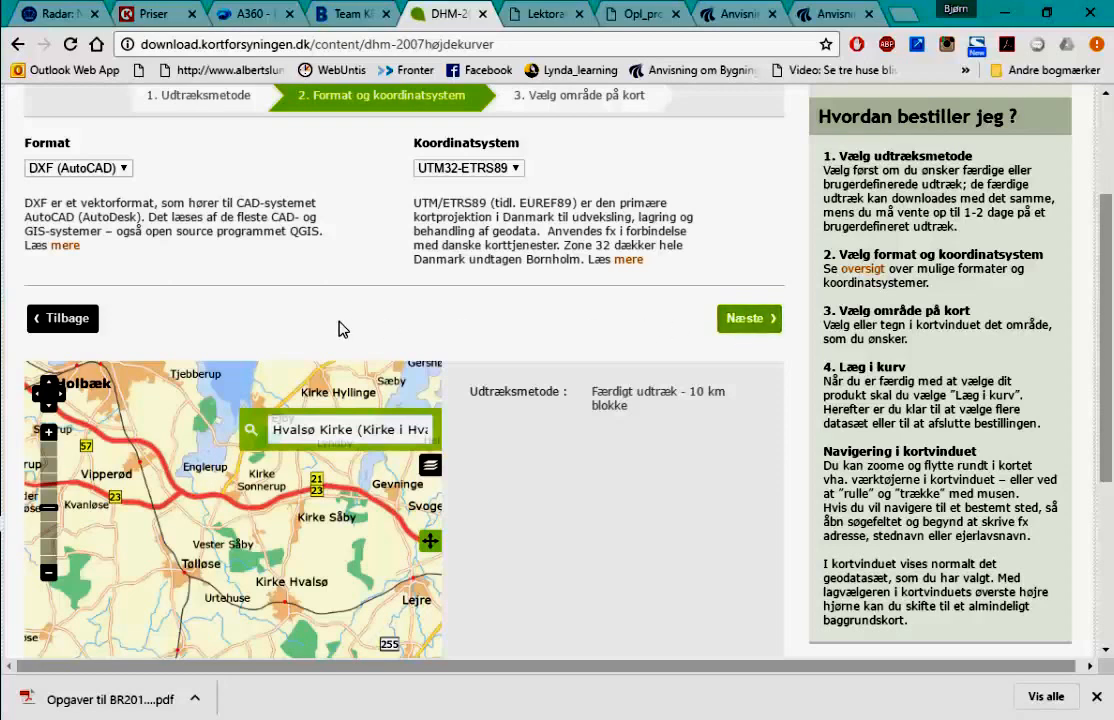
click(750, 319)
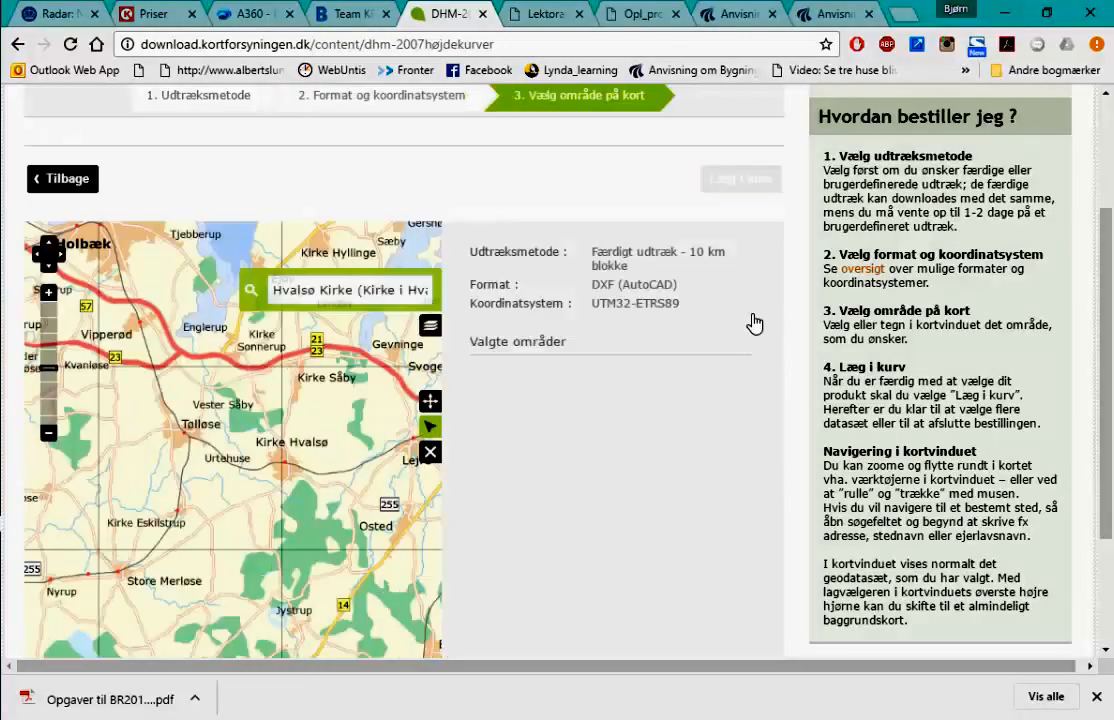
- Pan the map across Kirke Hvalsø and switch to the area selection tool
scroll(200, 460, down, 2)
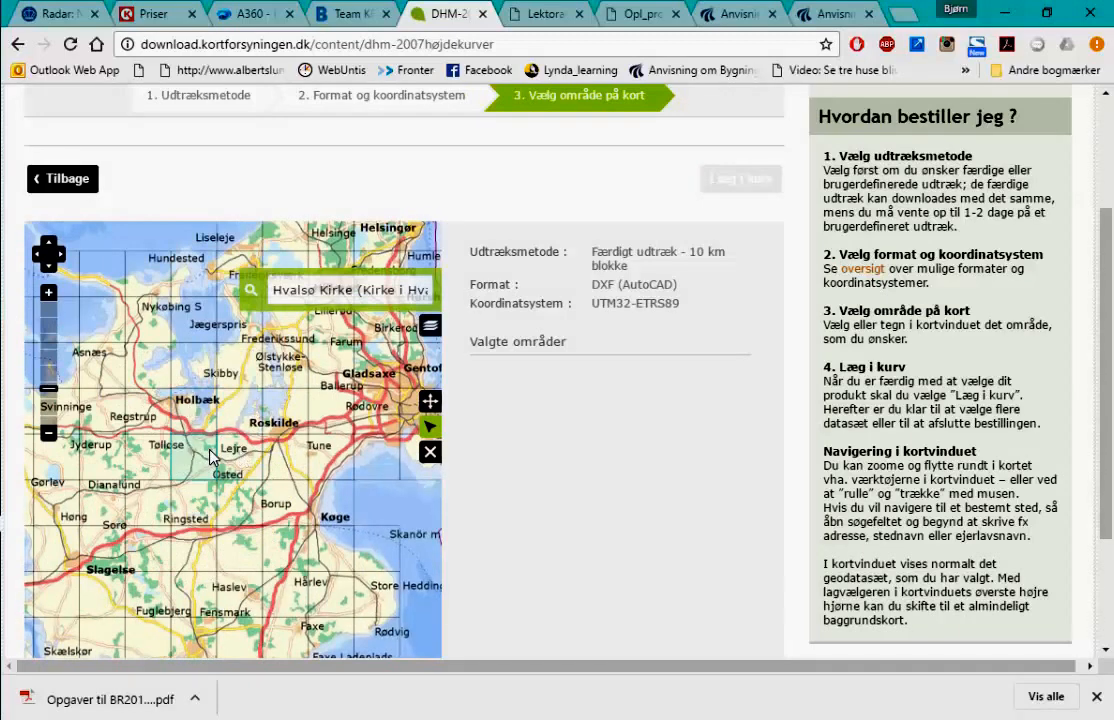
scroll(200, 468, up, 2)
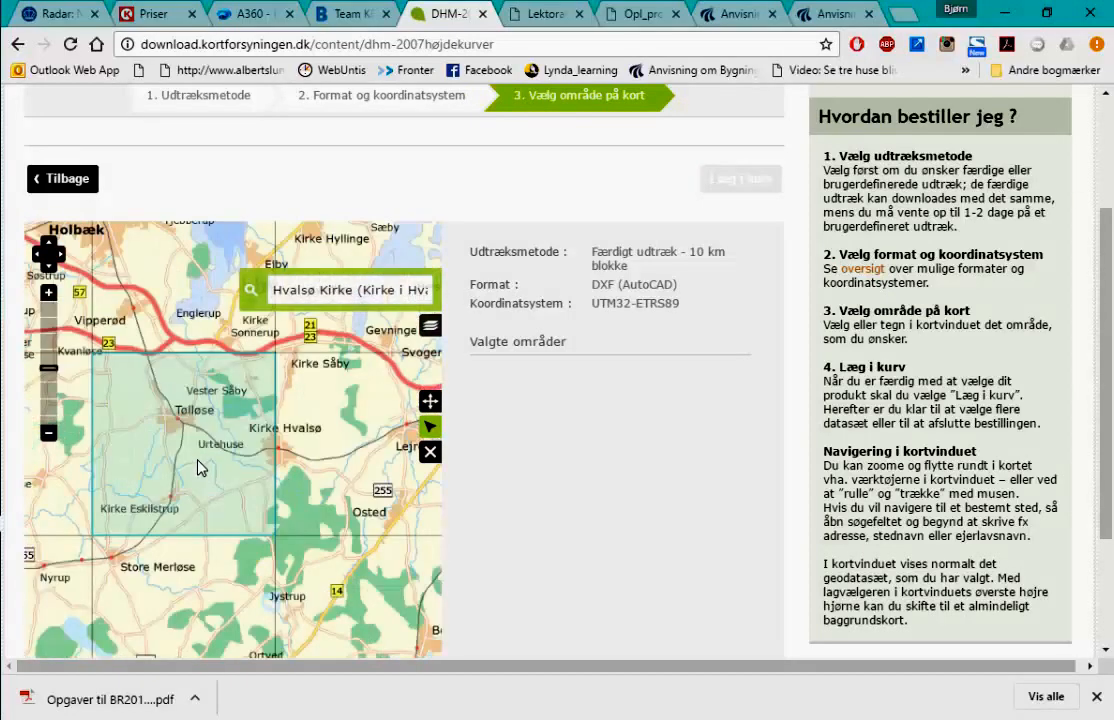
scroll(345, 453, up, 2)
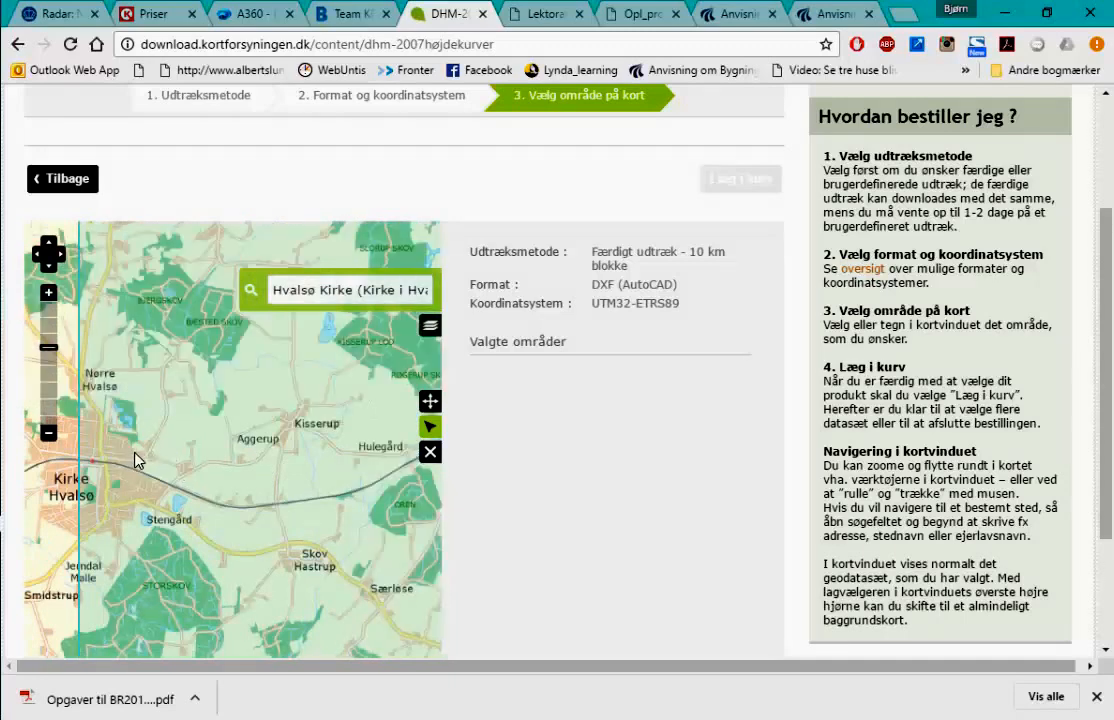
scroll(132, 465, up, 3)
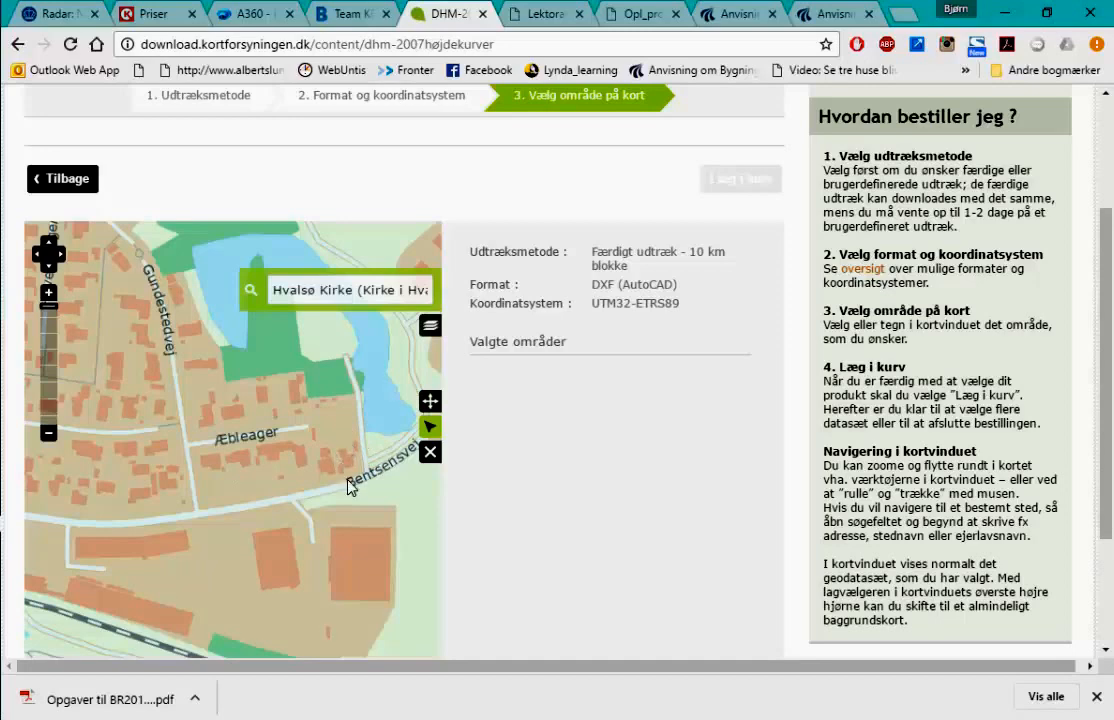
scroll(348, 479, down, 1)
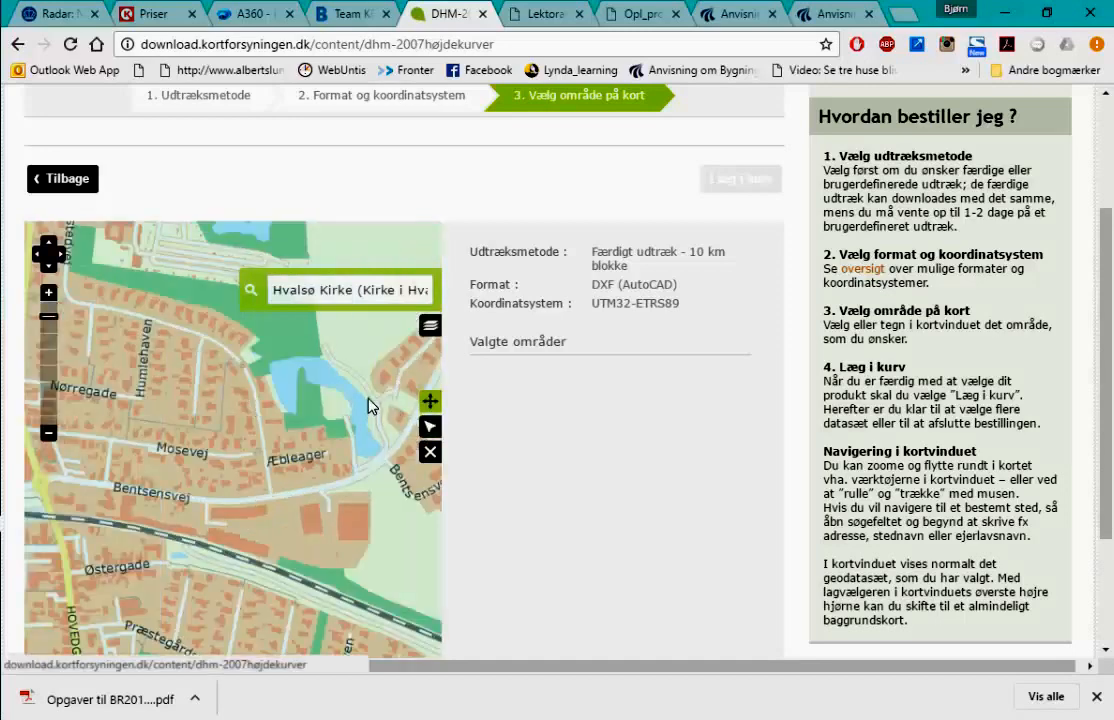
drag(368, 403, 251, 465)
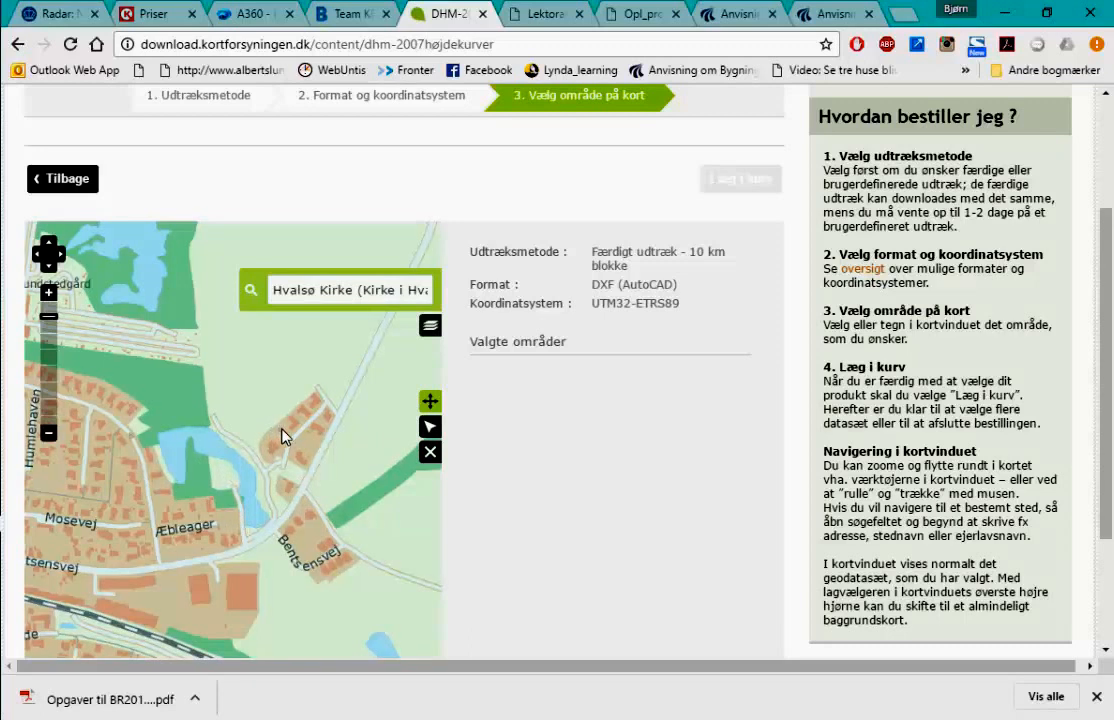
click(430, 427)
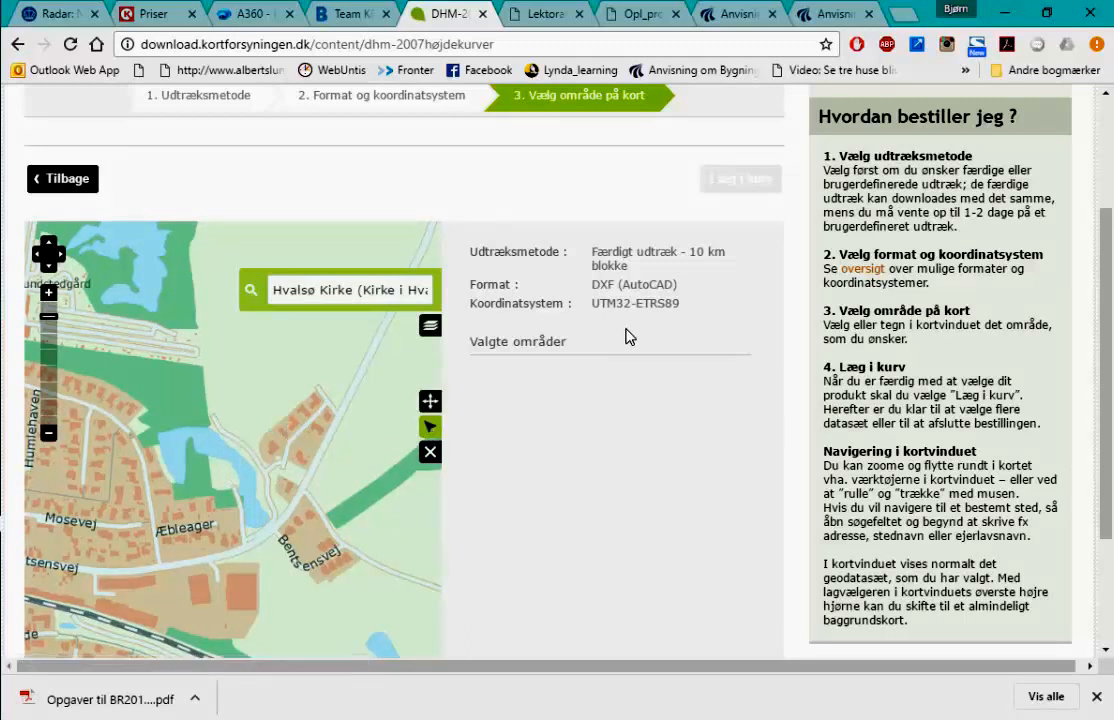
scroll(604, 345, down, 1)
scroll(620, 330, up, 2)
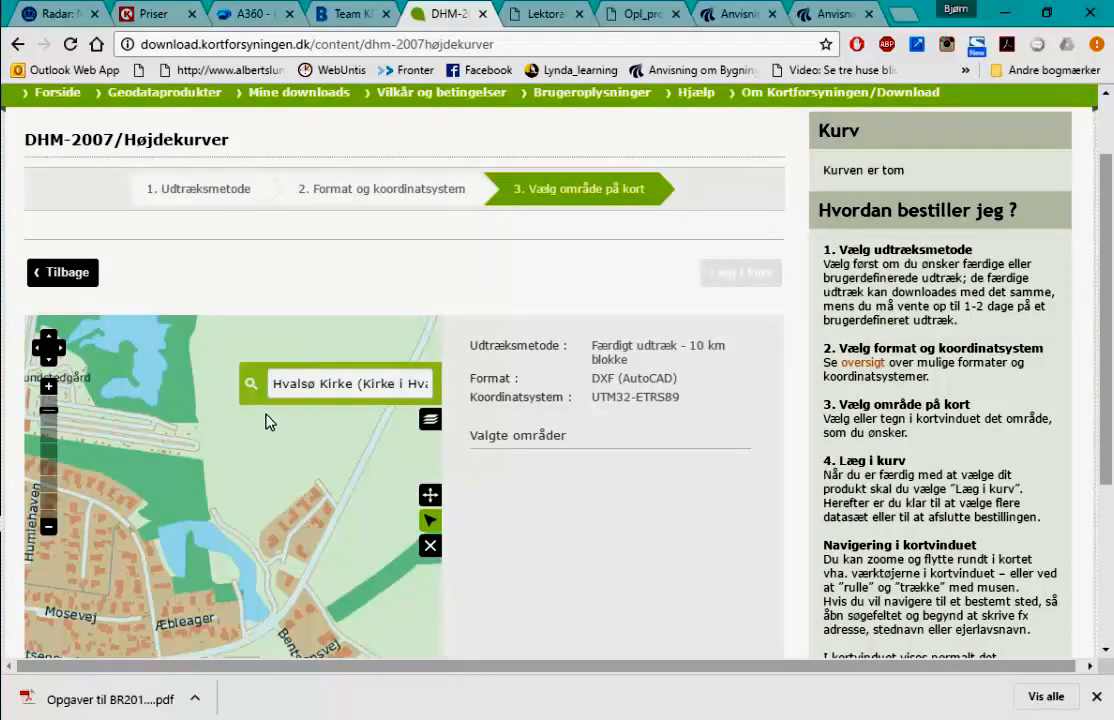
click(250, 384)
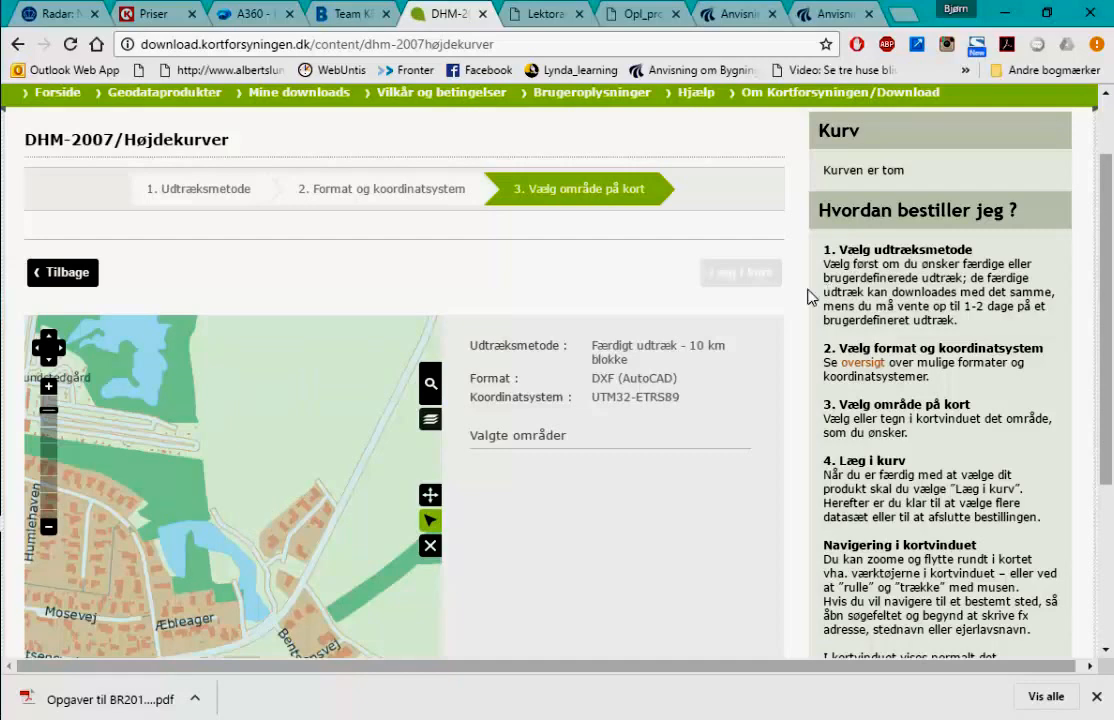
- Select contour tile 616_68 (dropping 616_67), add it to the basket and submit the order
scroll(465, 468, down, 1)
scroll(357, 432, down, 3)
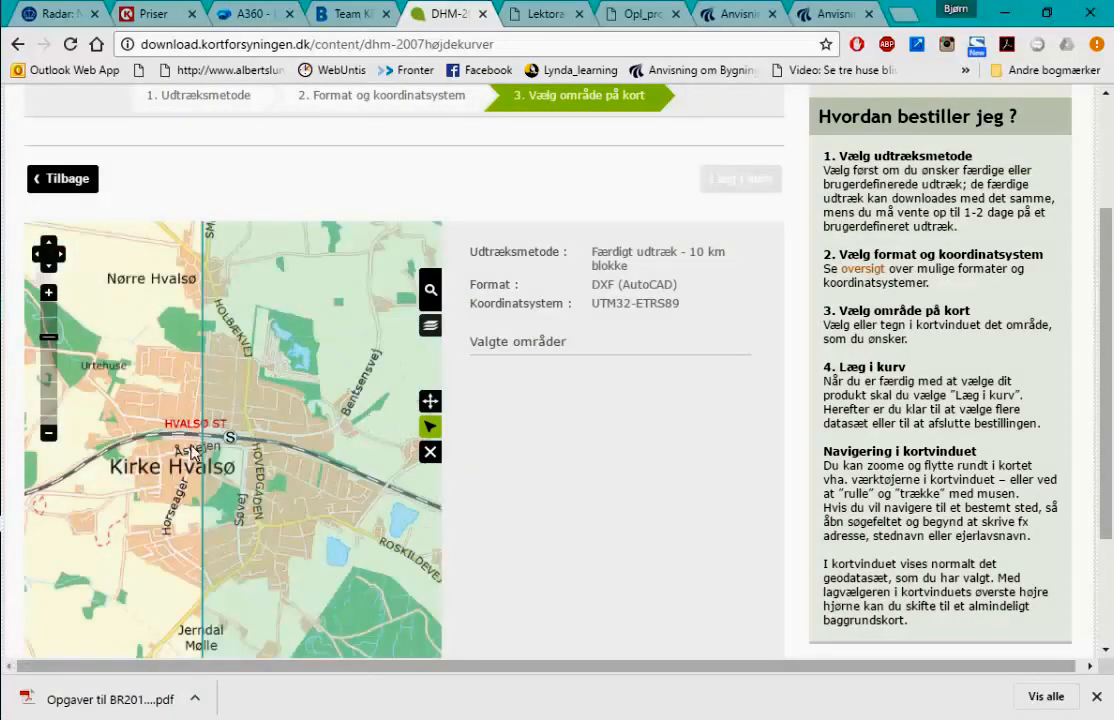
click(166, 392)
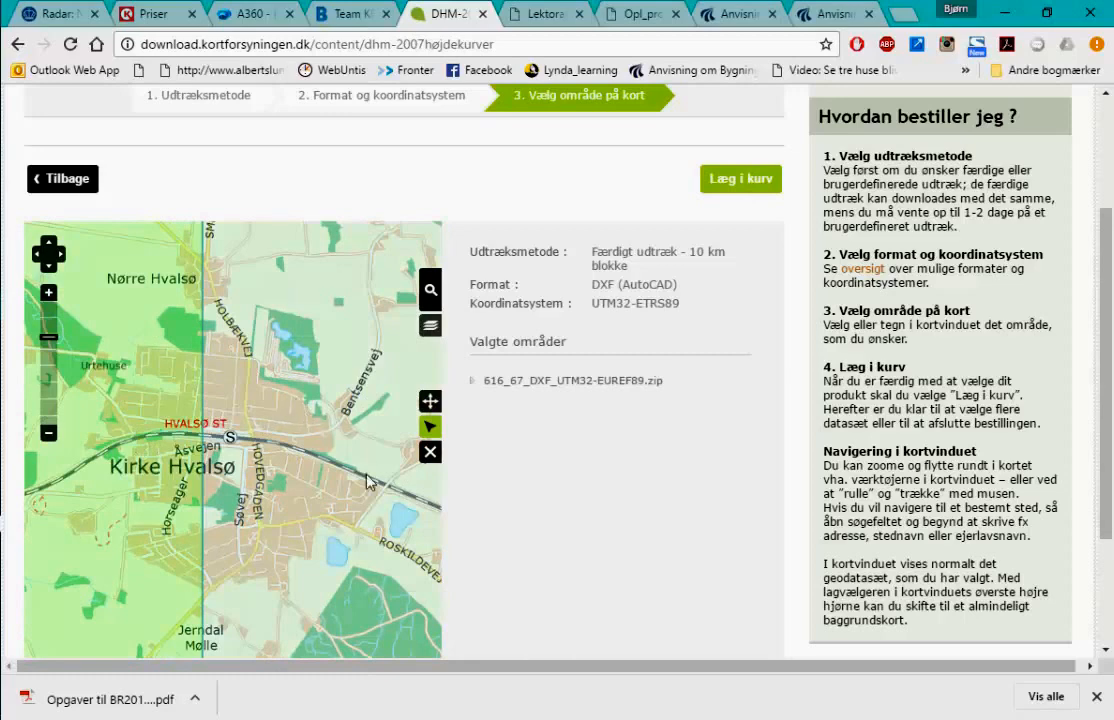
click(356, 437)
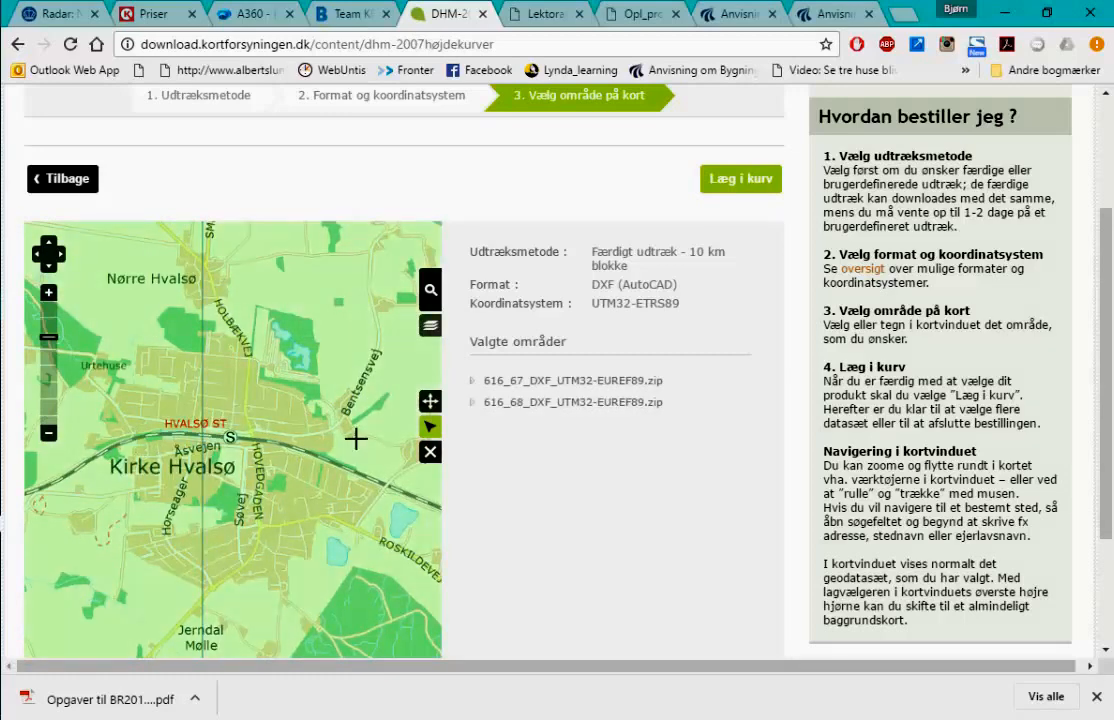
click(119, 492)
scroll(365, 507, down, 1)
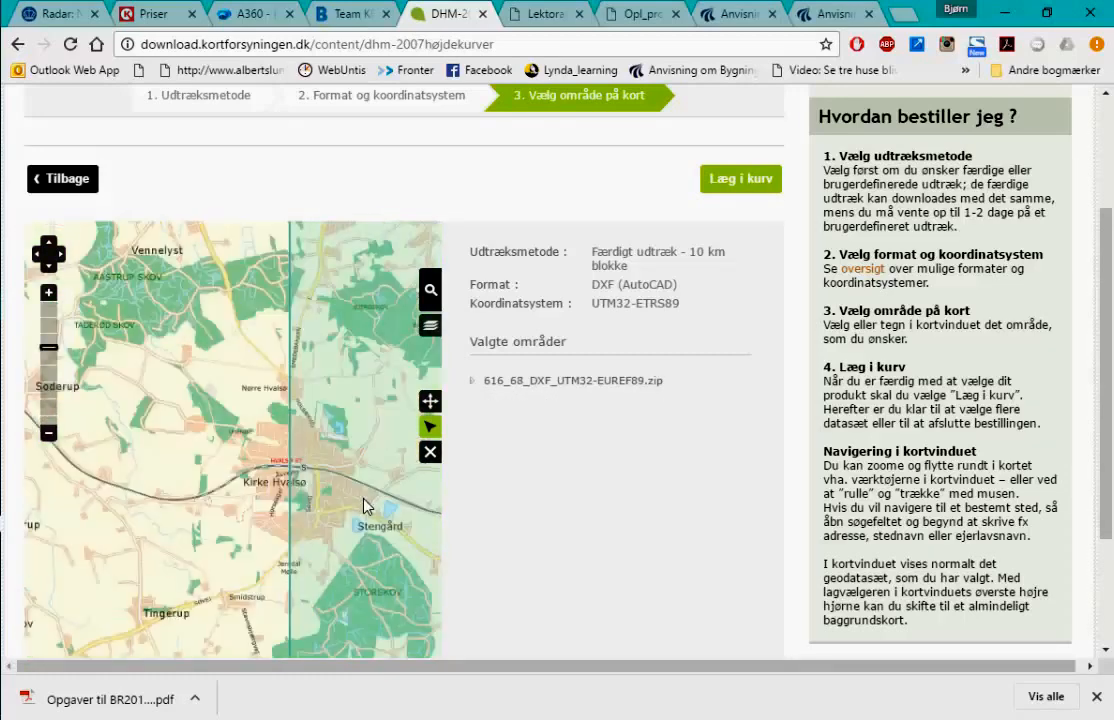
scroll(366, 481, down, 1)
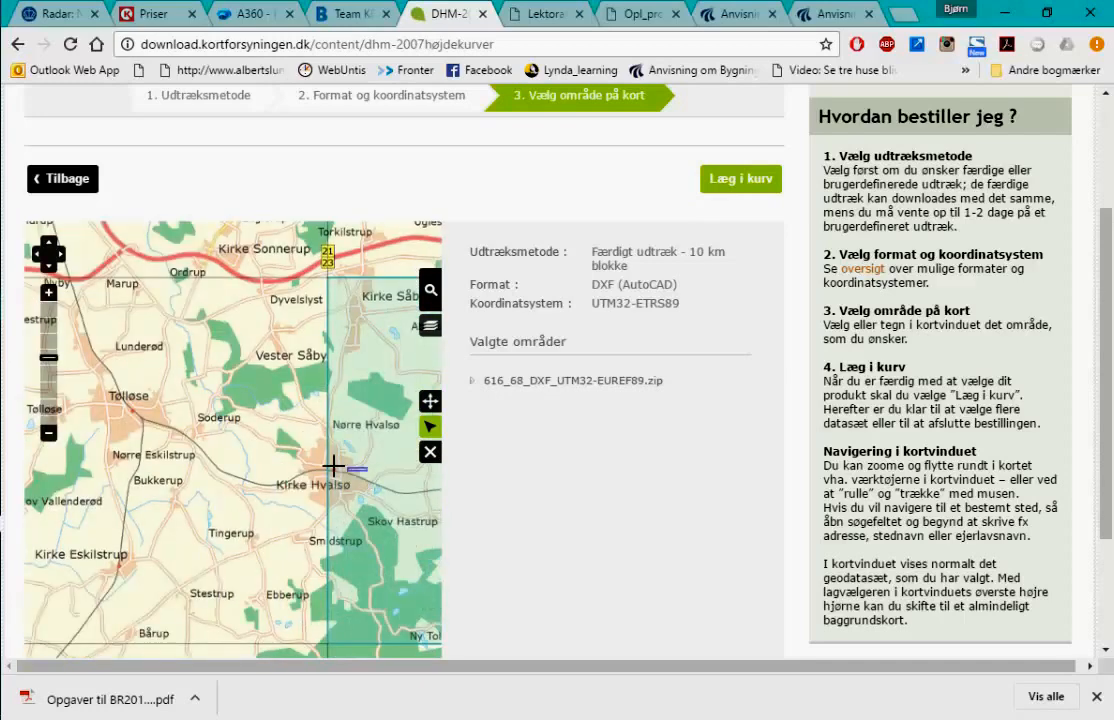
drag(364, 478, 371, 440)
scroll(341, 480, down, 3)
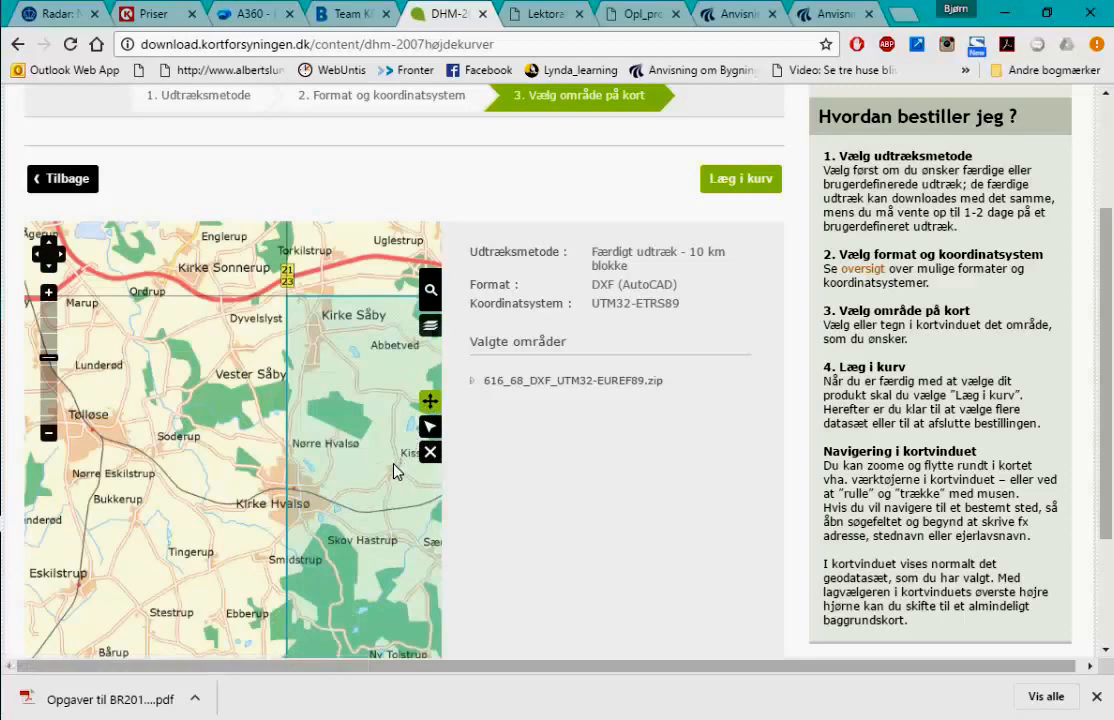
drag(392, 463, 171, 457)
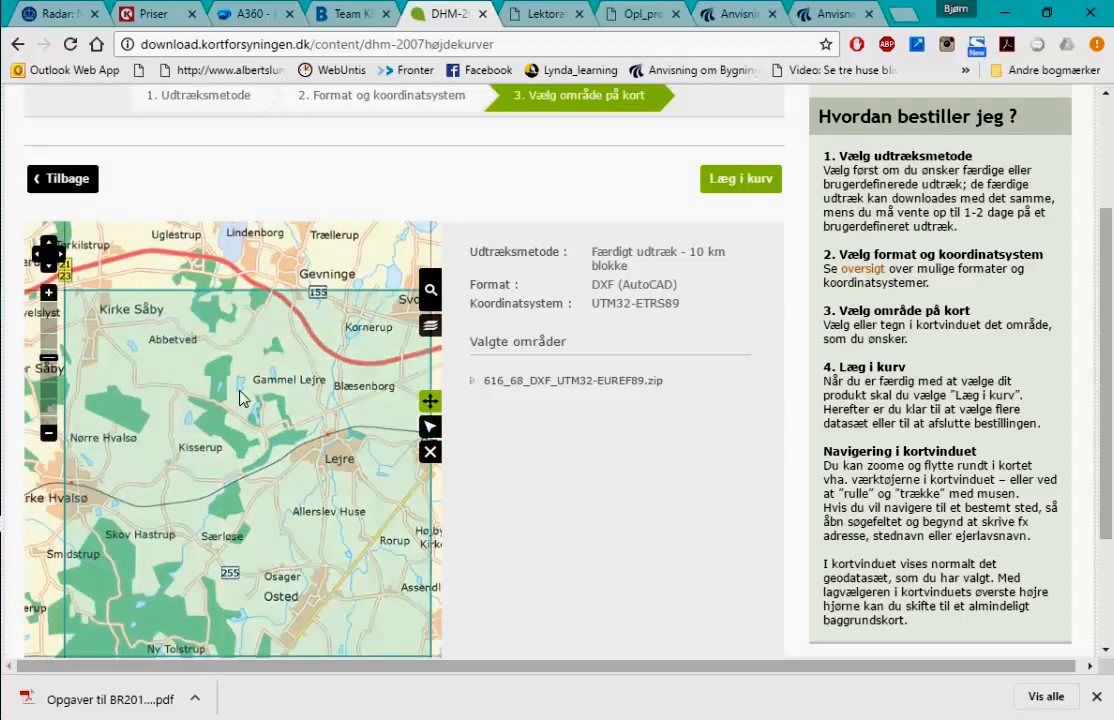
click(741, 180)
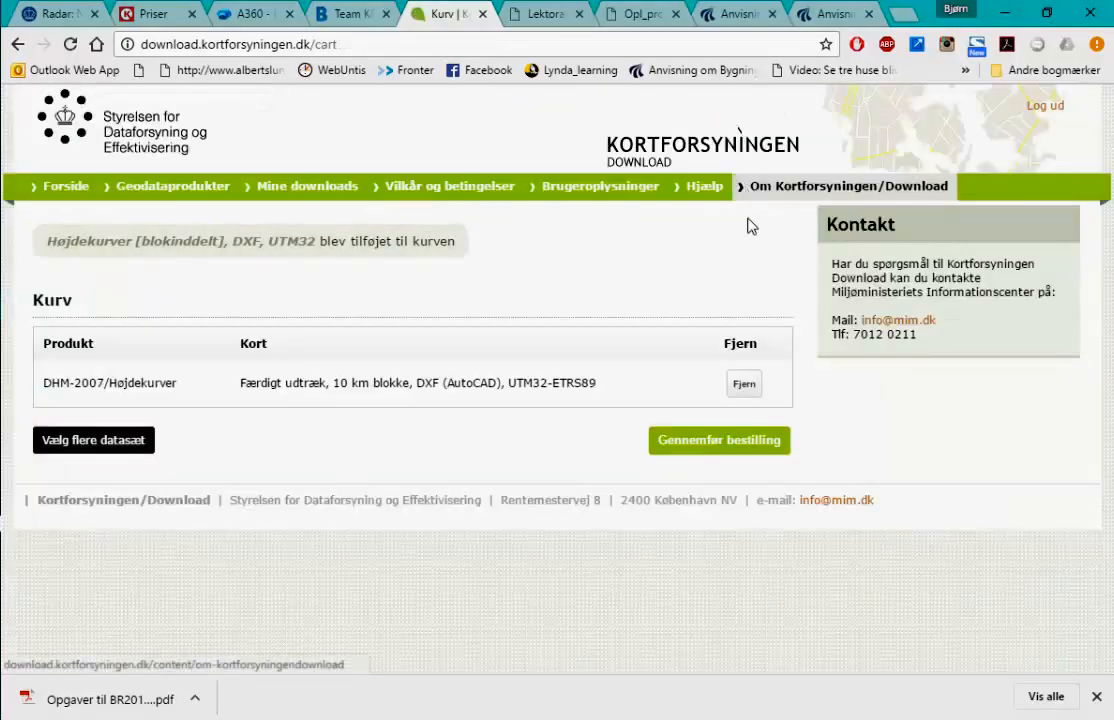
click(720, 445)
- In Total Commander, list Downloads showing the 616_68 DXF zip, then return to Chrome
key(alt+Tab)
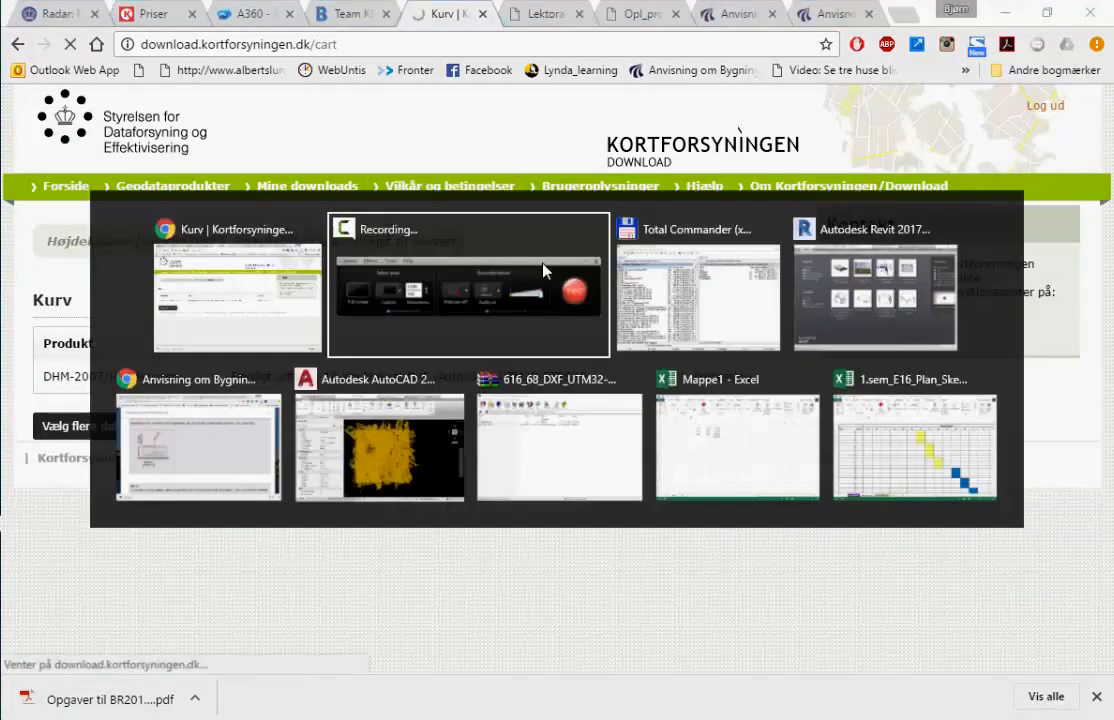
key(alt+Tab)
key(alt+Tab)
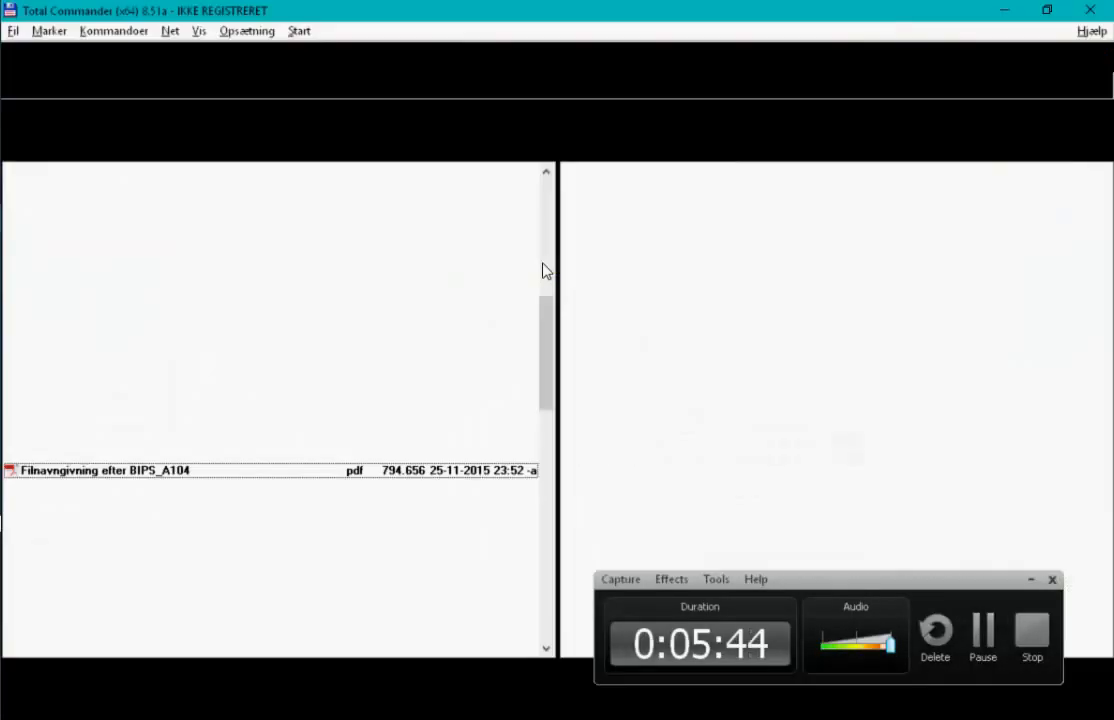
click(1086, 134)
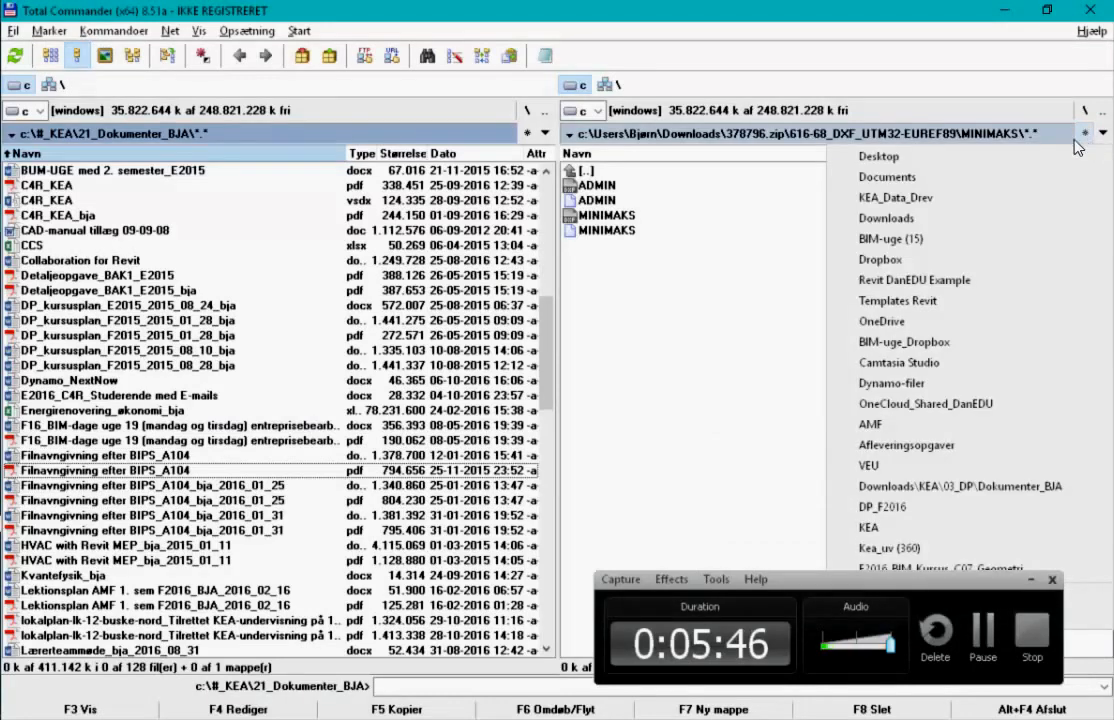
click(790, 189)
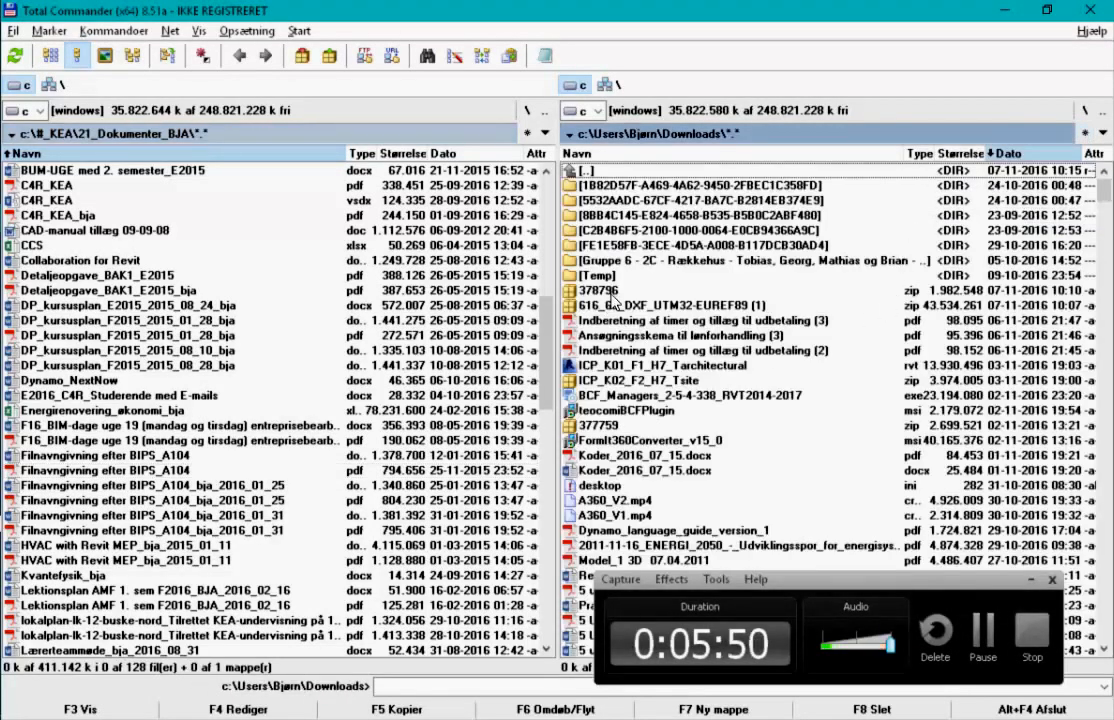
key(alt+Tab)
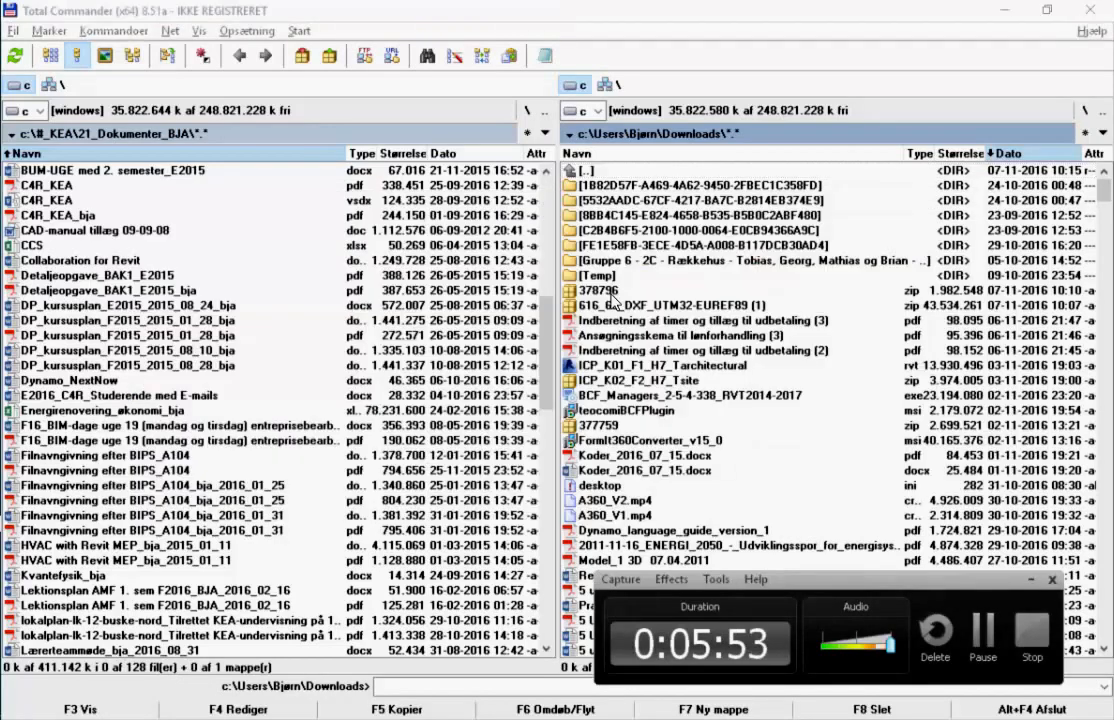
key(alt+Tab)
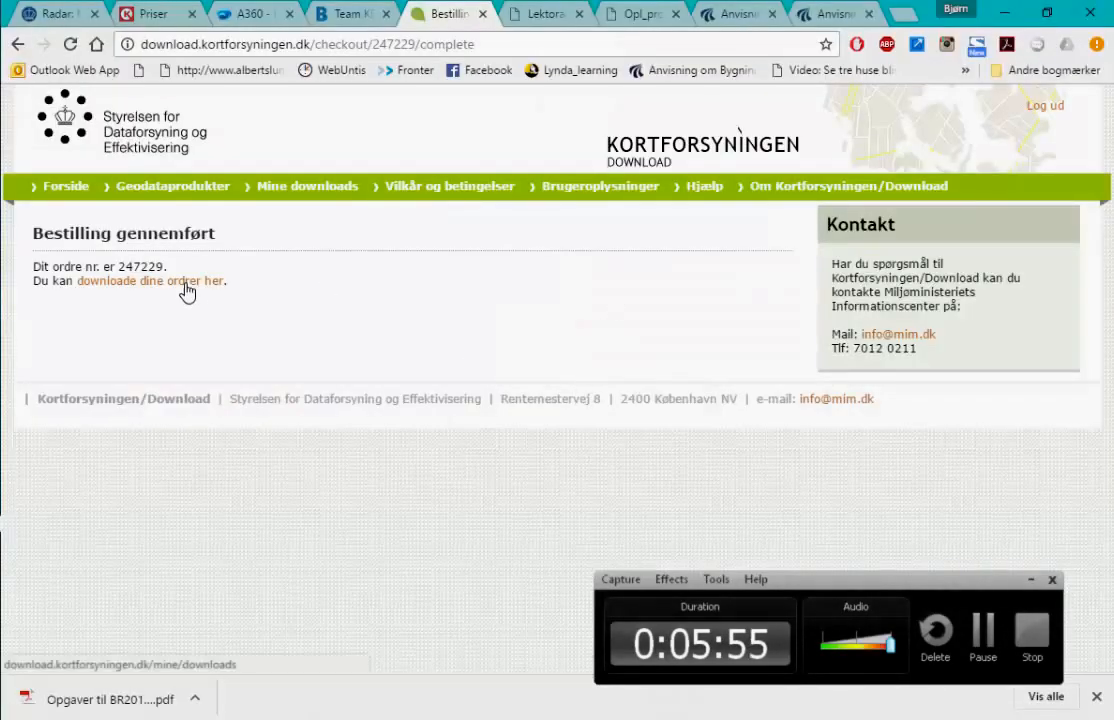
- Open the downloads for the completed Kortforsyningen order, then return to Total Commander
click(186, 290)
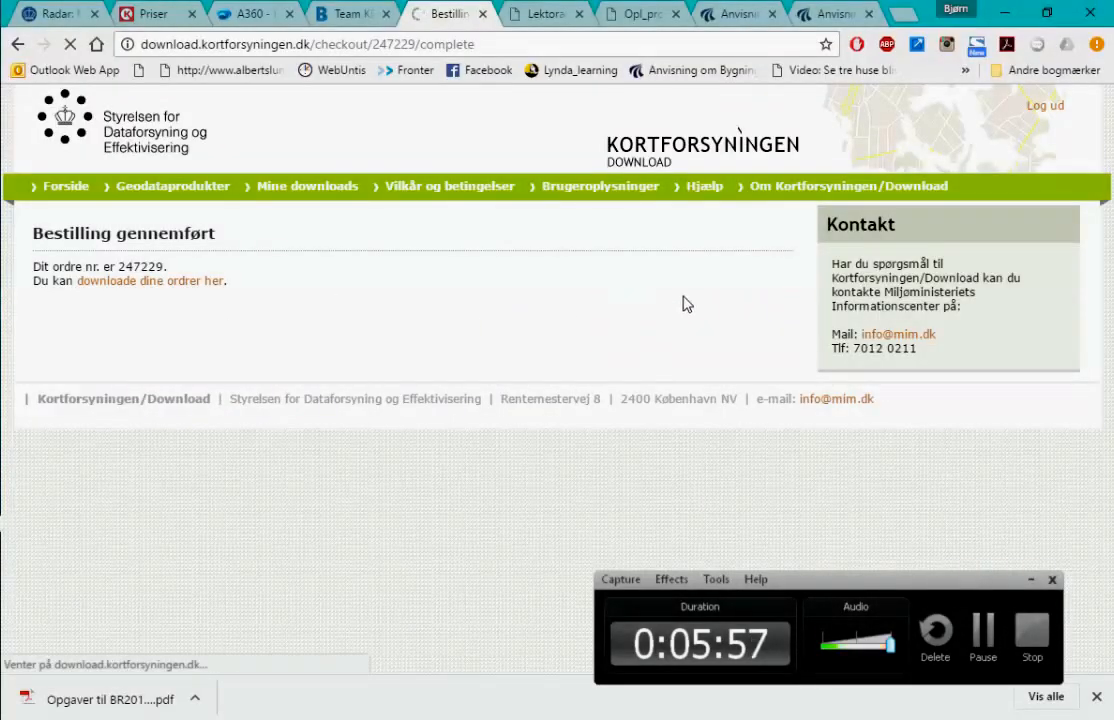
key(alt+Tab)
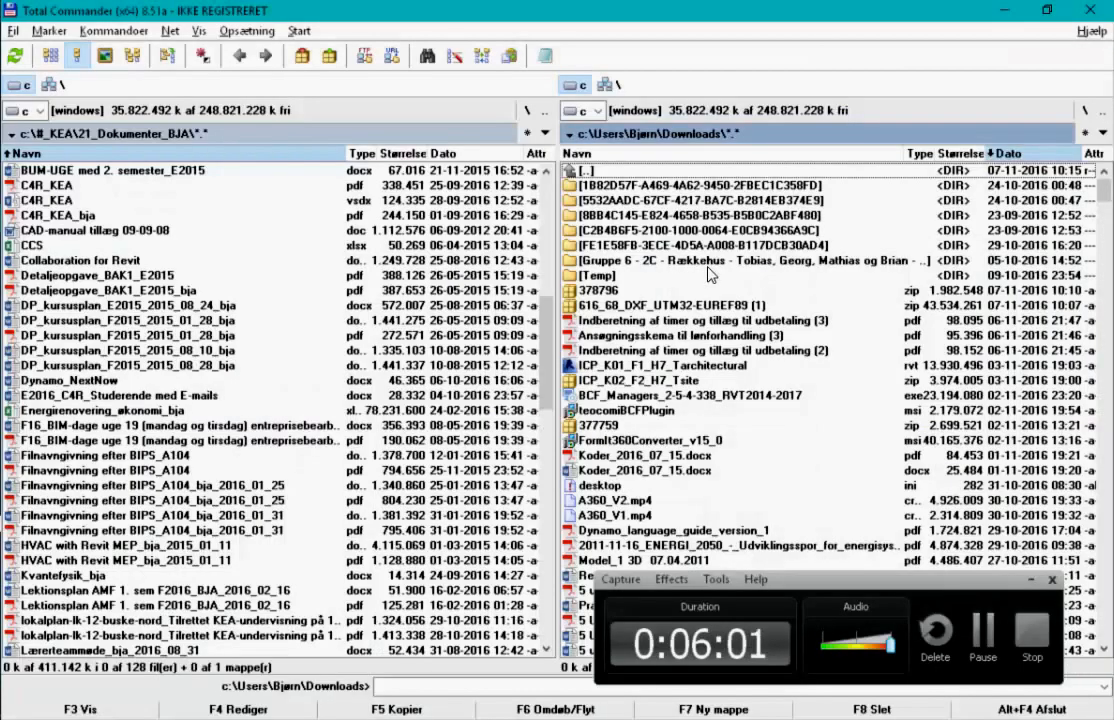
- Open the KORT10 folder inside the 616_68_DXF zip and select HOEJDE_05.dxf
double_click(663, 306)
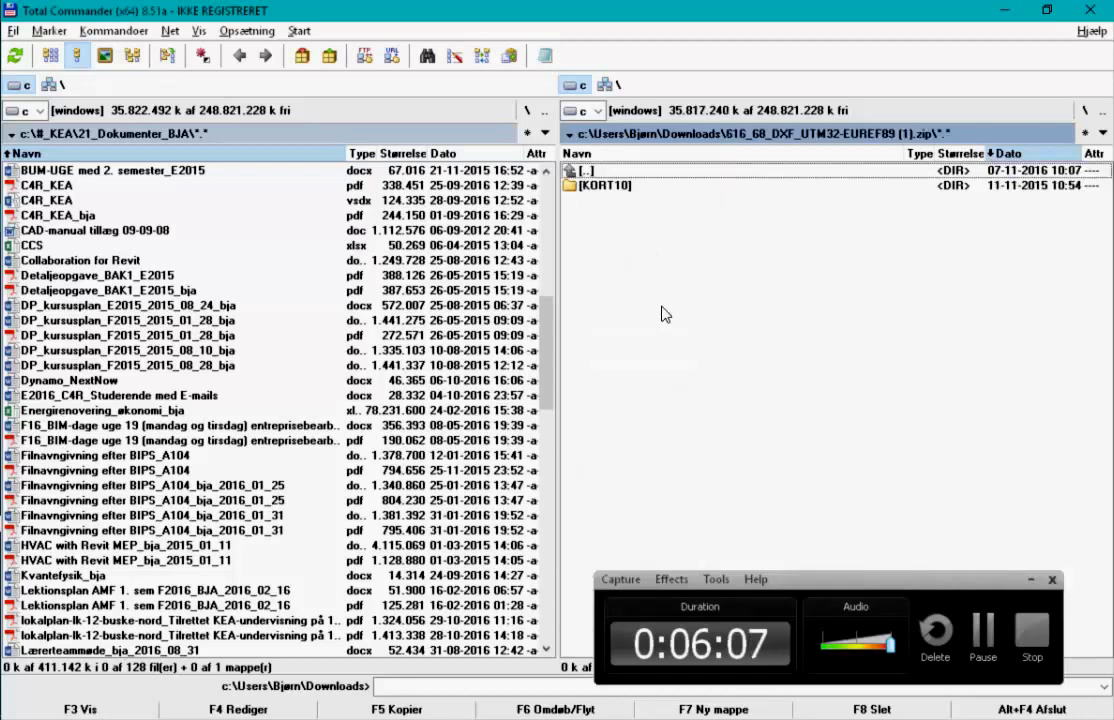
click(620, 188)
double_click(619, 186)
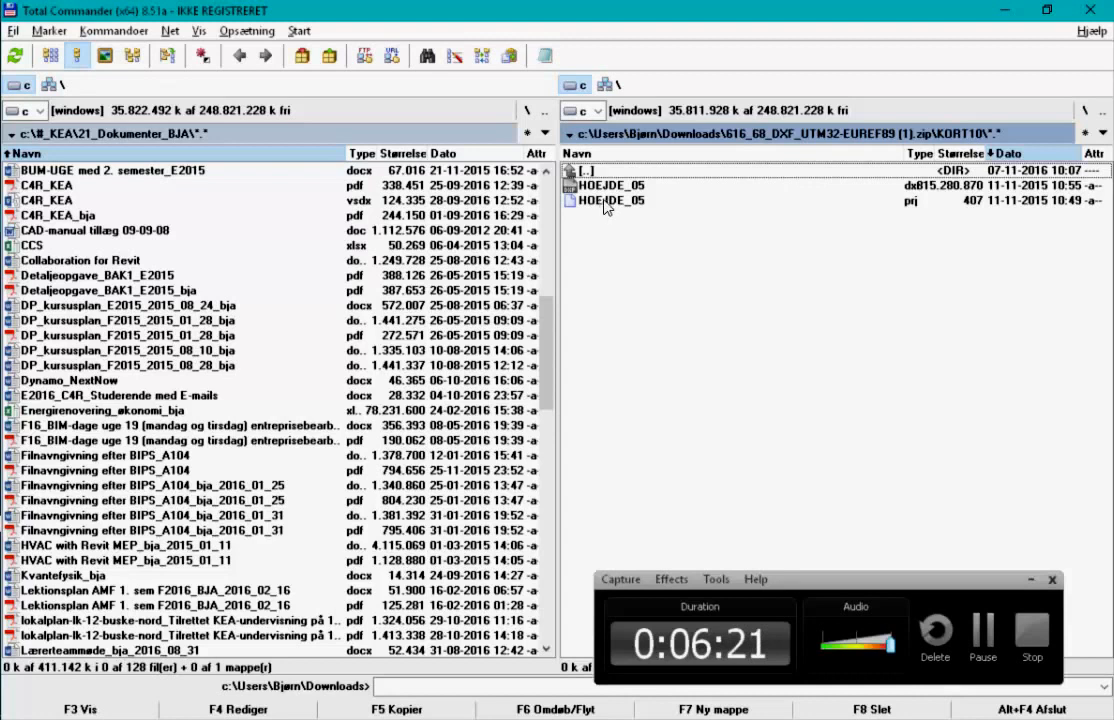
click(625, 188)
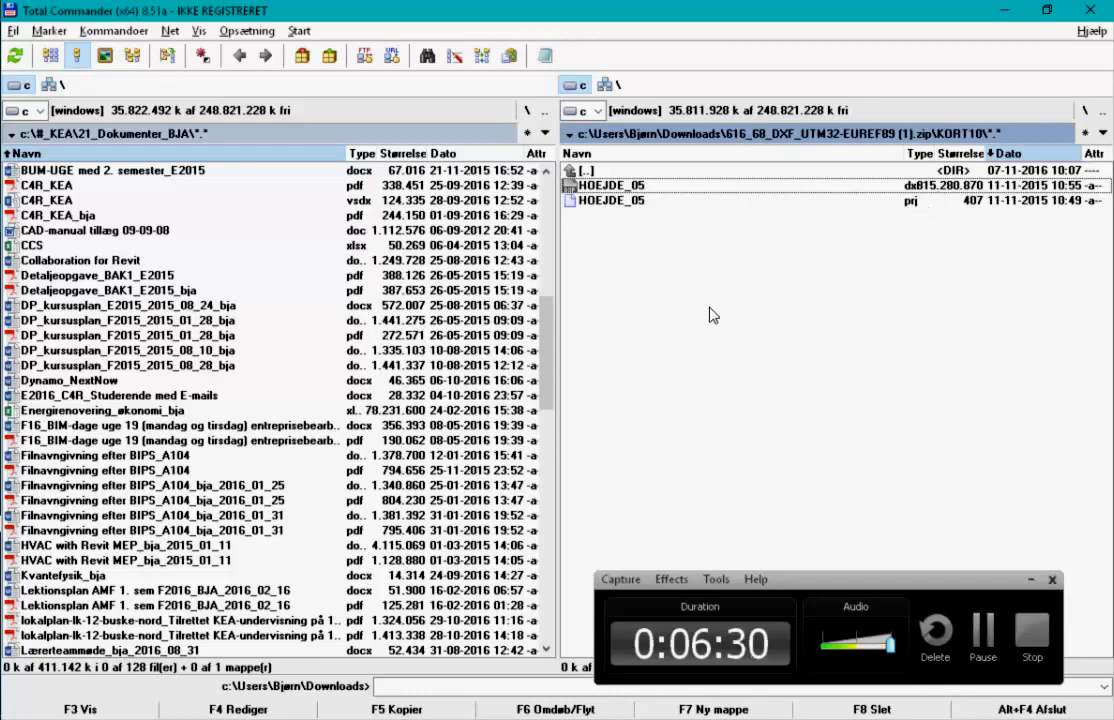
click(547, 199)
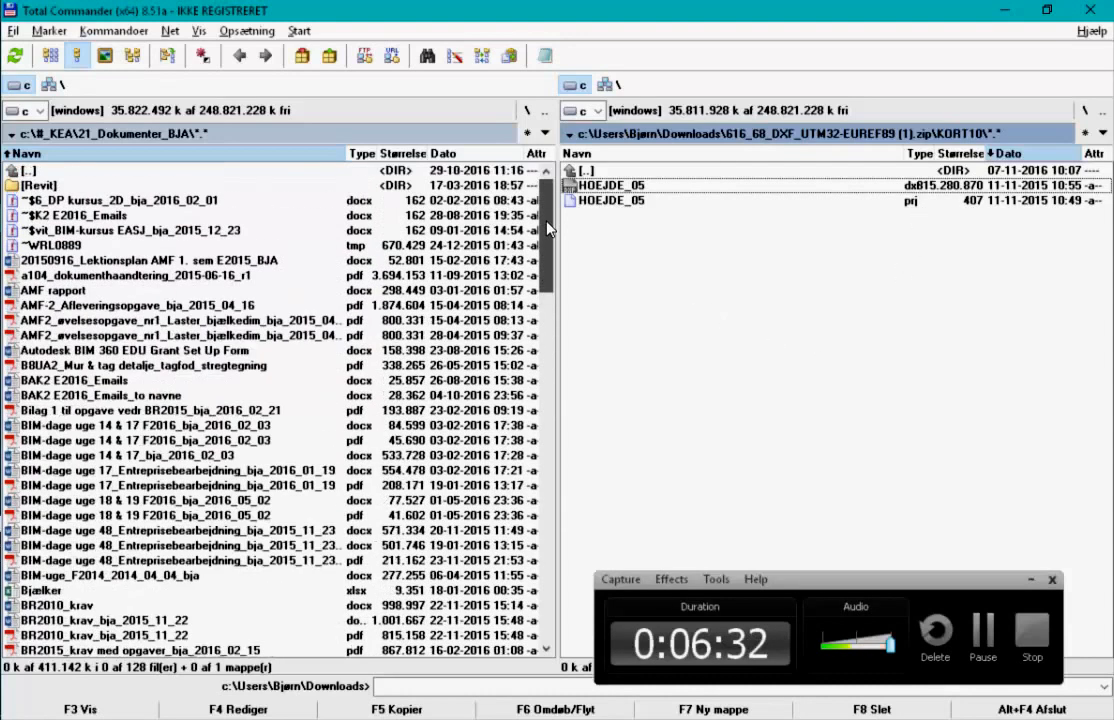
- Navigate the left panel to #_KEA > 01_AMF > E2016 > Matrikel og terræn
double_click(45, 171)
double_click(45, 171)
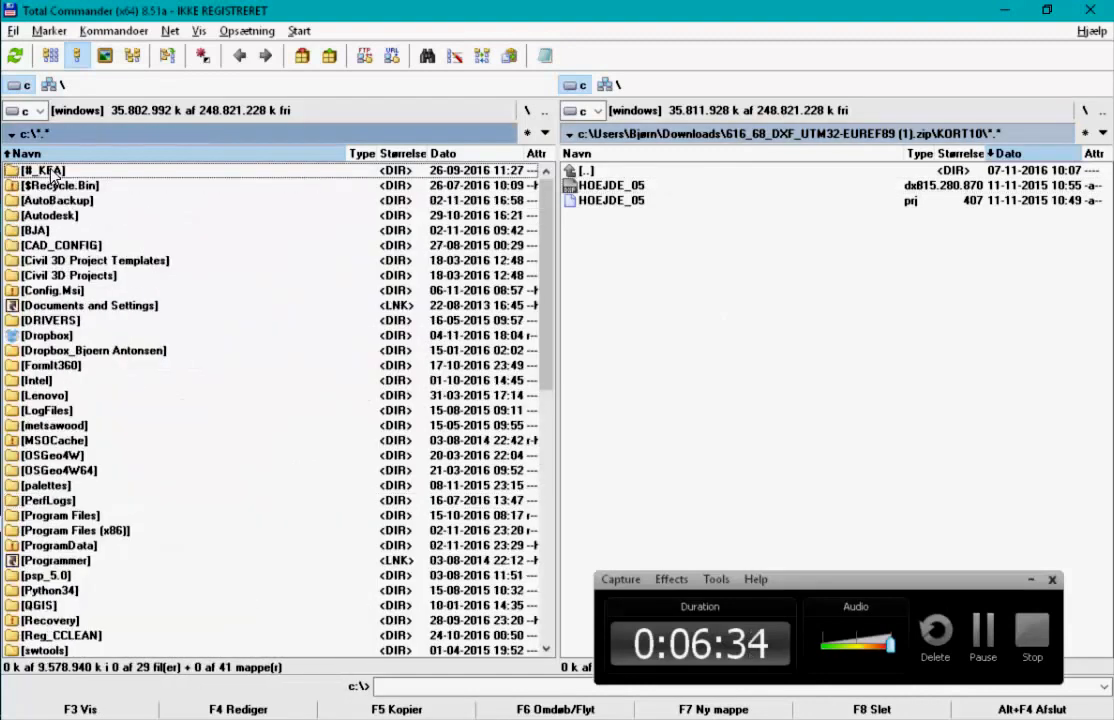
double_click(45, 171)
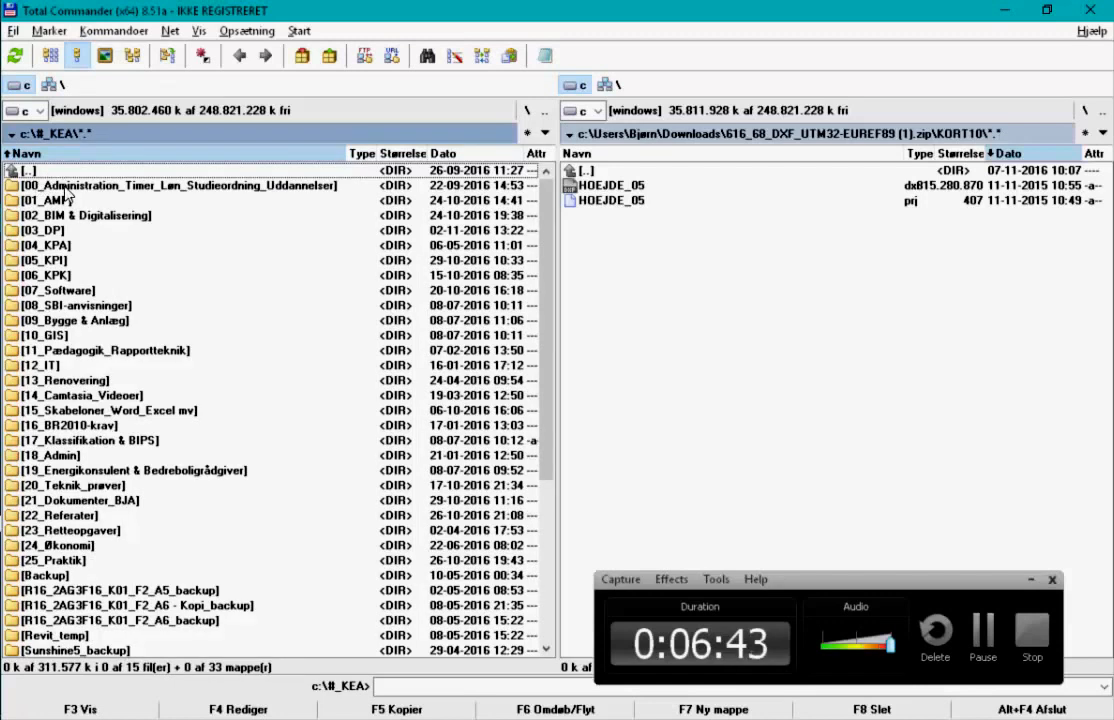
double_click(76, 200)
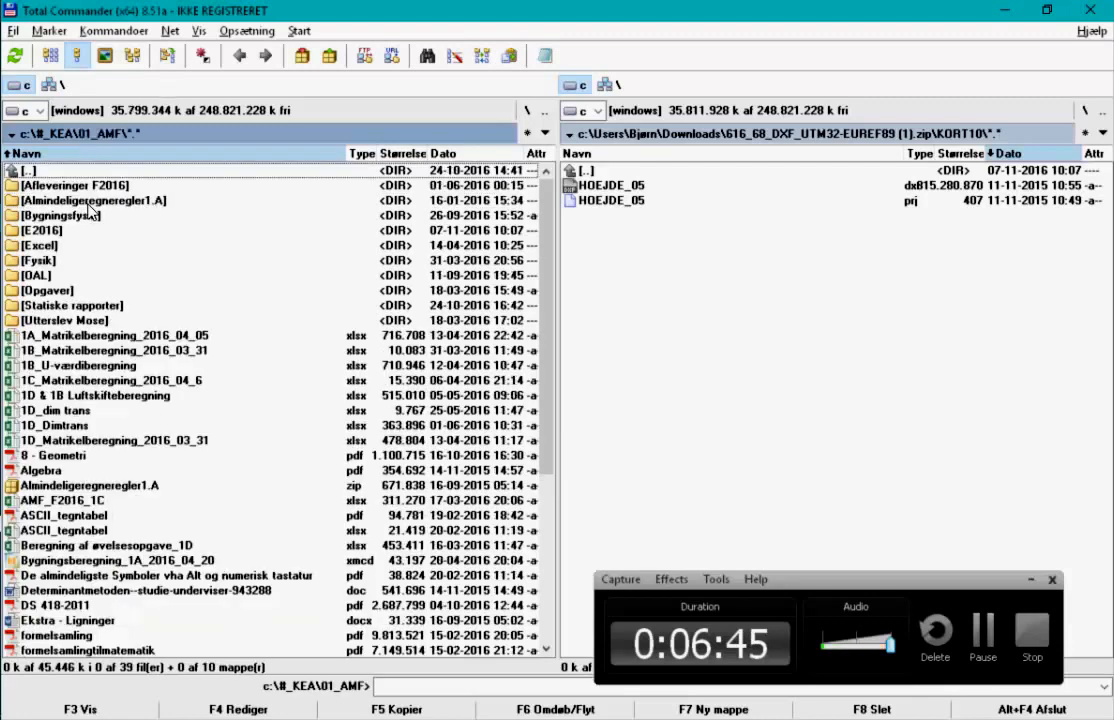
double_click(70, 230)
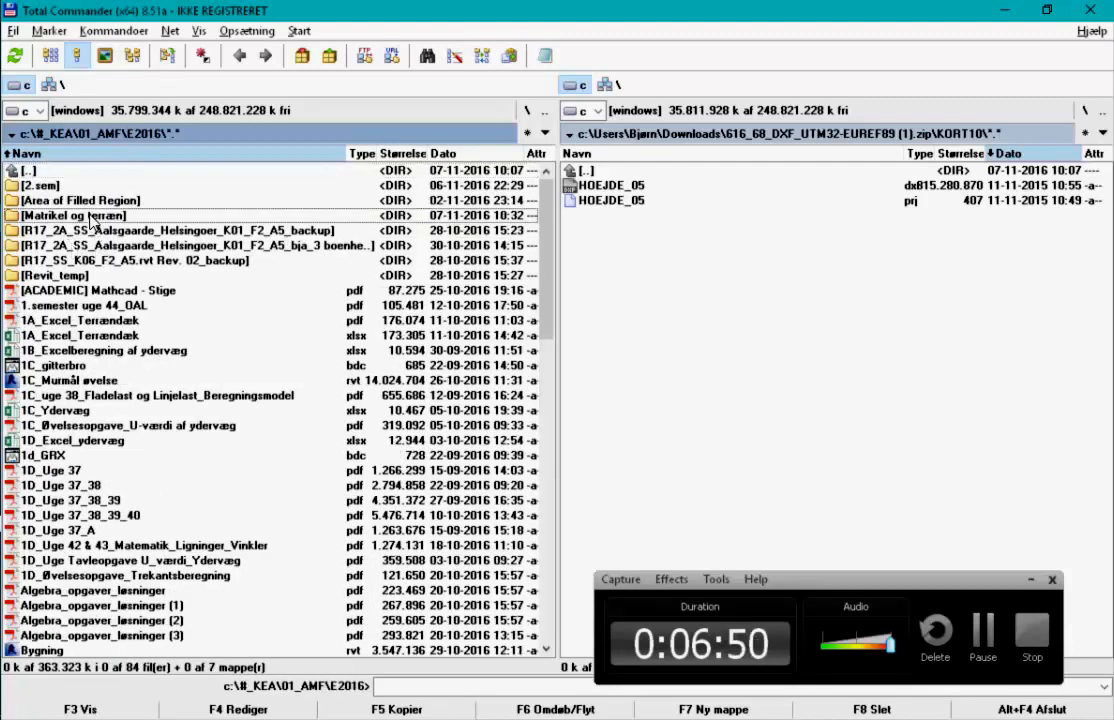
double_click(80, 215)
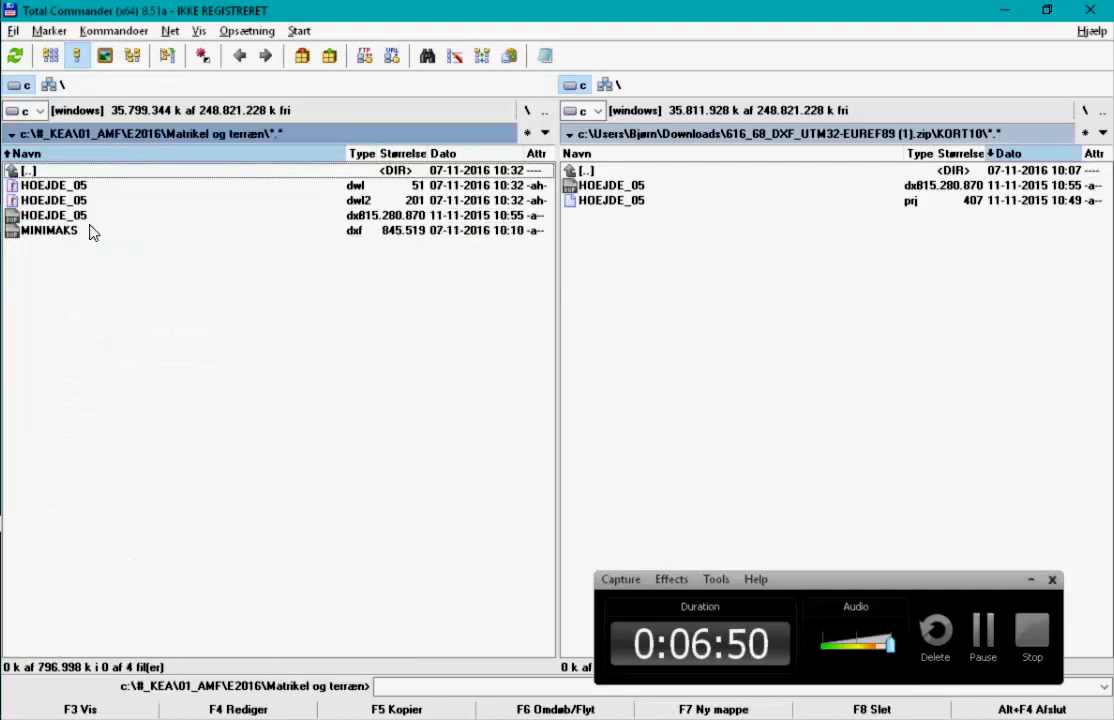
- In 378796.zip, open 616-68_DXF_UTM32-EUREF89 > MINIMAKS and select MINIMAKS.dxf
click(631, 189)
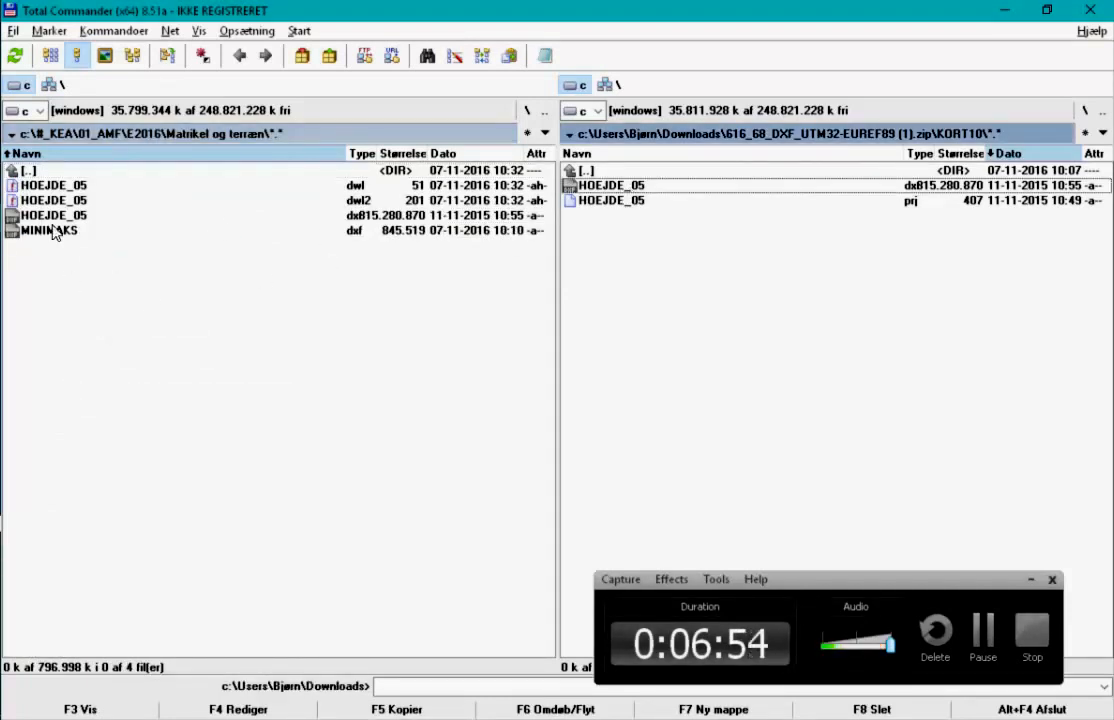
double_click(618, 172)
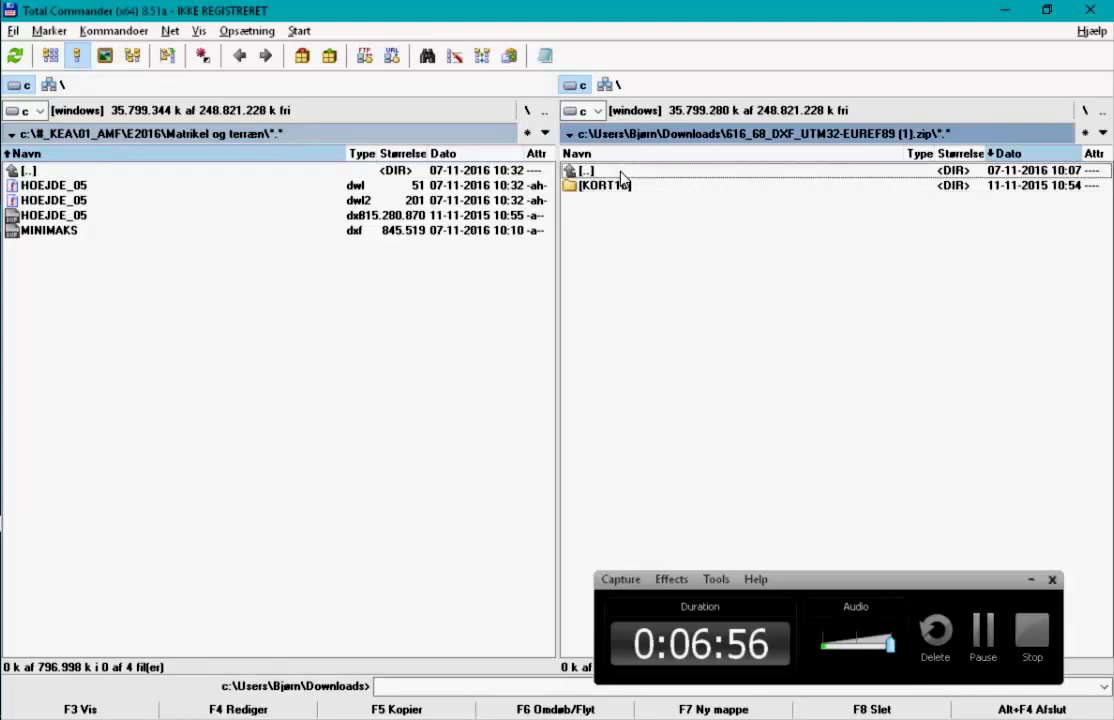
double_click(621, 172)
double_click(598, 289)
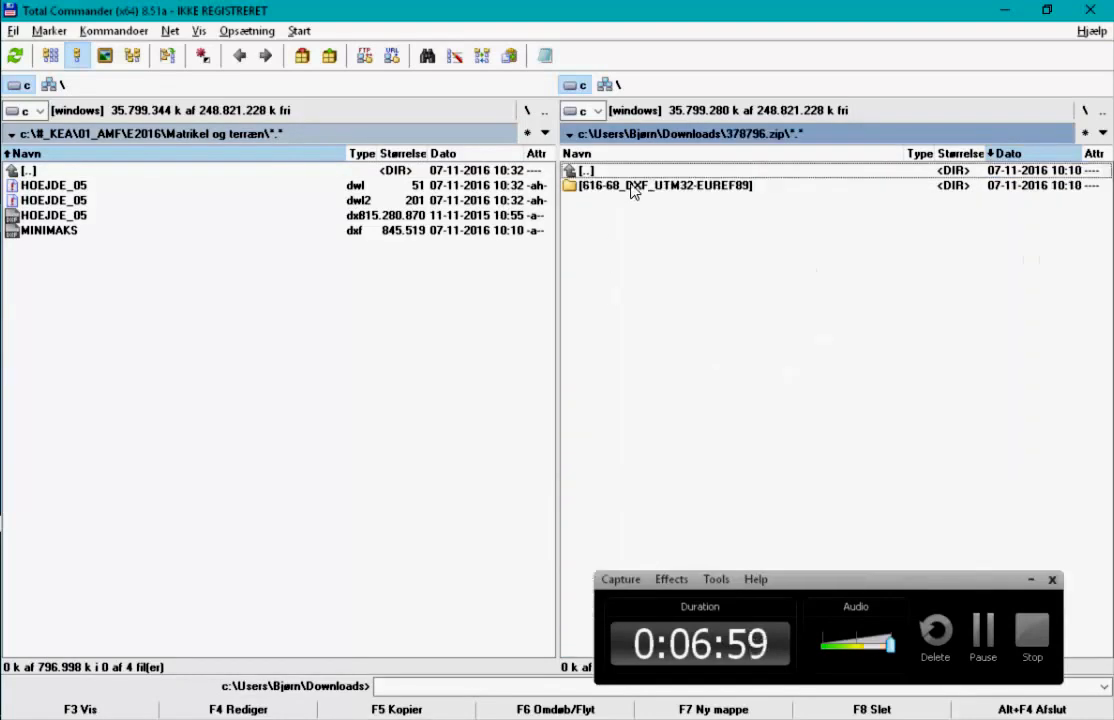
double_click(640, 189)
double_click(638, 201)
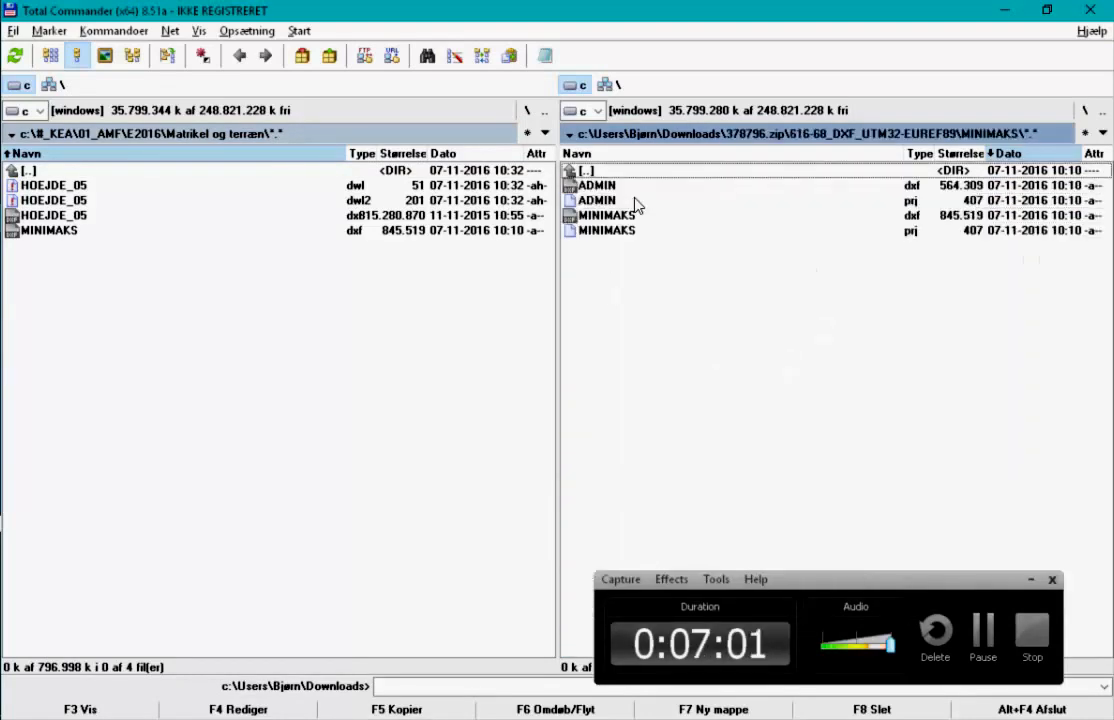
click(621, 217)
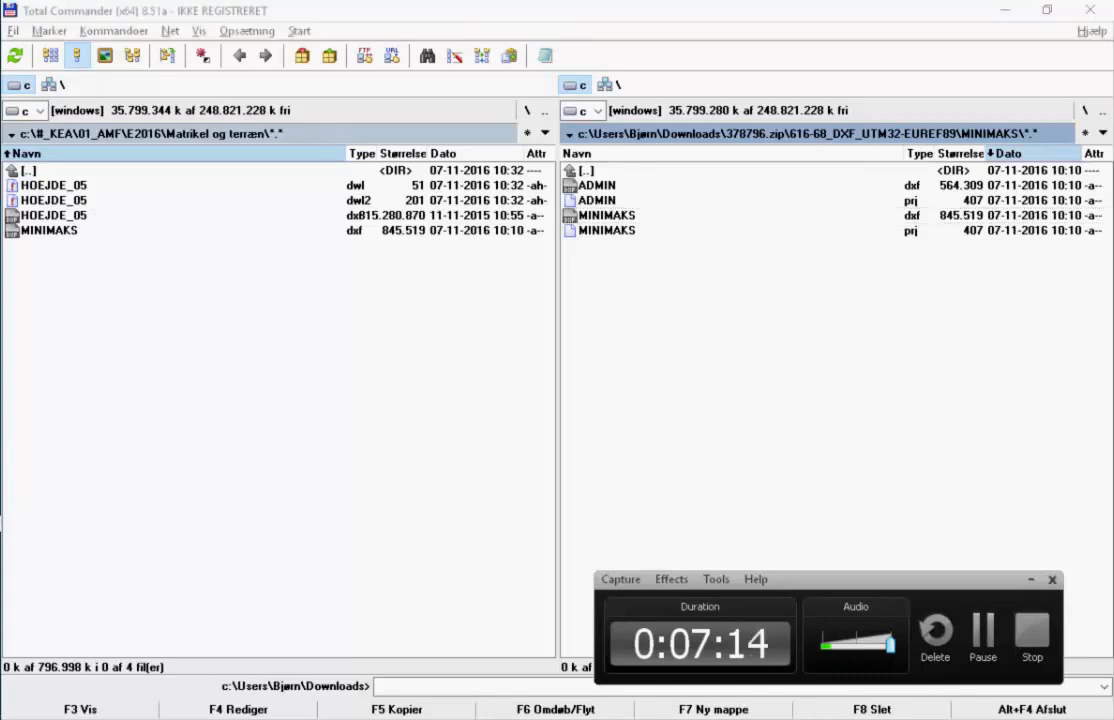
- Switch to AutoCAD's HOEJDE_05 drawing and confirm the contours are 3D polylines on KURVER_05M
key(alt+Tab)
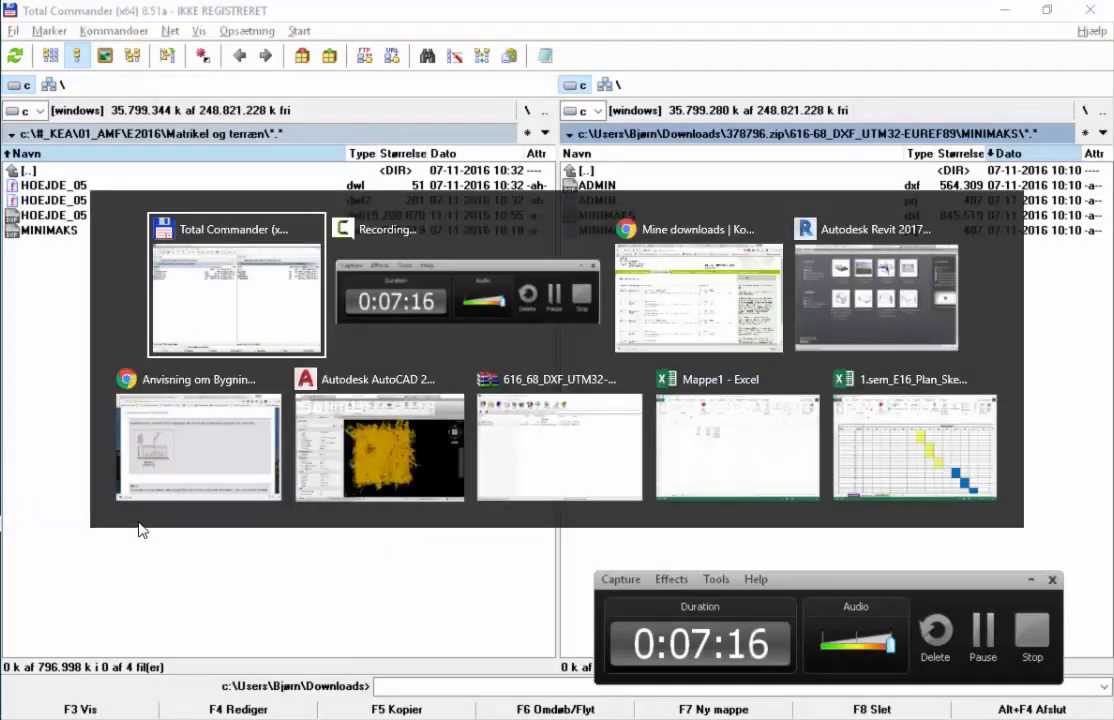
key(Tab)
key(Tab)
key(Tab)
key(Tab)
key(Tab)
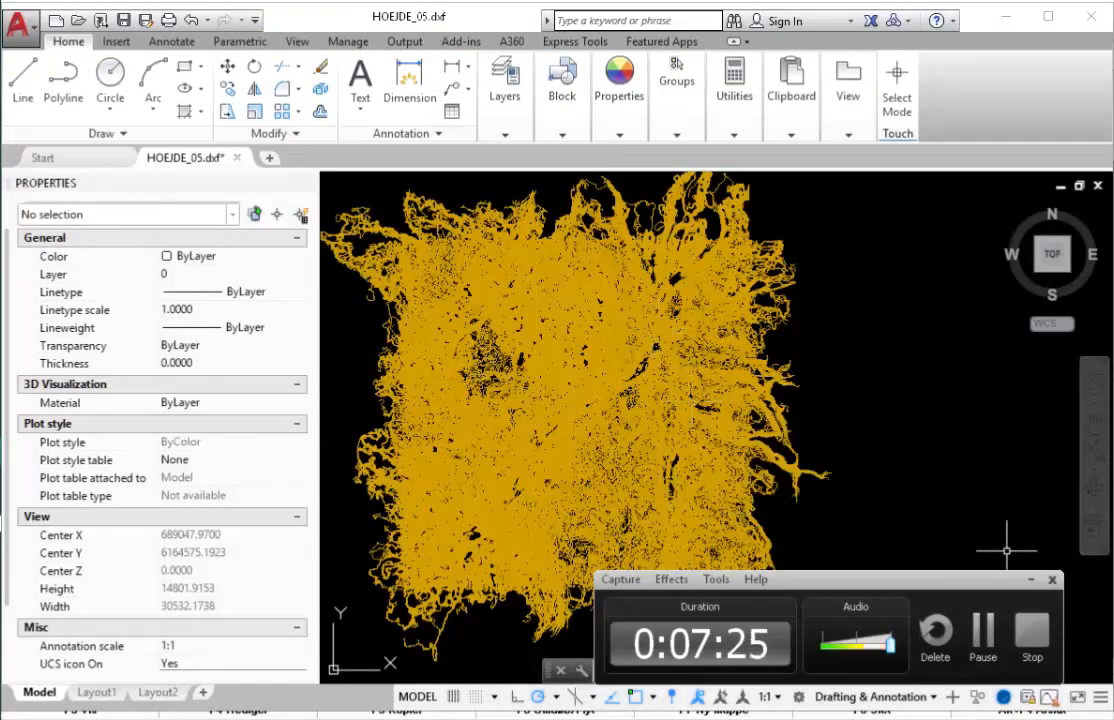
click(1031, 579)
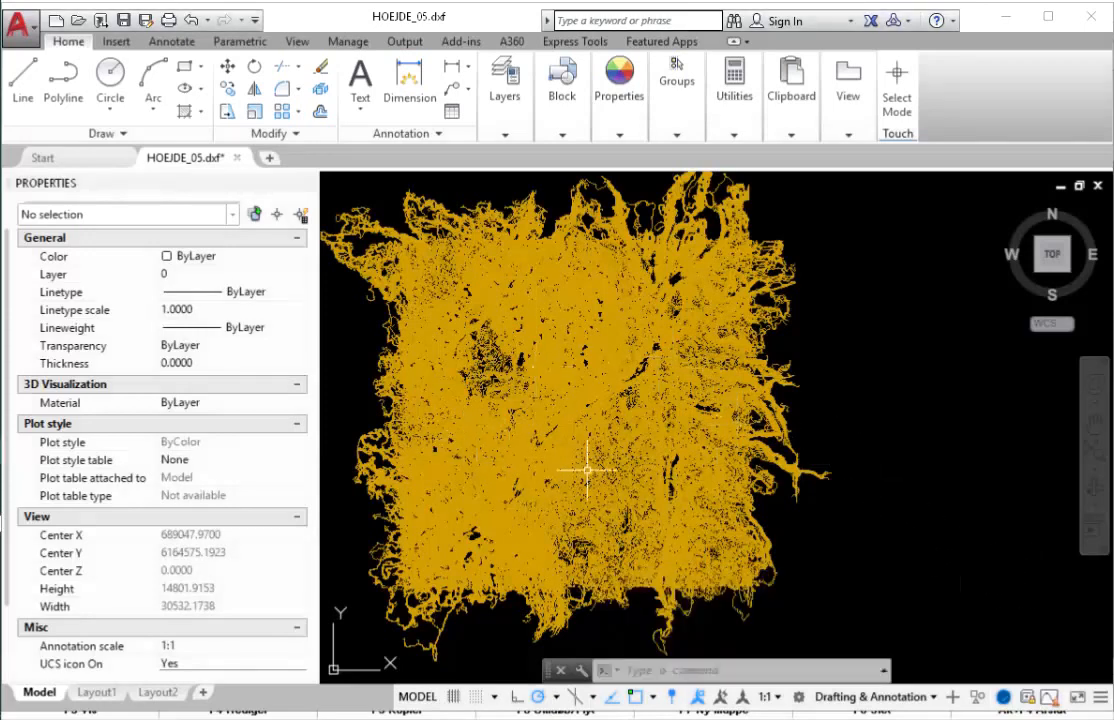
mouse_move(611, 407)
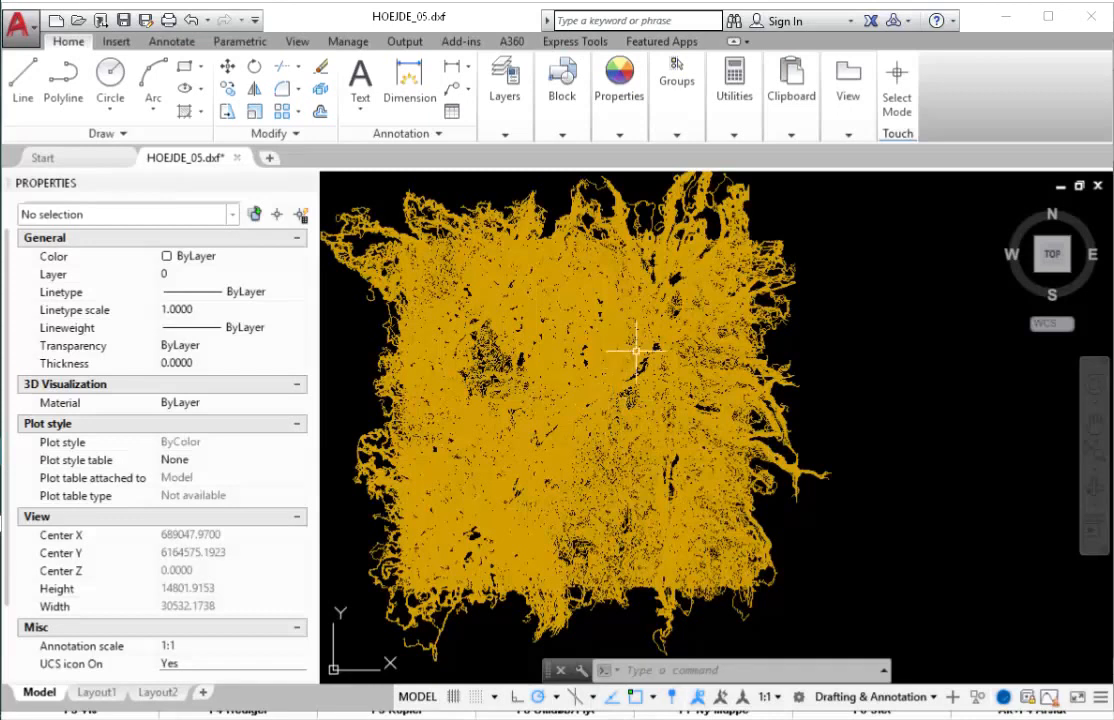
mouse_move(546, 447)
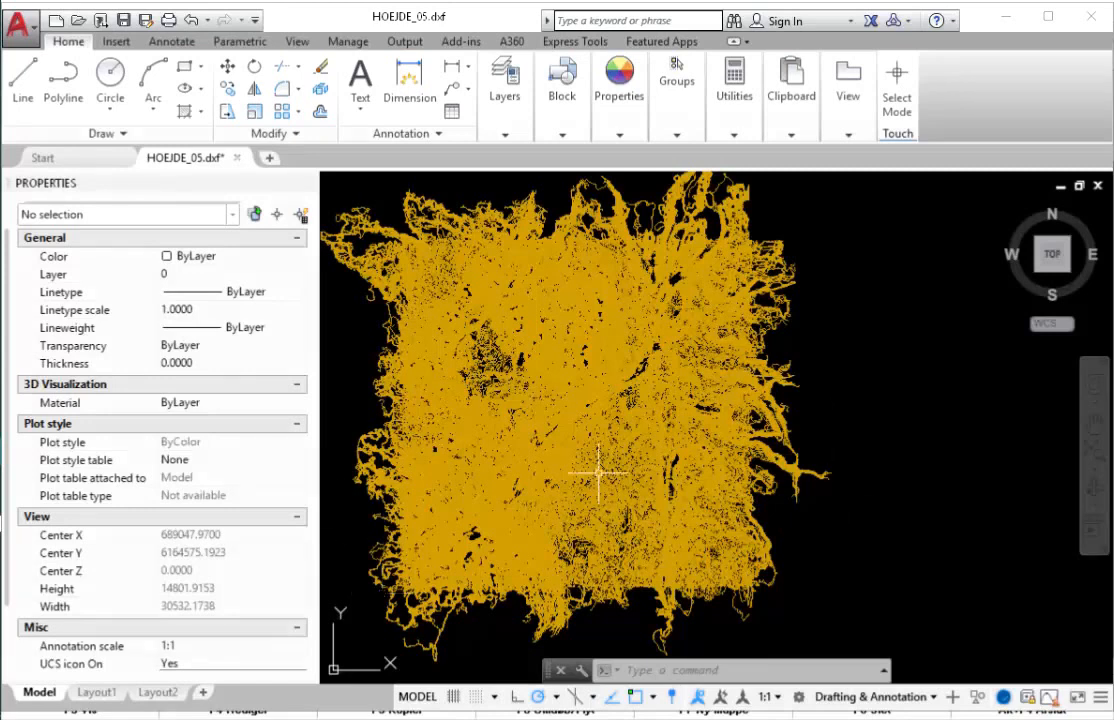
mouse_move(664, 403)
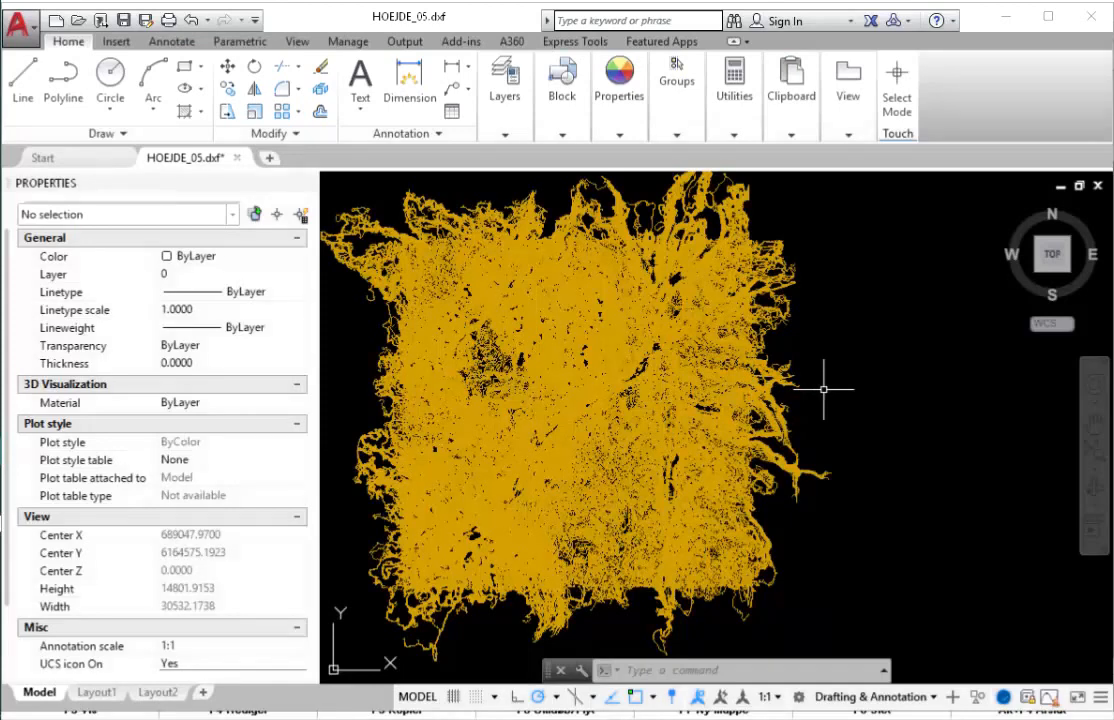
click(116, 42)
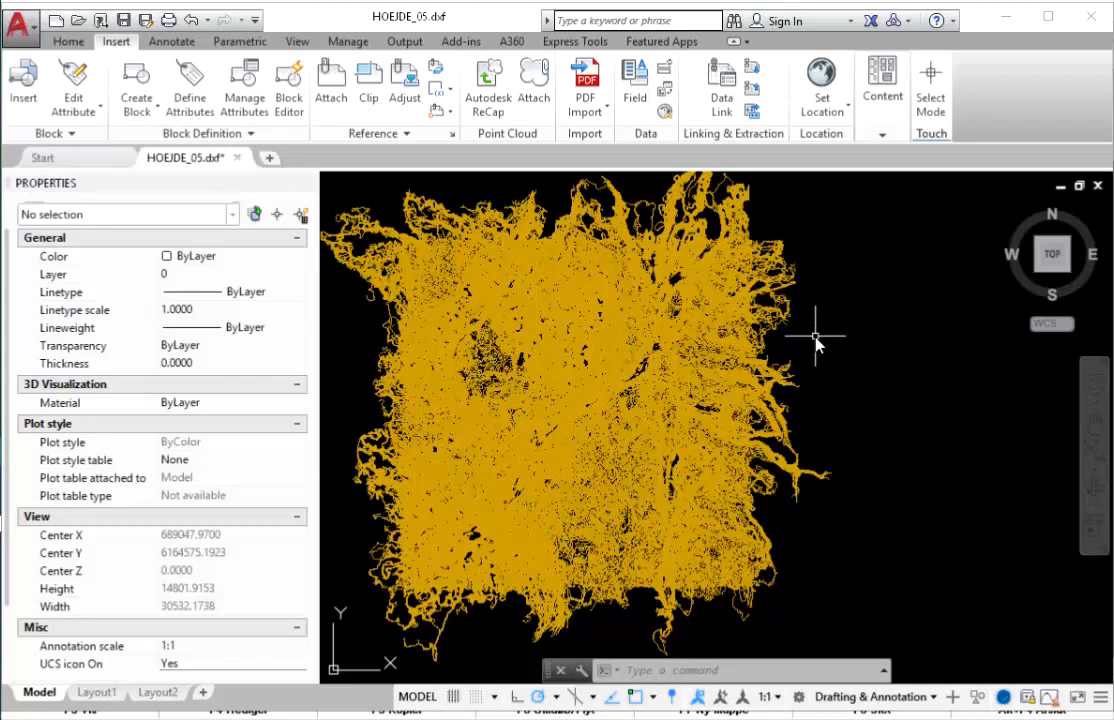
- Open the Insert dialog with DDINSERT and move it to a central spot
text(ddinsert)
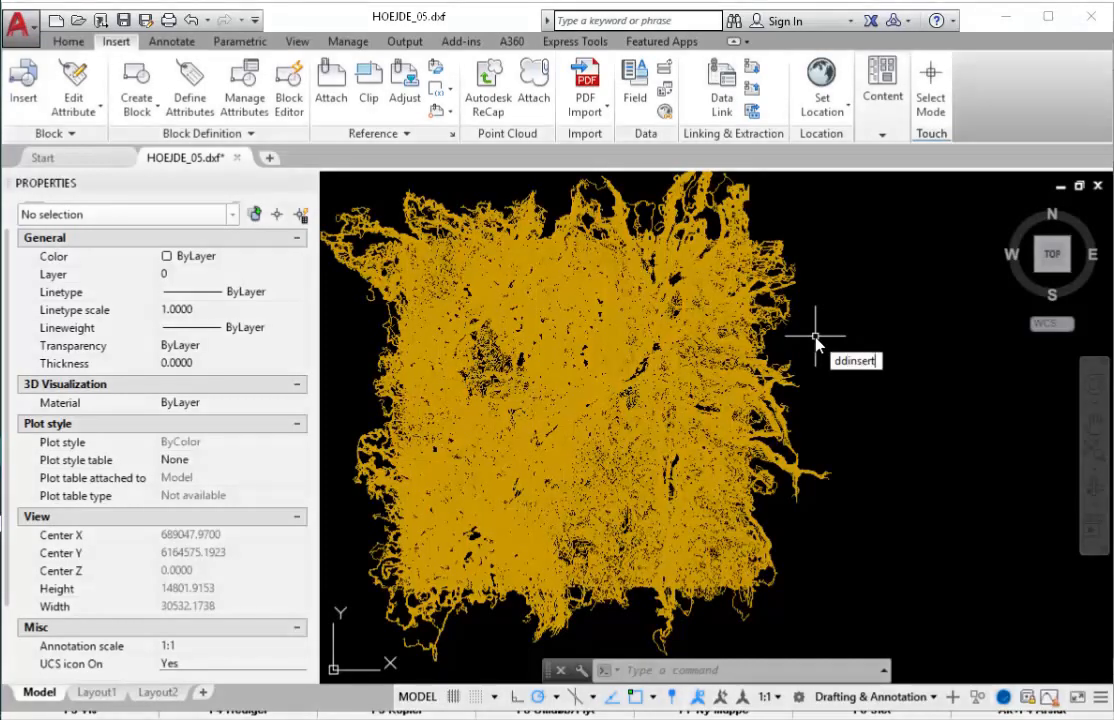
key(Return)
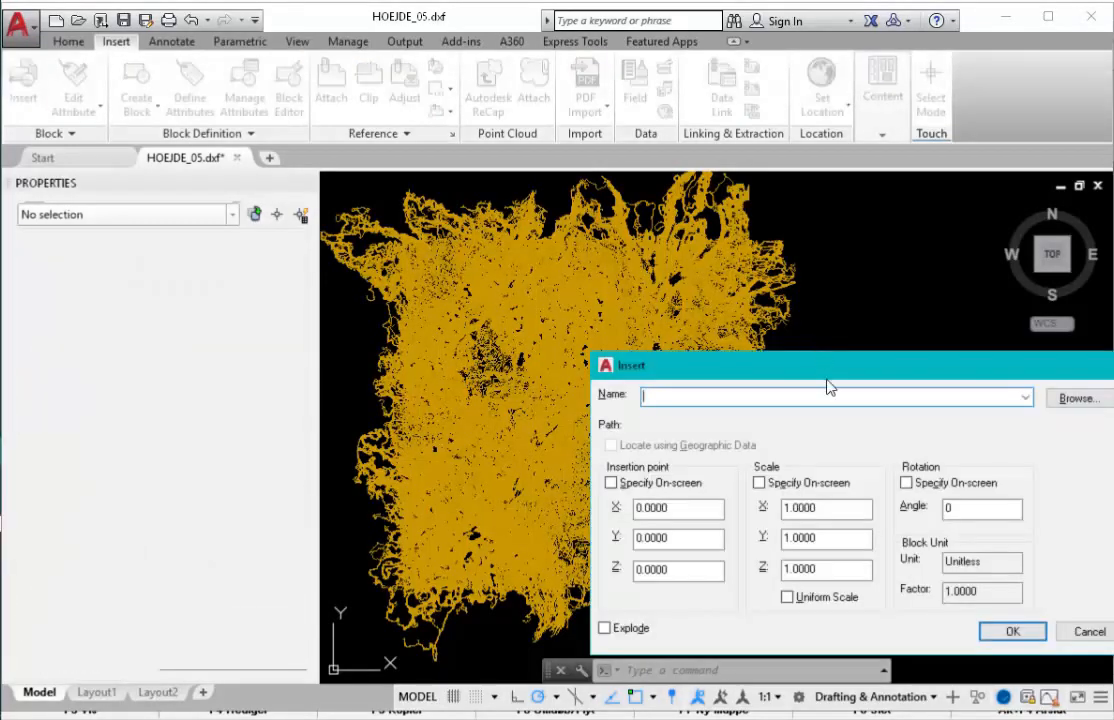
drag(821, 373, 636, 238)
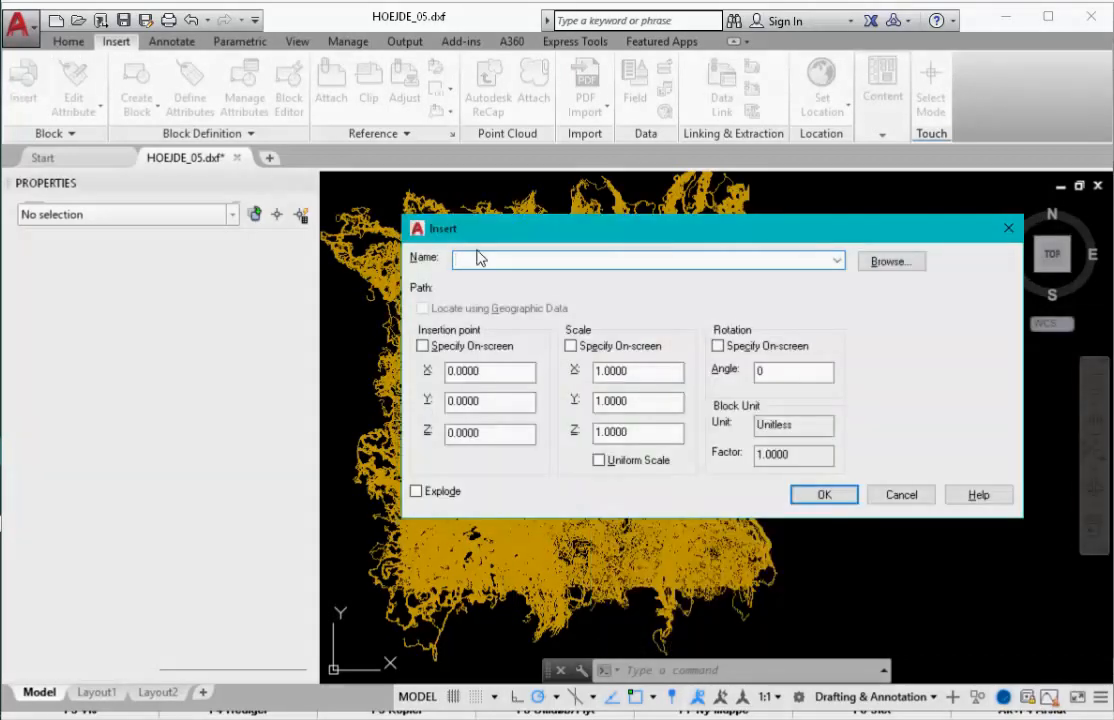
- Browse to the Matrikel og terræn folder and load MINIMAKS.dxf as the block
click(893, 266)
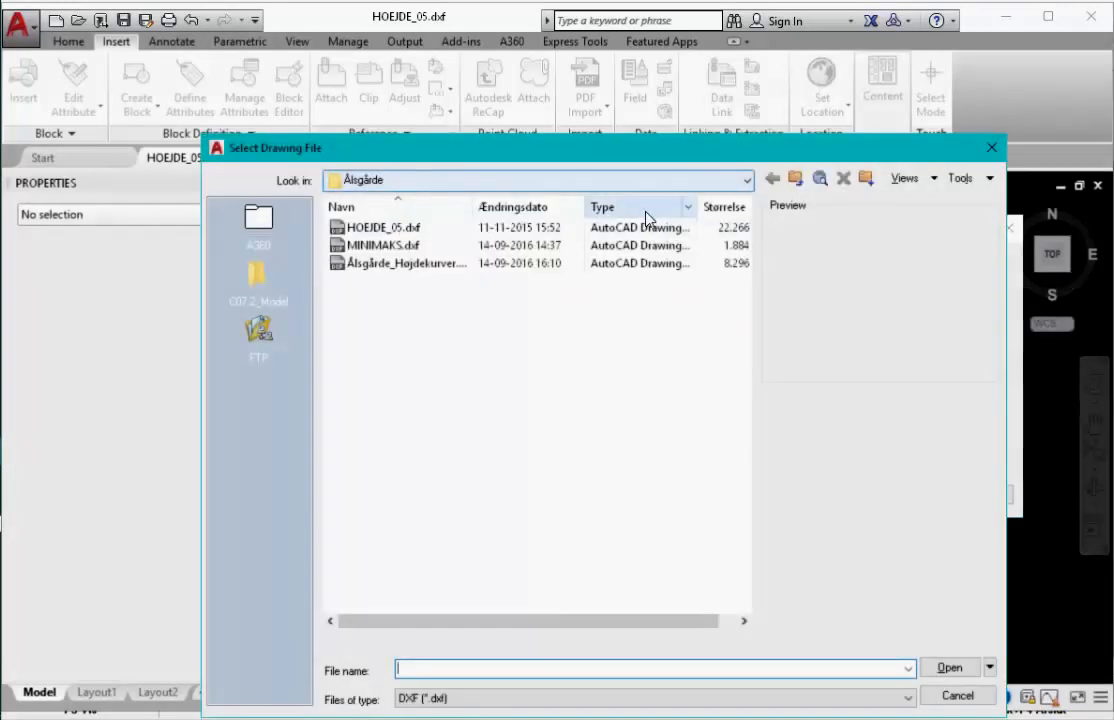
click(795, 178)
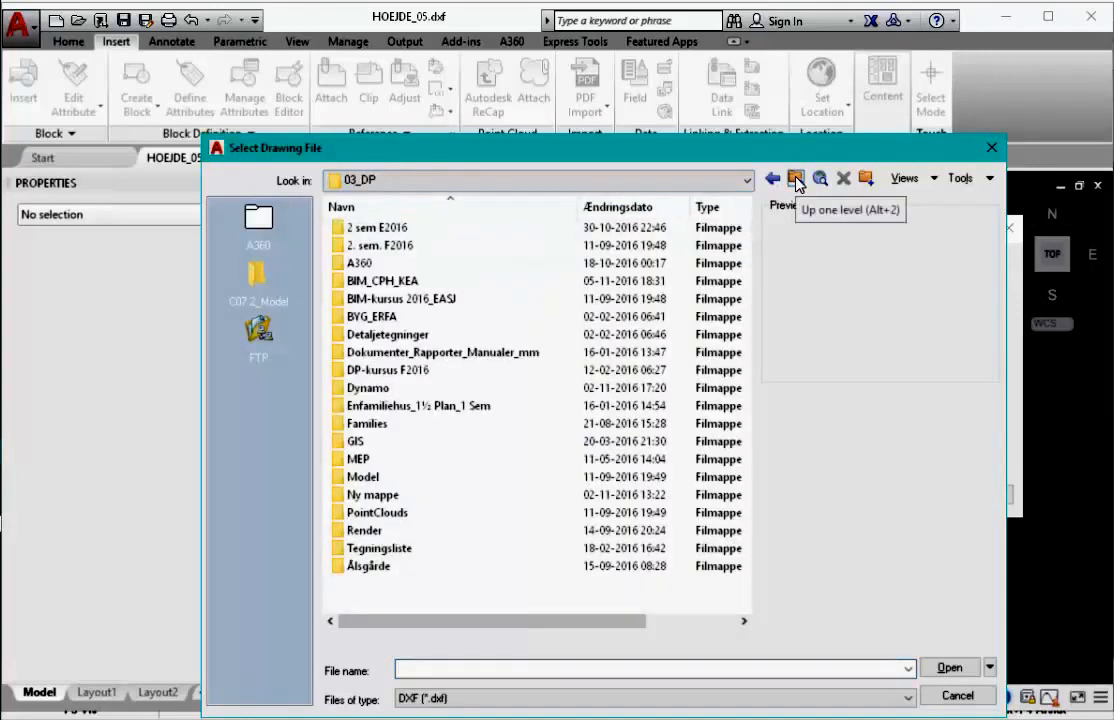
click(795, 178)
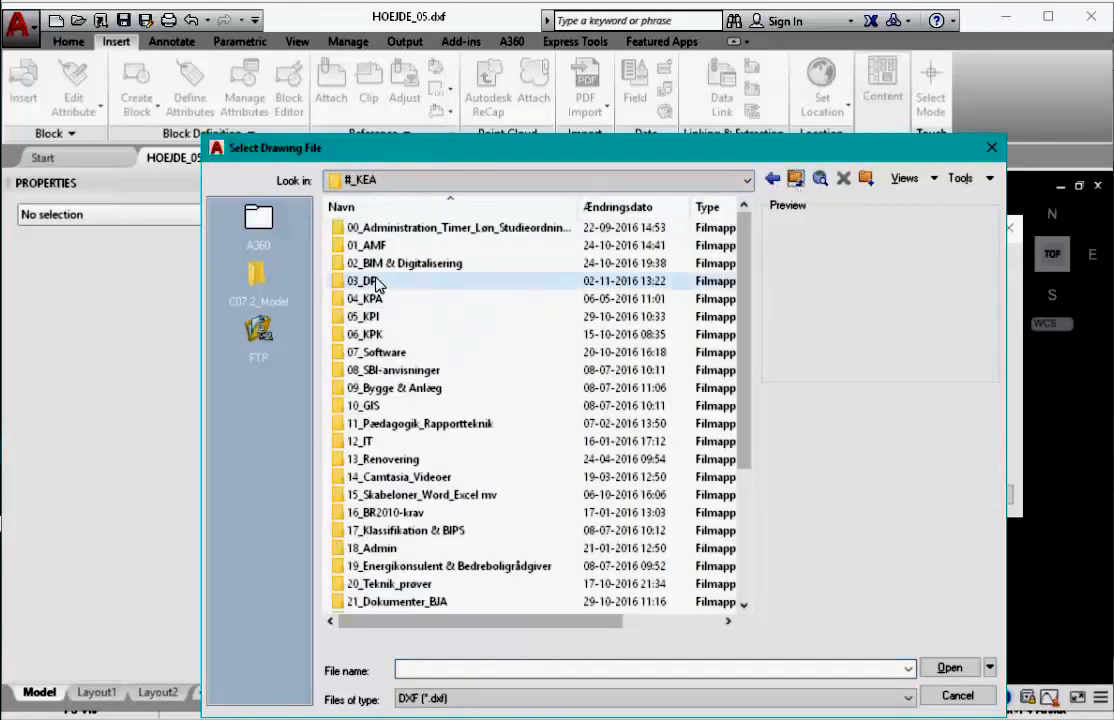
double_click(390, 247)
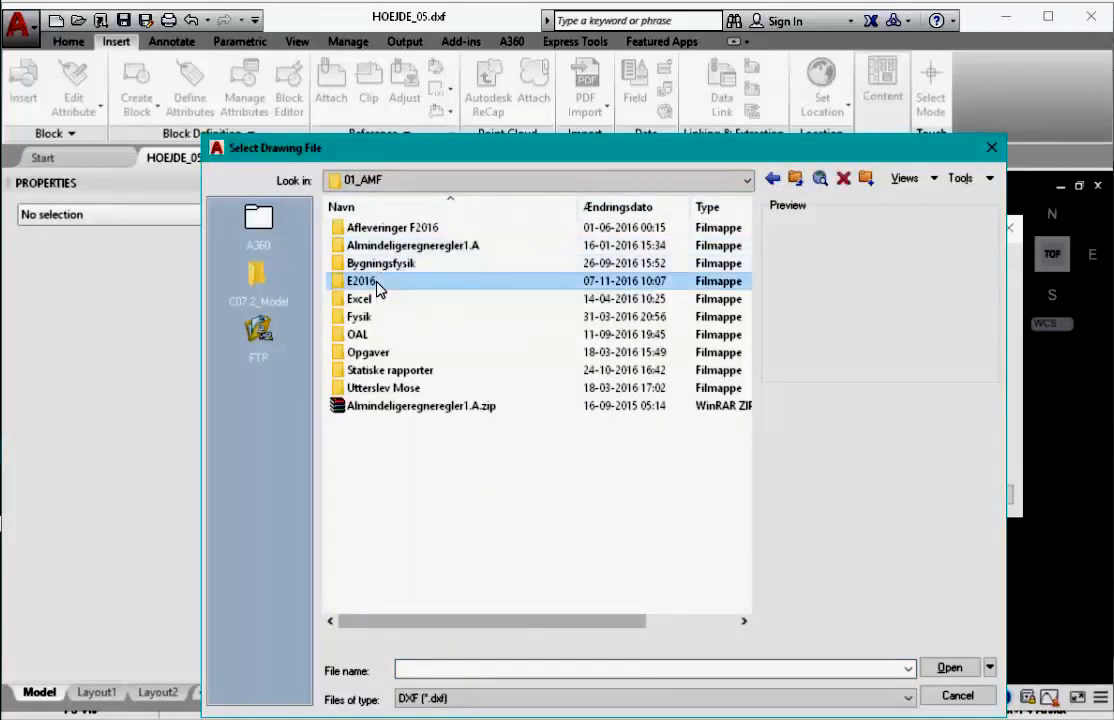
double_click(377, 283)
double_click(390, 263)
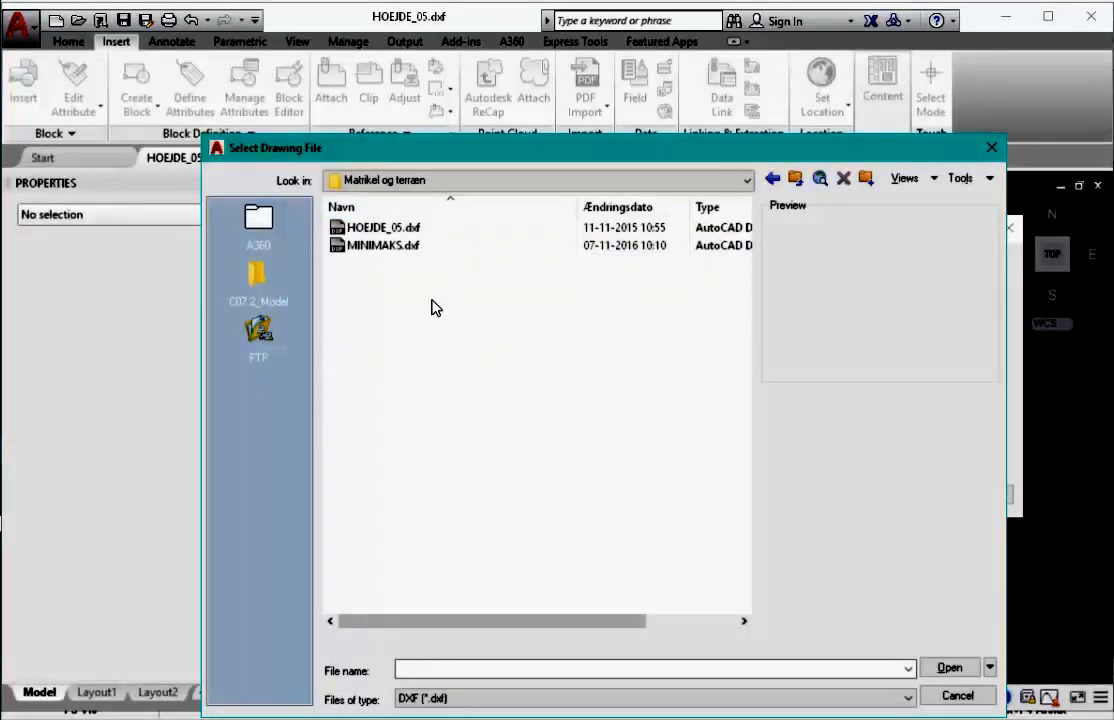
click(388, 248)
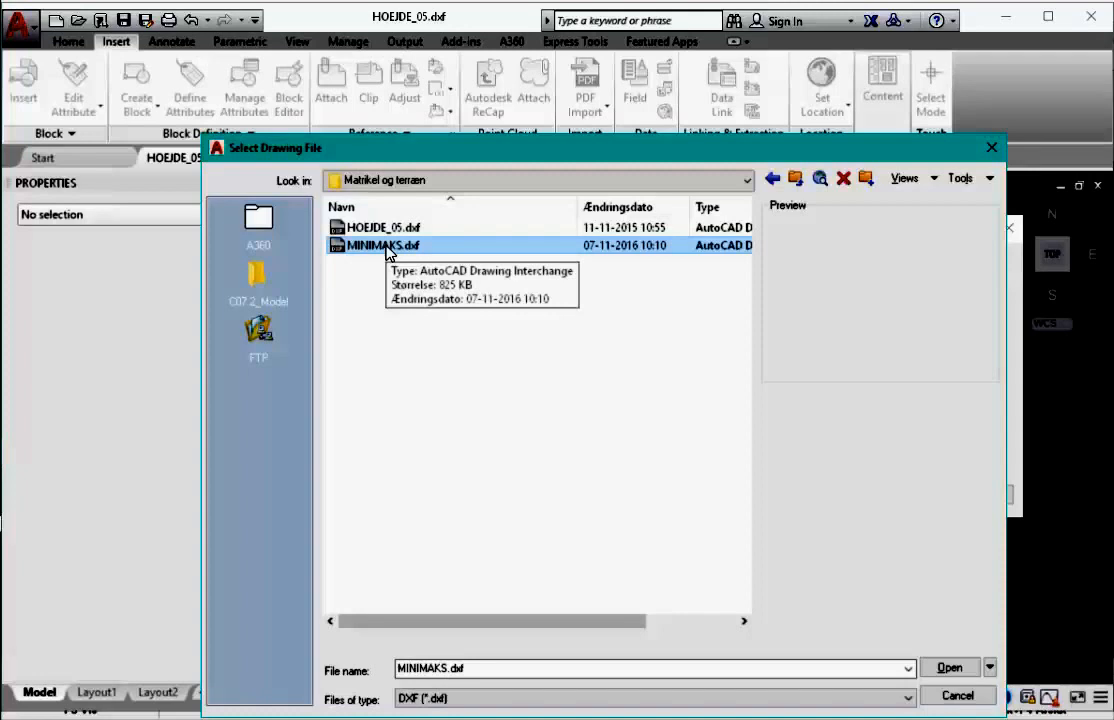
click(387, 250)
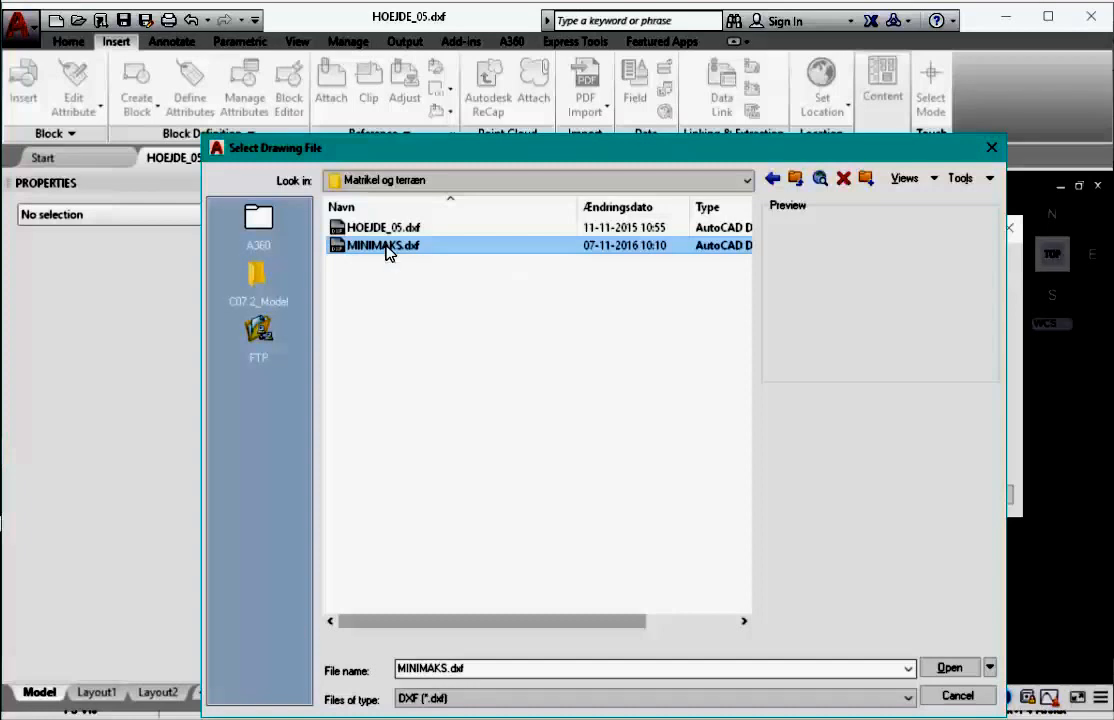
click(948, 668)
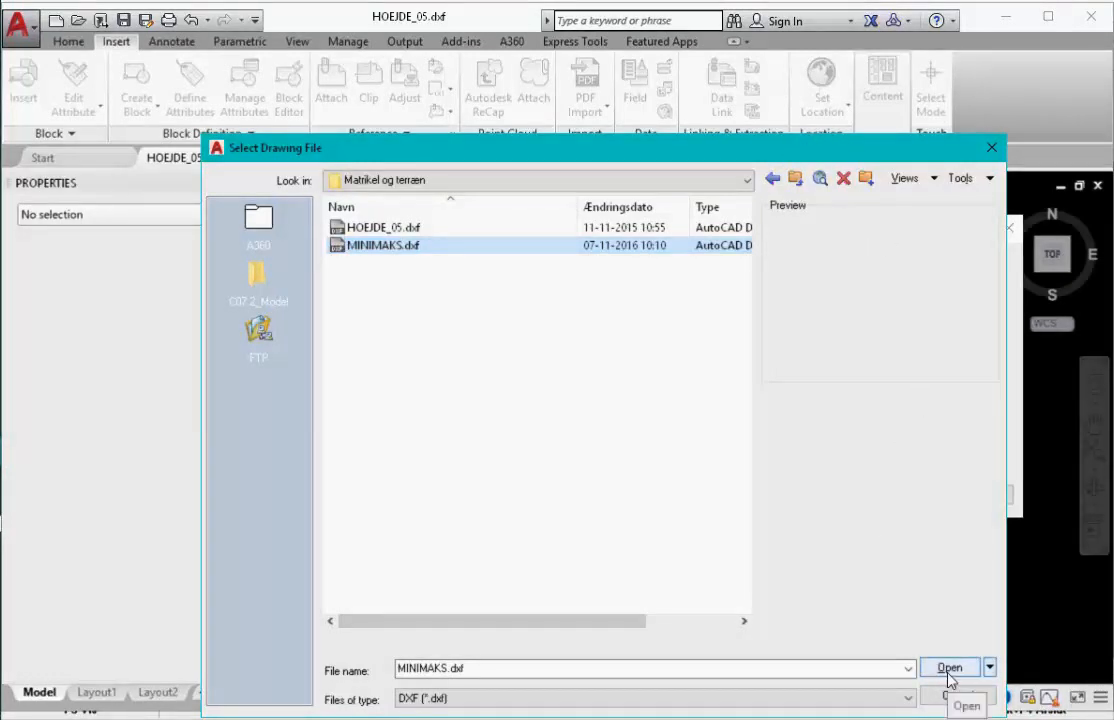
click(950, 668)
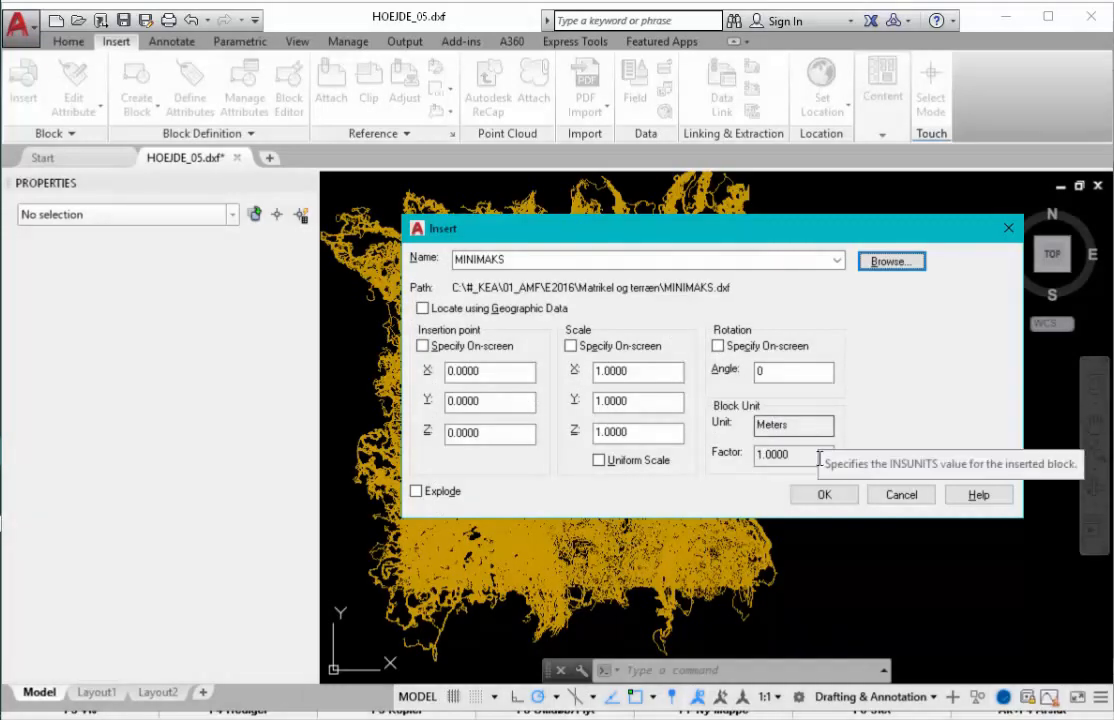
- Insert MINIMAKS at 0,0,0 and zoom to inspect its parcels over the contours
click(822, 498)
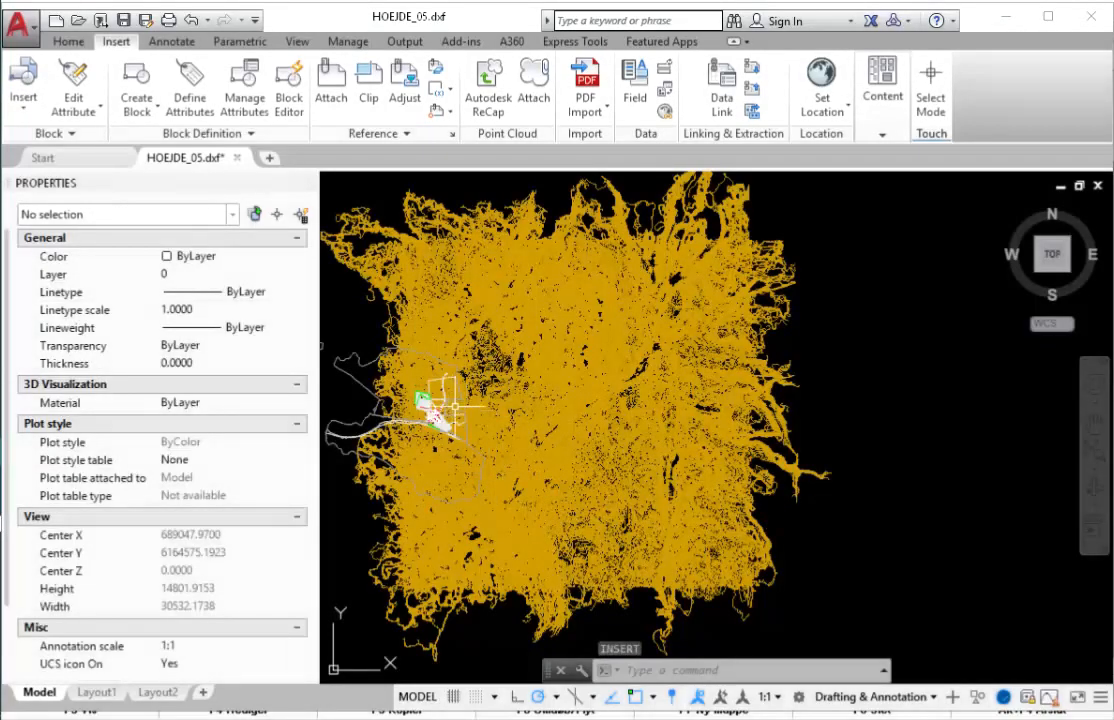
scroll(337, 362, up, 3)
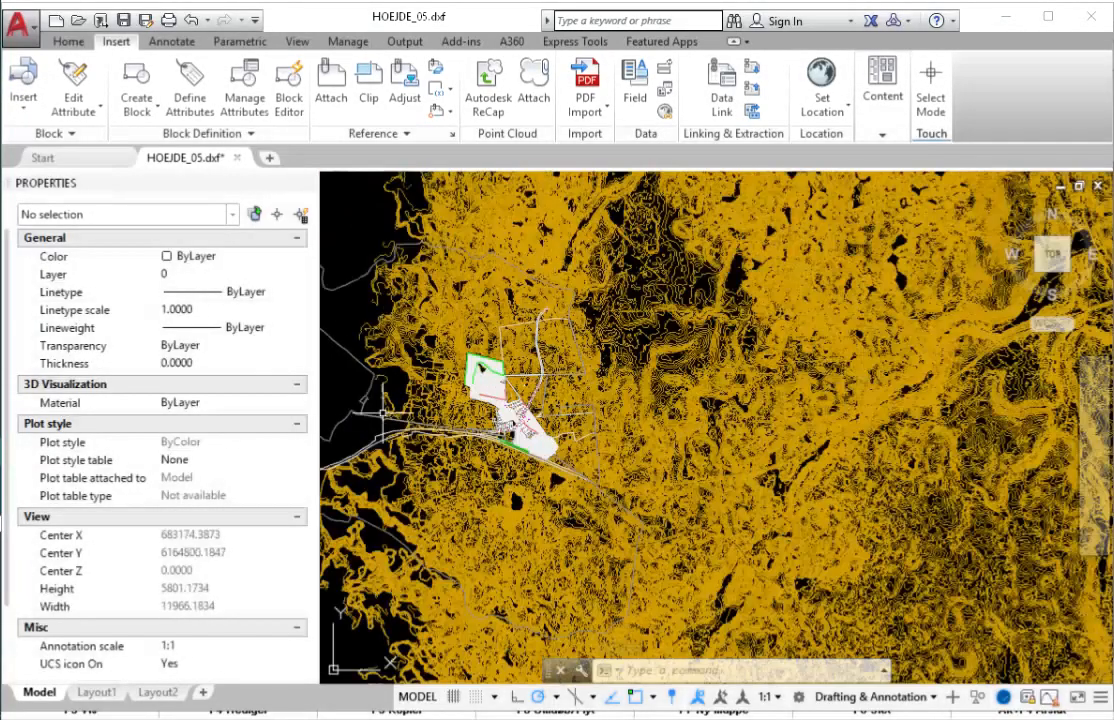
scroll(505, 385, up, 5)
scroll(605, 452, up, 2)
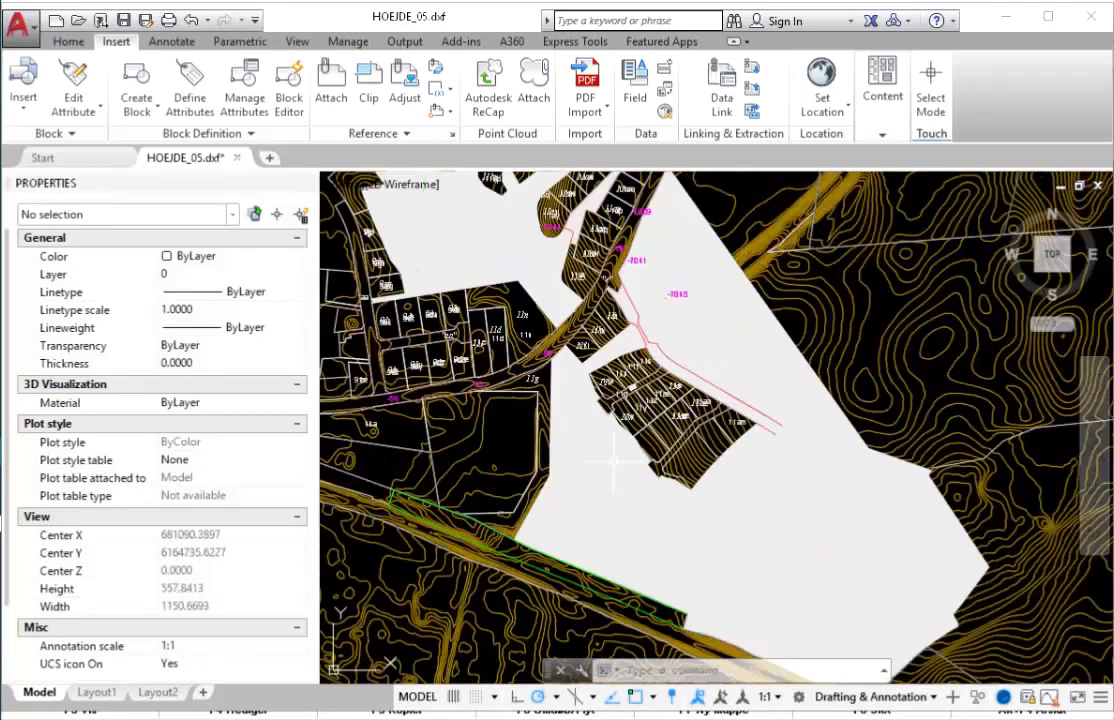
scroll(610, 454, down, 2)
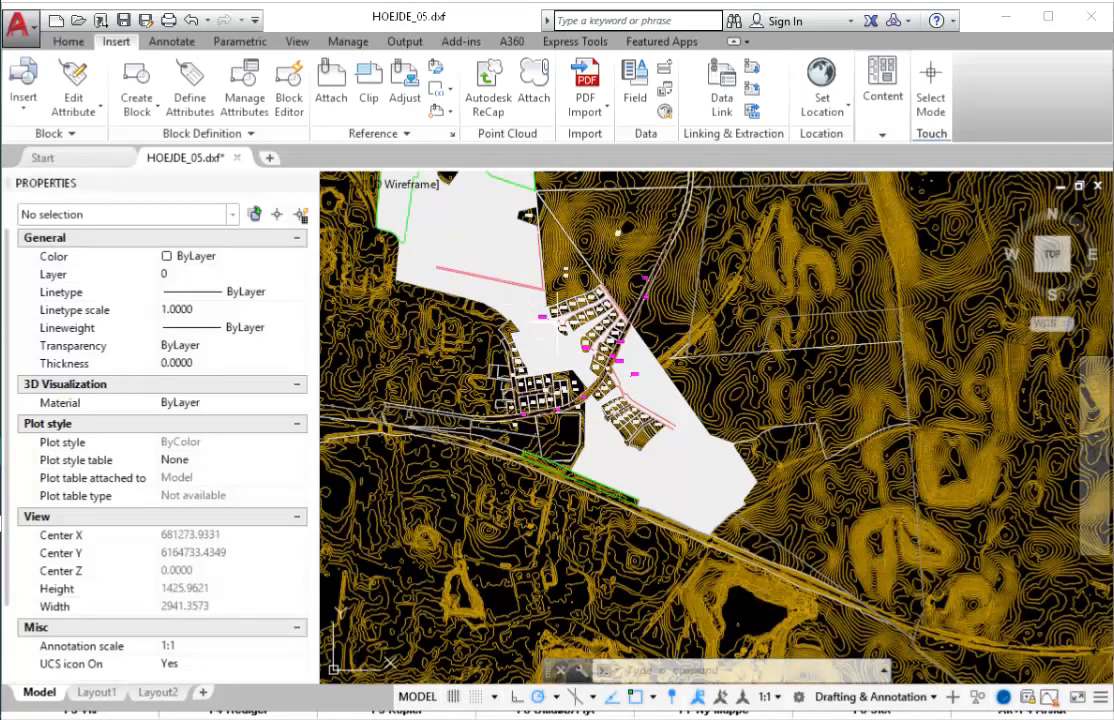
scroll(488, 275, up, 4)
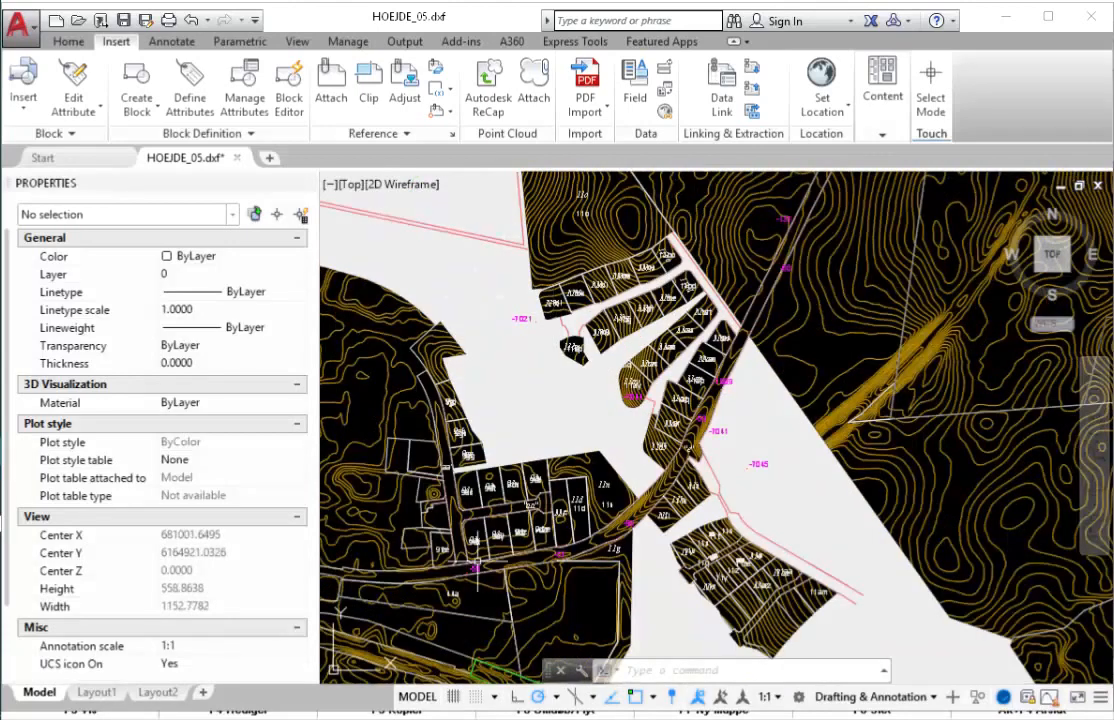
scroll(603, 407, down, 4)
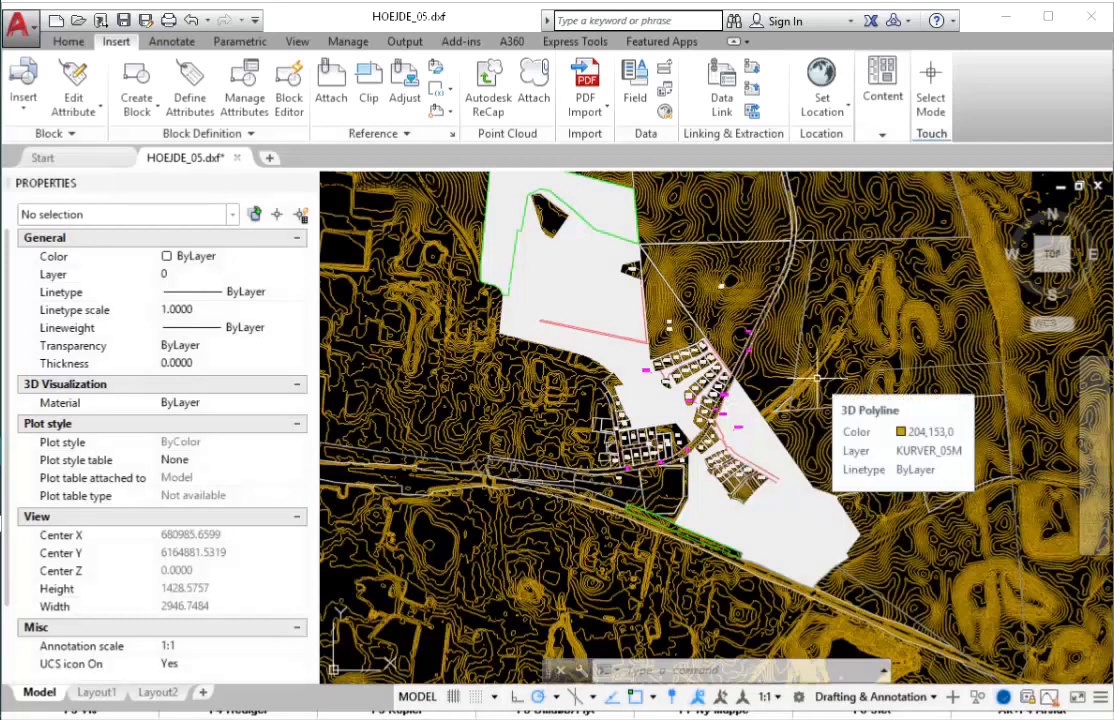
- Stretch one vertex of the KURVER_05M contour polyline to a new spot, then deselect it
click(870, 335)
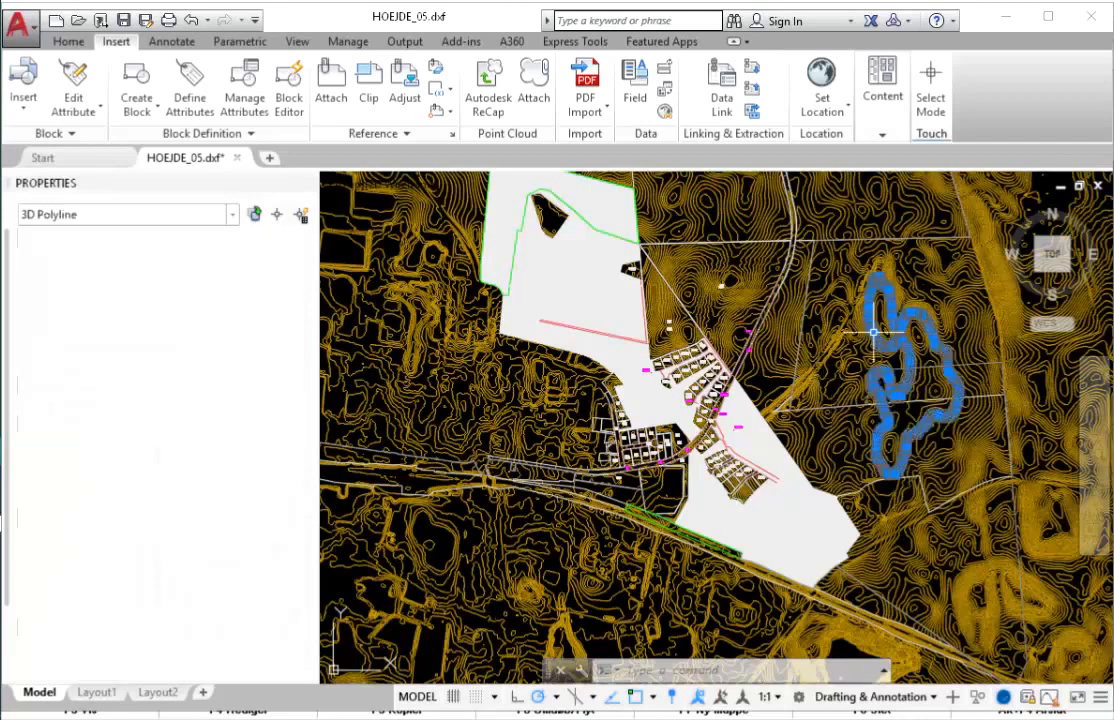
mouse_move(873, 332)
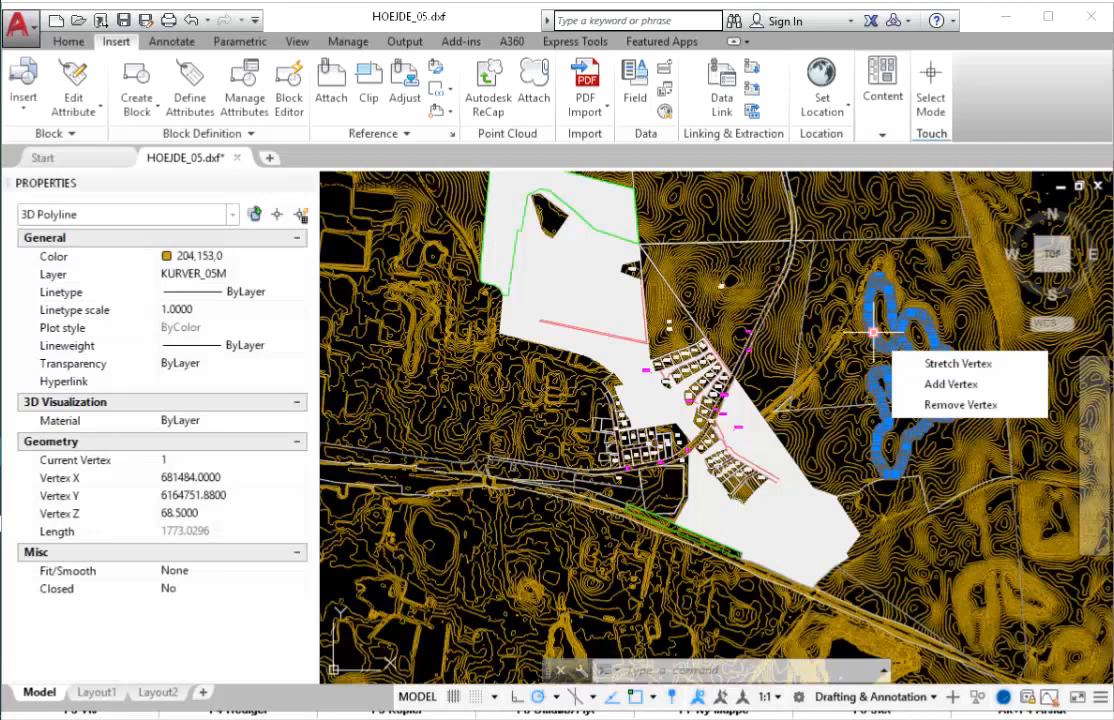
click(957, 363)
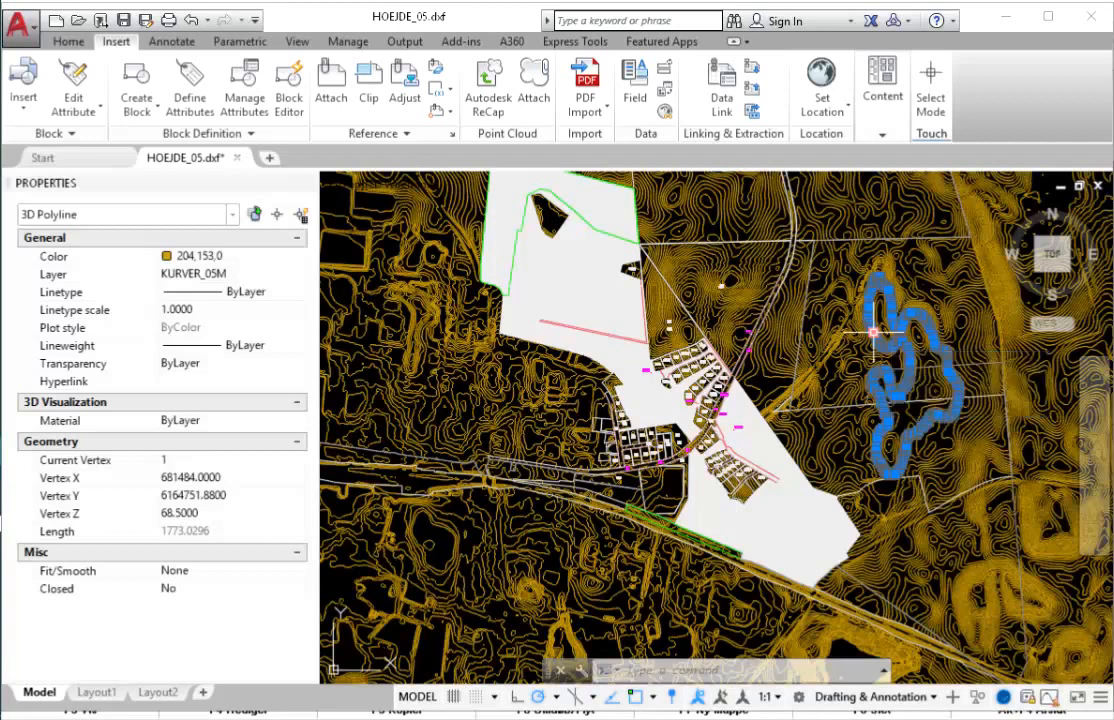
click(898, 322)
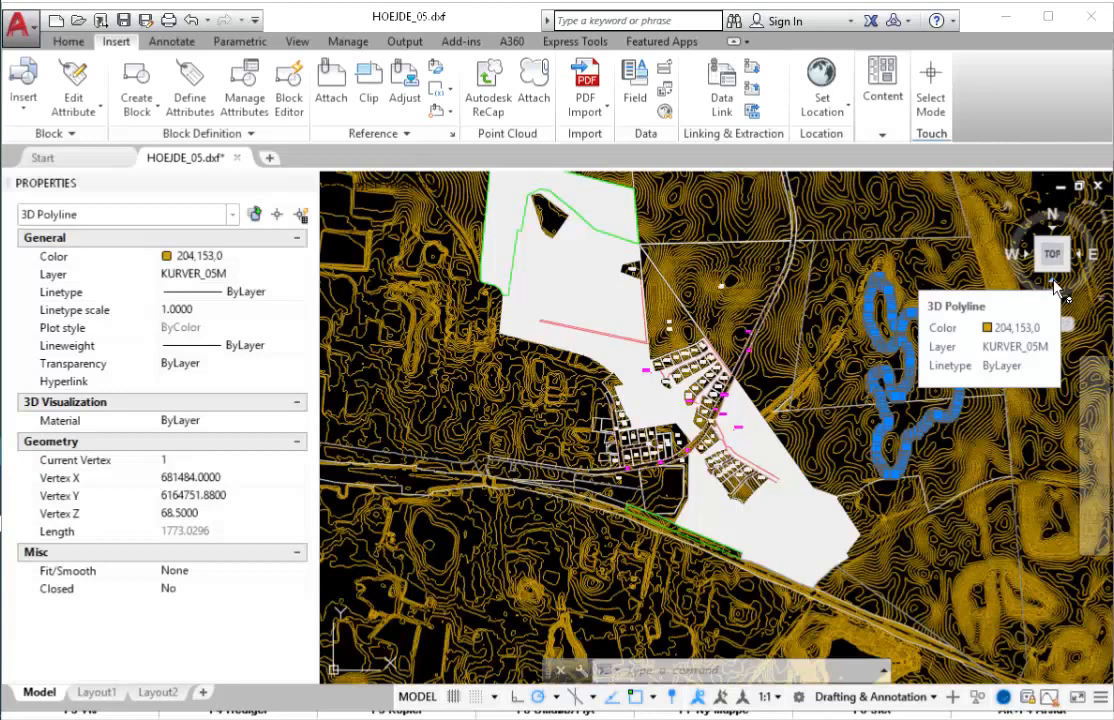
key(Escape)
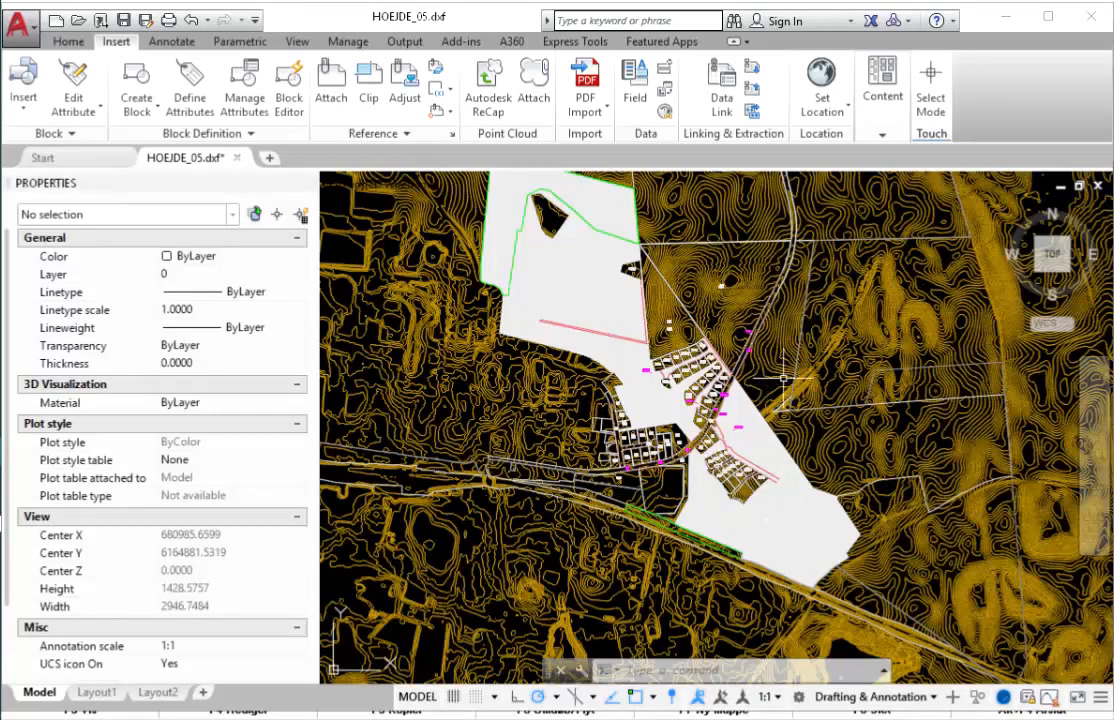
- Run WBLOCK to open the Write Block dialog and move it to the upper left
mouse_move(783, 378)
text(w)
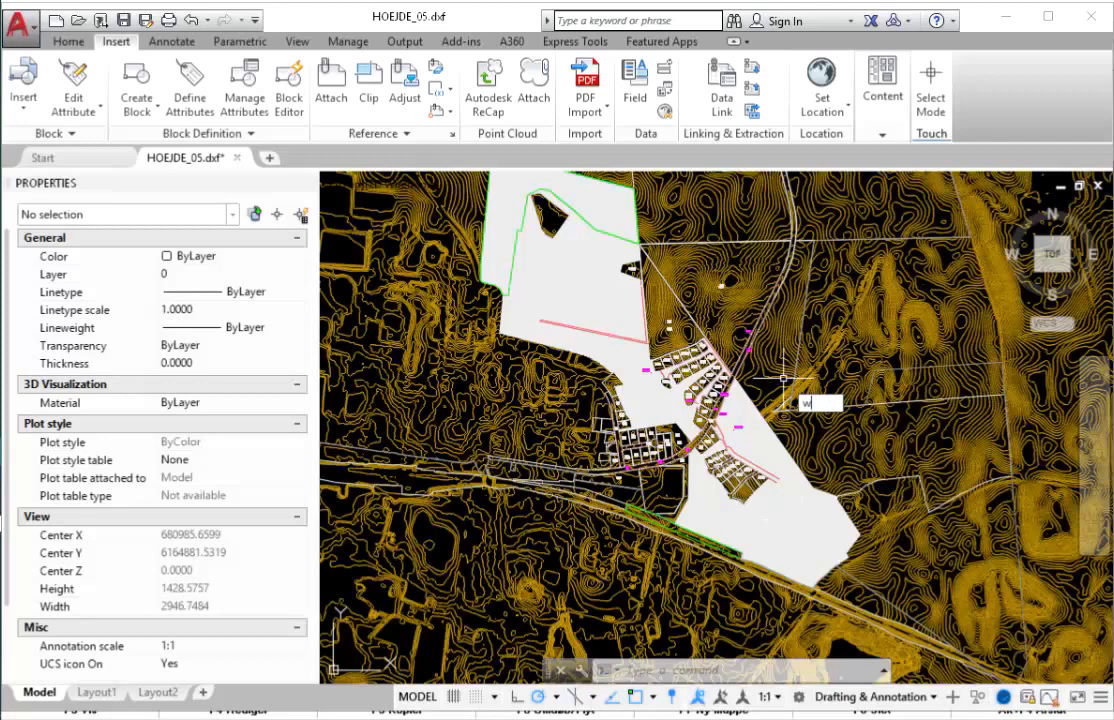
text(block)
key(Return)
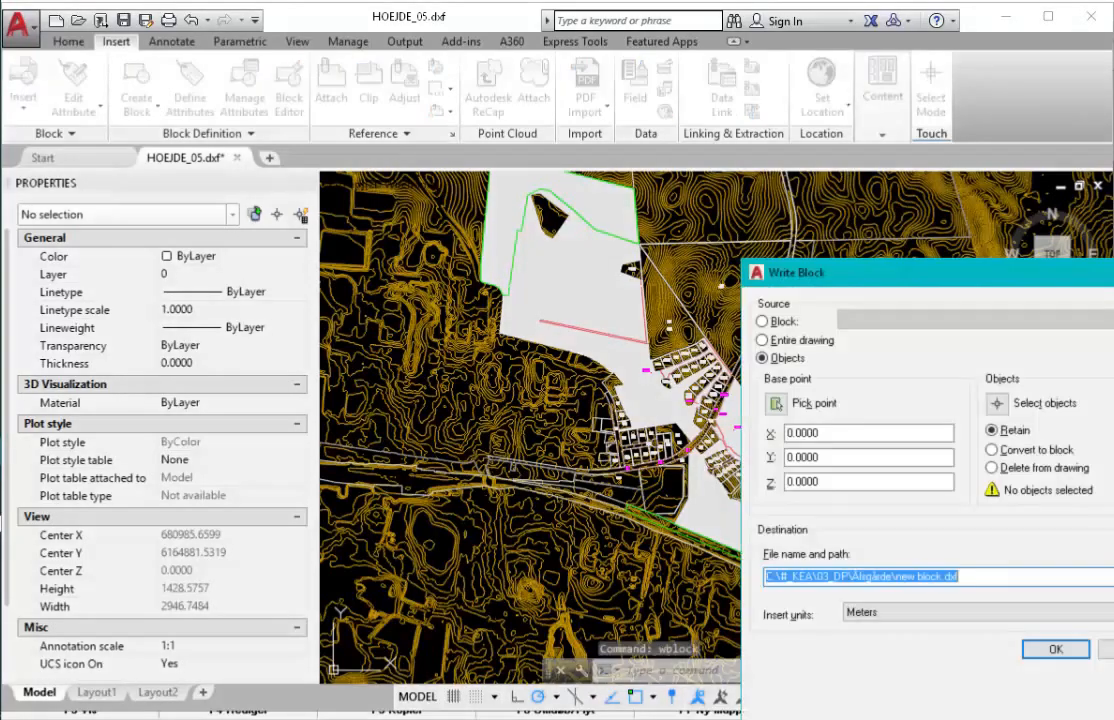
drag(841, 274, 358, 99)
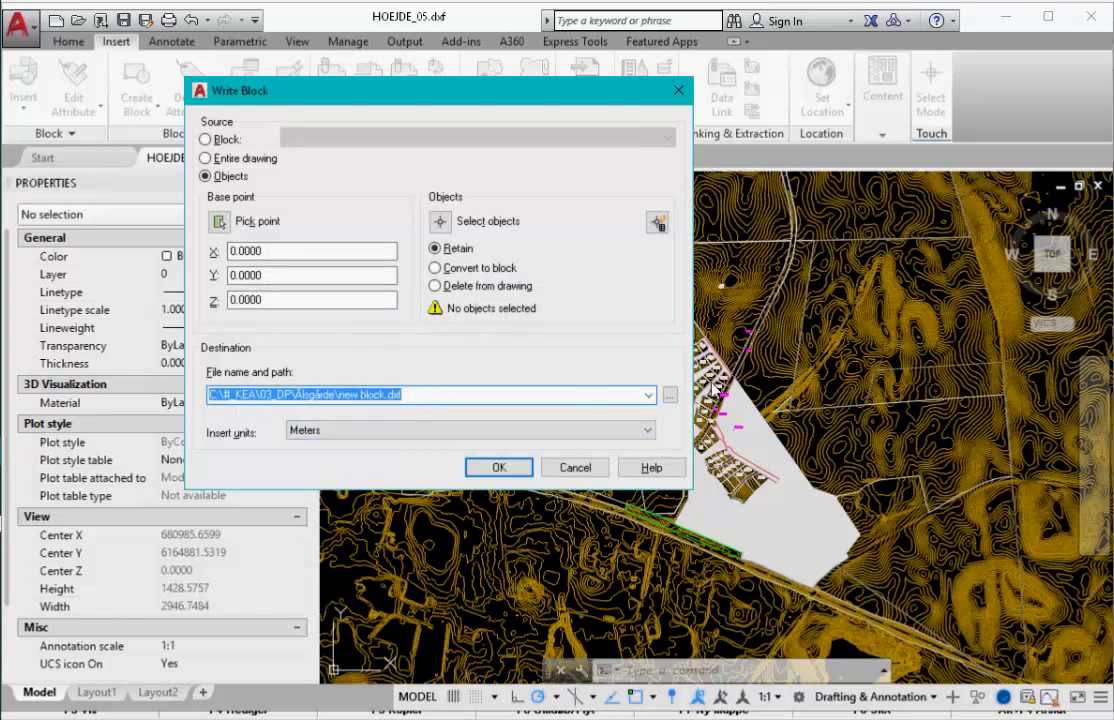
- Set the Write Block file to Højdemodel.dxf in #_KEA > 01_AMF > E2016 > Matrikel og terræn
click(669, 396)
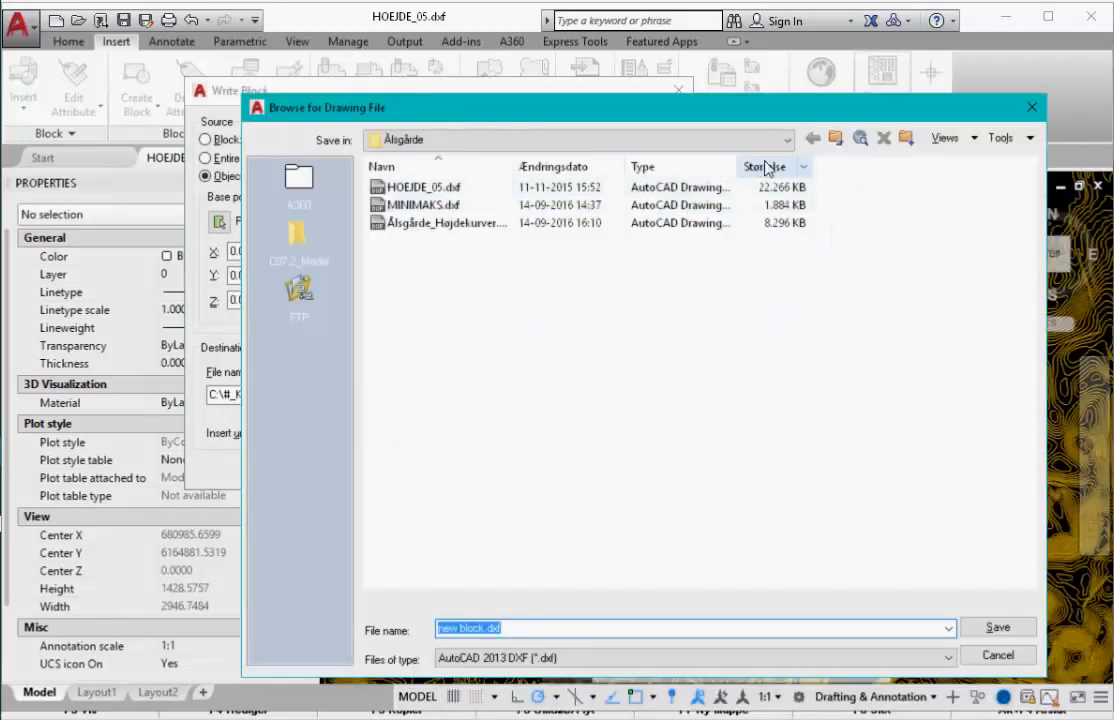
click(789, 139)
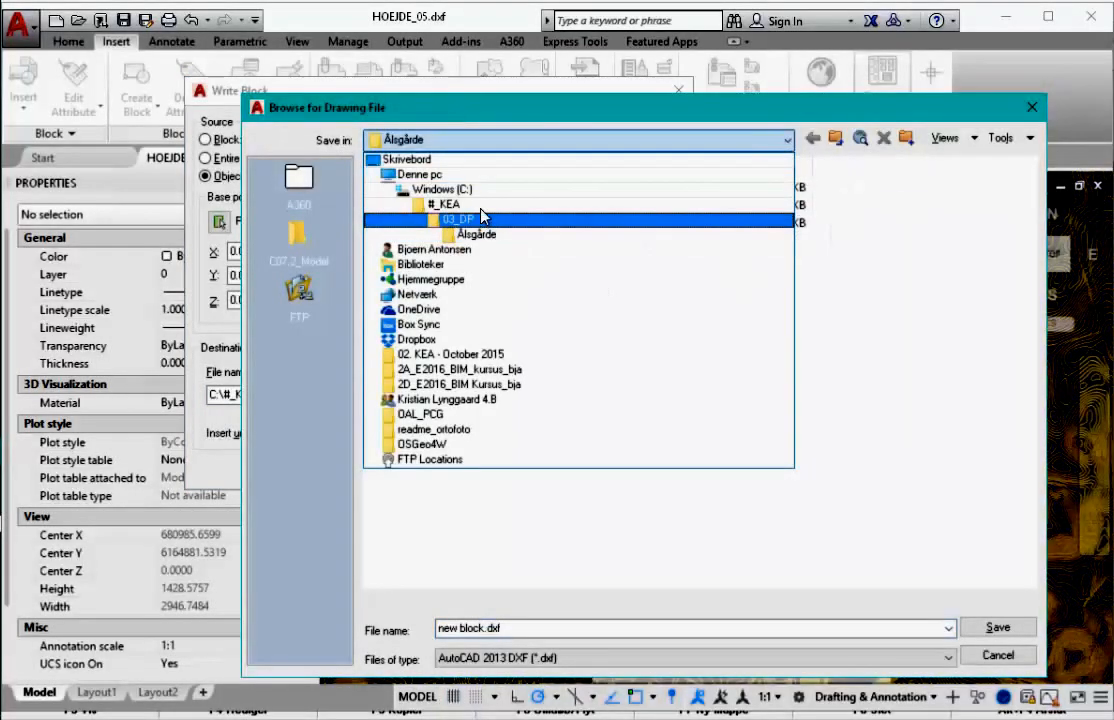
click(483, 206)
double_click(483, 206)
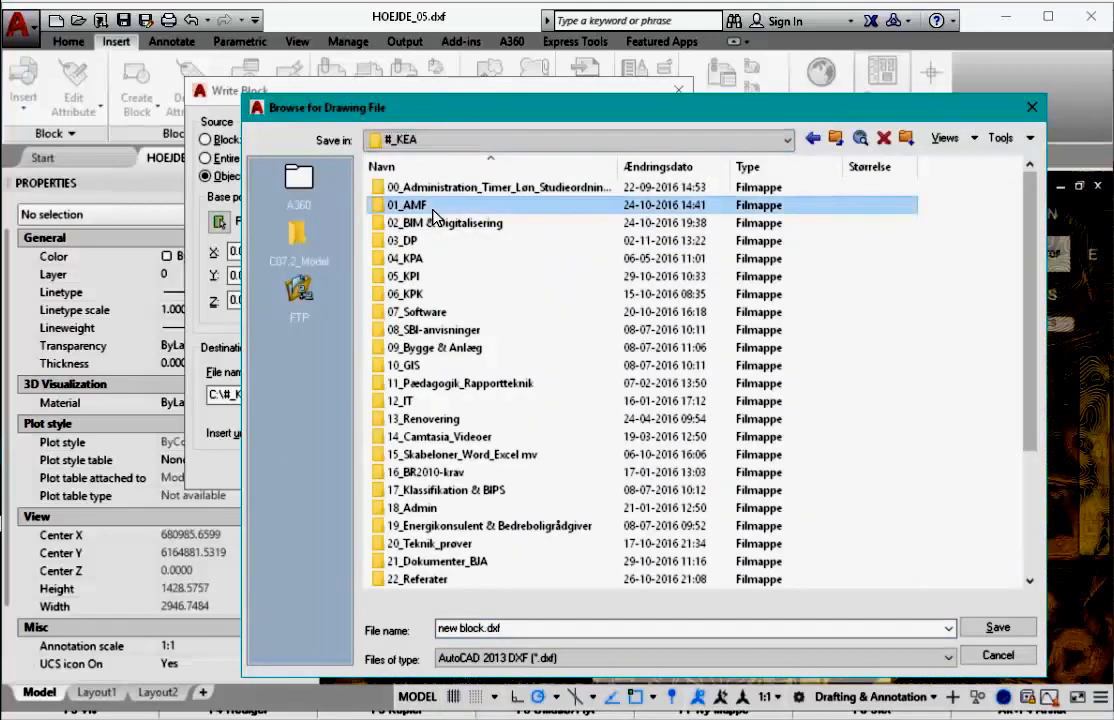
click(410, 243)
double_click(405, 243)
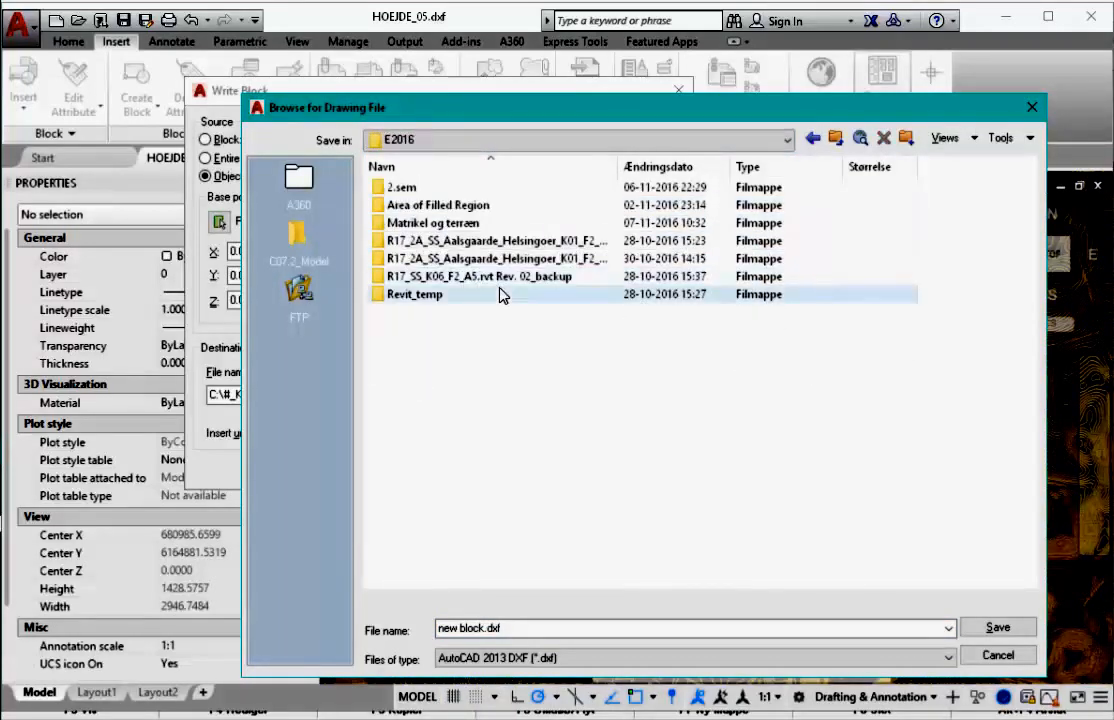
double_click(460, 223)
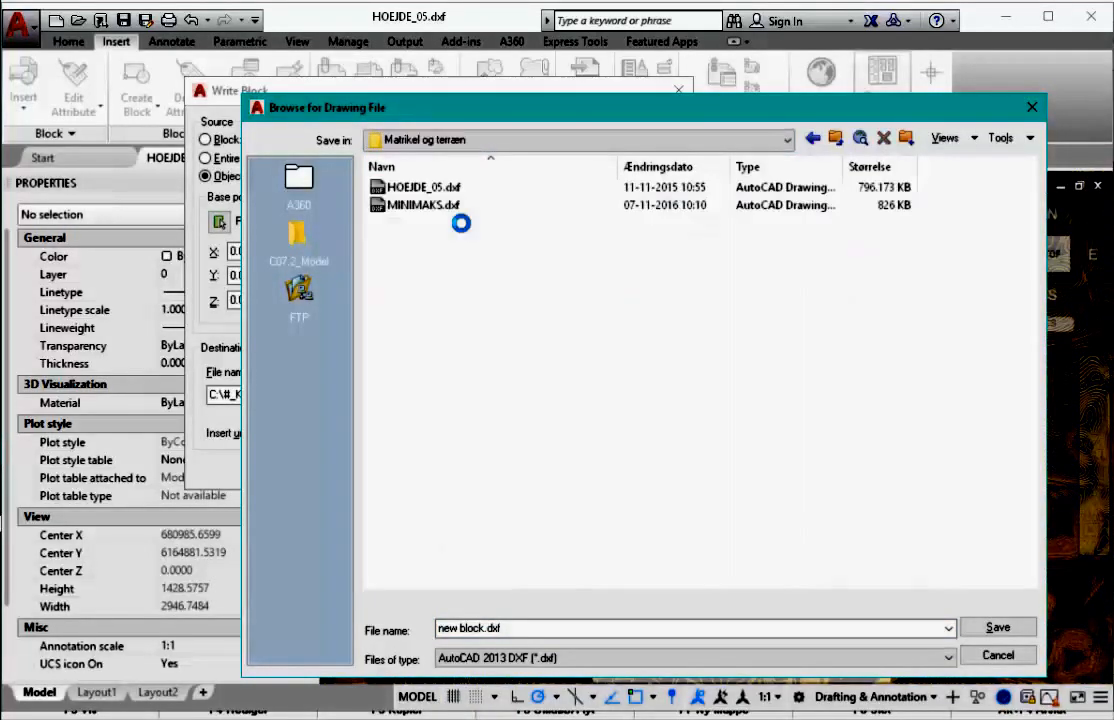
click(552, 630)
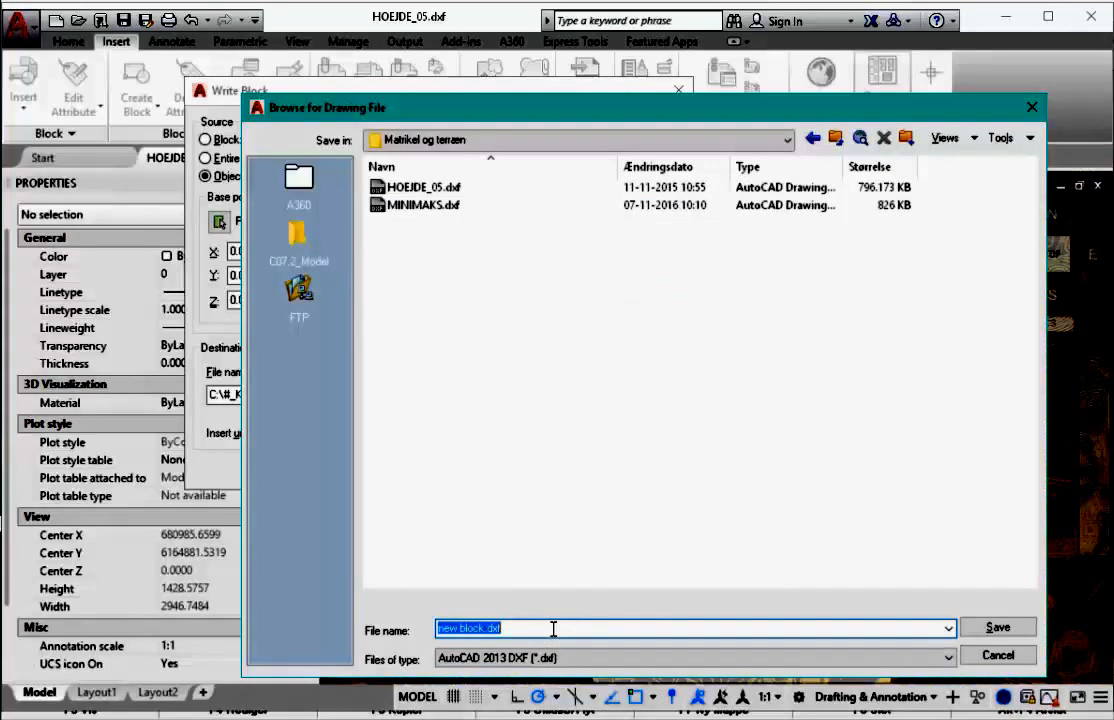
text(Højde)
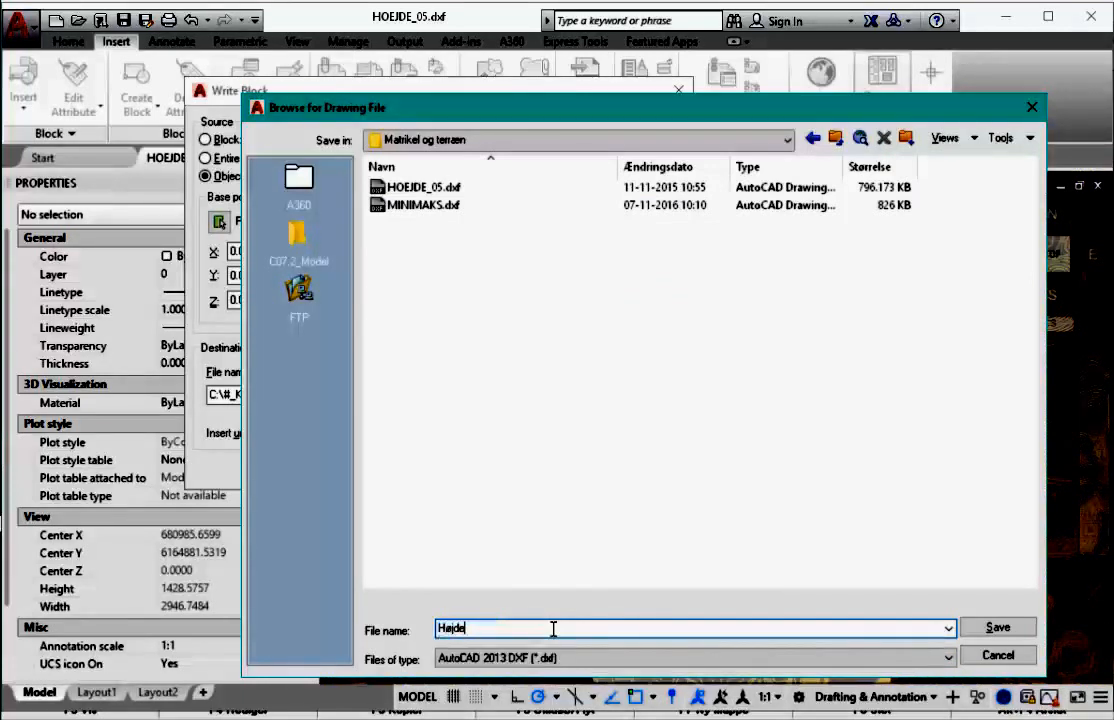
text(model)
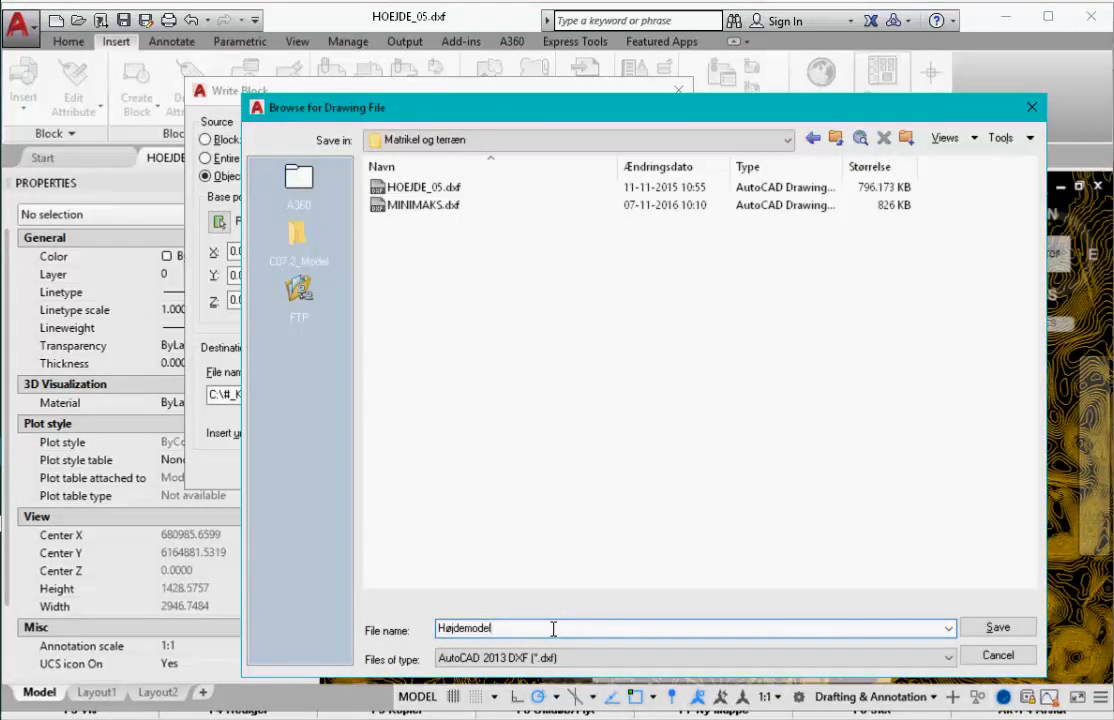
click(997, 627)
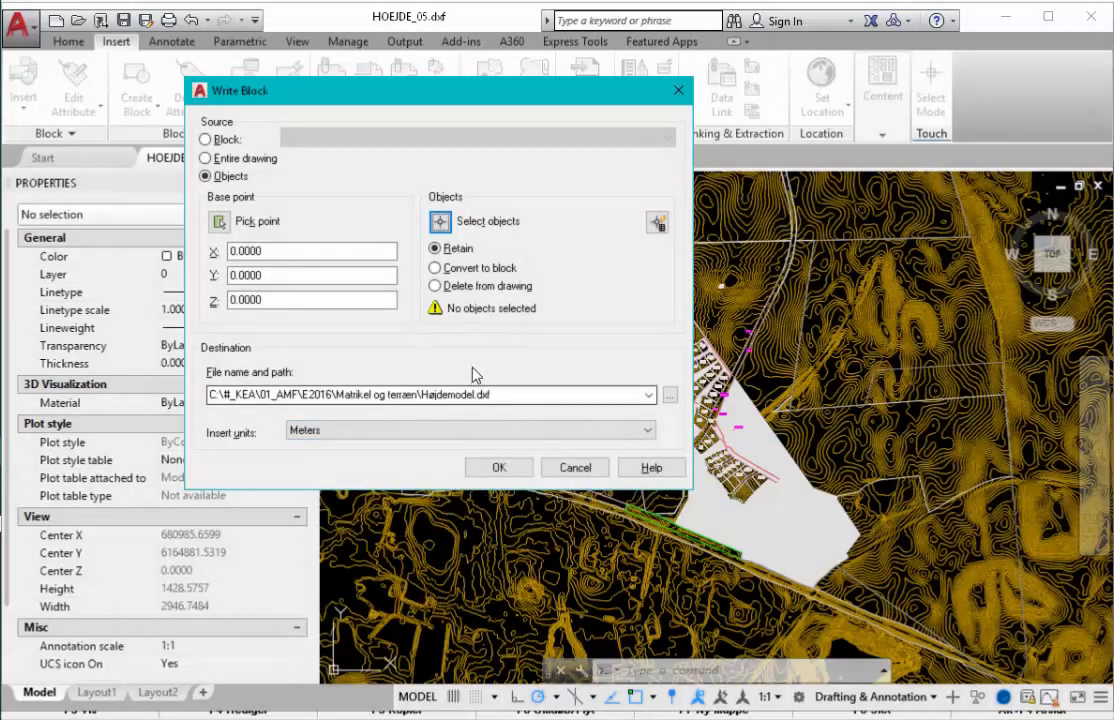
- Select 131 objects over the parcels and surrounding contours with a crossing window
click(441, 222)
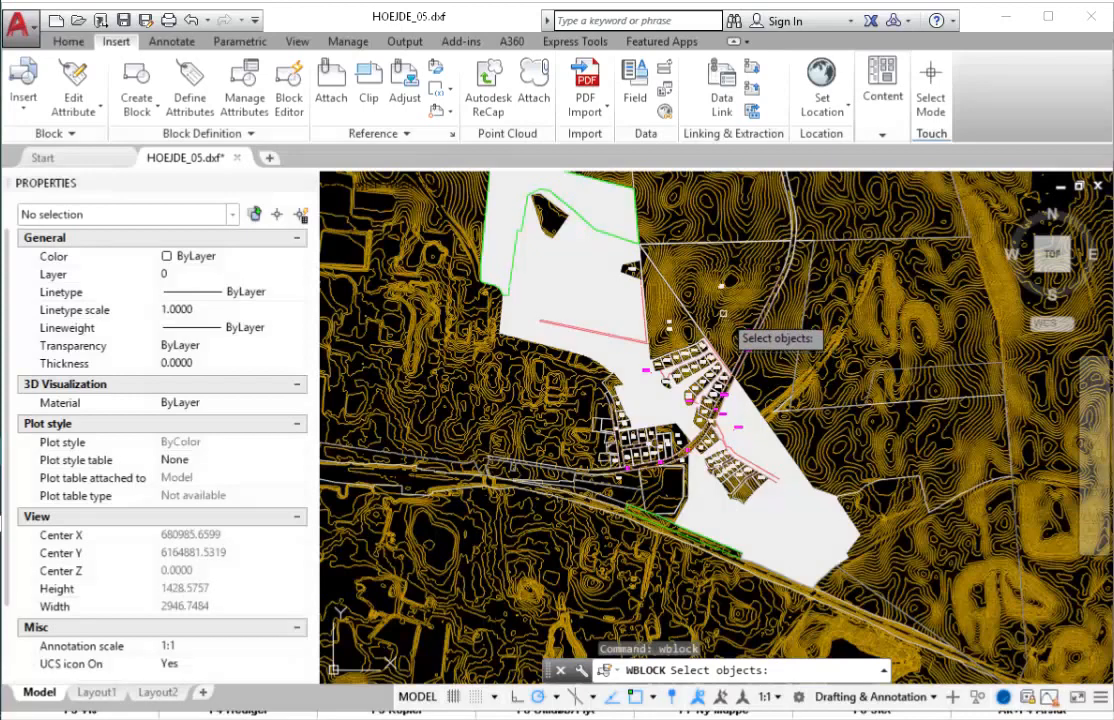
scroll(745, 240, up, 2)
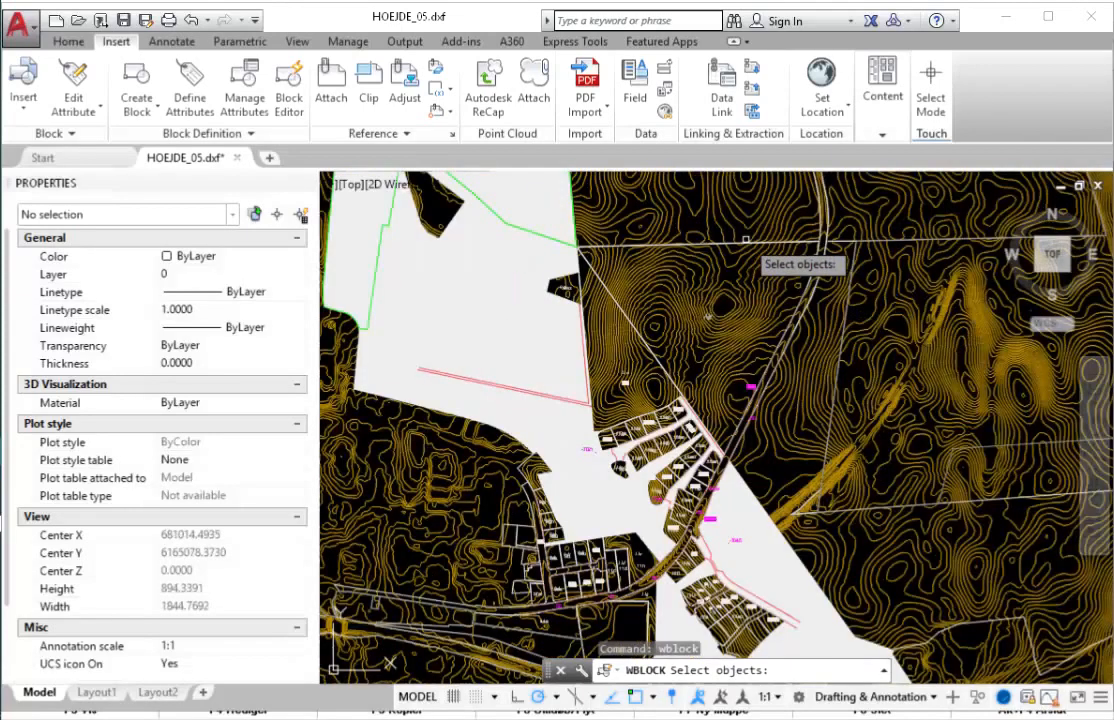
scroll(745, 240, down, 2)
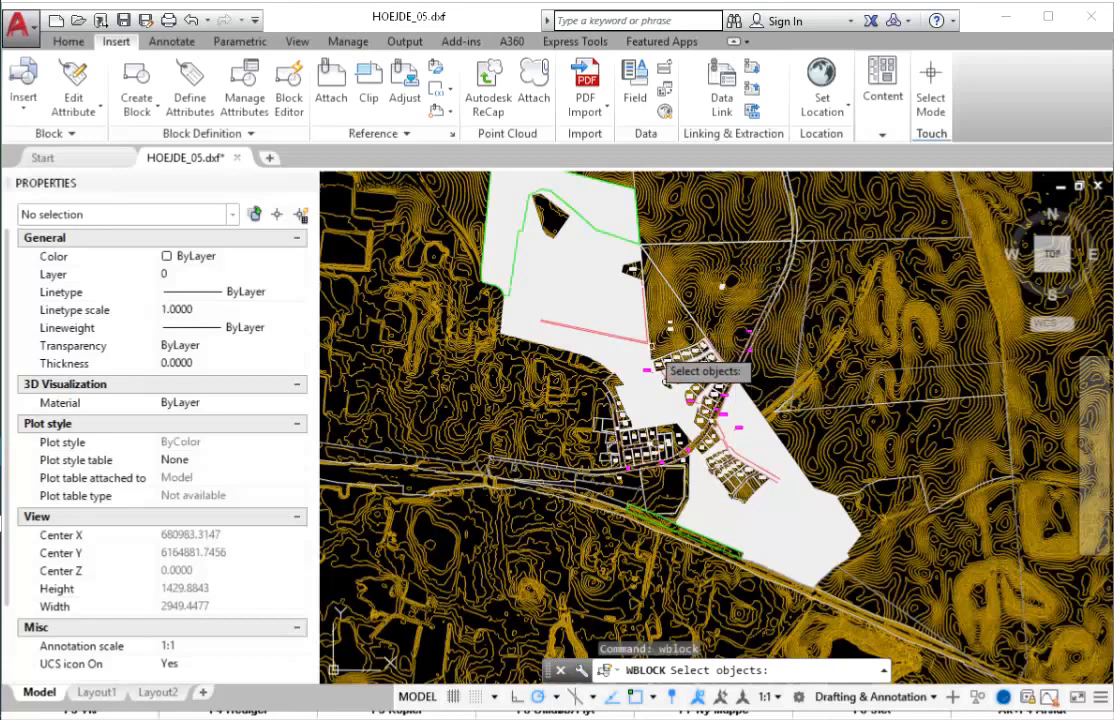
scroll(719, 342, up, 2)
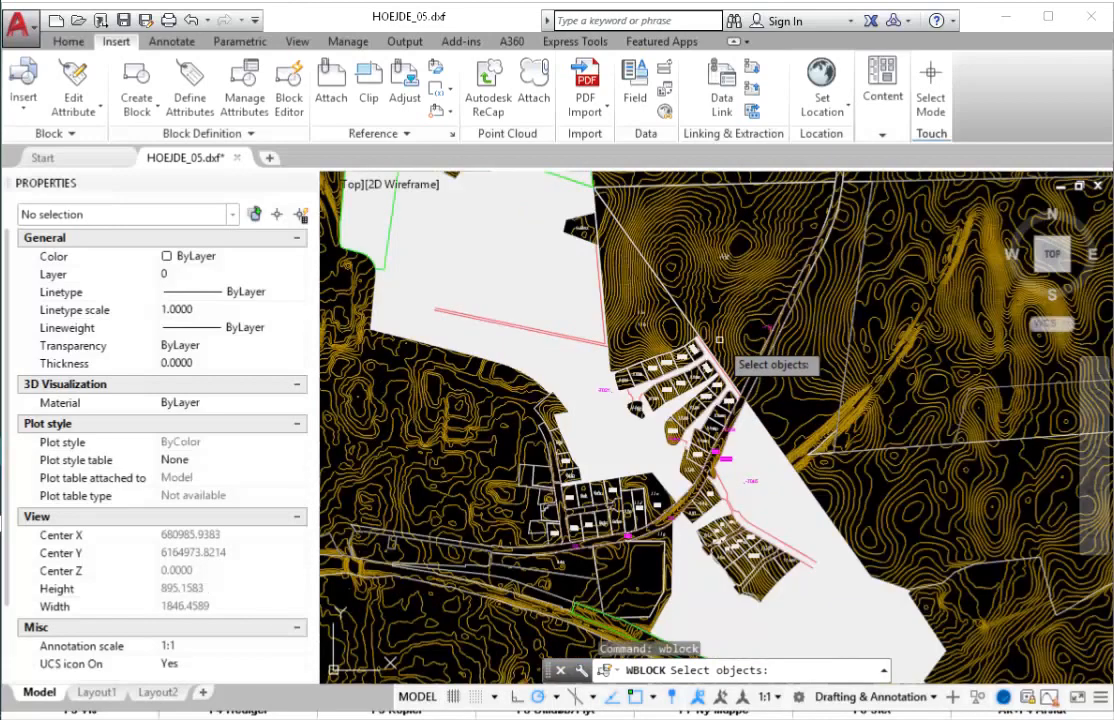
scroll(745, 330, down, 2)
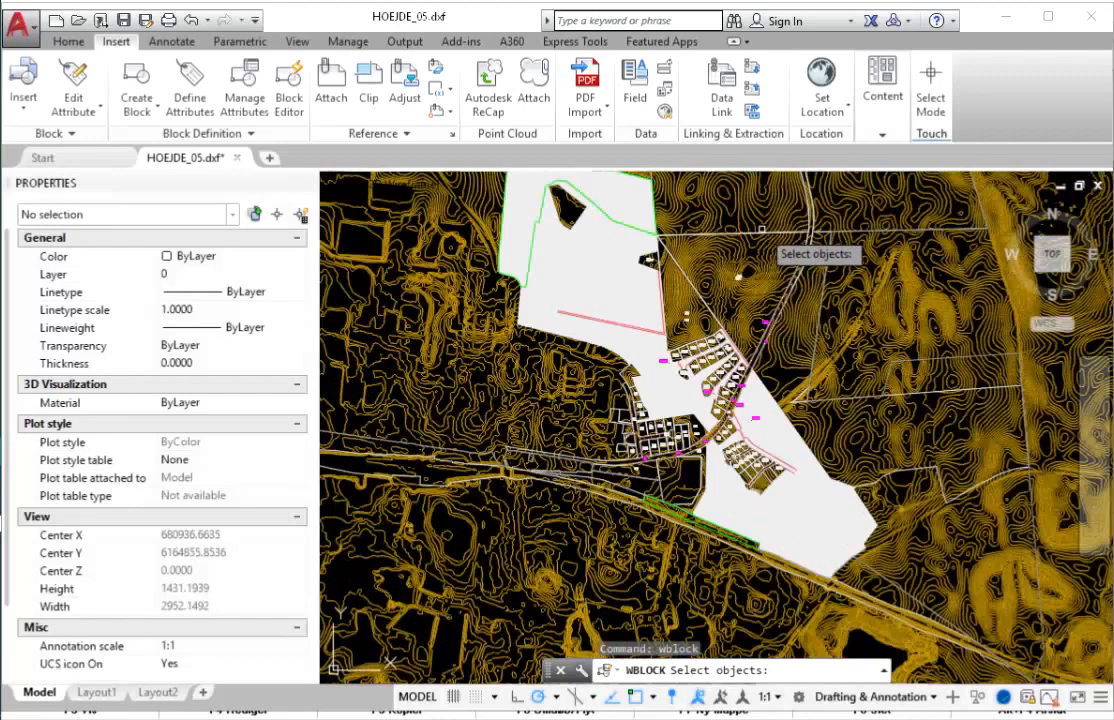
scroll(796, 245, up, 4)
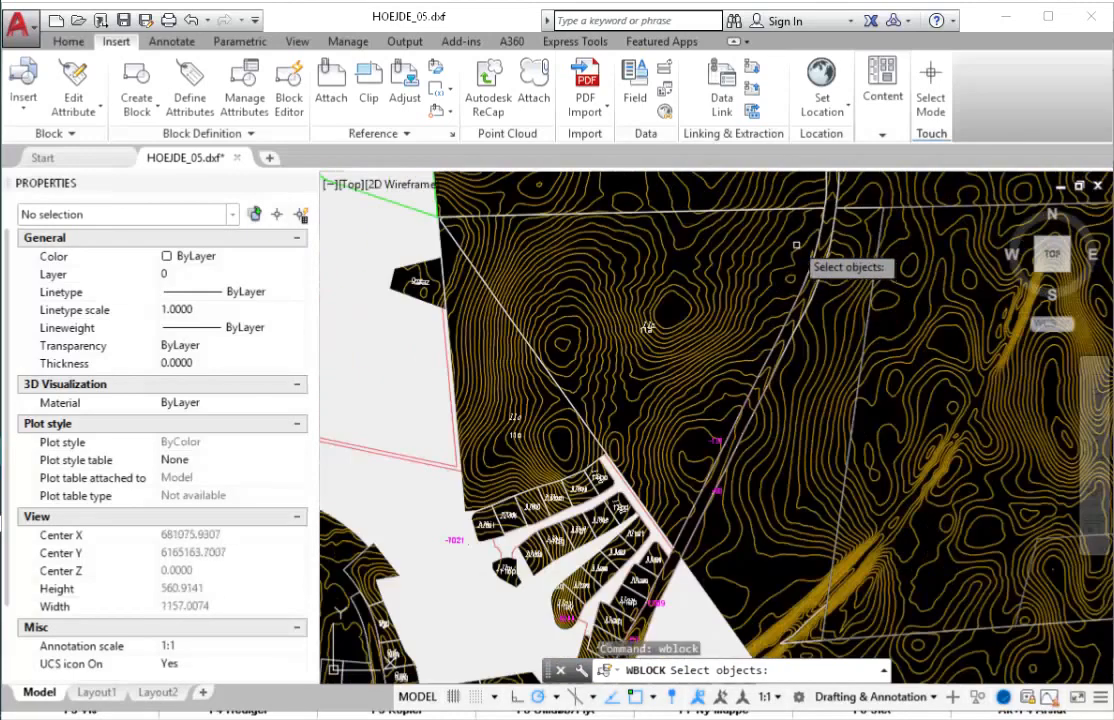
scroll(811, 196, down, 3)
click(792, 255)
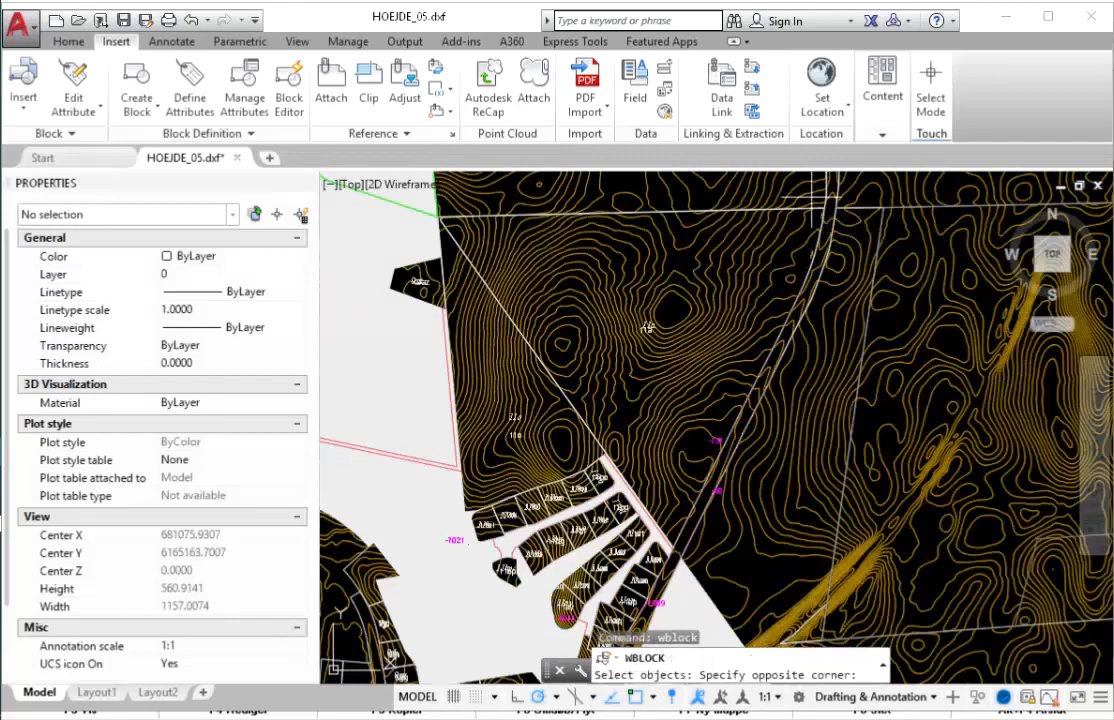
scroll(765, 334, down, 4)
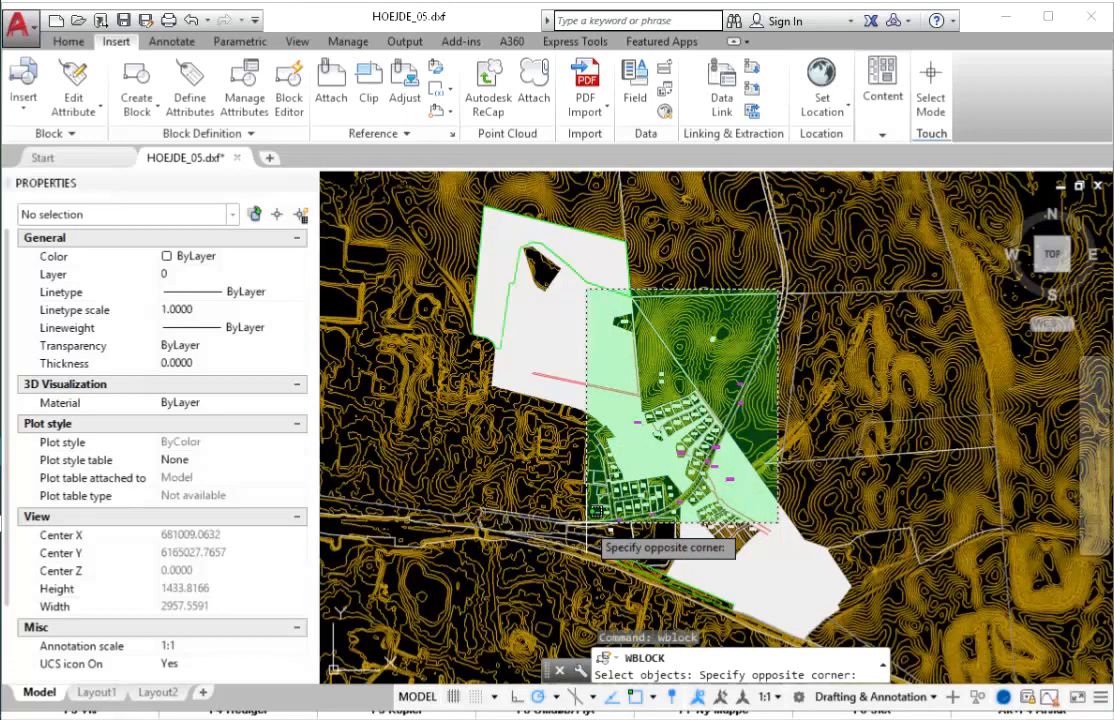
click(586, 522)
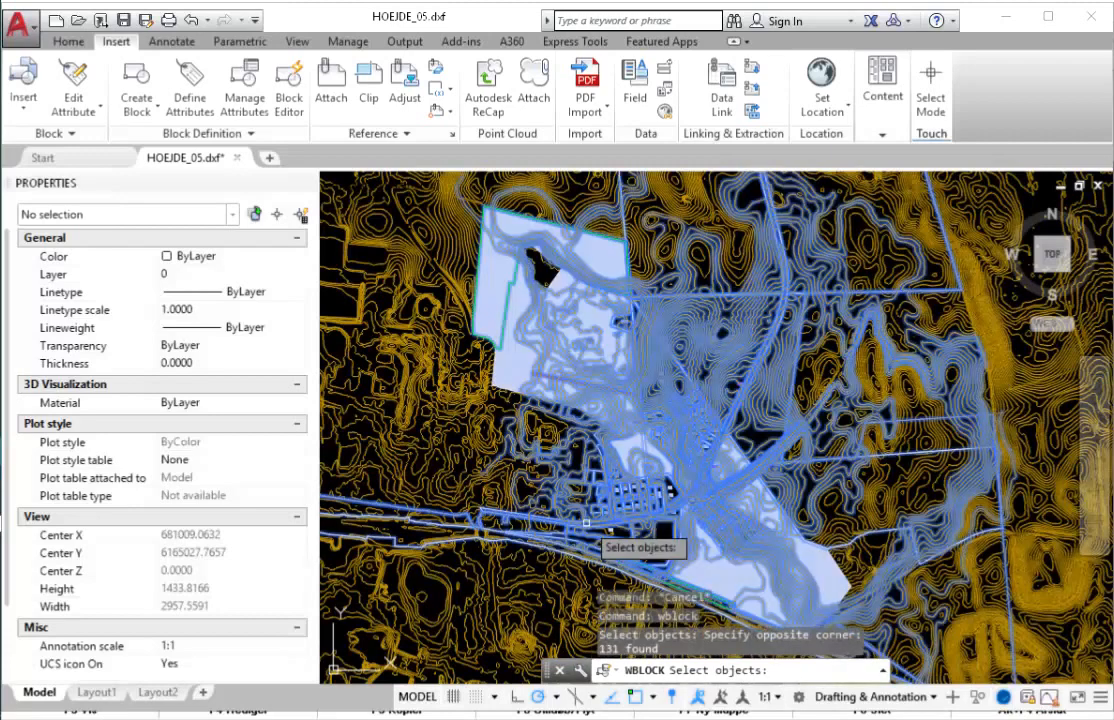
- Zoom out over the HOEJDE_05 contours and remove one line from the Write Block selection
scroll(764, 531, down, 2)
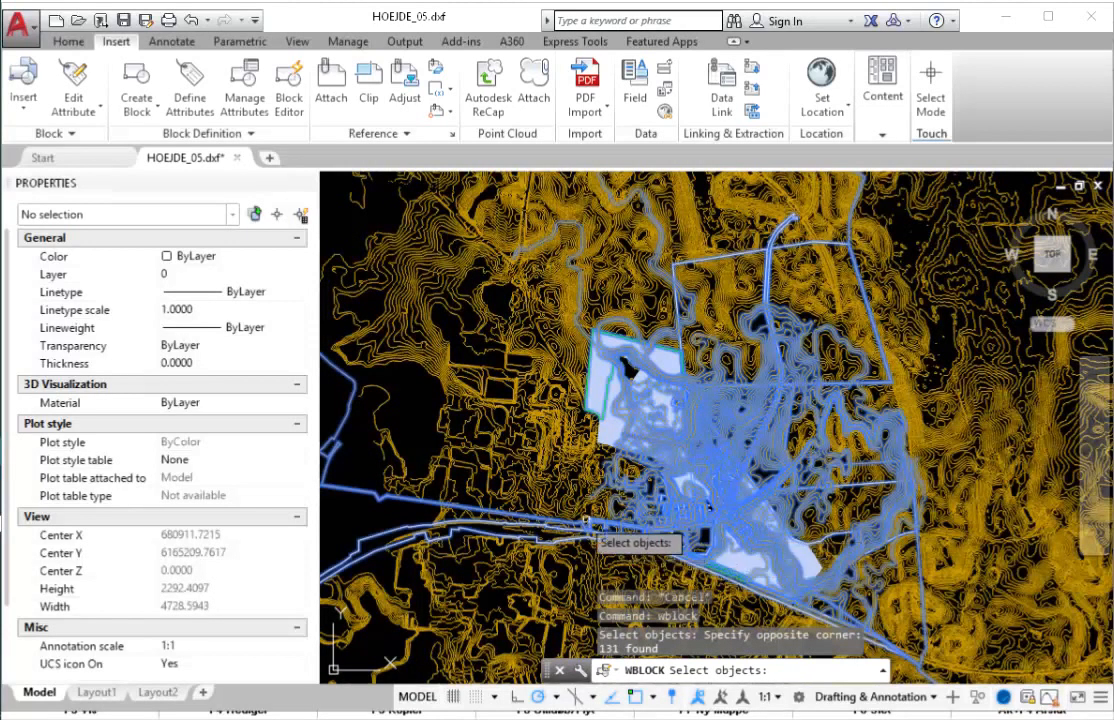
scroll(562, 482, down, 2)
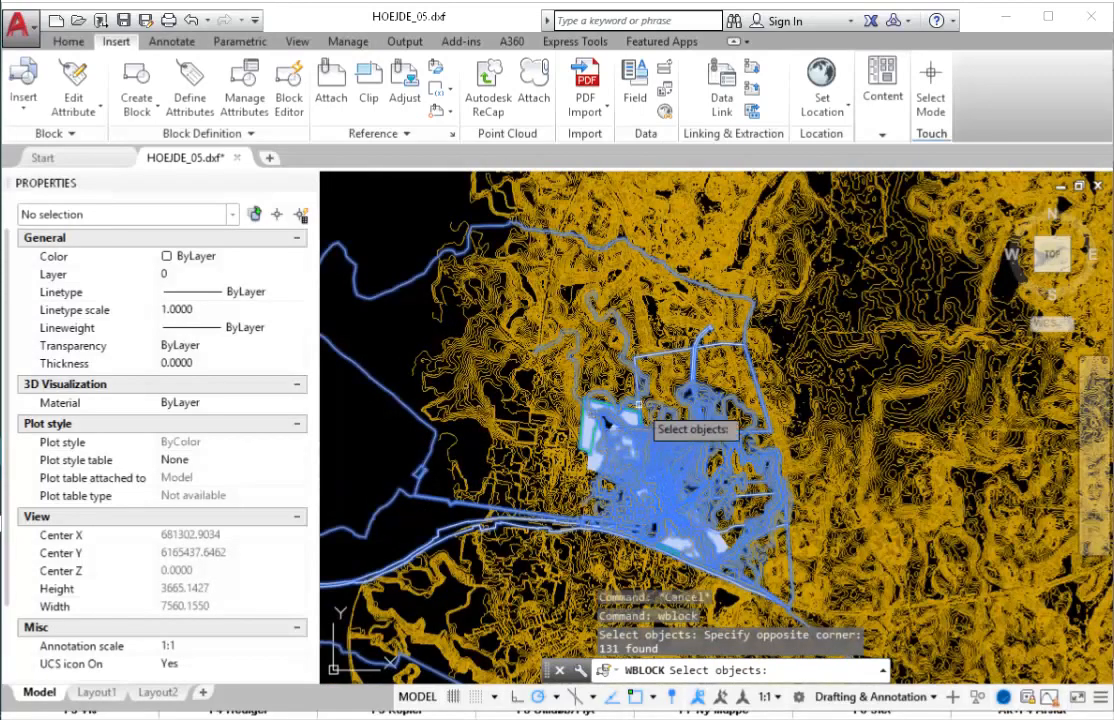
scroll(621, 422, up, 3)
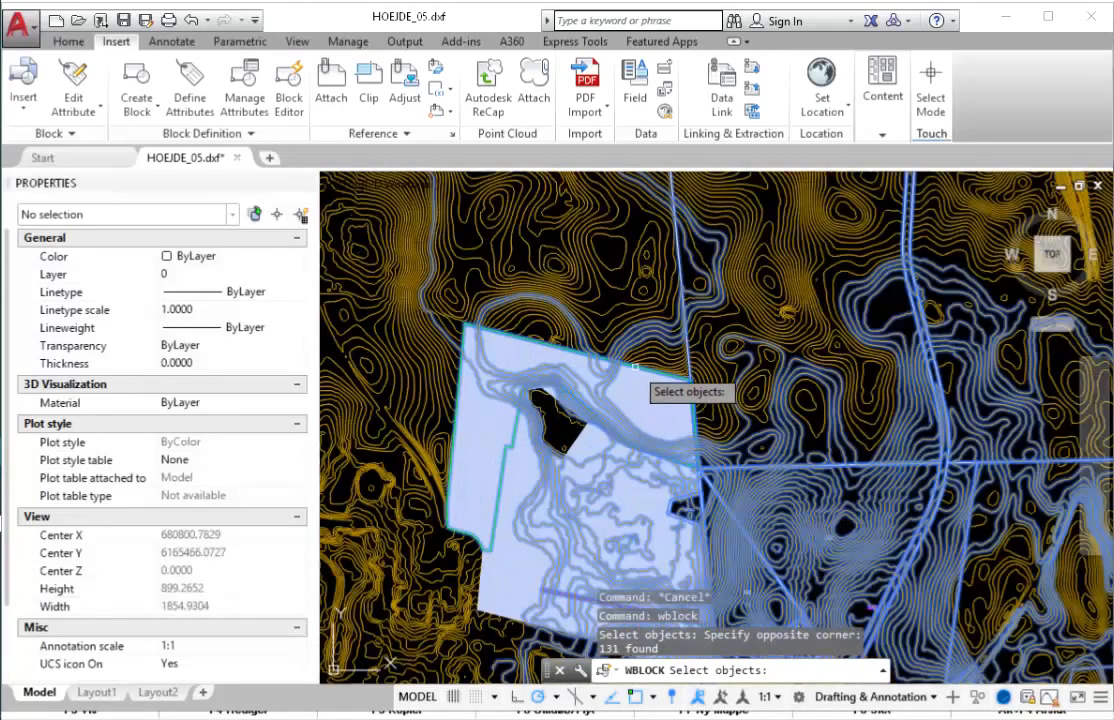
scroll(669, 391, down, 2)
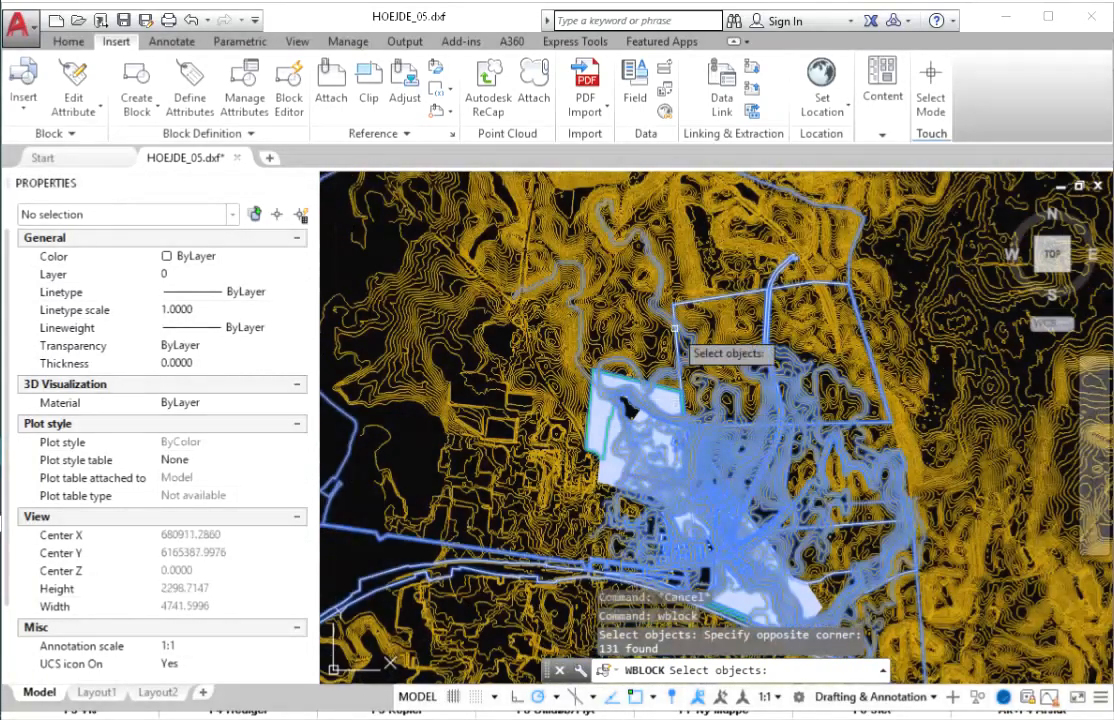
scroll(753, 297, up, 2)
scroll(753, 297, up, 2)
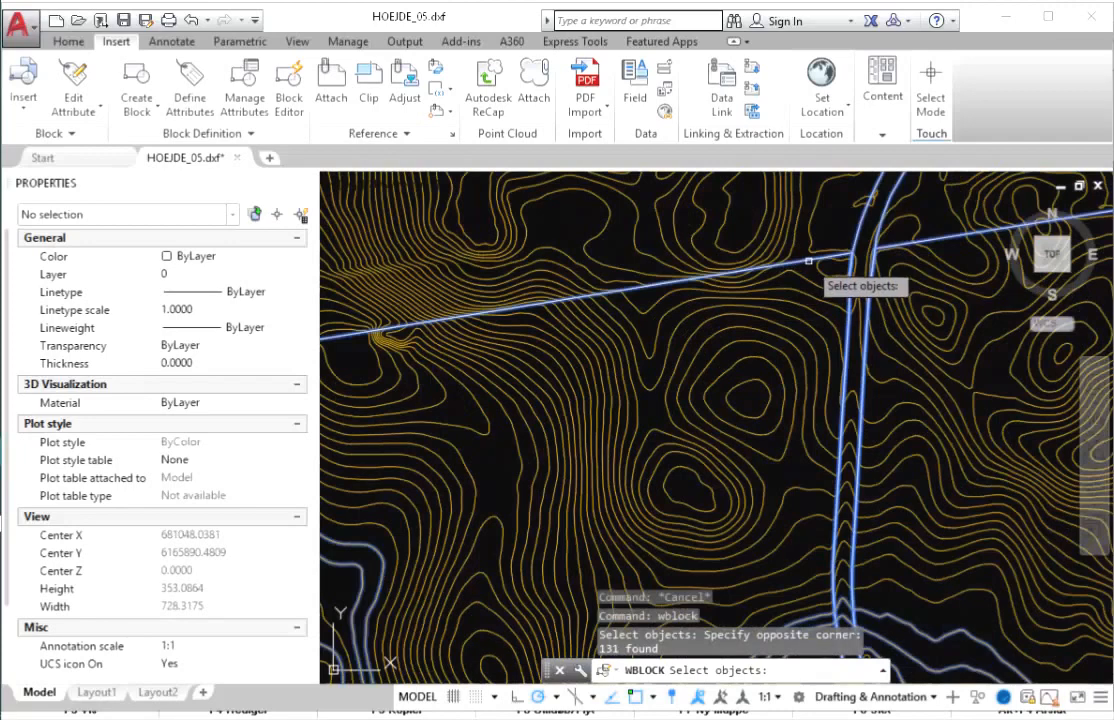
shift+click(808, 261)
scroll(775, 405, down, 8)
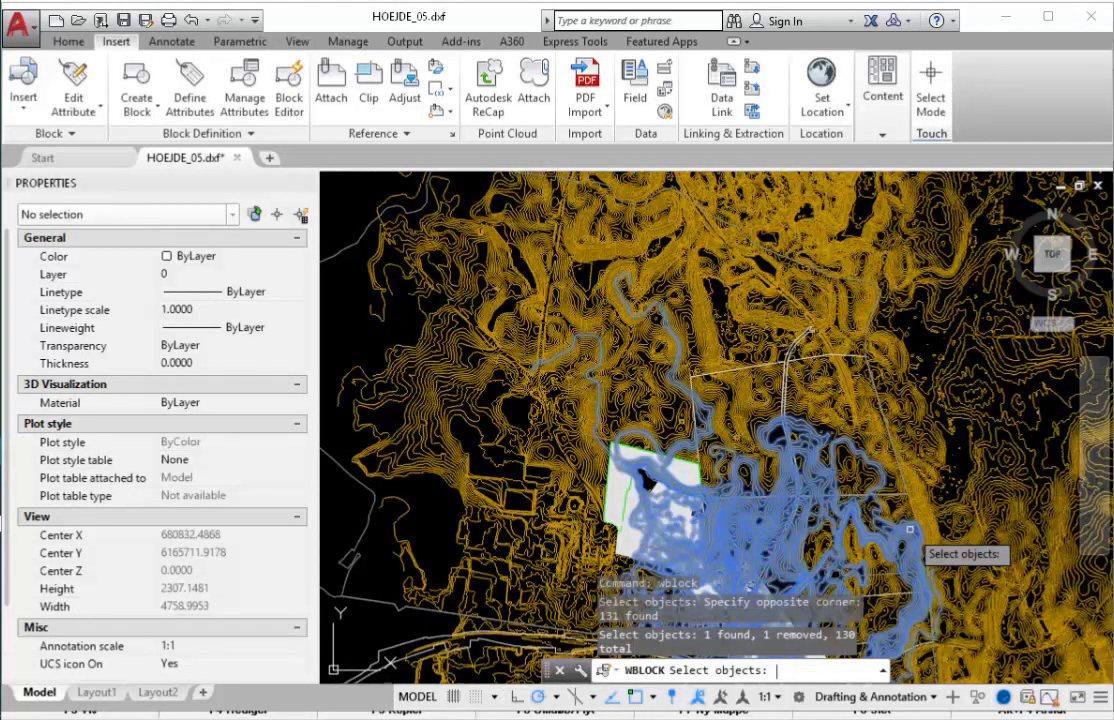
key(Return)
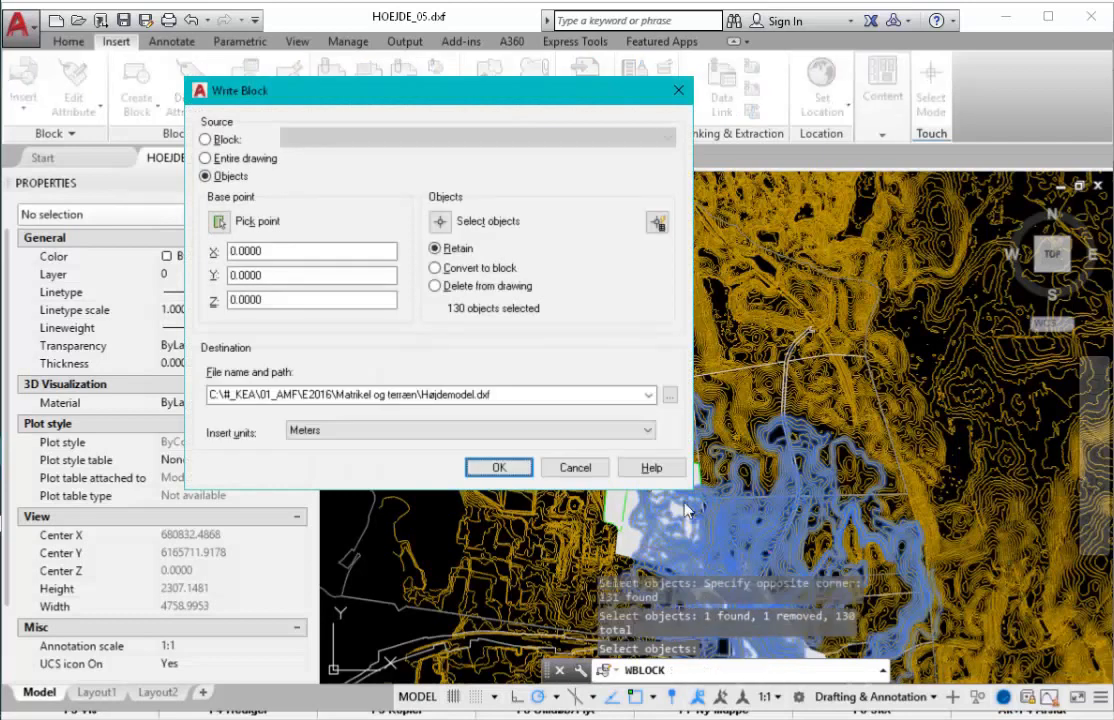
- Write the remaining 130 objects to Højdemodel.dxf and bring up the window switcher
click(499, 468)
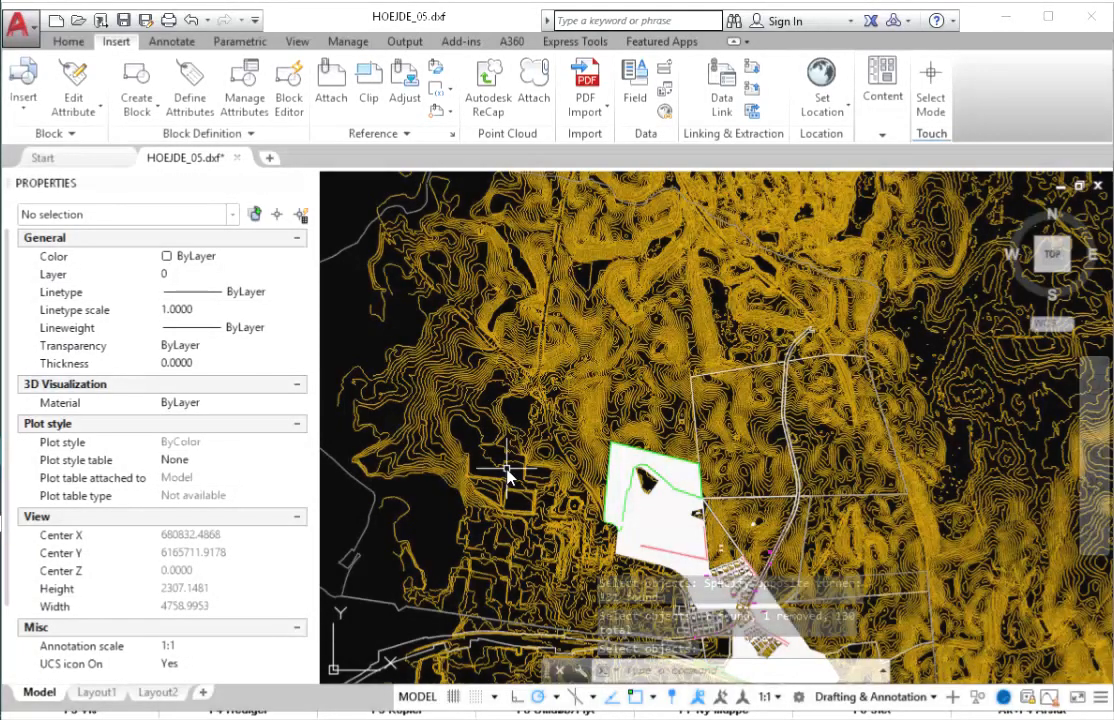
scroll(507, 467, down, 13)
scroll(517, 441, up, 5)
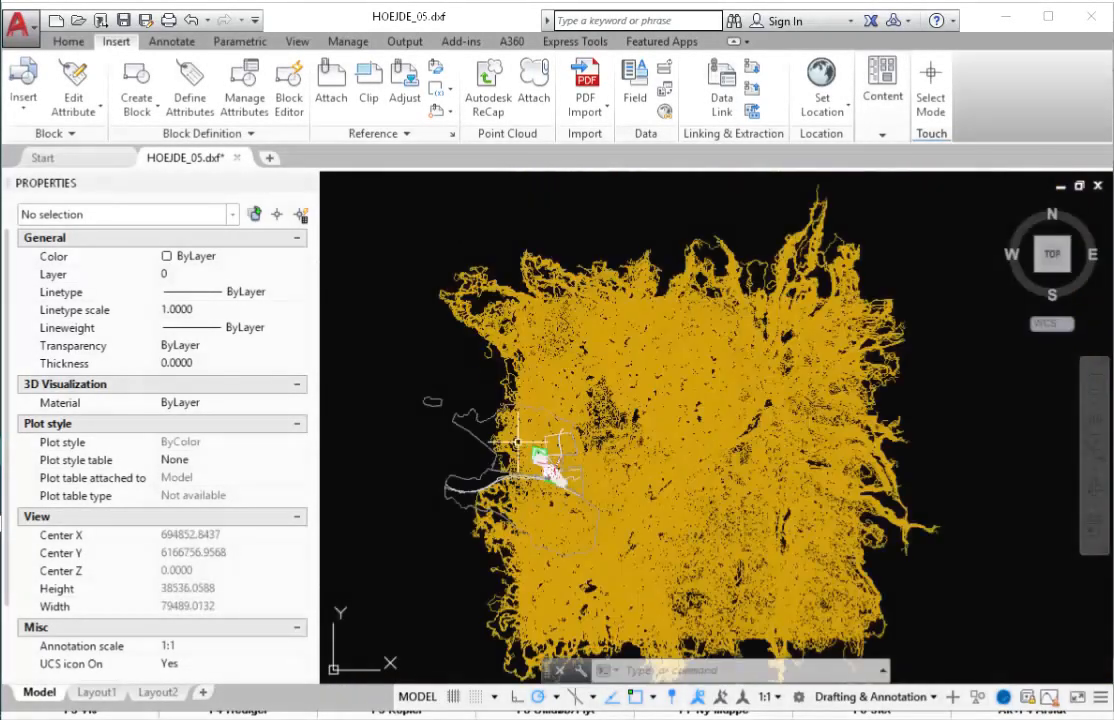
key(alt+Tab)
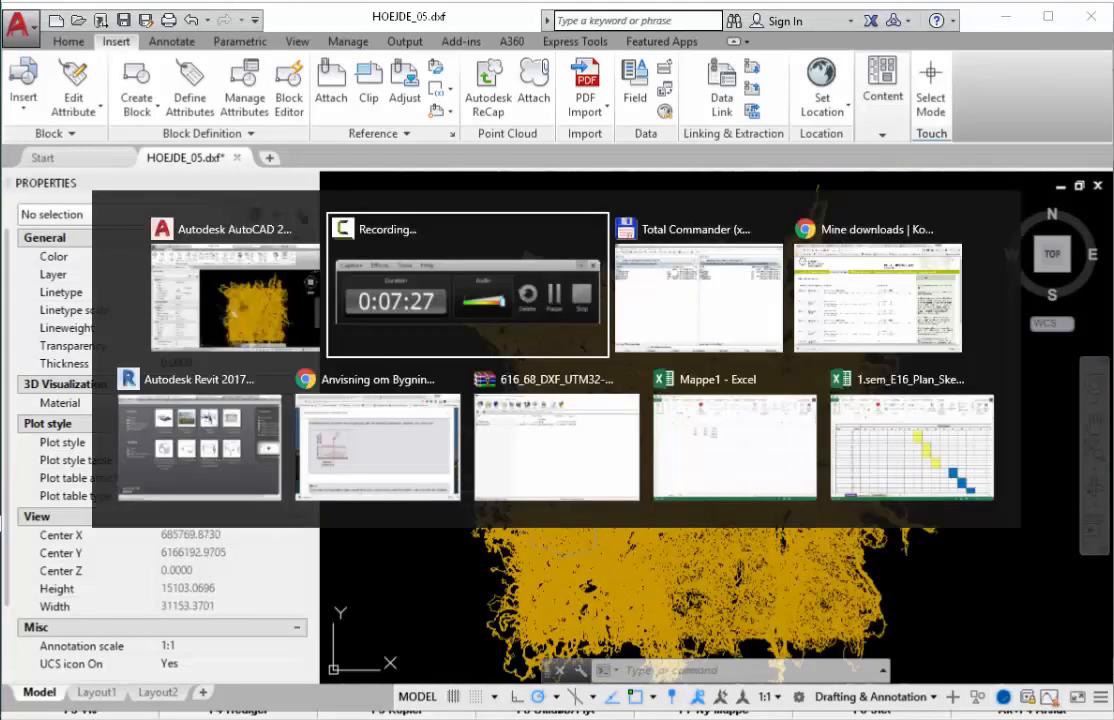
- Switch to Revit and create a new project from the Building Template
key(alt+Tab)
key(alt+Tab)
key(alt+Tab)
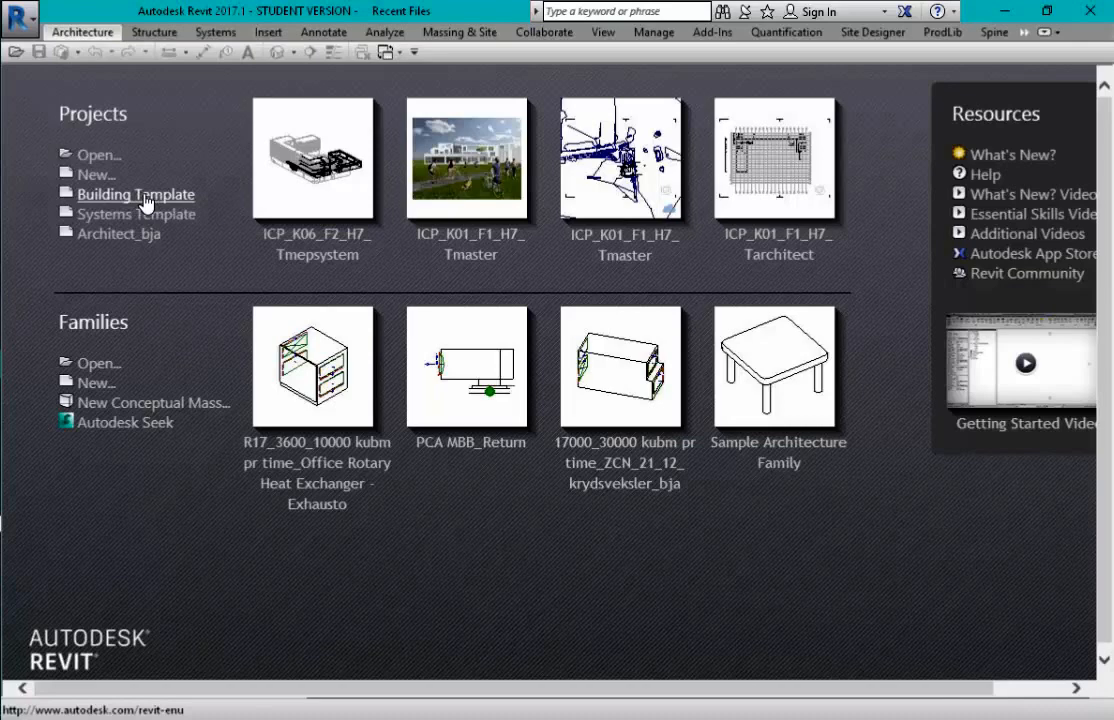
click(146, 197)
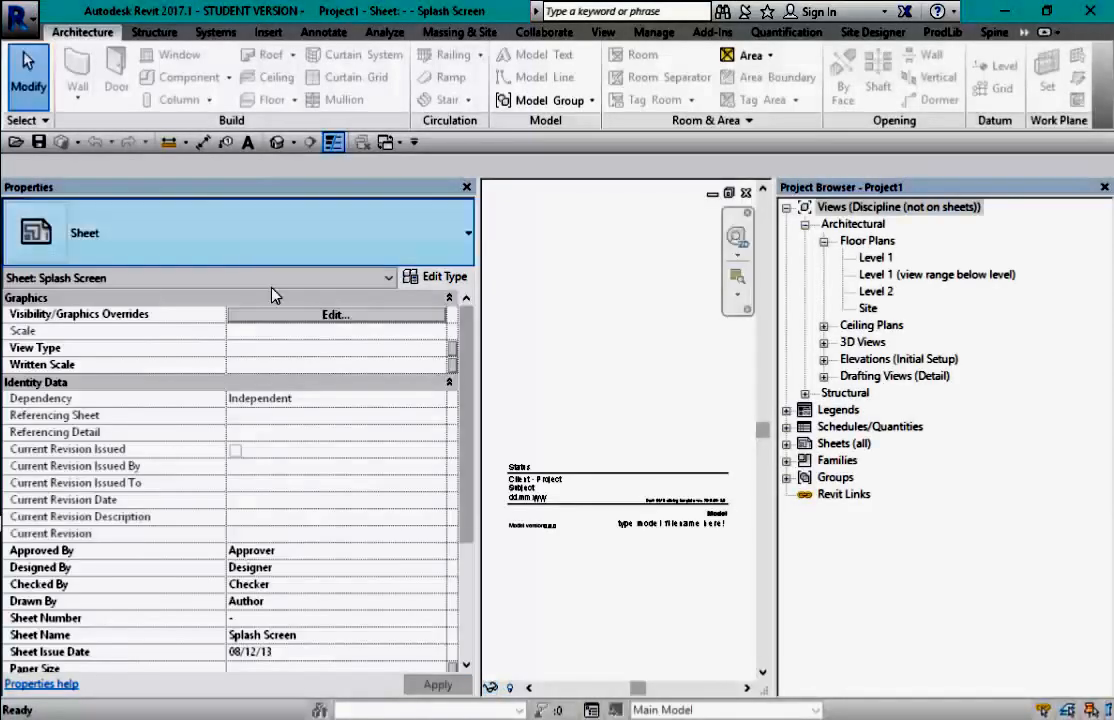
- Narrow the Properties and Project Browser panels and open the Site floor plan
drag(466, 316, 207, 316)
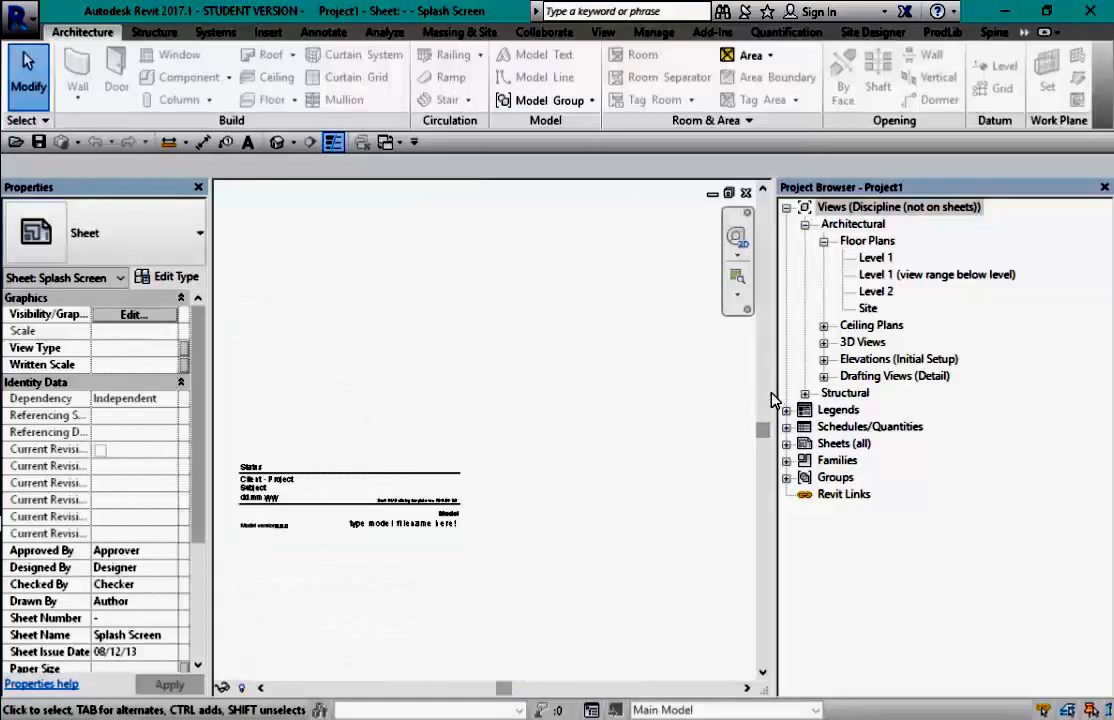
drag(775, 396, 953, 405)
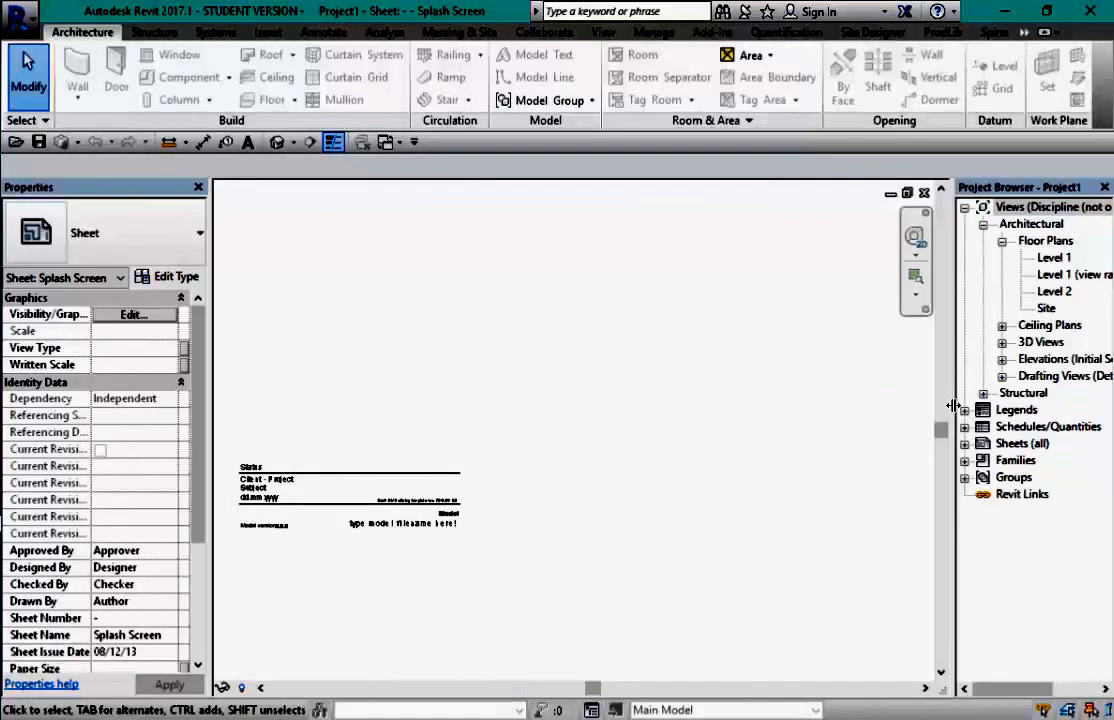
click(1046, 309)
double_click(1048, 312)
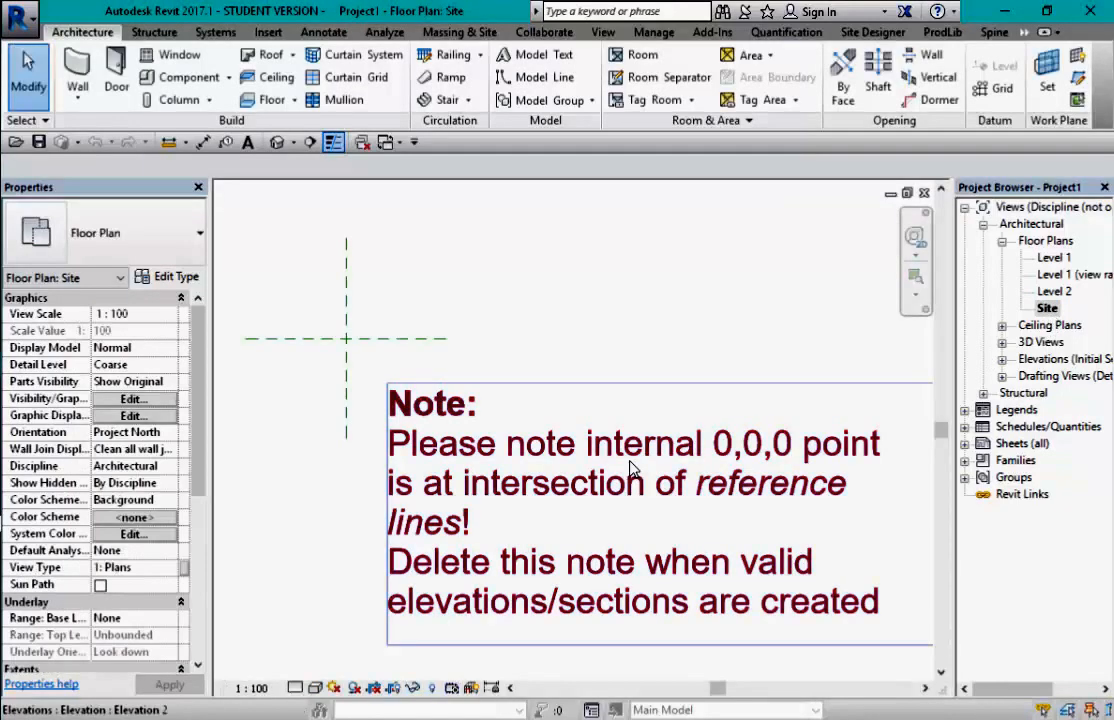
- Delete the Initial Setup elevation and its note, then pan the Site plan
click(630, 467)
key(Delete)
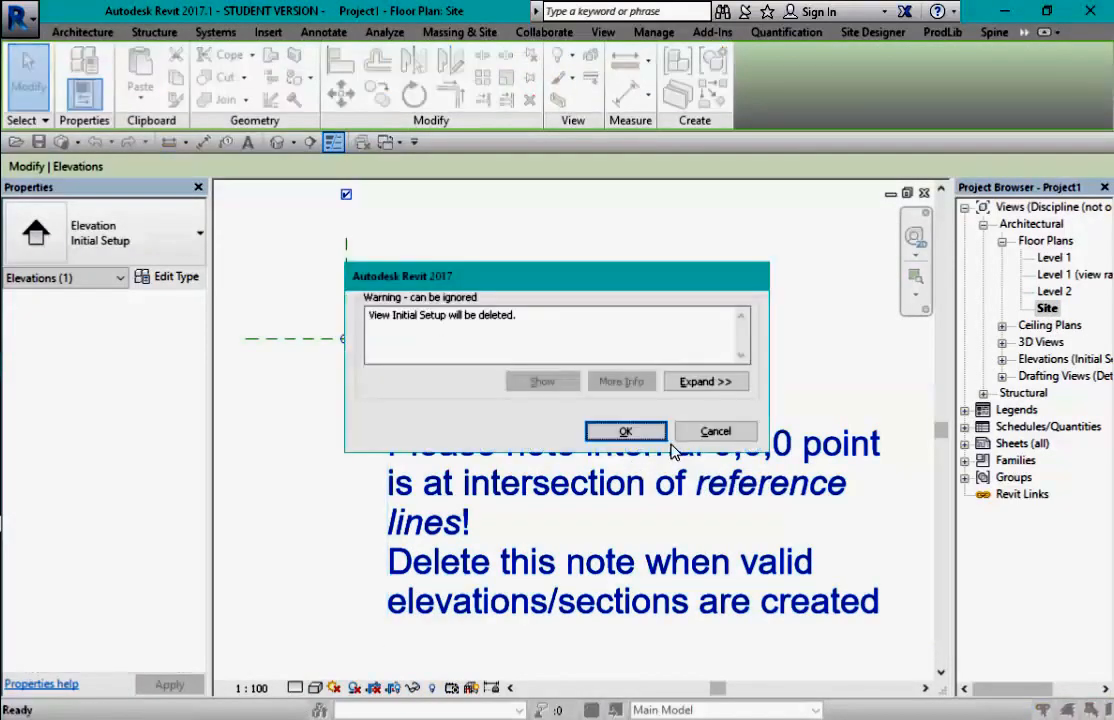
click(633, 432)
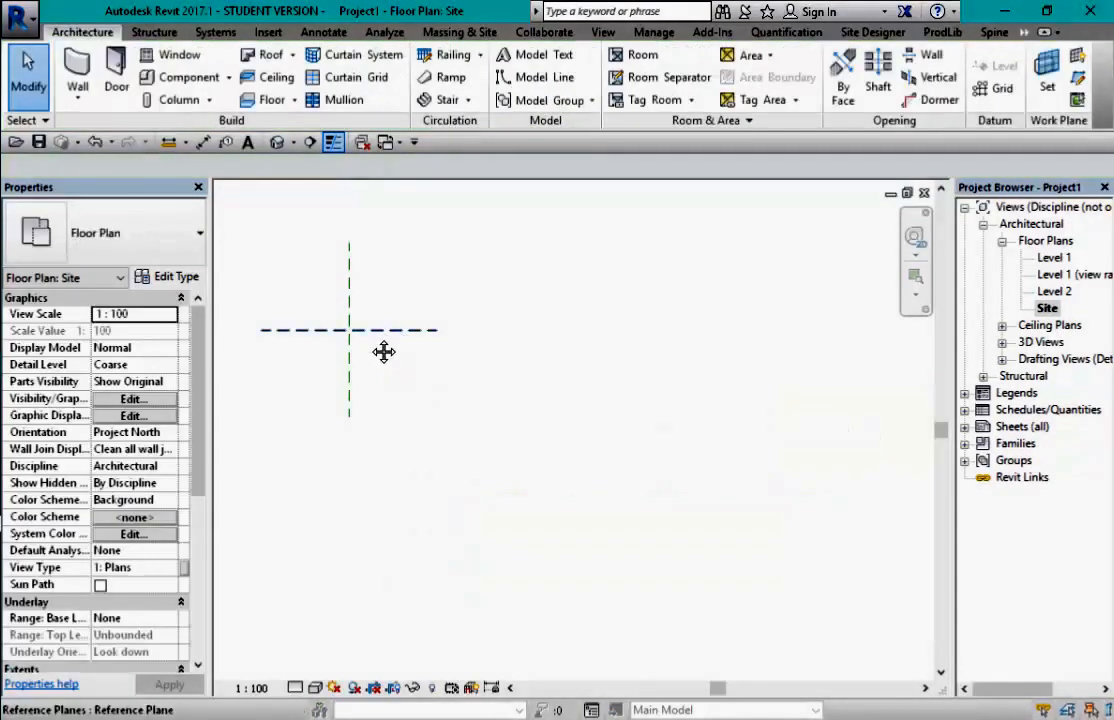
middle_drag(385, 351, 573, 368)
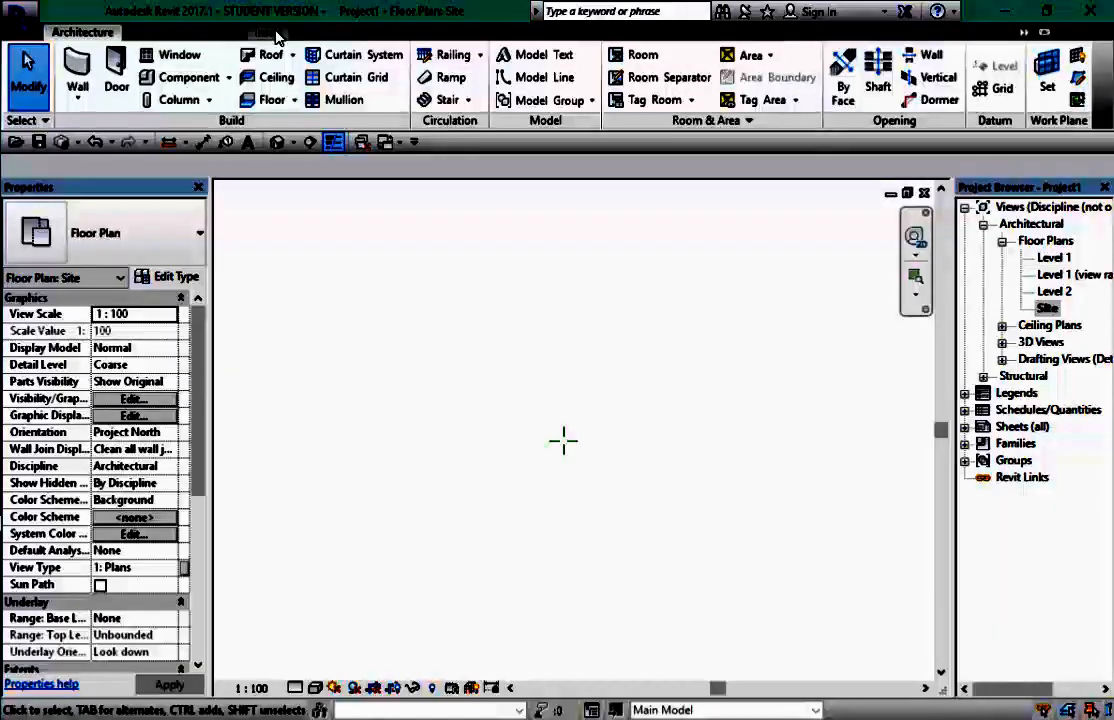
click(272, 33)
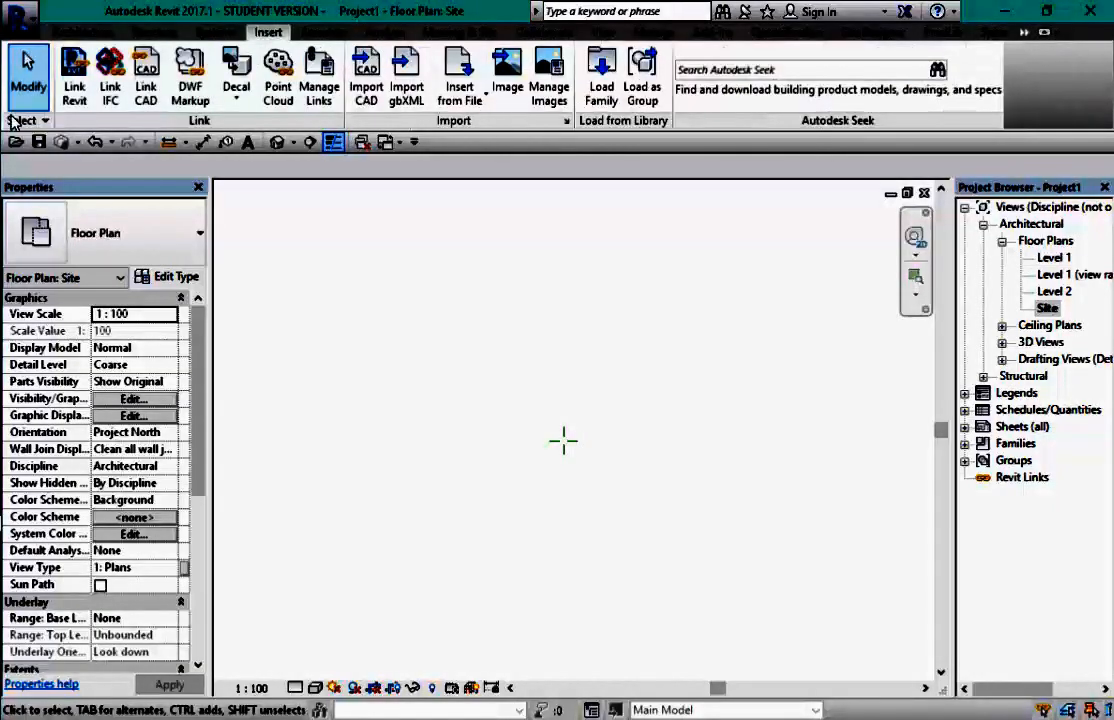
- In the Link Revit dialog, browse to C:\#_KEA\01_AMF\E2016\Matrikel og terræn
click(73, 90)
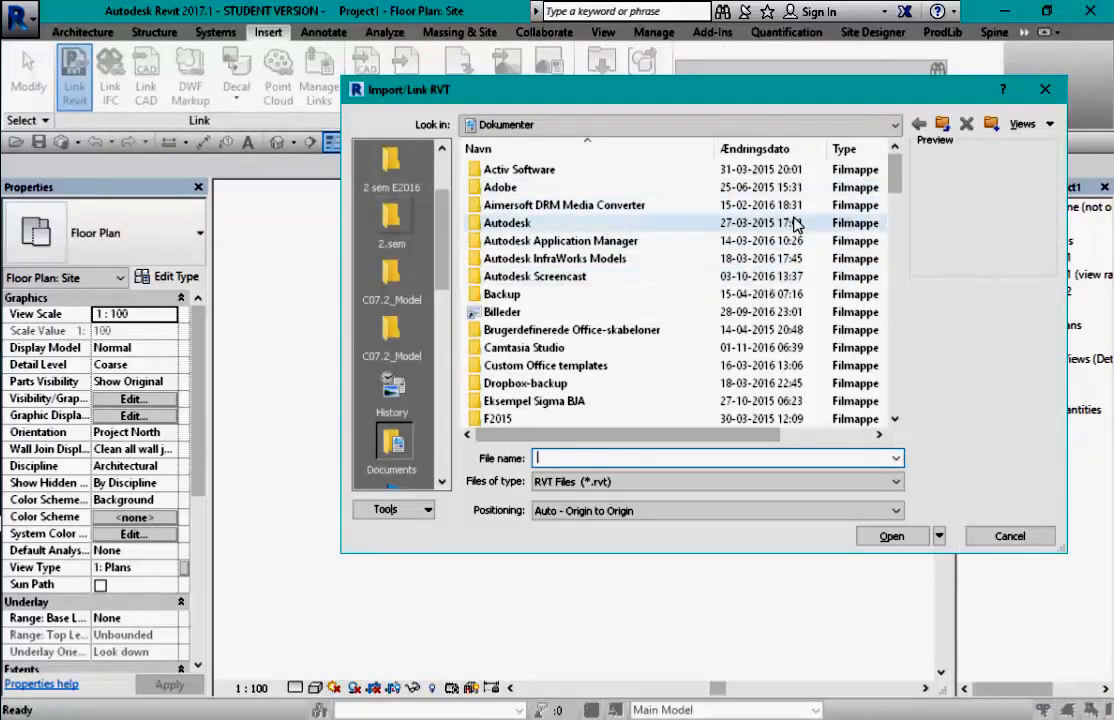
click(776, 124)
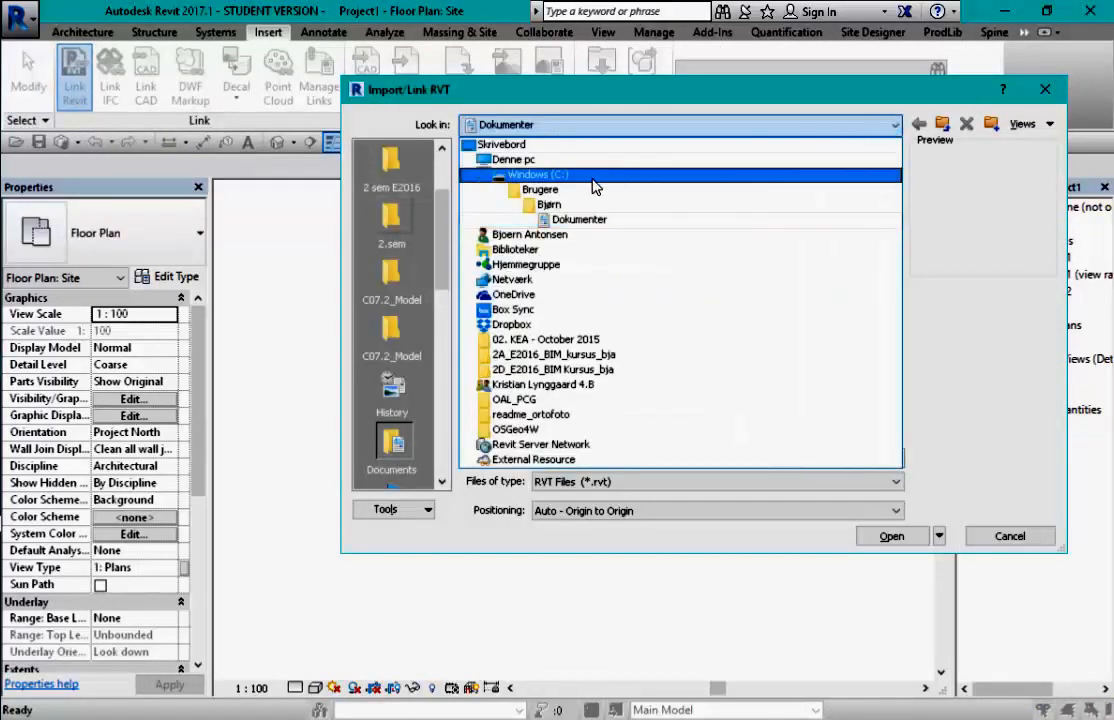
click(537, 174)
double_click(531, 171)
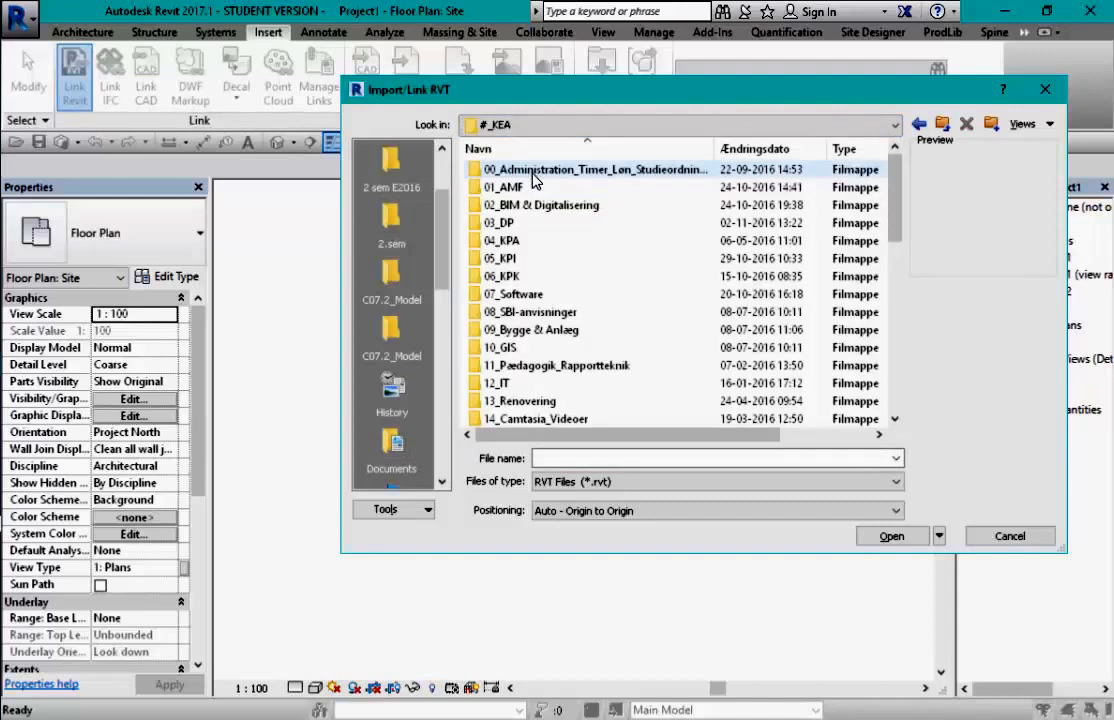
double_click(528, 187)
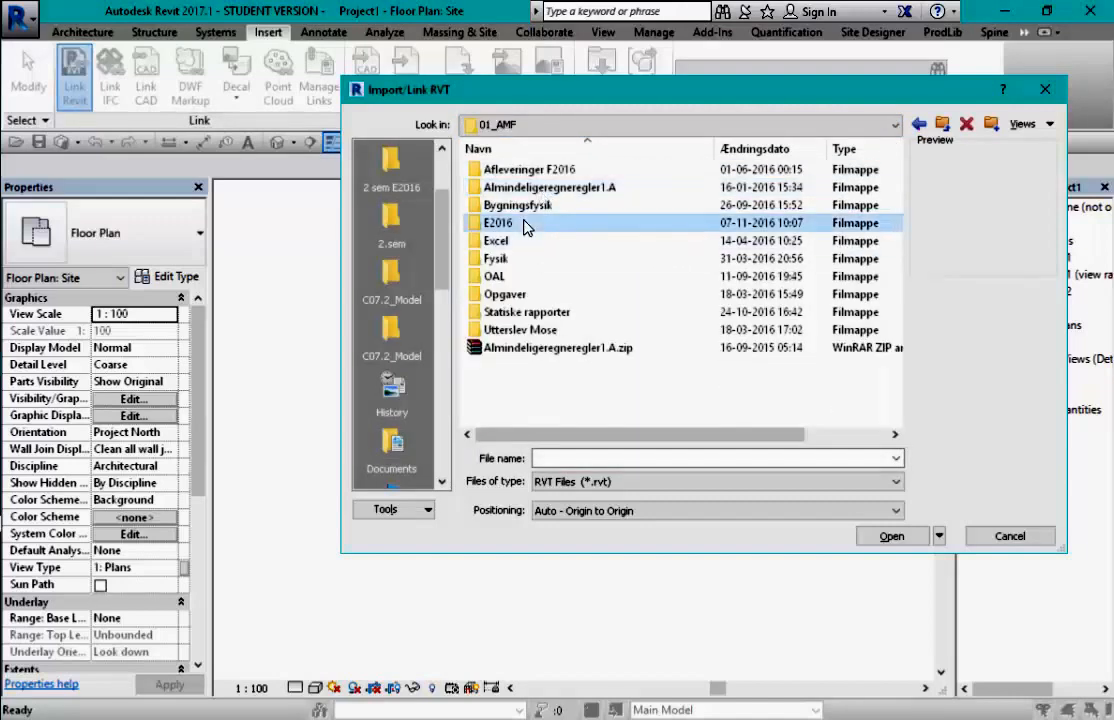
double_click(520, 223)
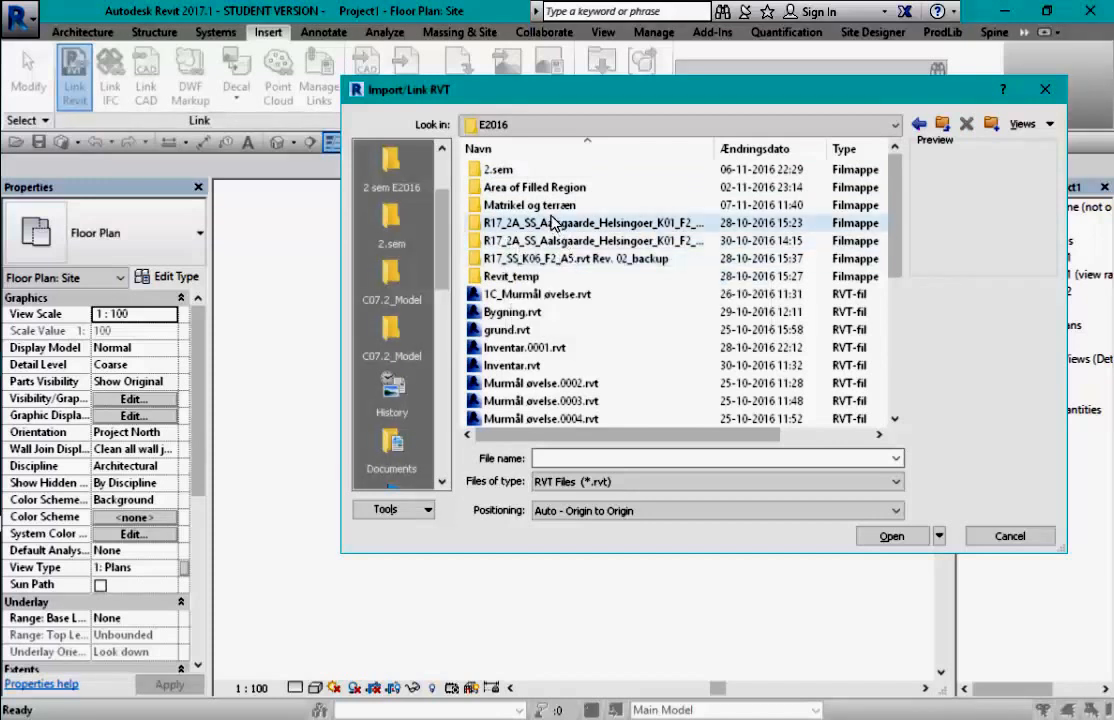
double_click(510, 205)
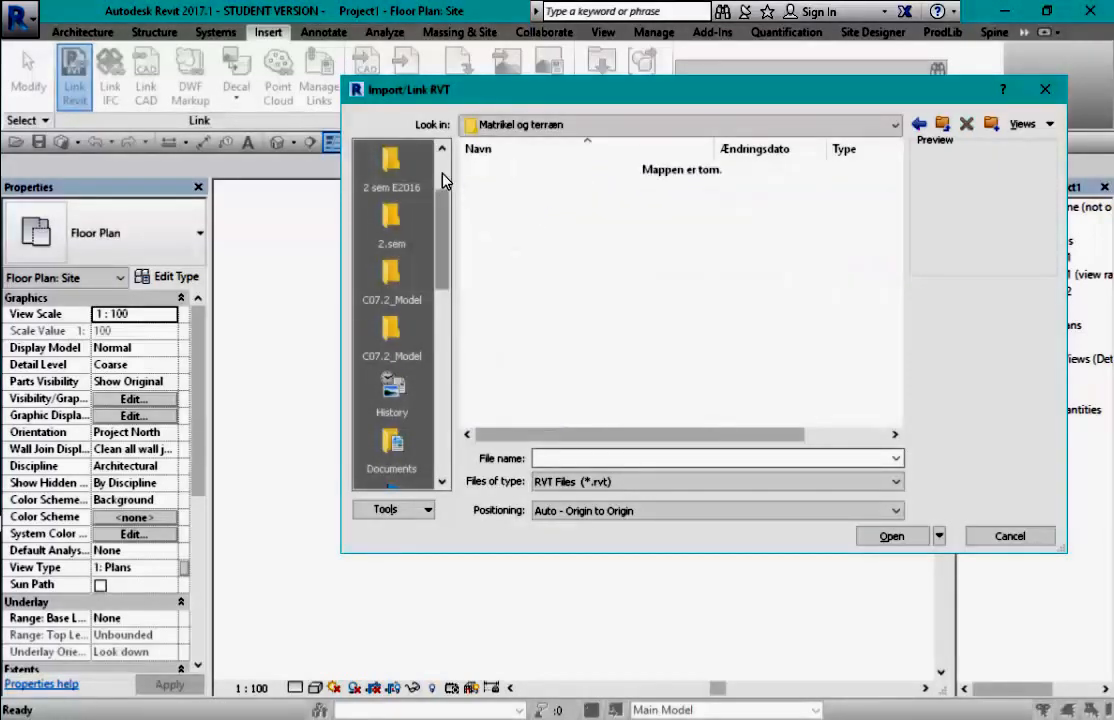
- Add Matrikel og terræn to the Places list below the cloud place and save the change
drag(447, 214, 445, 165)
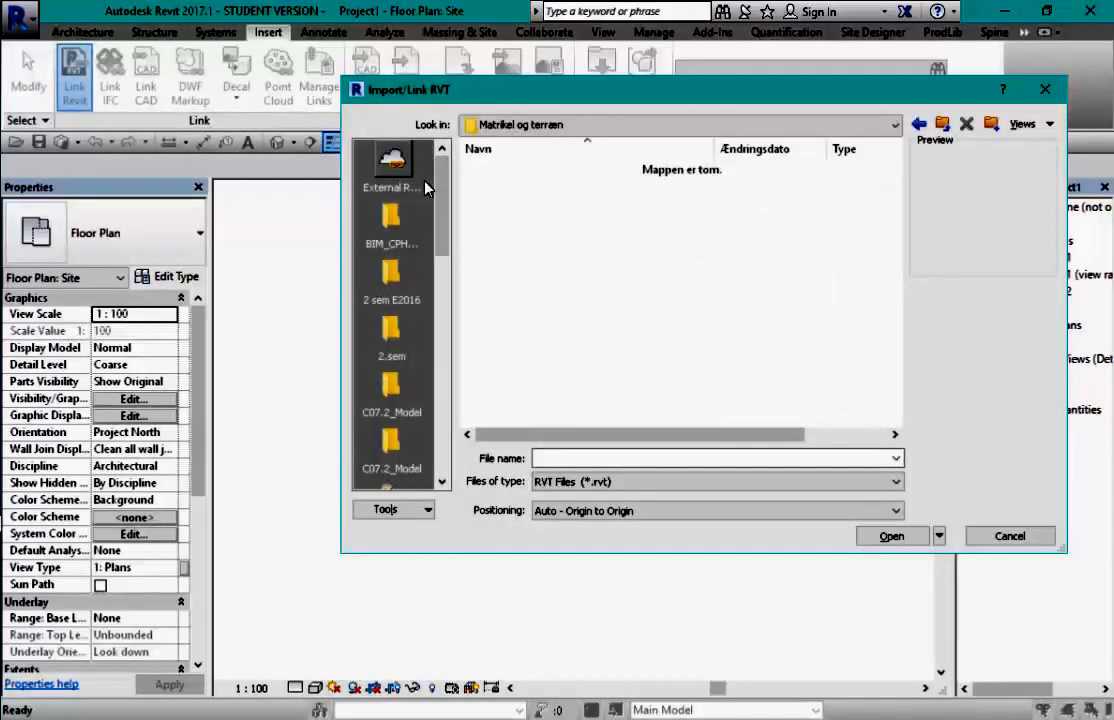
right_click(427, 188)
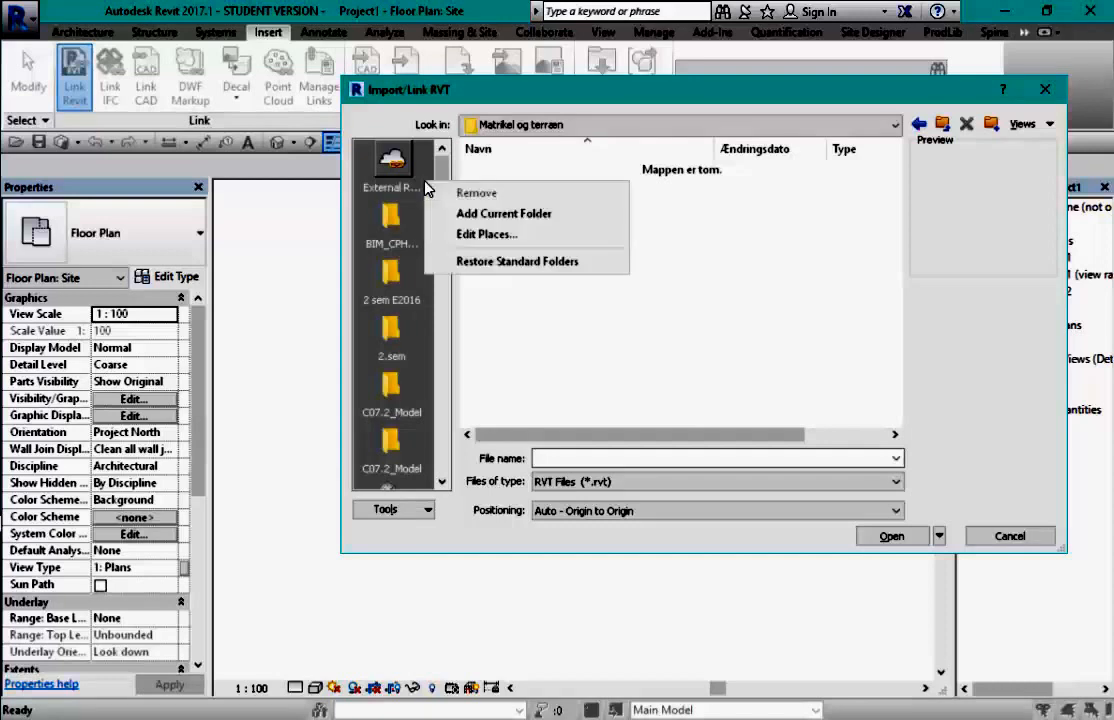
click(480, 213)
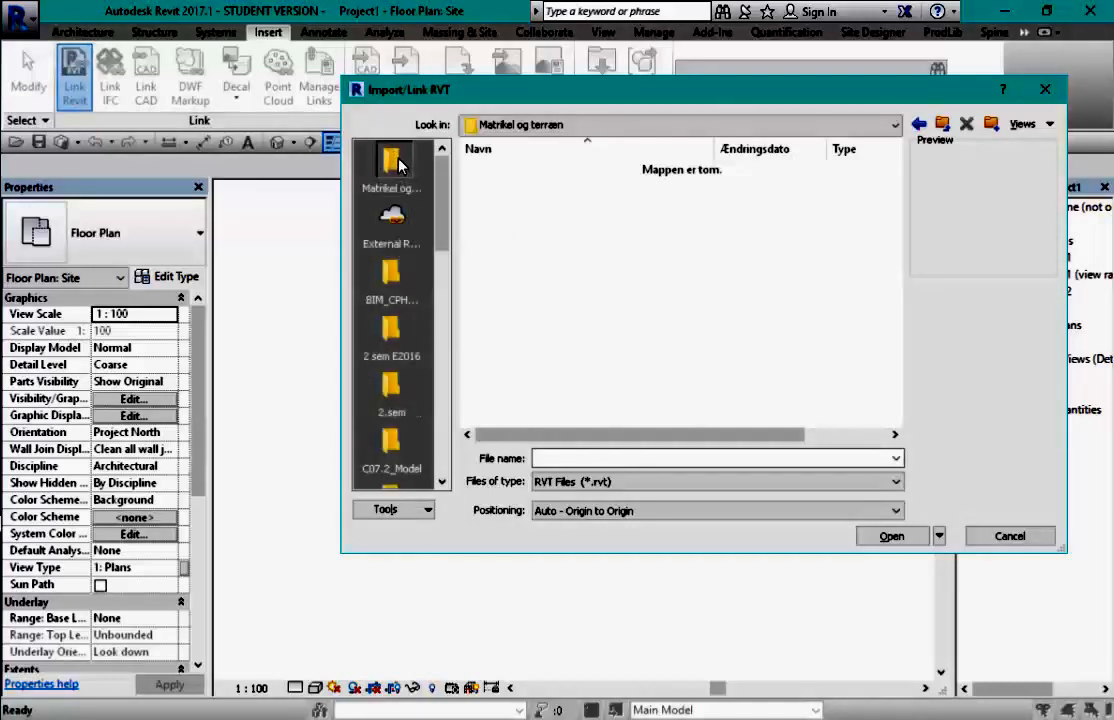
drag(399, 167, 401, 234)
drag(405, 223, 392, 158)
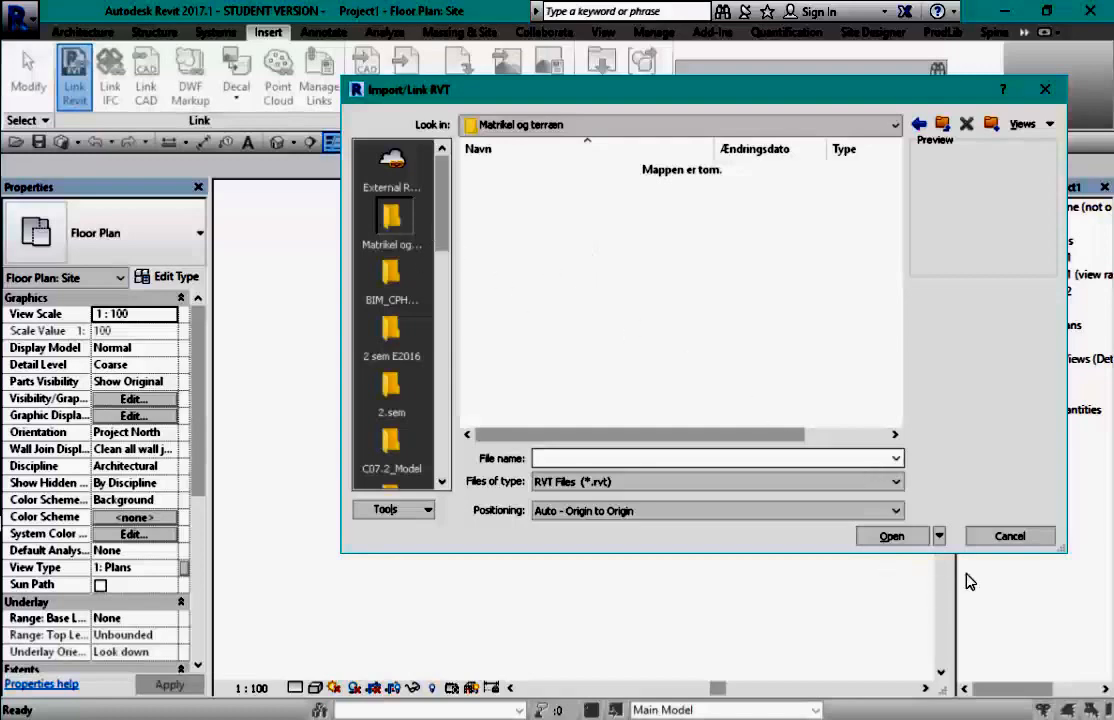
click(1010, 537)
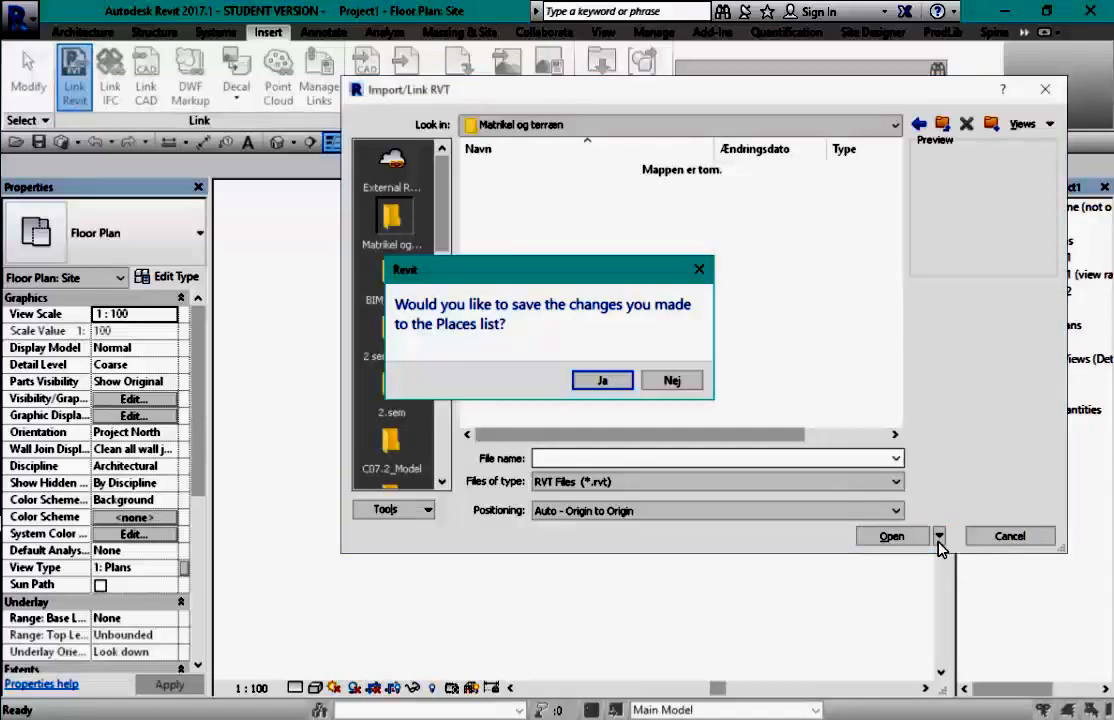
click(603, 380)
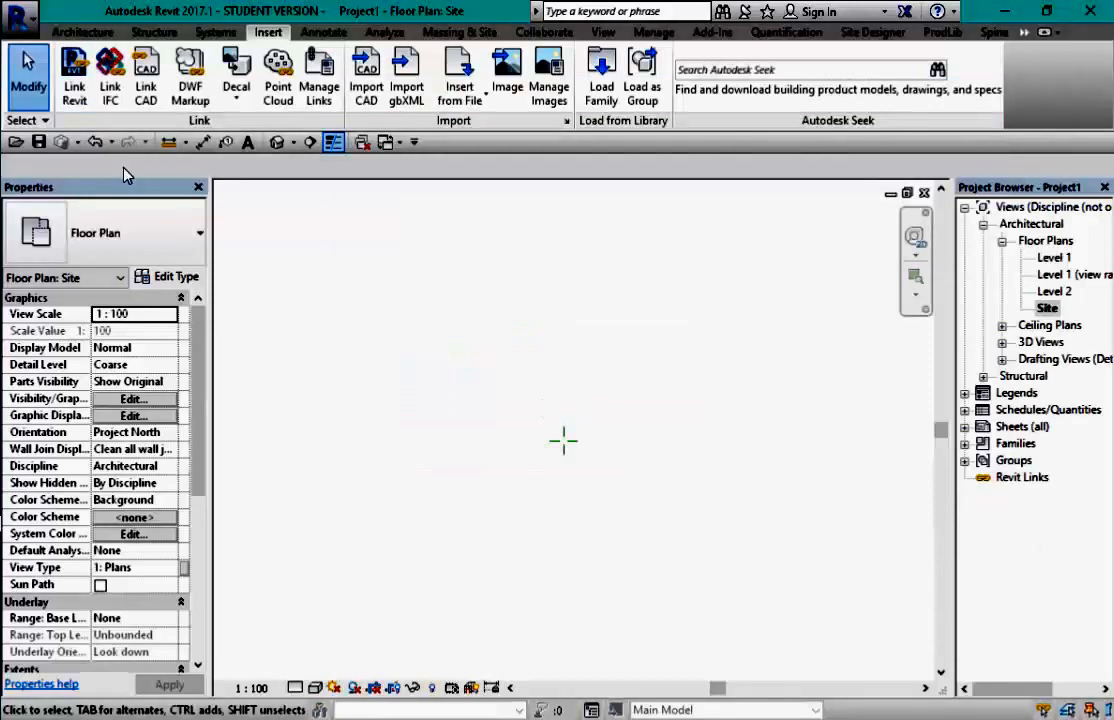
click(155, 94)
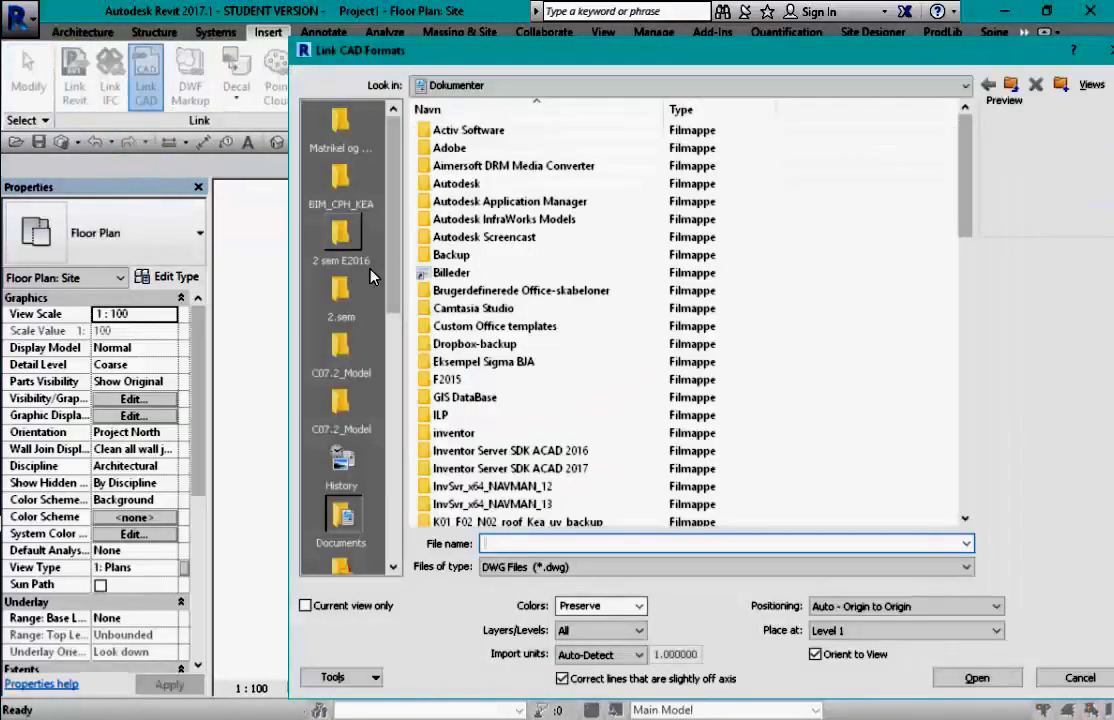
- Show only DXF files in Matrikel og terræn and select Højdemodel.dxf
click(341, 125)
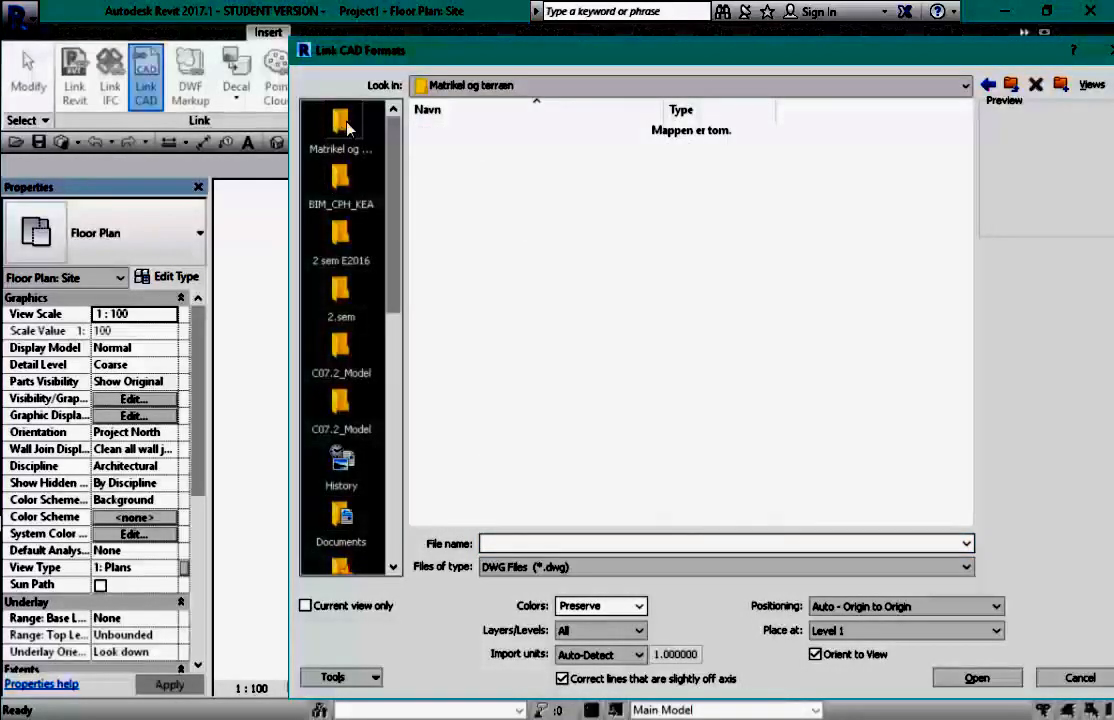
click(968, 572)
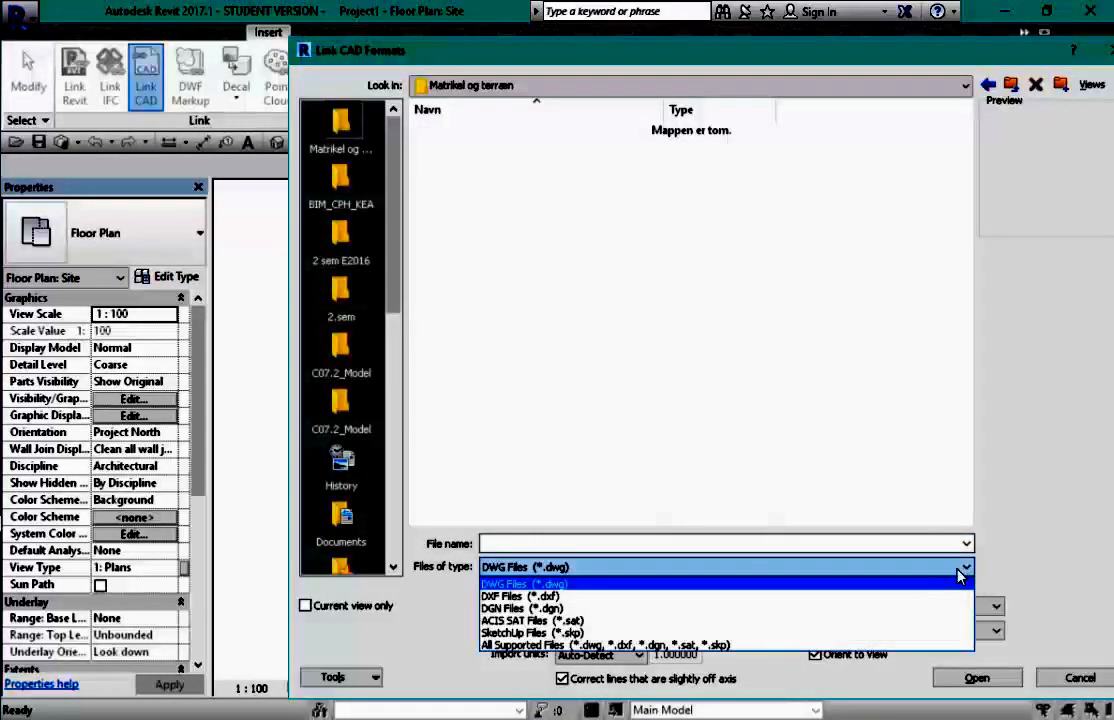
click(631, 597)
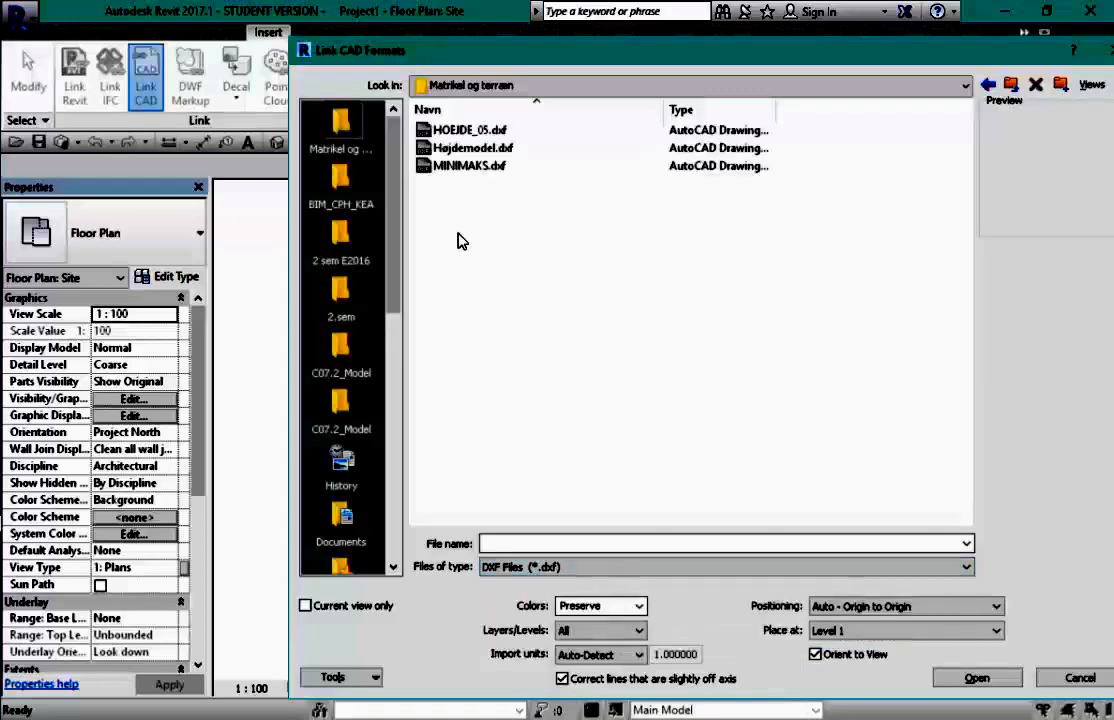
click(478, 150)
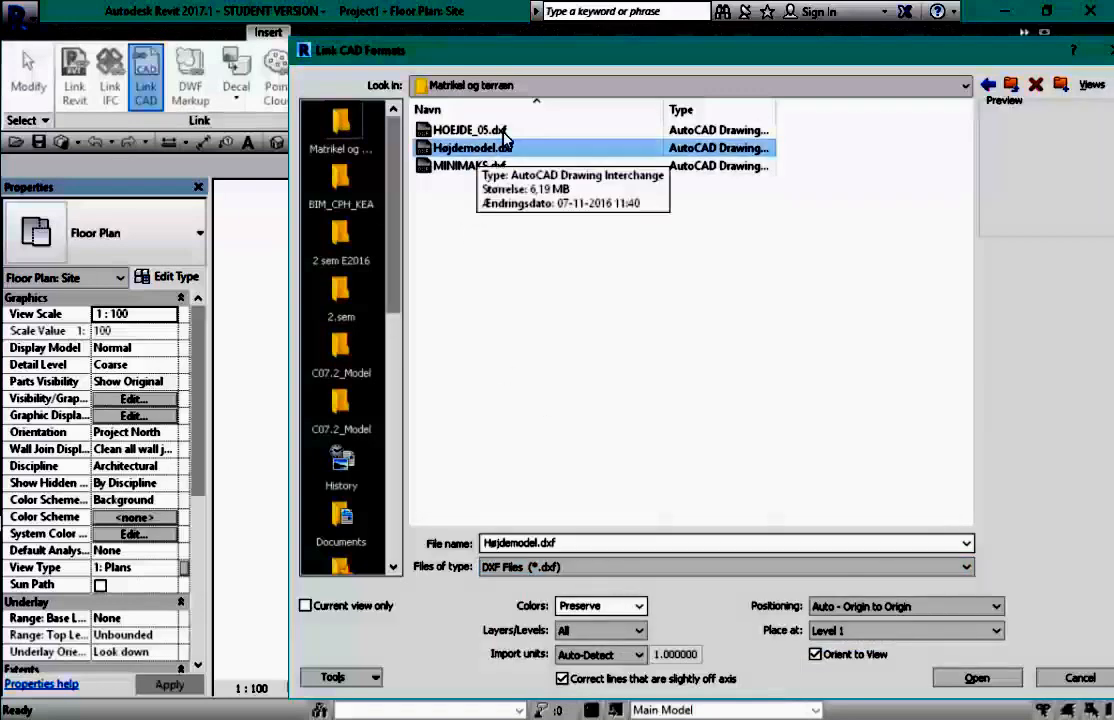
drag(583, 52, 600, 25)
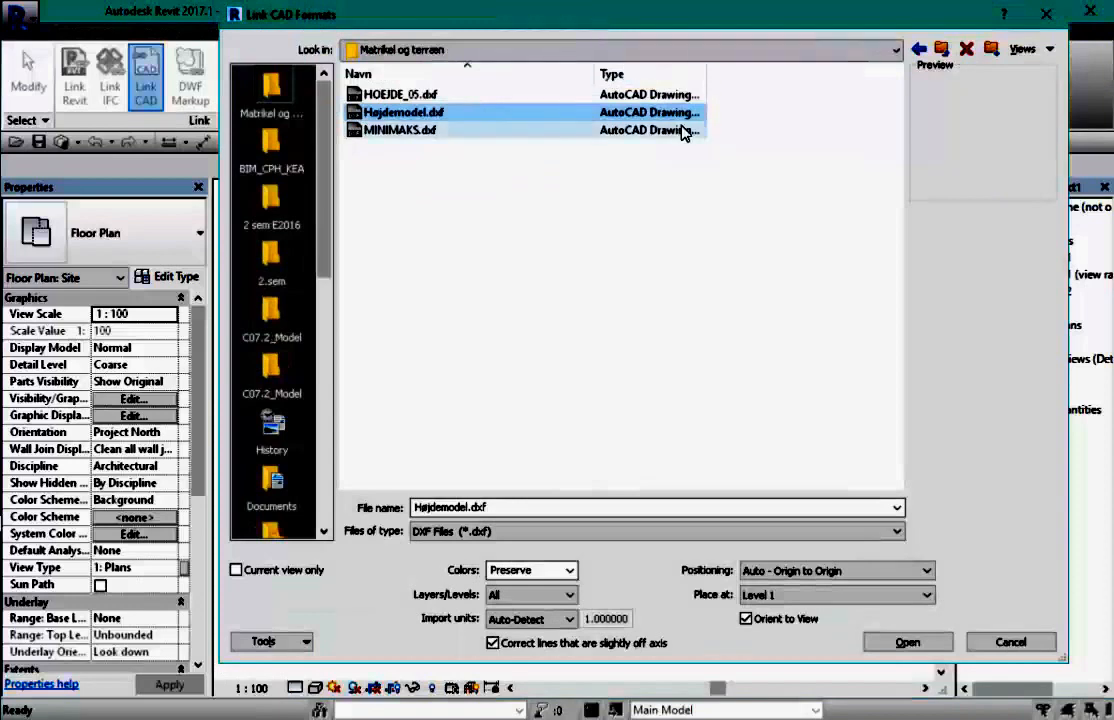
- Set layers to Specify, units to meter and positioning to Manual - Origin, then link
click(537, 600)
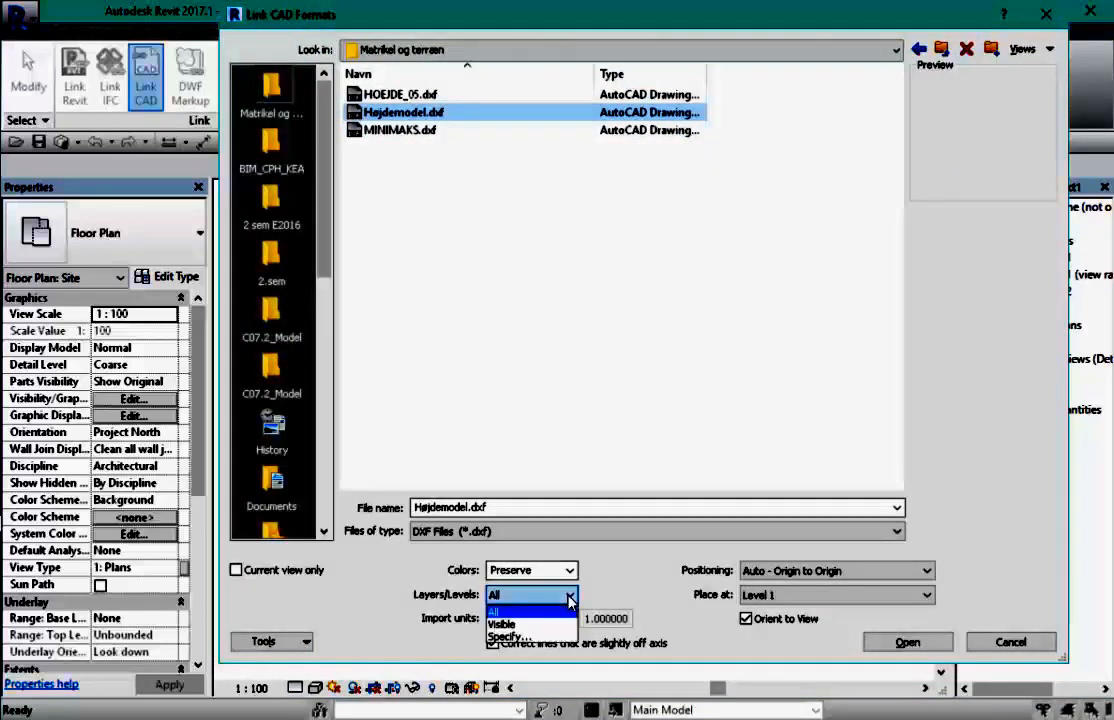
click(527, 636)
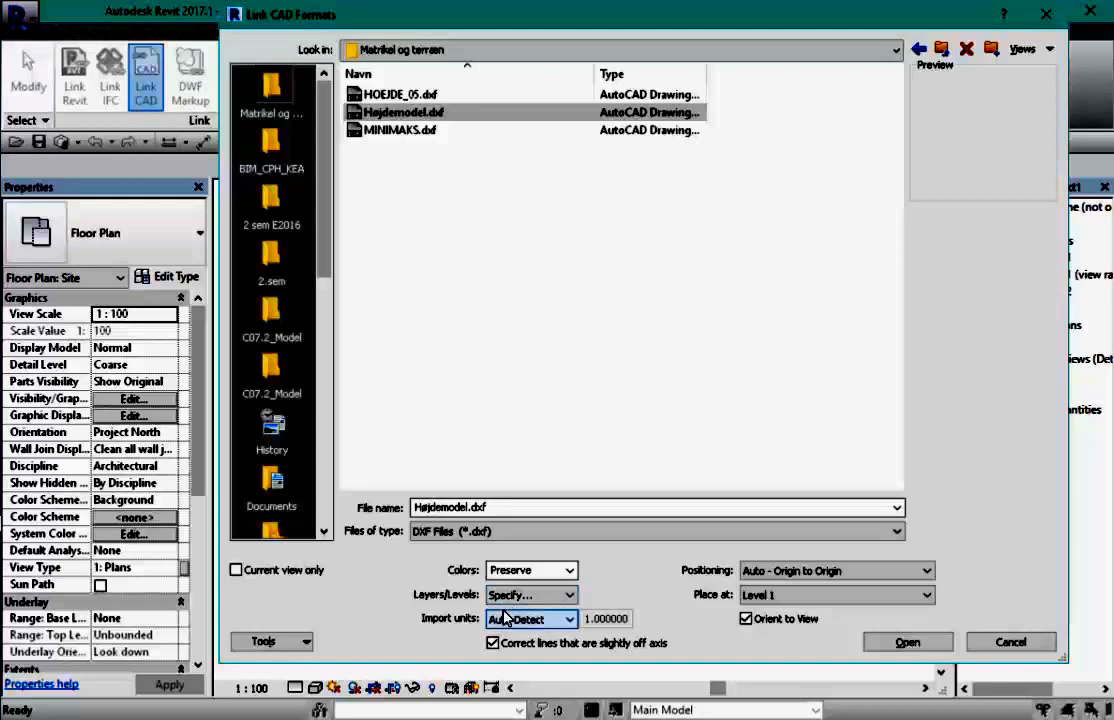
click(567, 619)
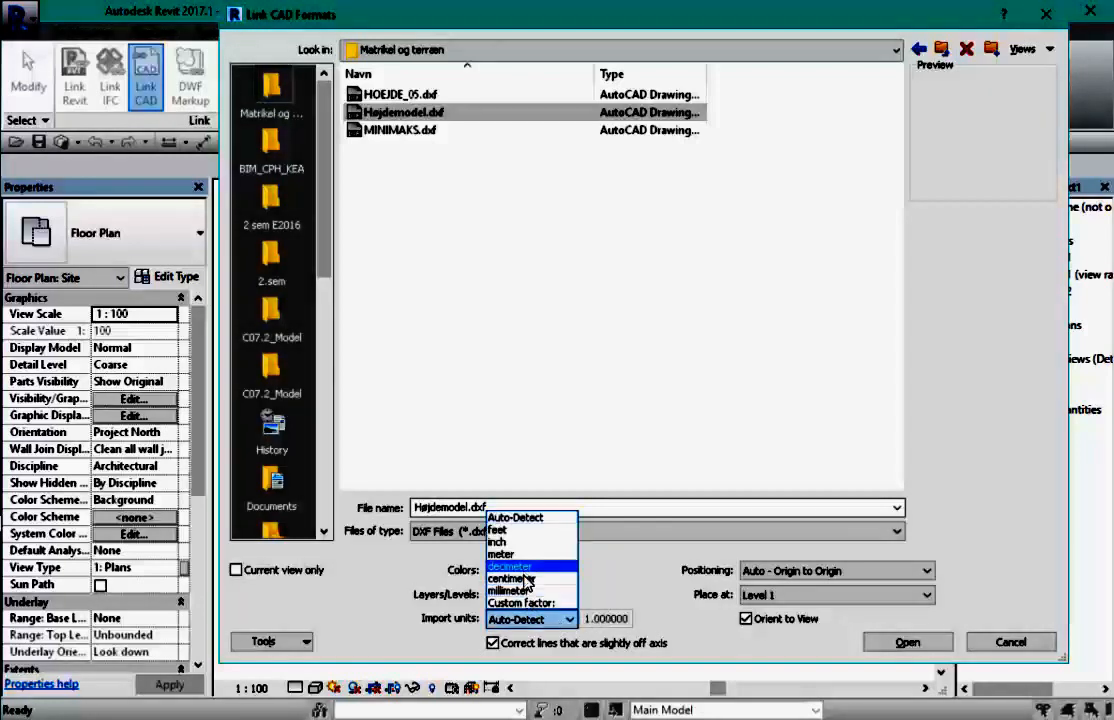
click(501, 554)
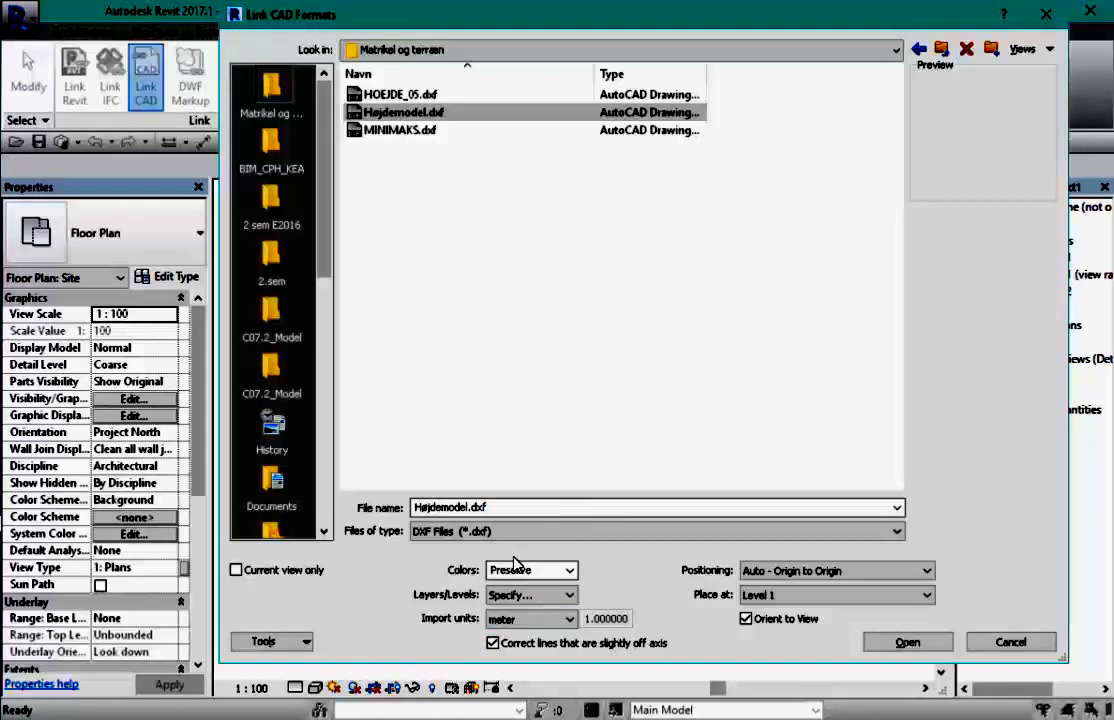
click(927, 572)
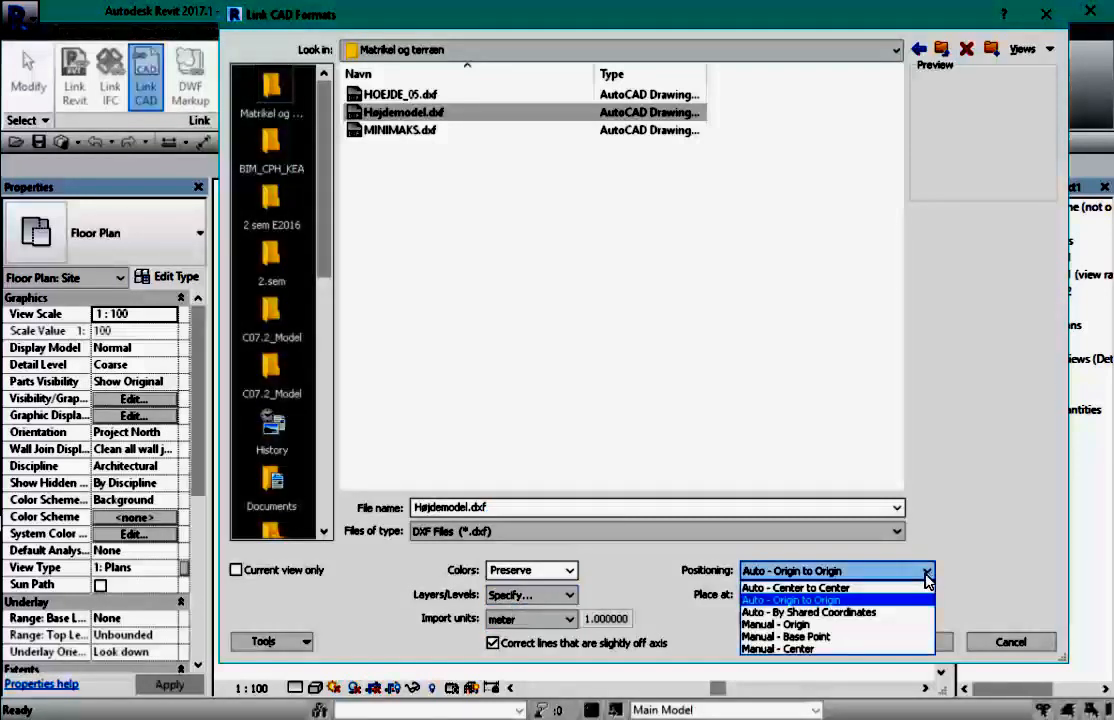
click(803, 625)
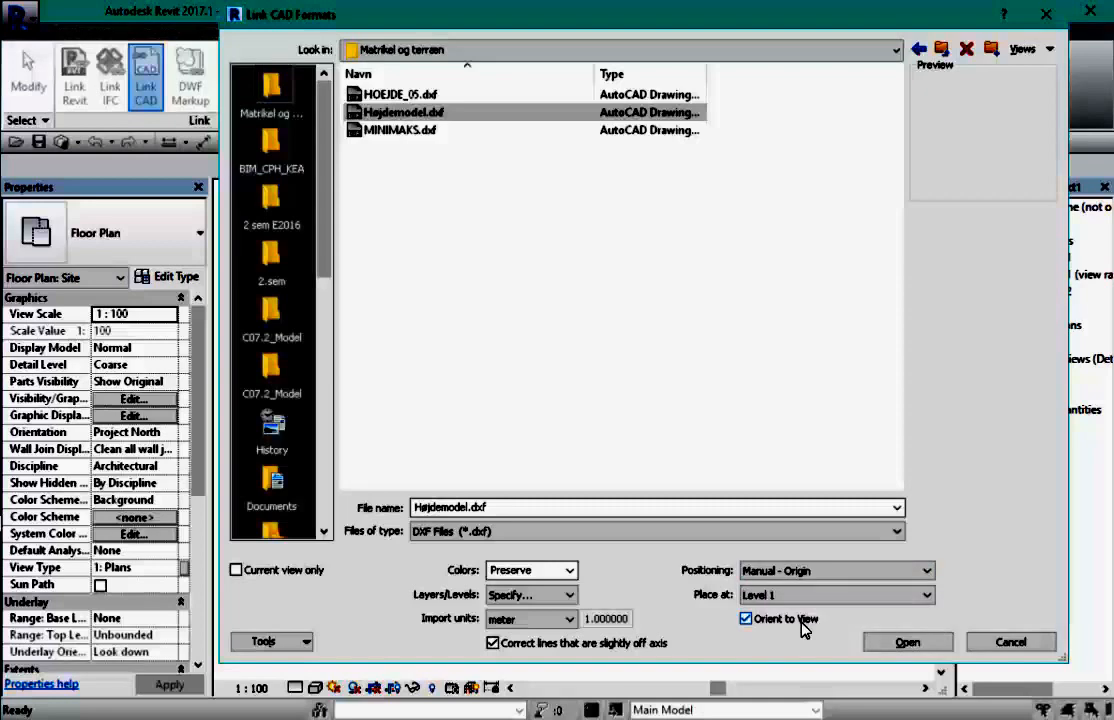
click(915, 645)
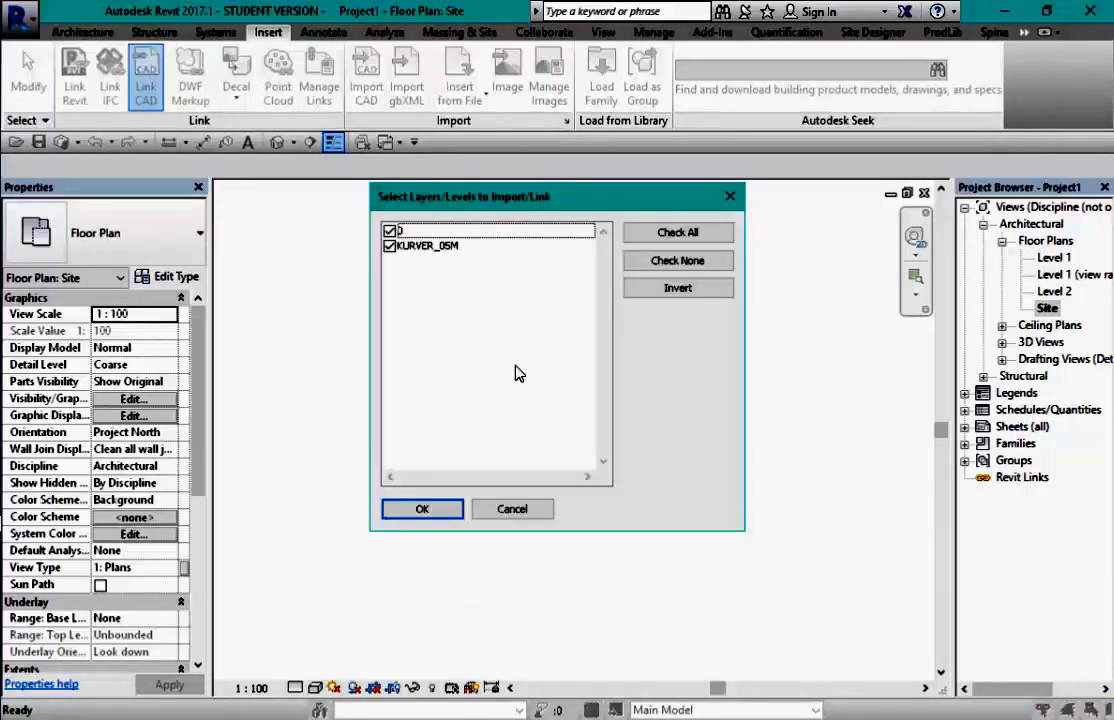
- Keep layers 0 and KURVER_05M checked and confirm the layer selection
click(389, 232)
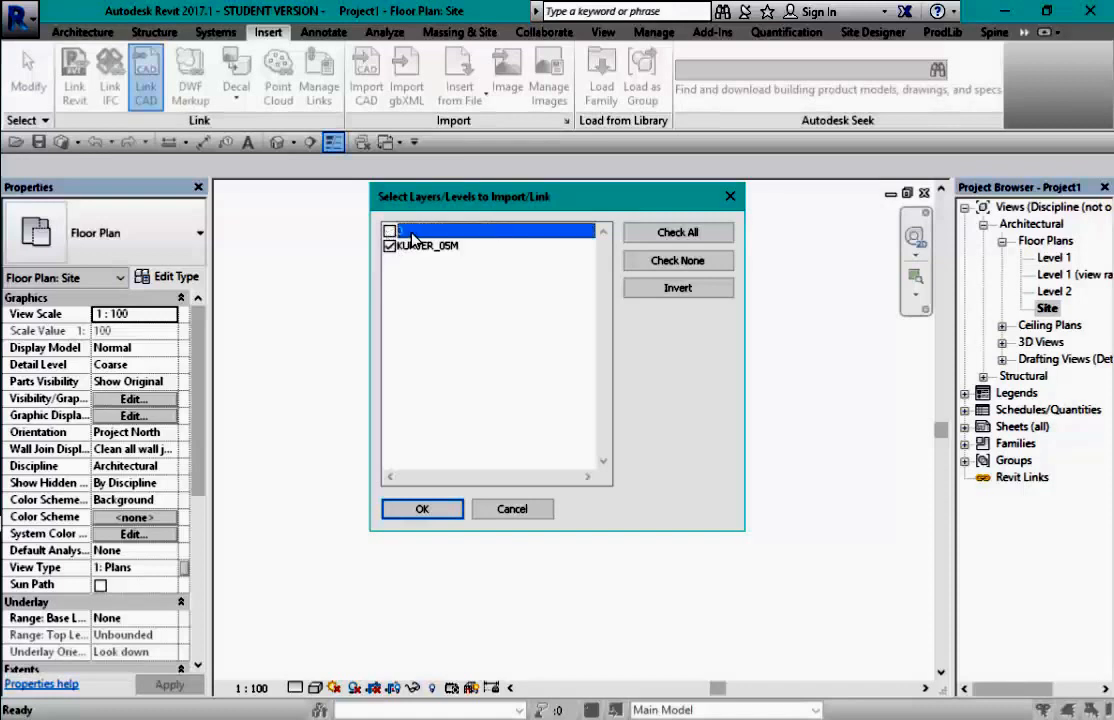
click(389, 232)
click(424, 510)
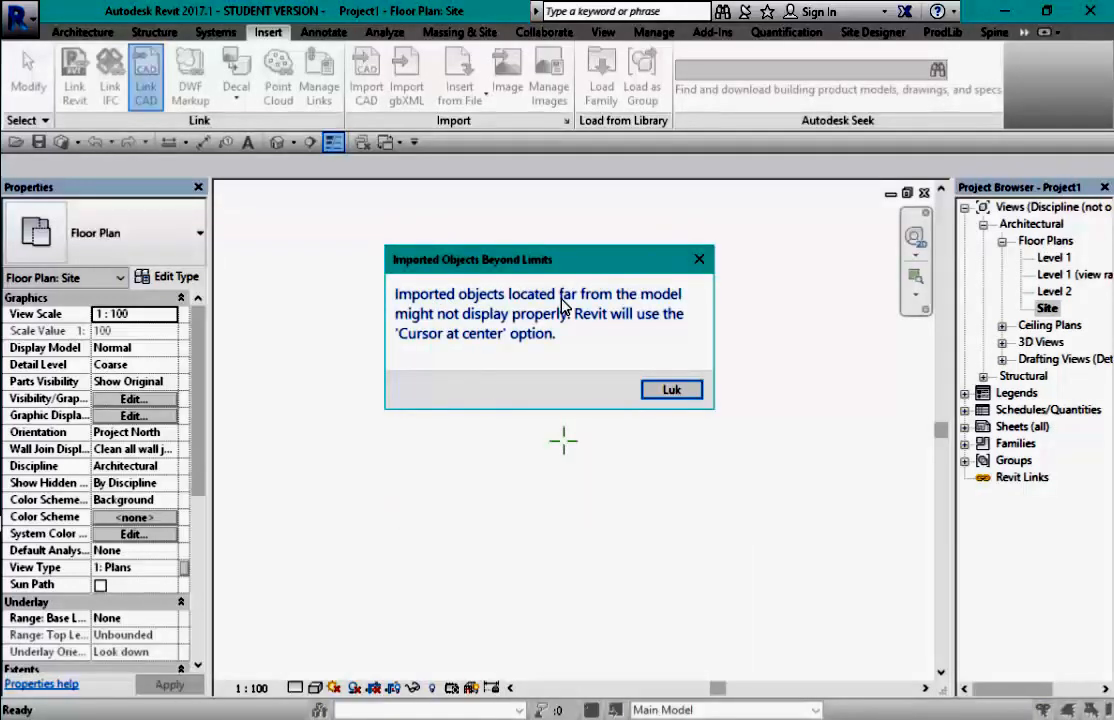
- Dismiss the Imported Objects Beyond Limits warning and place the contour import in the Site plan
click(672, 391)
scroll(602, 417, down, 5)
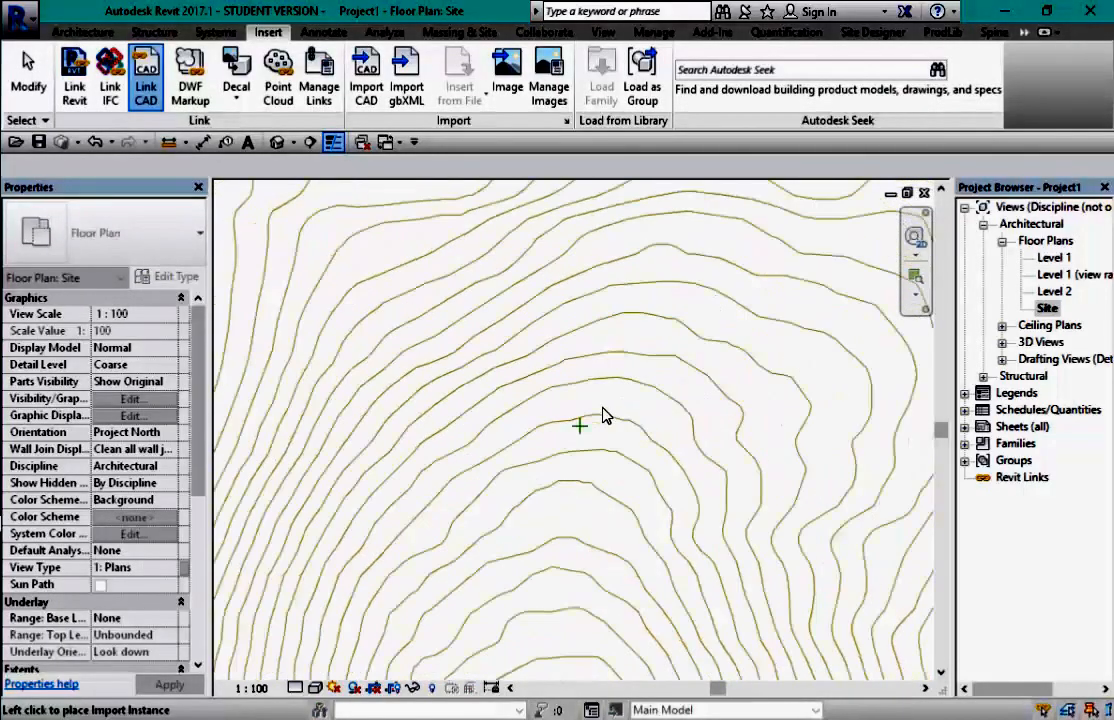
click(599, 417)
scroll(602, 417, down, 6)
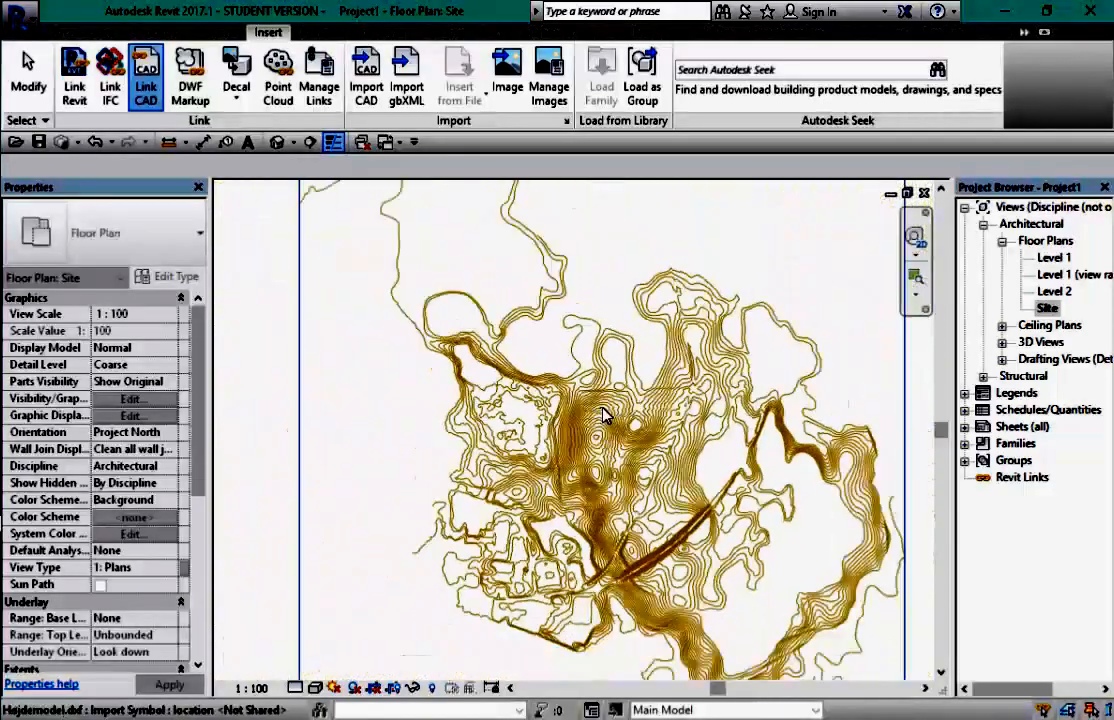
scroll(640, 415, up, 5)
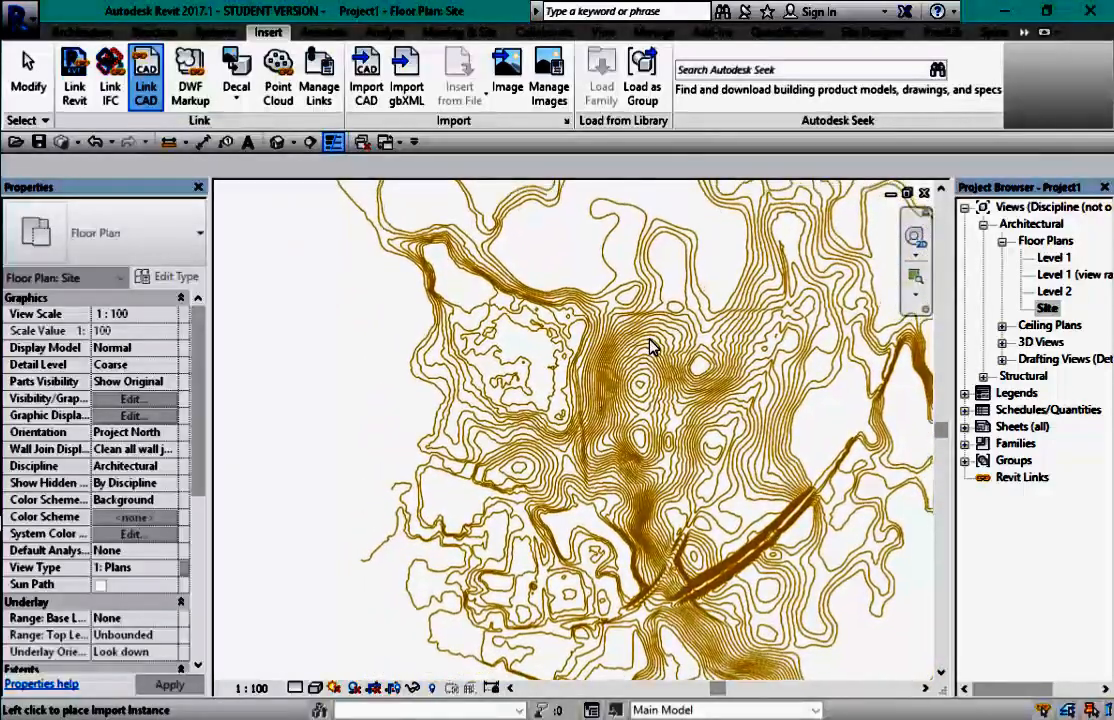
click(648, 343)
scroll(575, 413, up, 5)
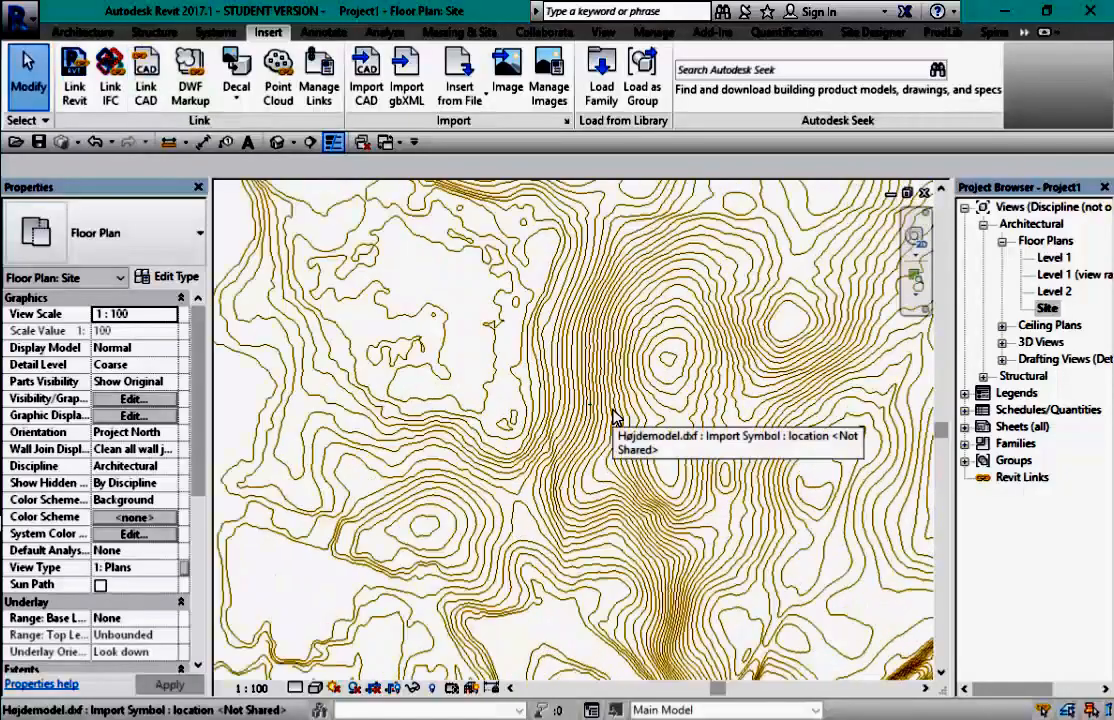
scroll(575, 413, down, 5)
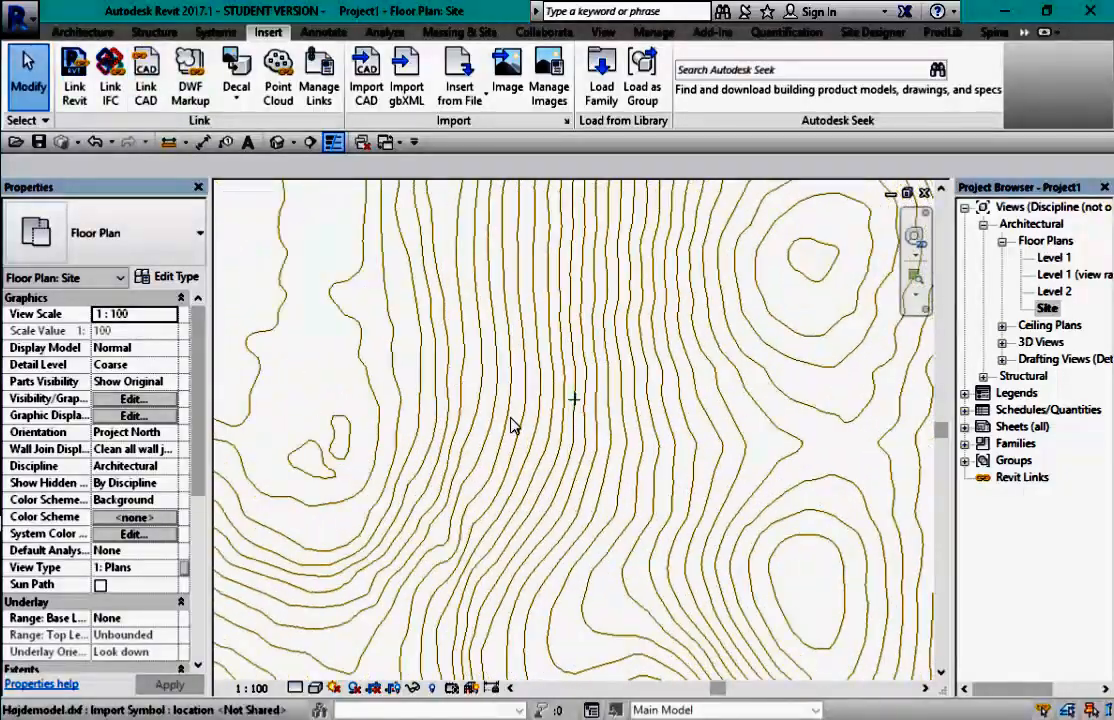
scroll(556, 388, down, 4)
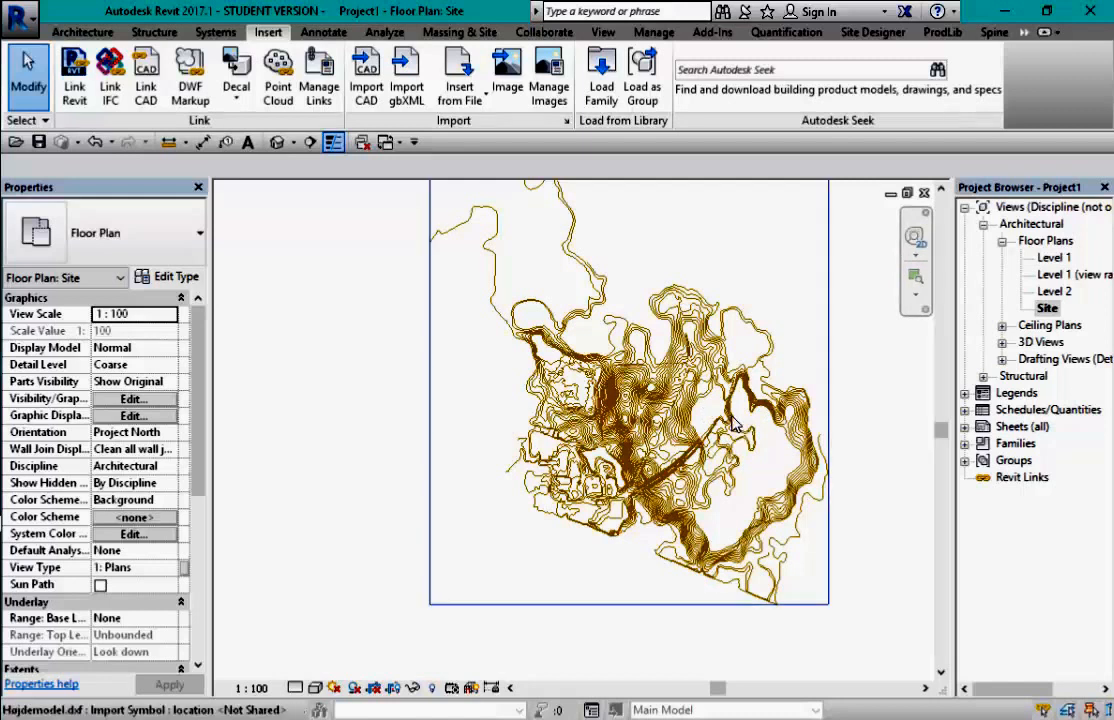
- Start Acquire Coordinates from the Manage tab's shared coordinates menu
click(655, 33)
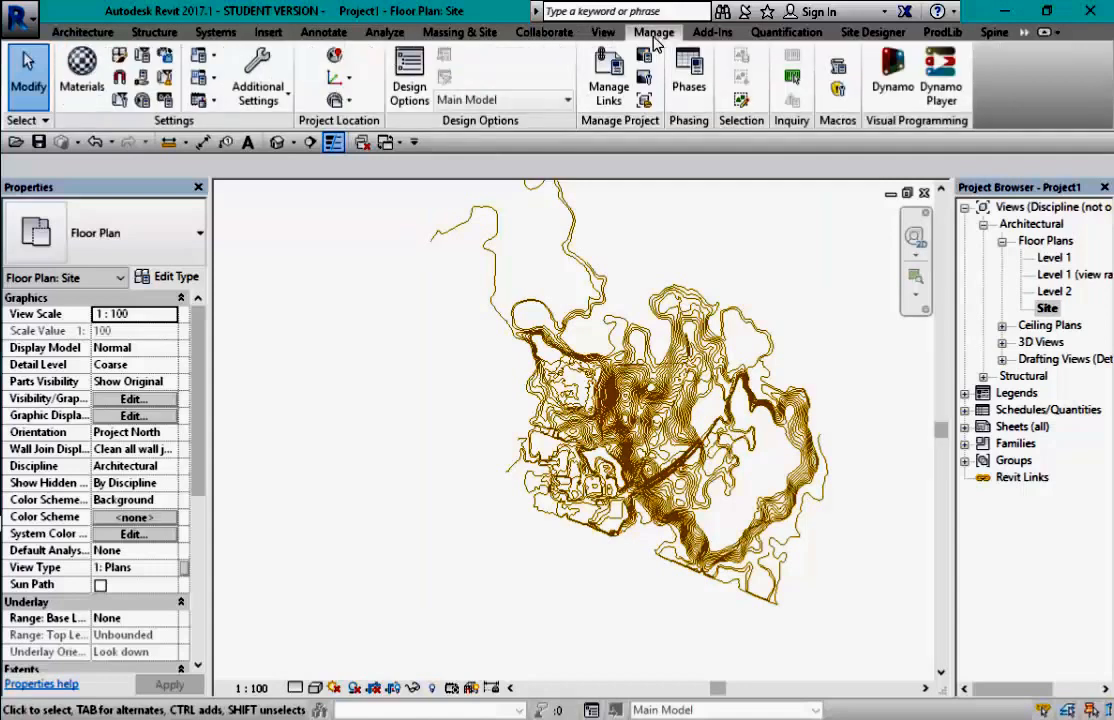
click(351, 80)
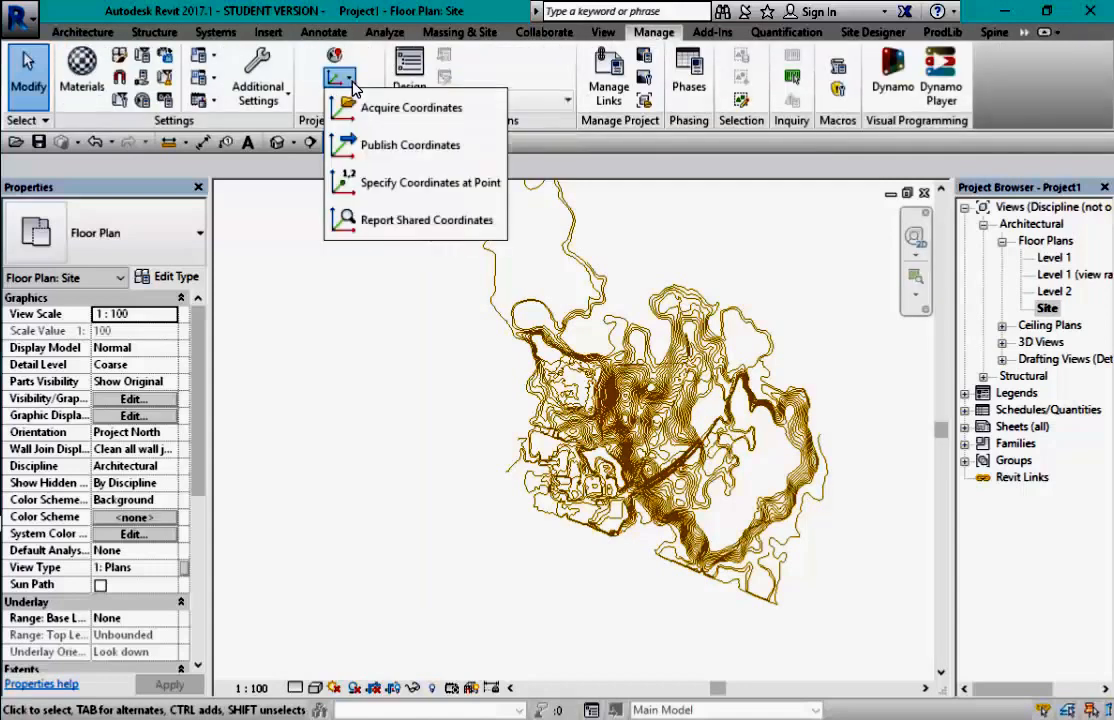
click(403, 112)
scroll(650, 418, up, 3)
scroll(614, 418, up, 2)
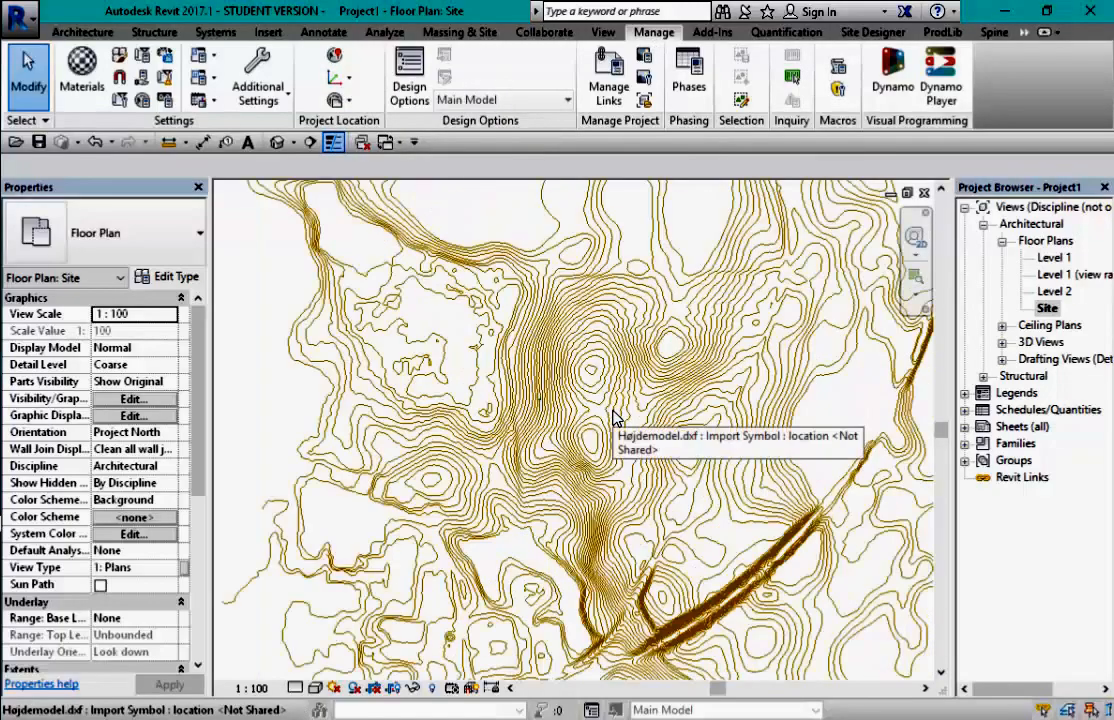
scroll(597, 418, up, 5)
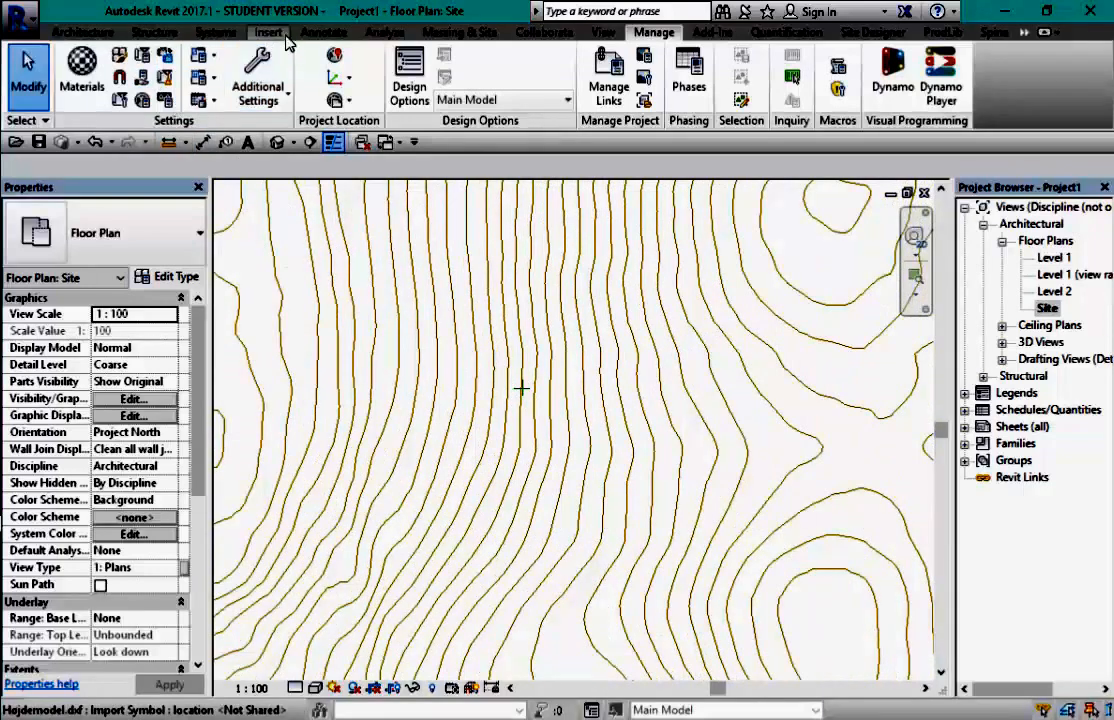
- Start a Spot Coordinate annotation and pick a point on the contours
click(325, 32)
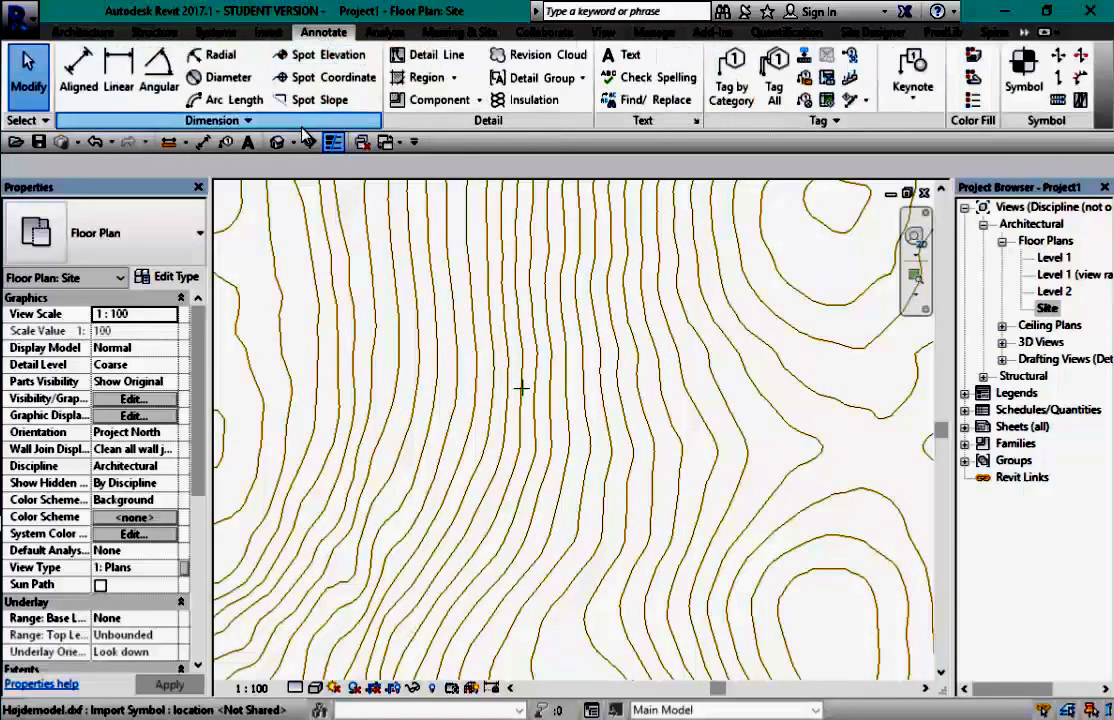
click(343, 79)
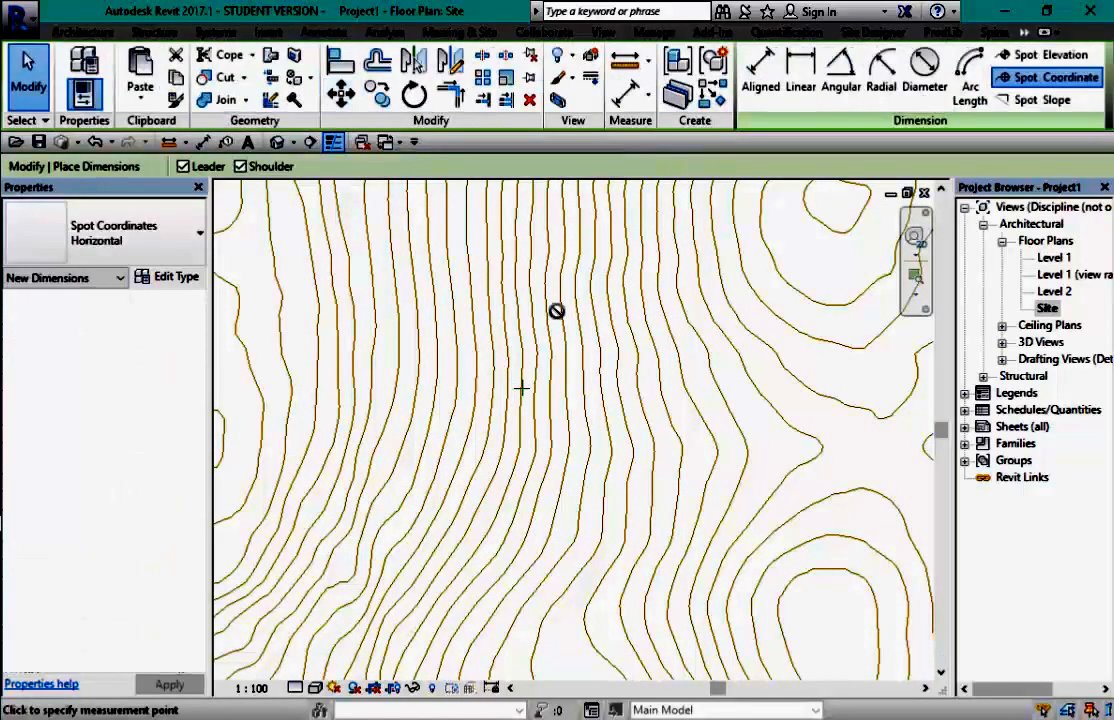
scroll(520, 388, up, 4)
scroll(540, 390, up, 2)
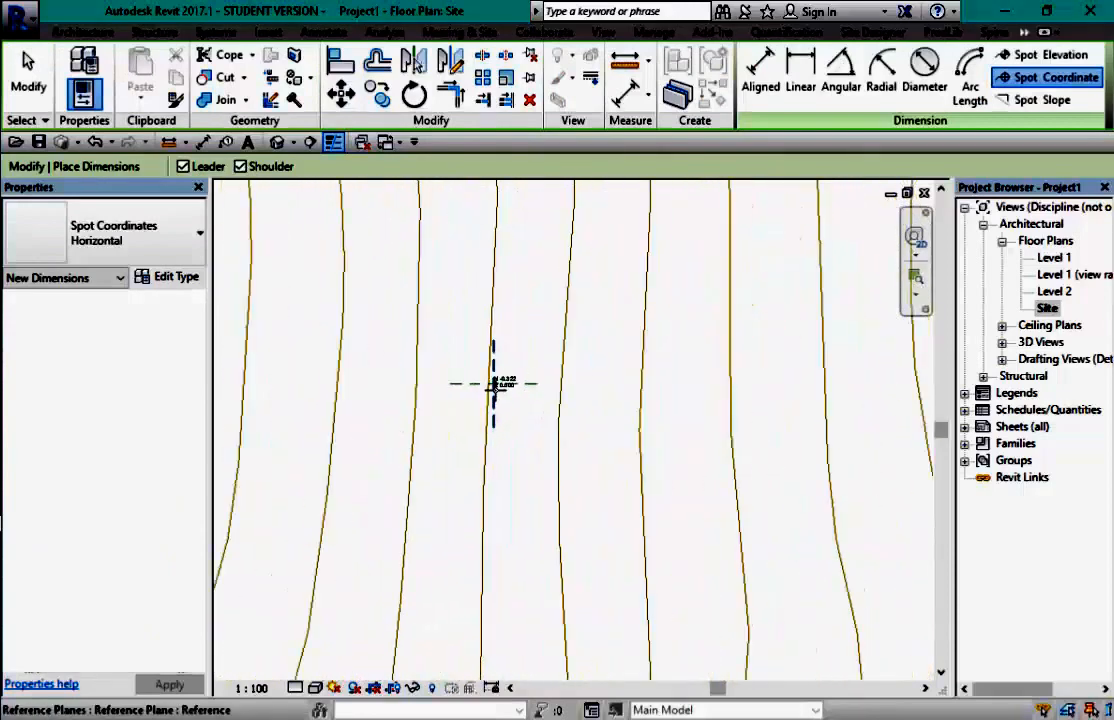
click(492, 383)
scroll(558, 350, down, 3)
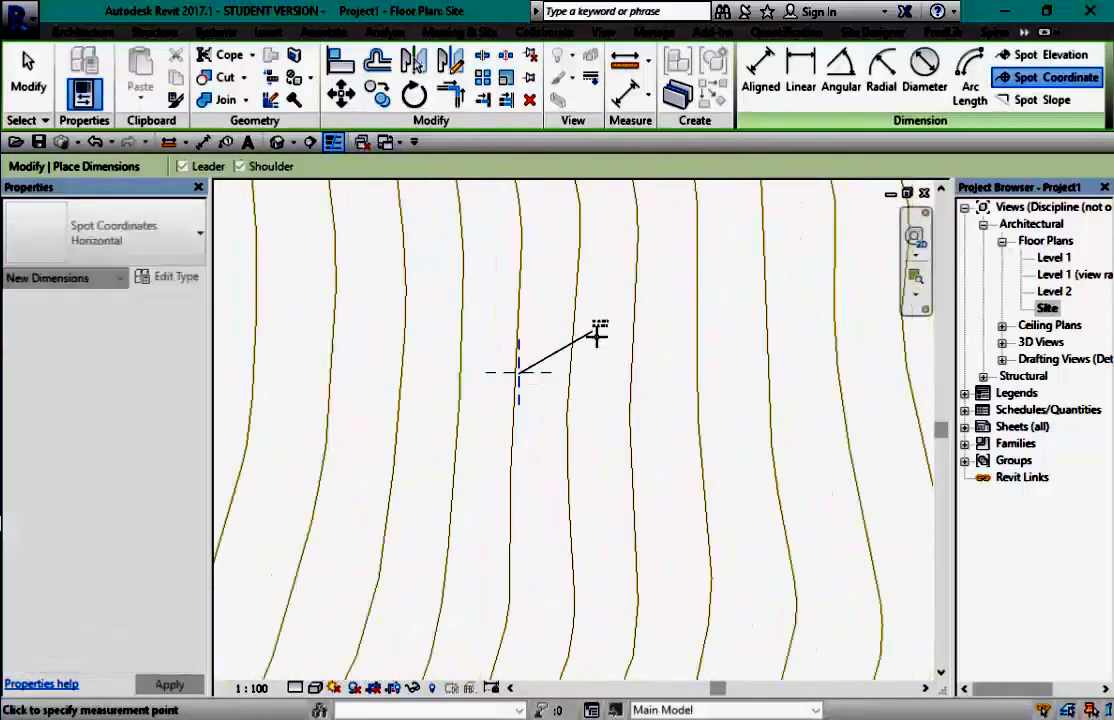
- Set the view scale to 1 : 2000 and place a spot coordinate reading N 0.000 / E 2.000
click(251, 688)
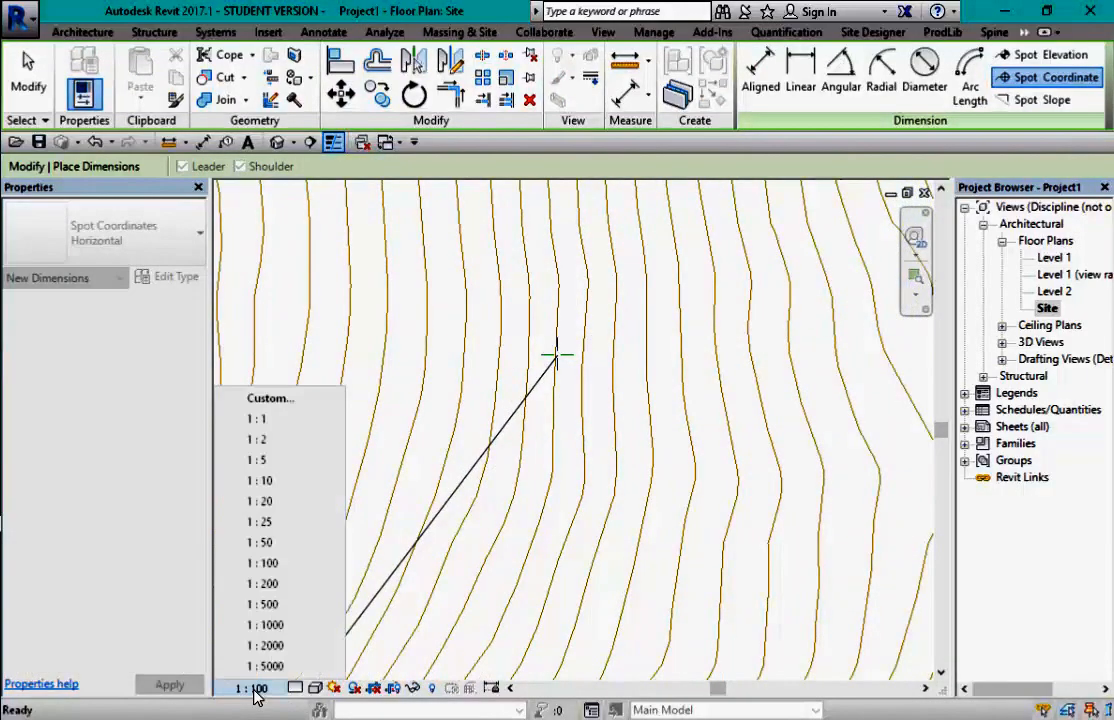
click(265, 648)
key(Return)
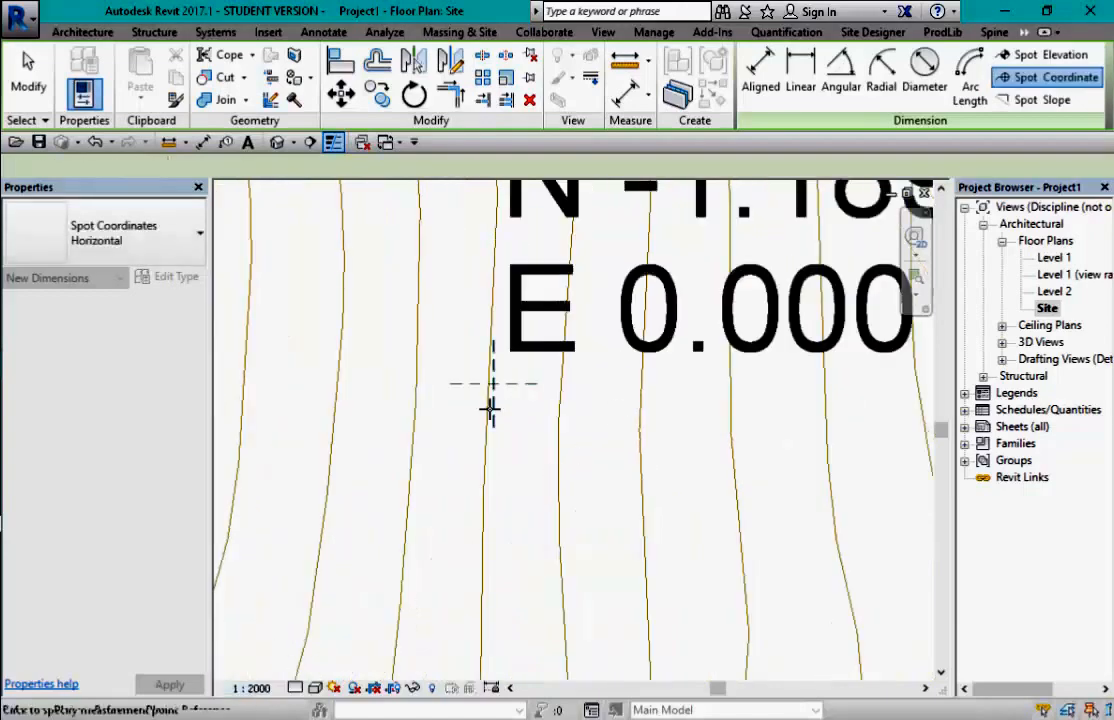
click(536, 385)
scroll(578, 462, down, 2)
scroll(578, 462, down, 3)
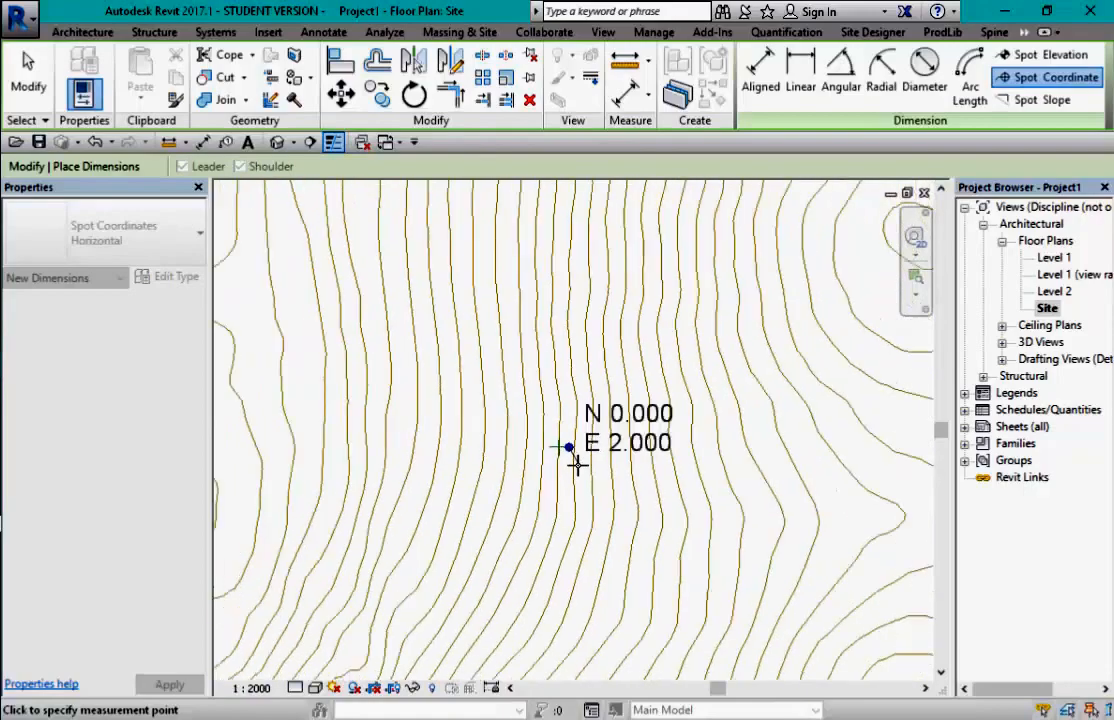
scroll(763, 348, down, 2)
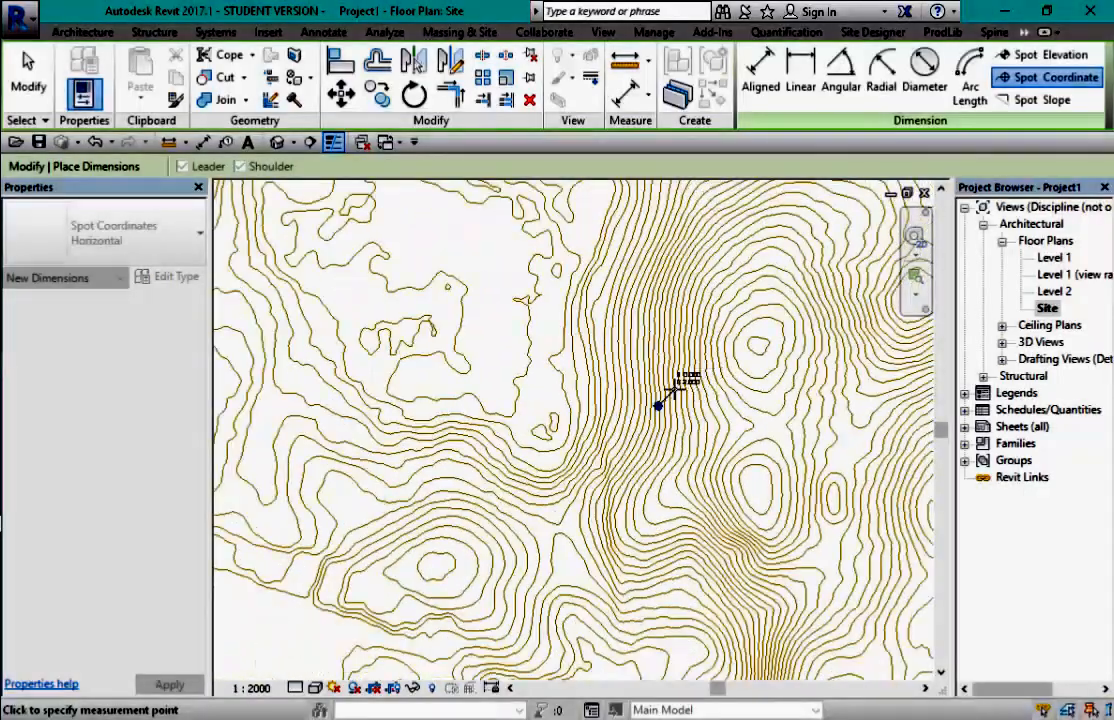
scroll(700, 385, up, 3)
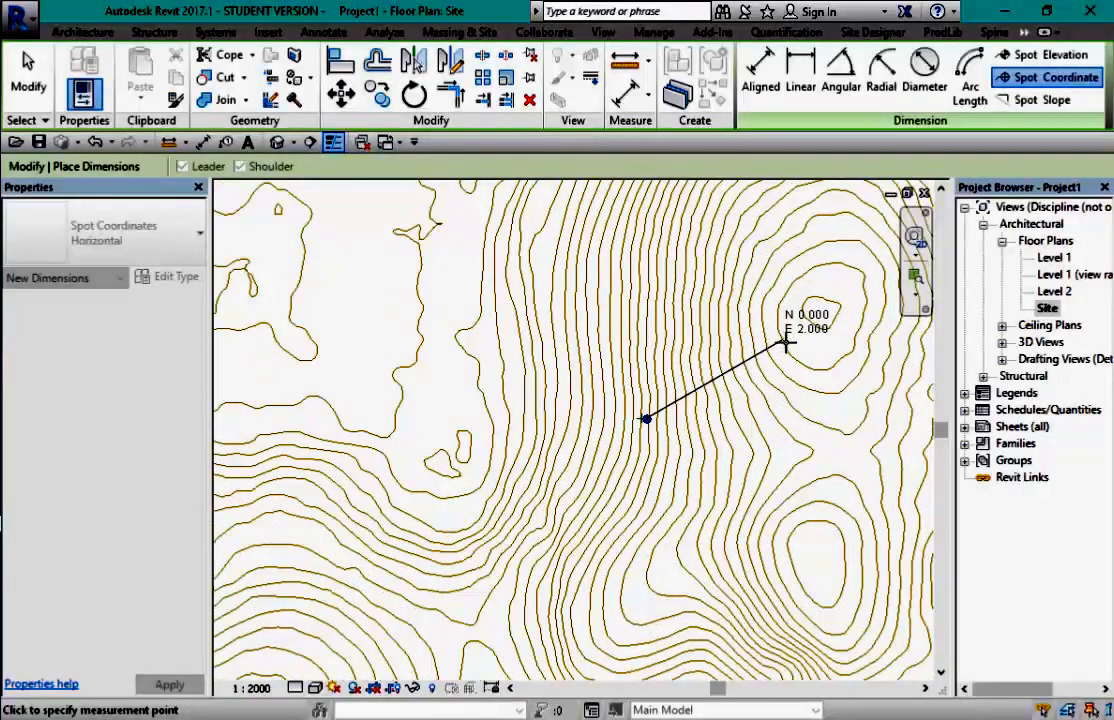
click(811, 342)
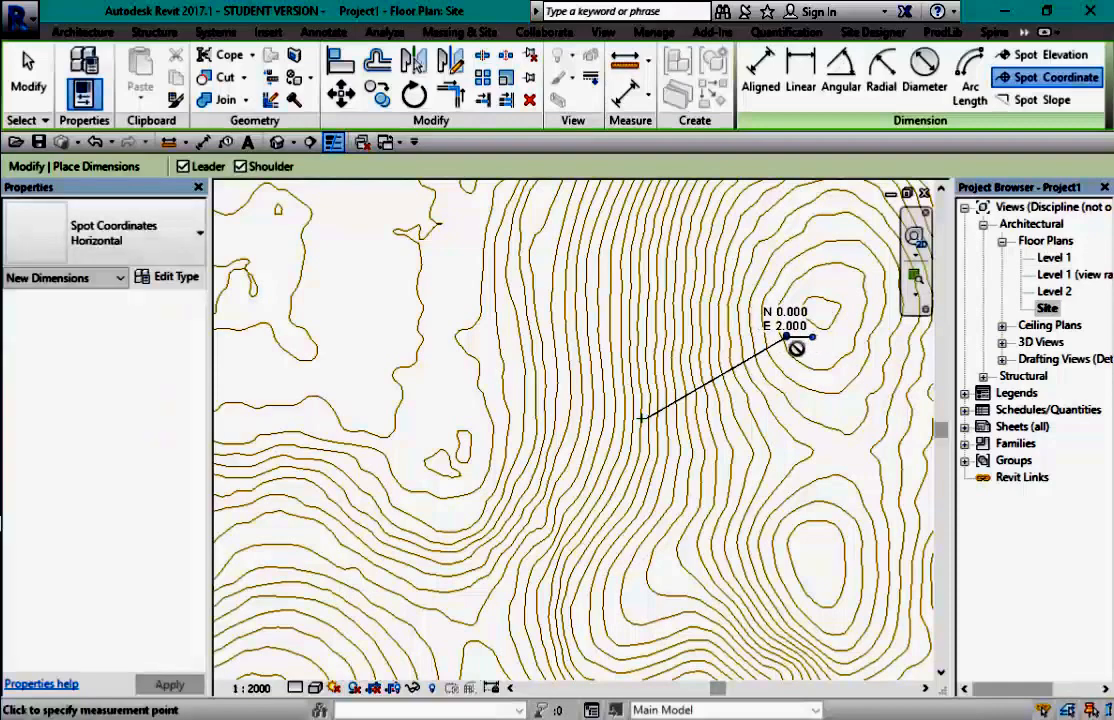
key(Escape)
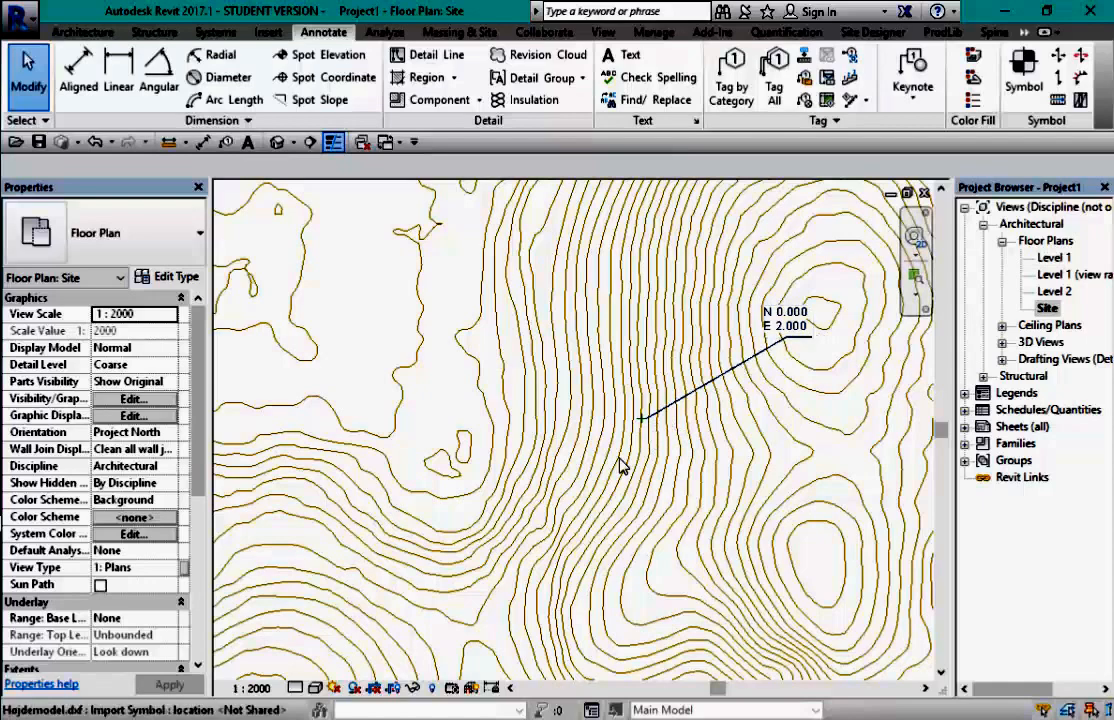
- Acquire shared coordinates from the contour import so the spot reads N 6165210.021, E 680831.859
click(653, 33)
click(340, 77)
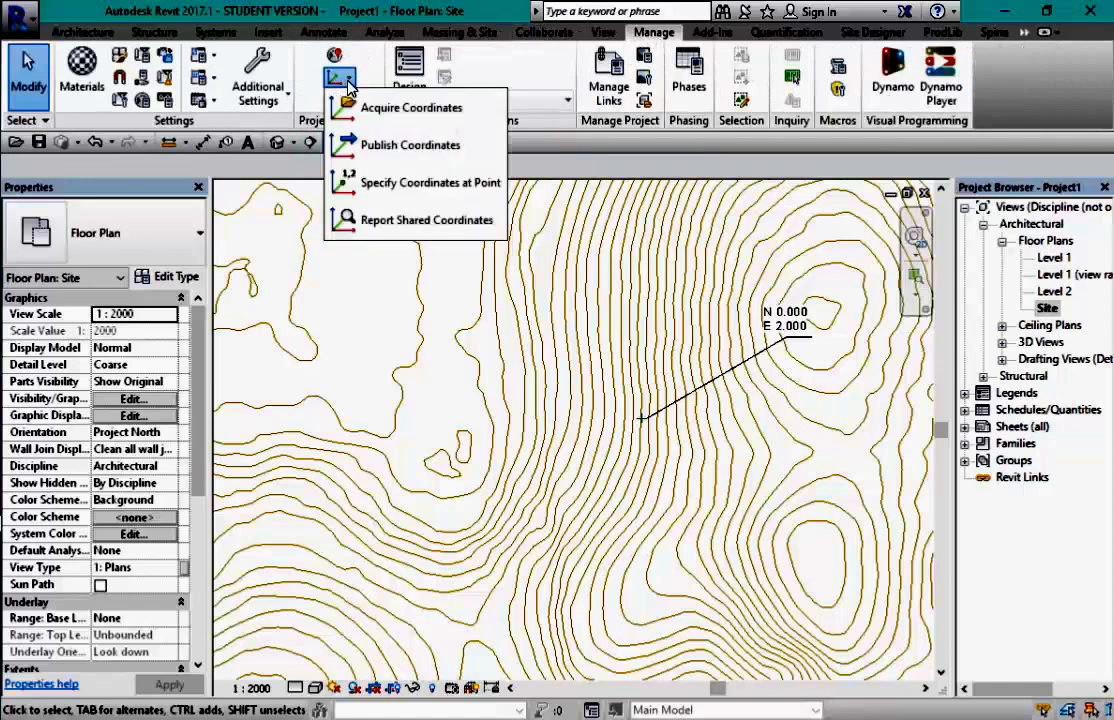
click(368, 107)
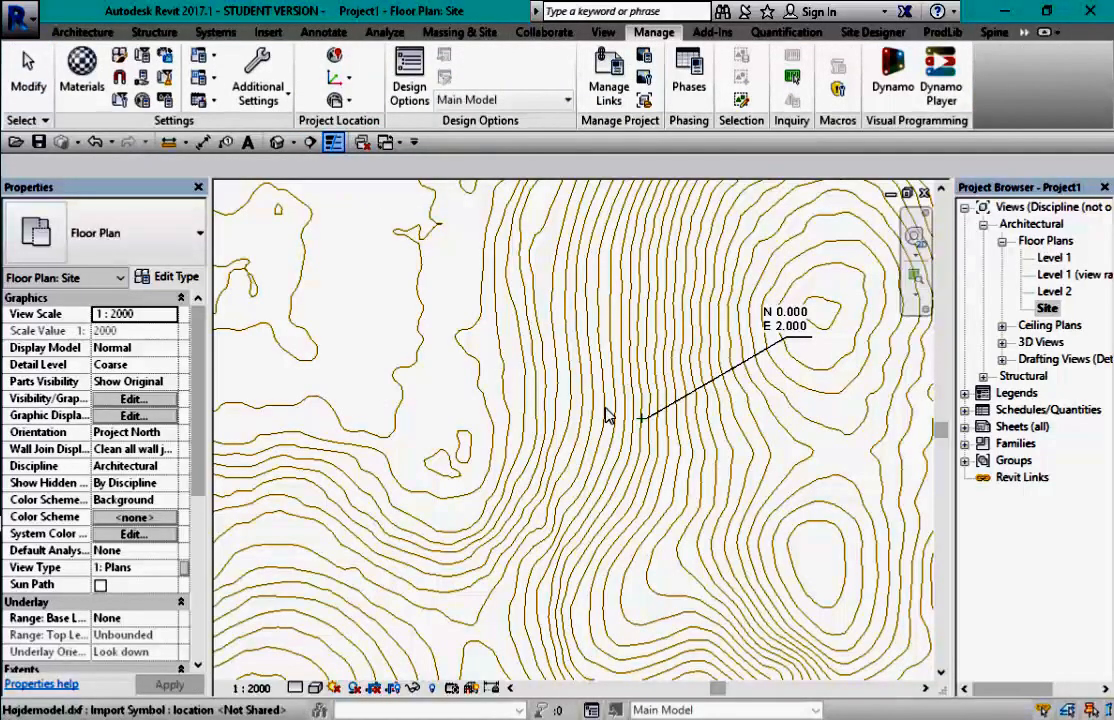
scroll(578, 382, down, 6)
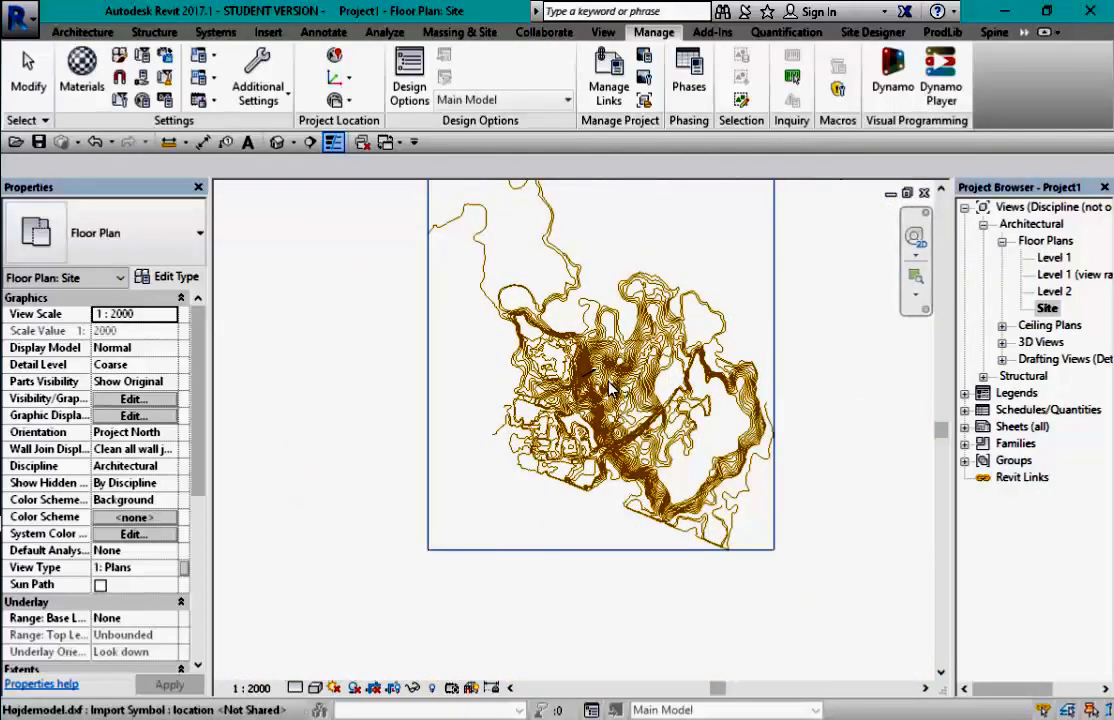
scroll(612, 390, up, 8)
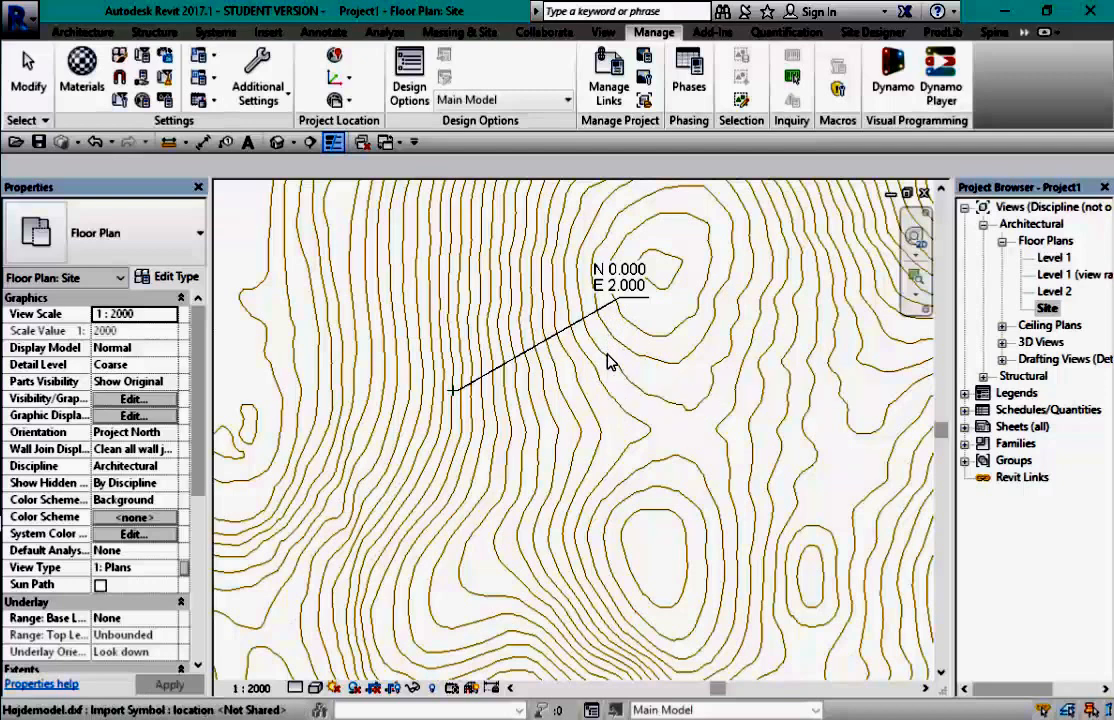
click(610, 362)
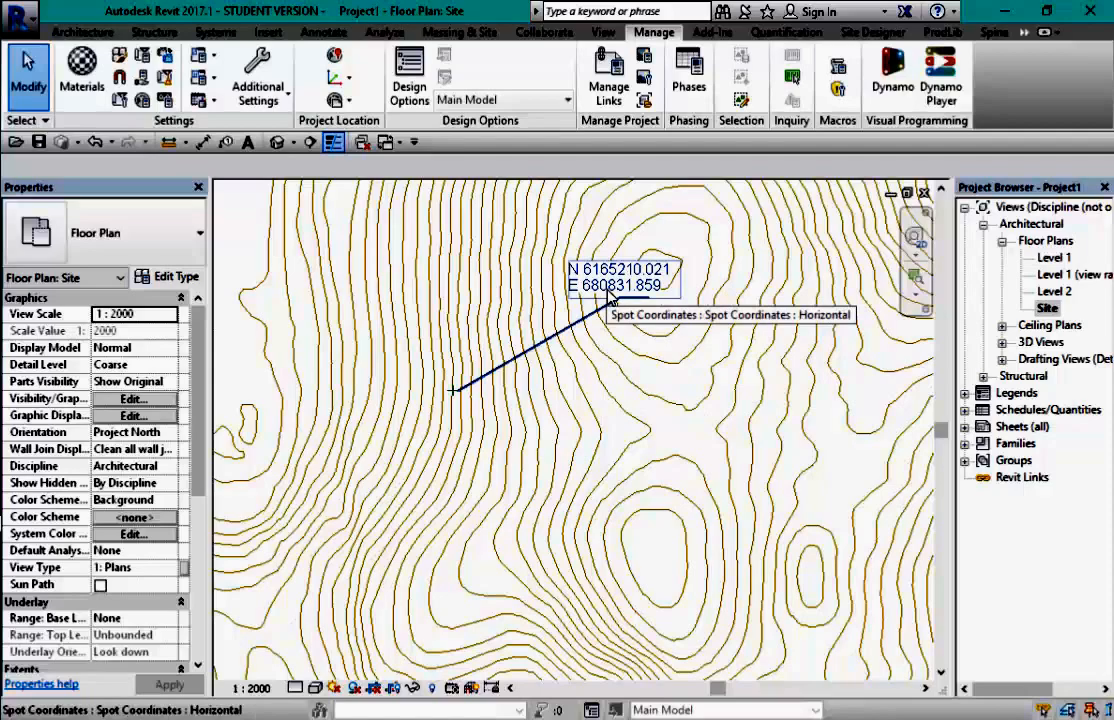
scroll(620, 308, down, 2)
scroll(627, 315, down, 1)
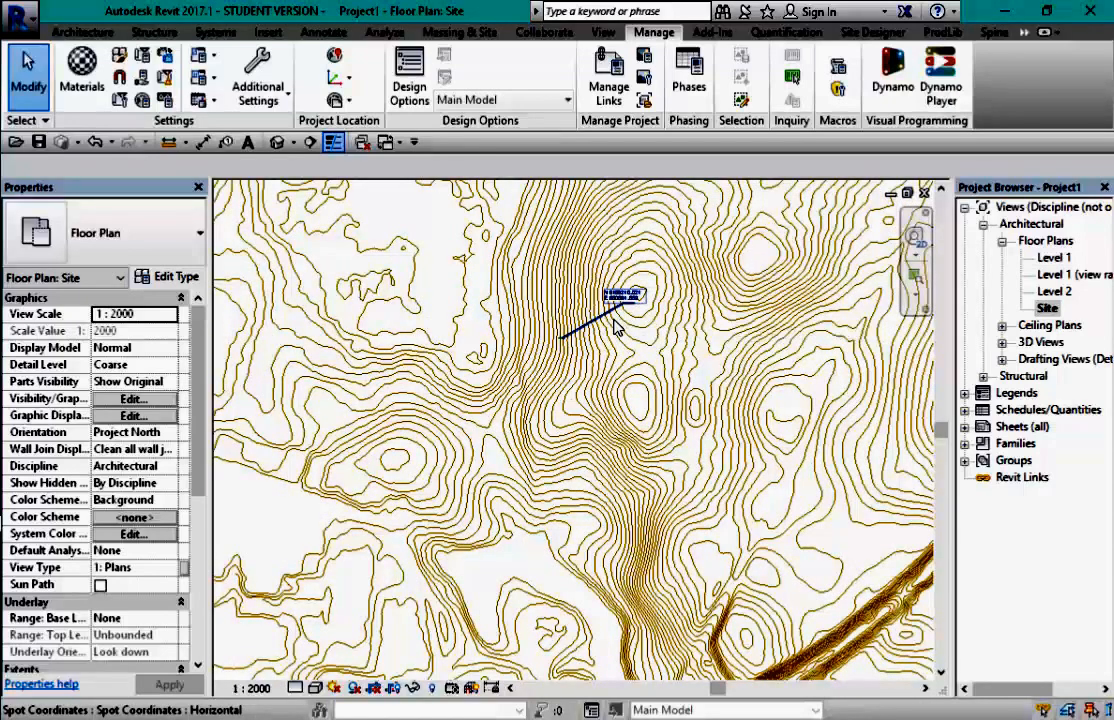
click(274, 35)
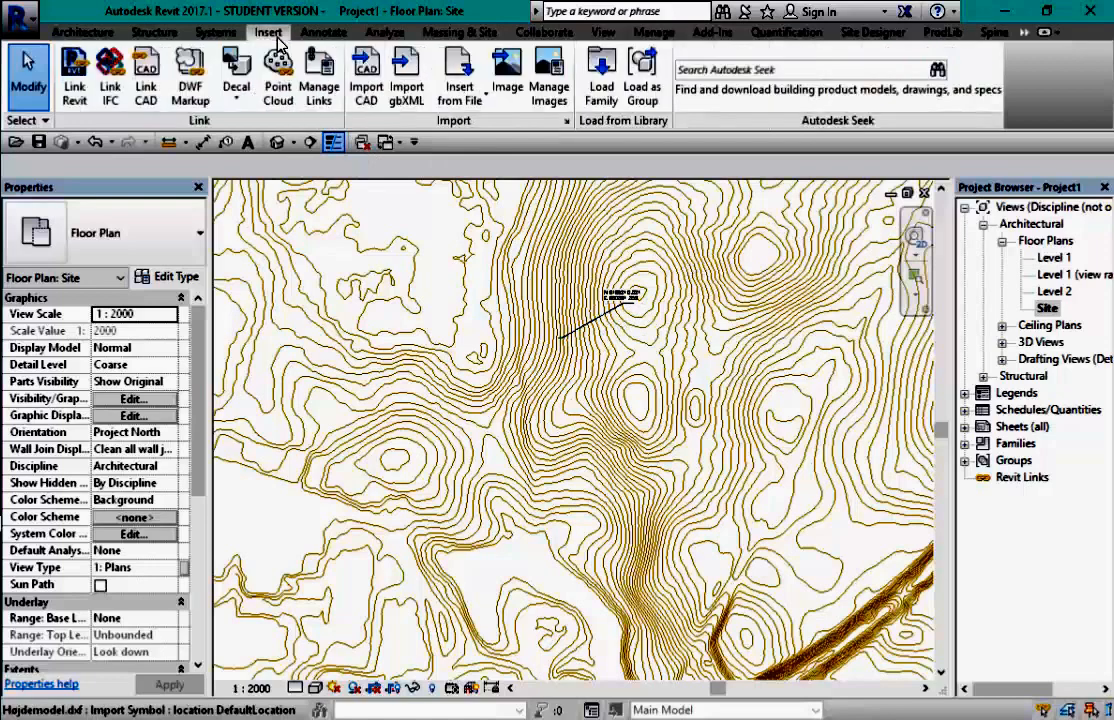
- Choose MINIMAKS.dxf in Link CAD with Auto - By Shared Coordinates positioning and open it
click(146, 93)
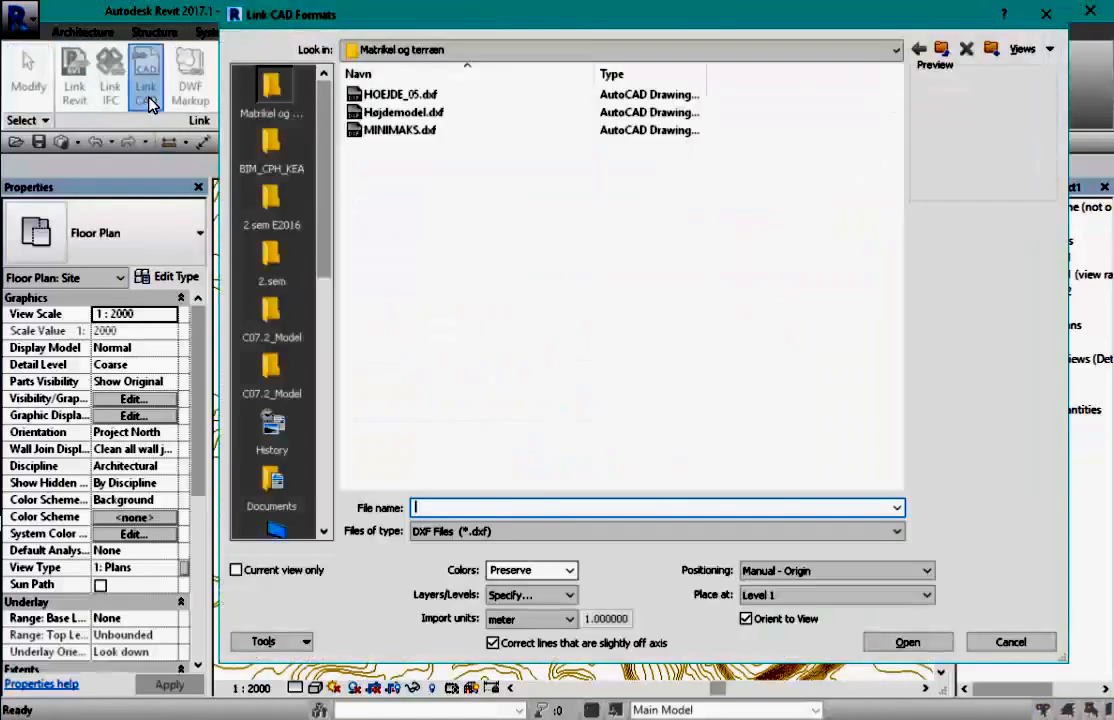
click(402, 130)
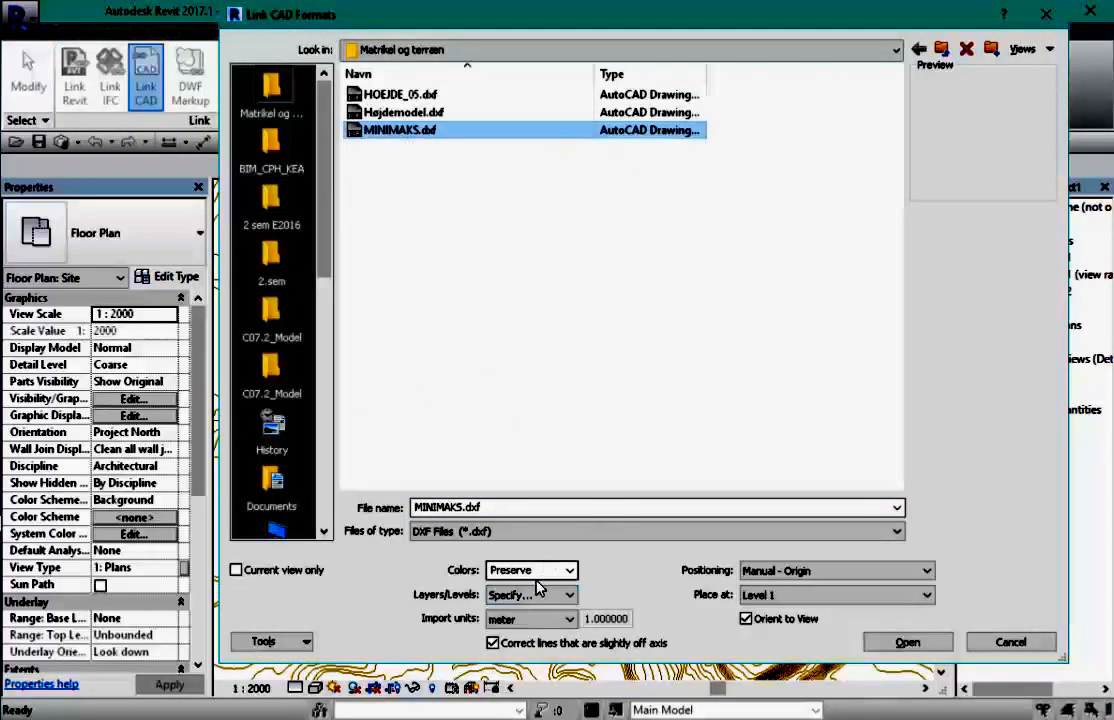
click(928, 572)
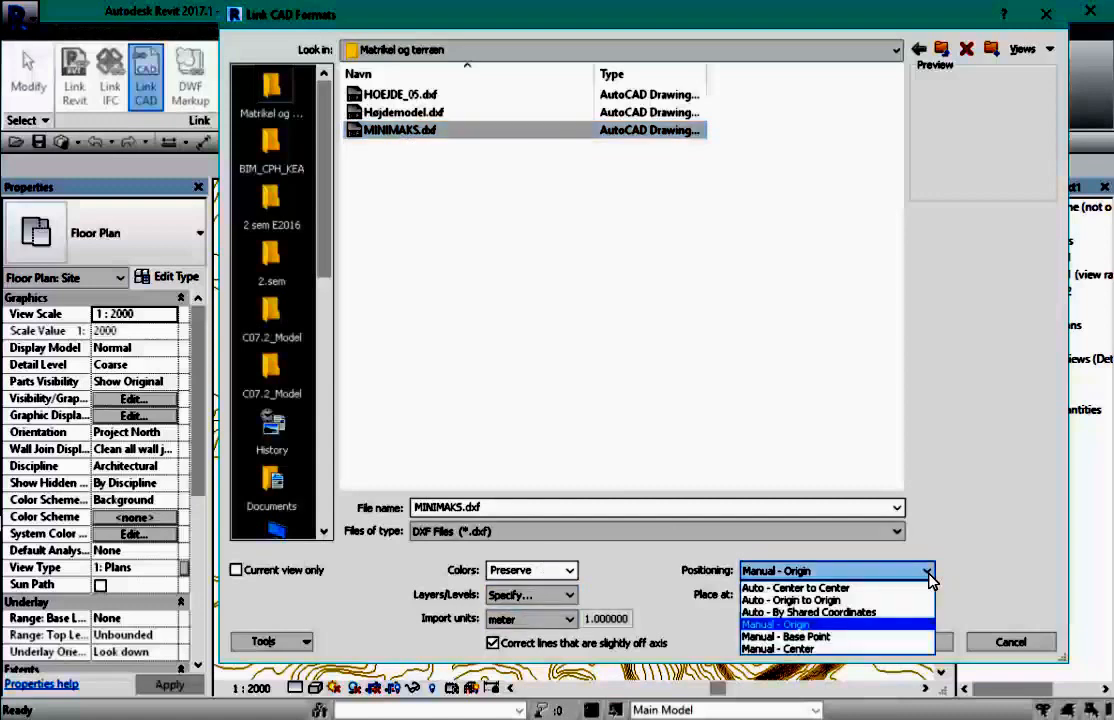
click(866, 613)
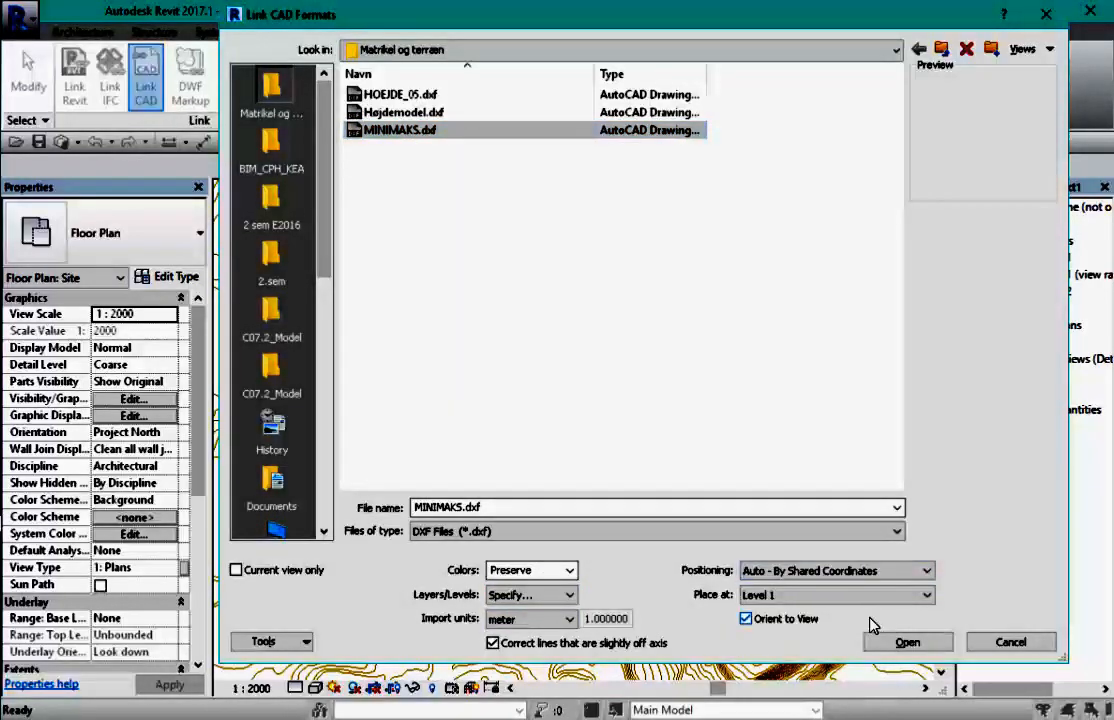
click(914, 647)
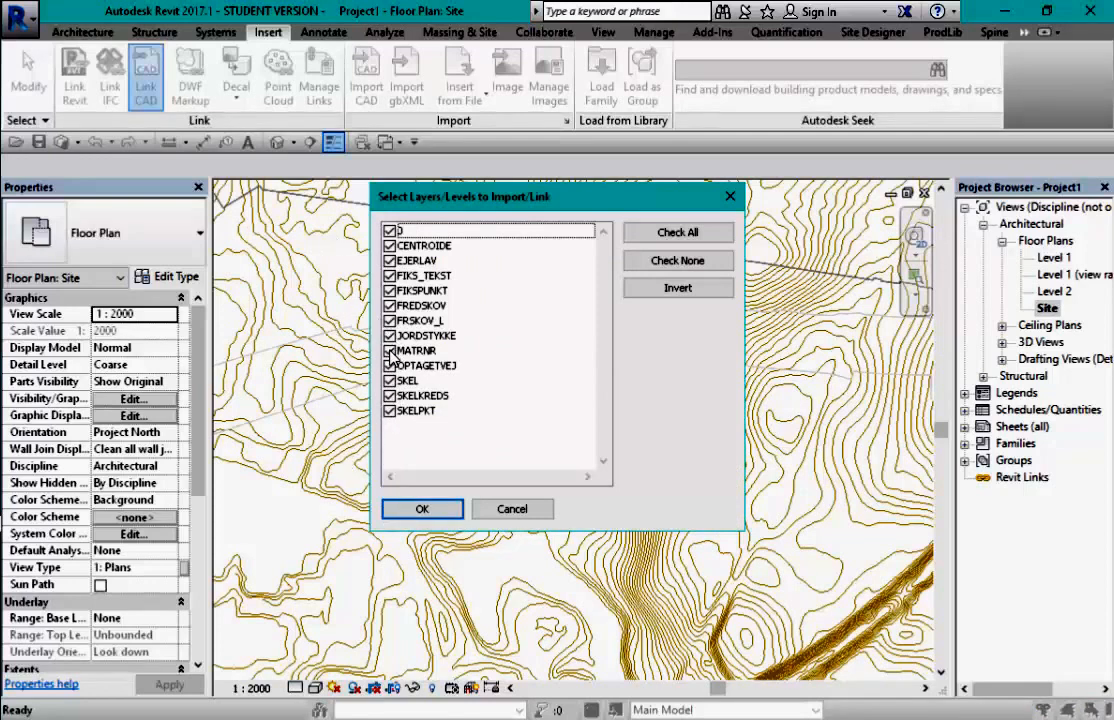
- Clear all layers, tick MATRNR, SKEL and OPTAGETVEJ, confirm, and close the coordinate warning with Luk
click(703, 261)
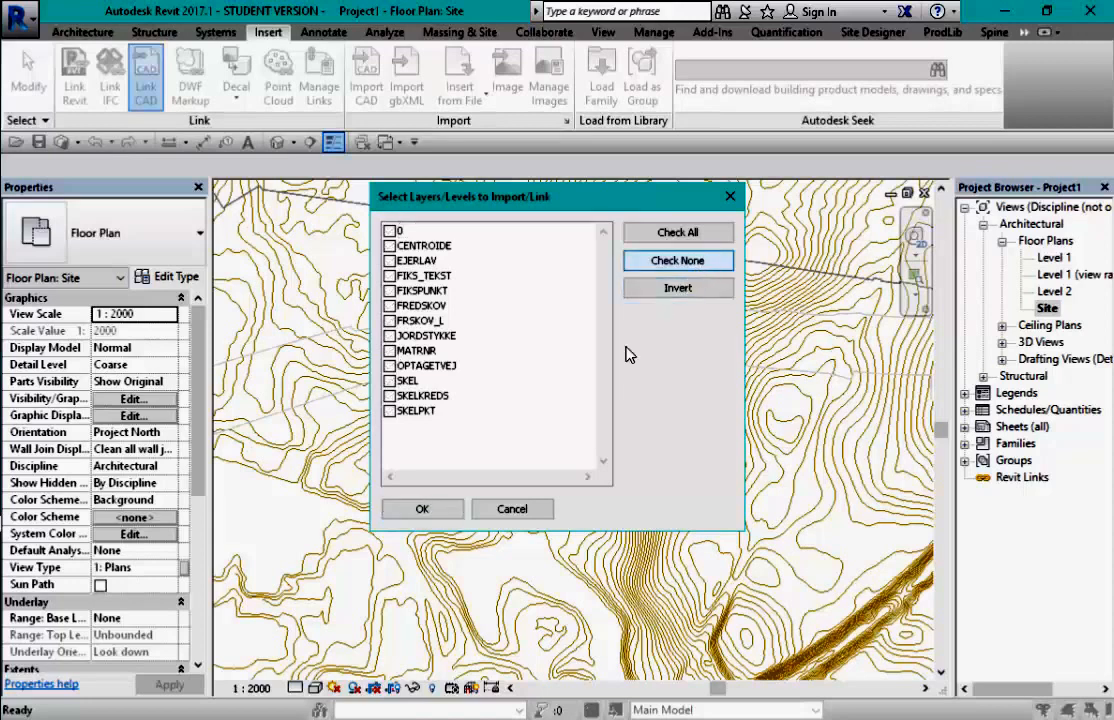
click(391, 351)
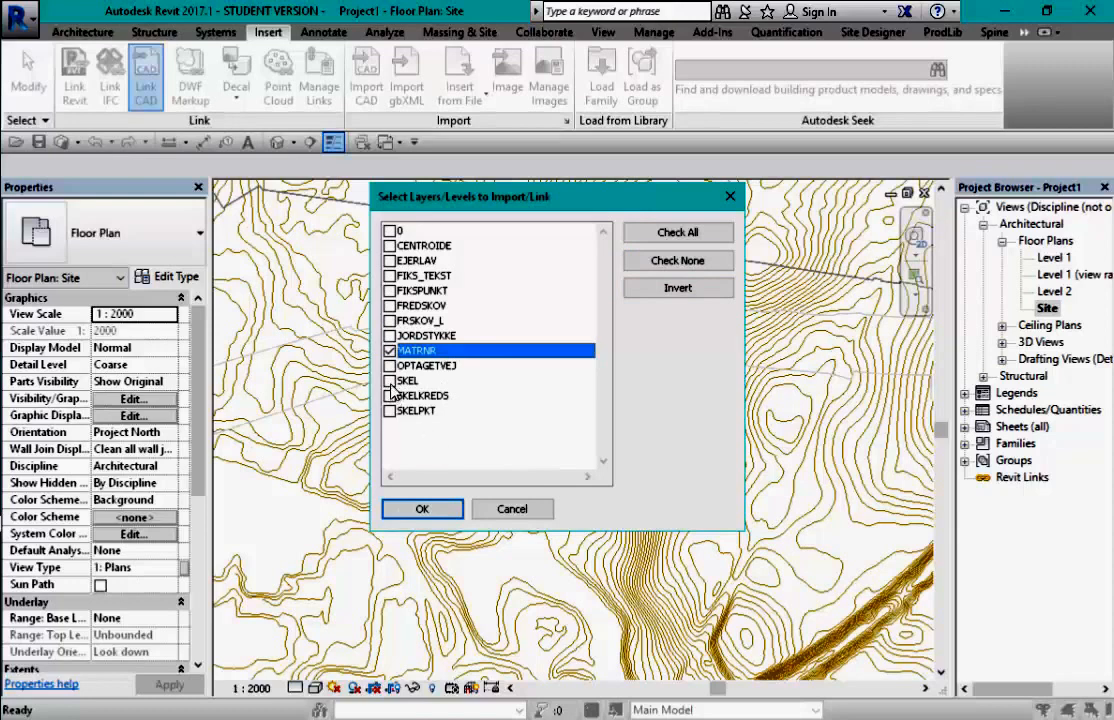
click(391, 381)
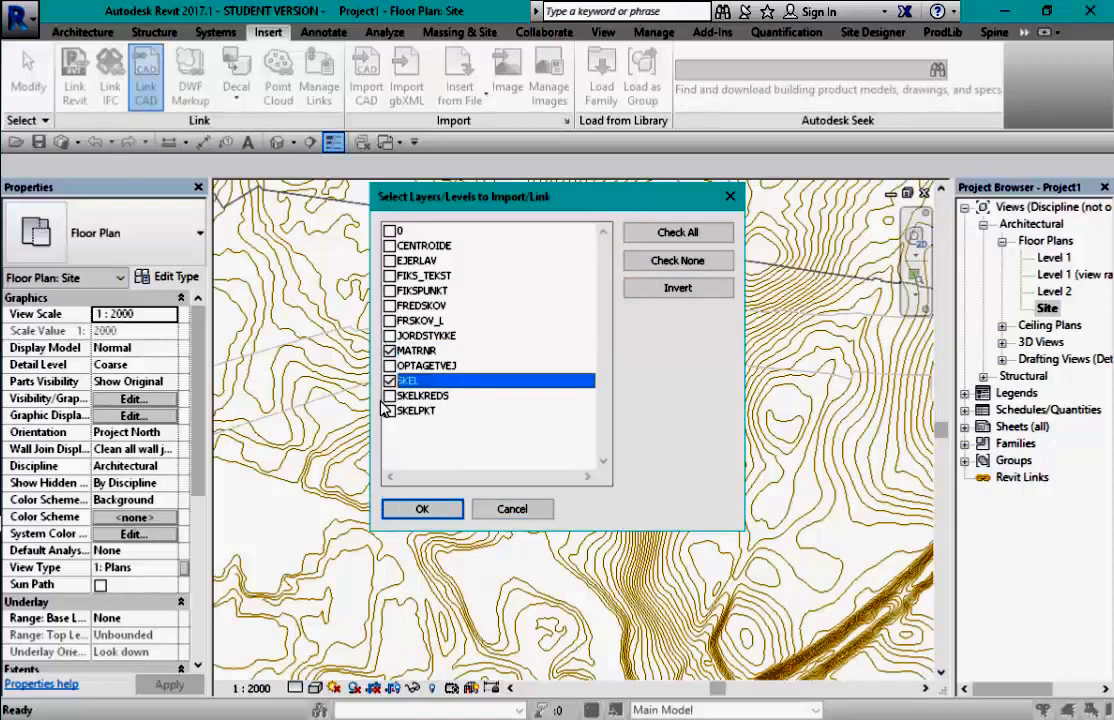
click(390, 366)
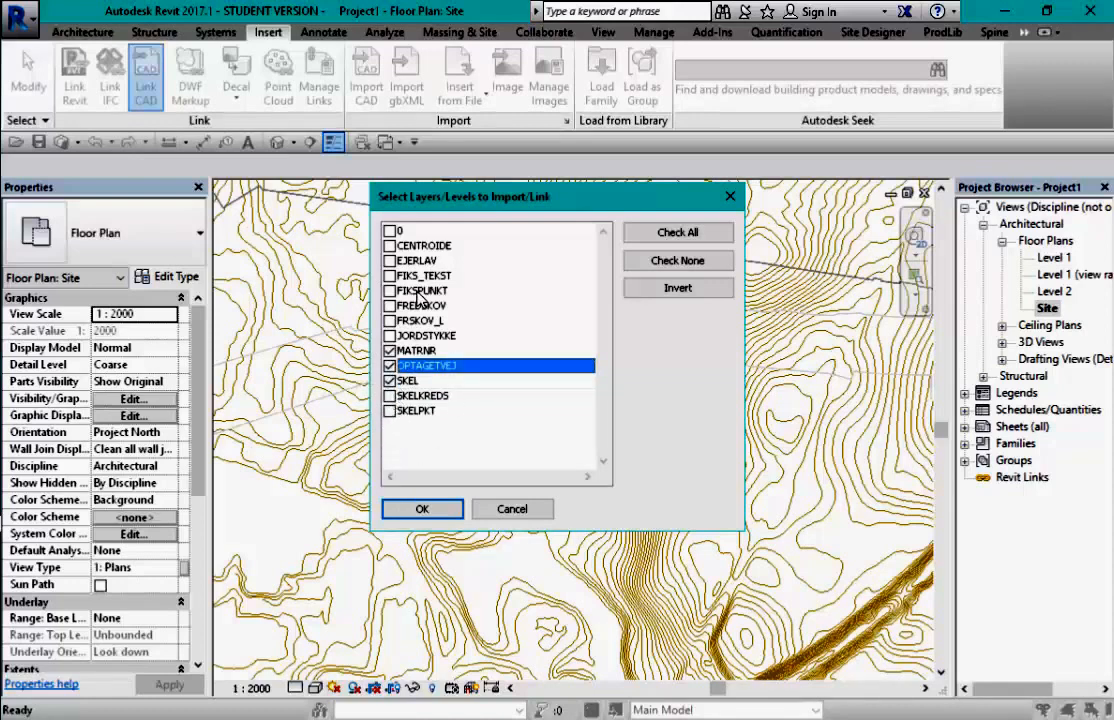
click(423, 510)
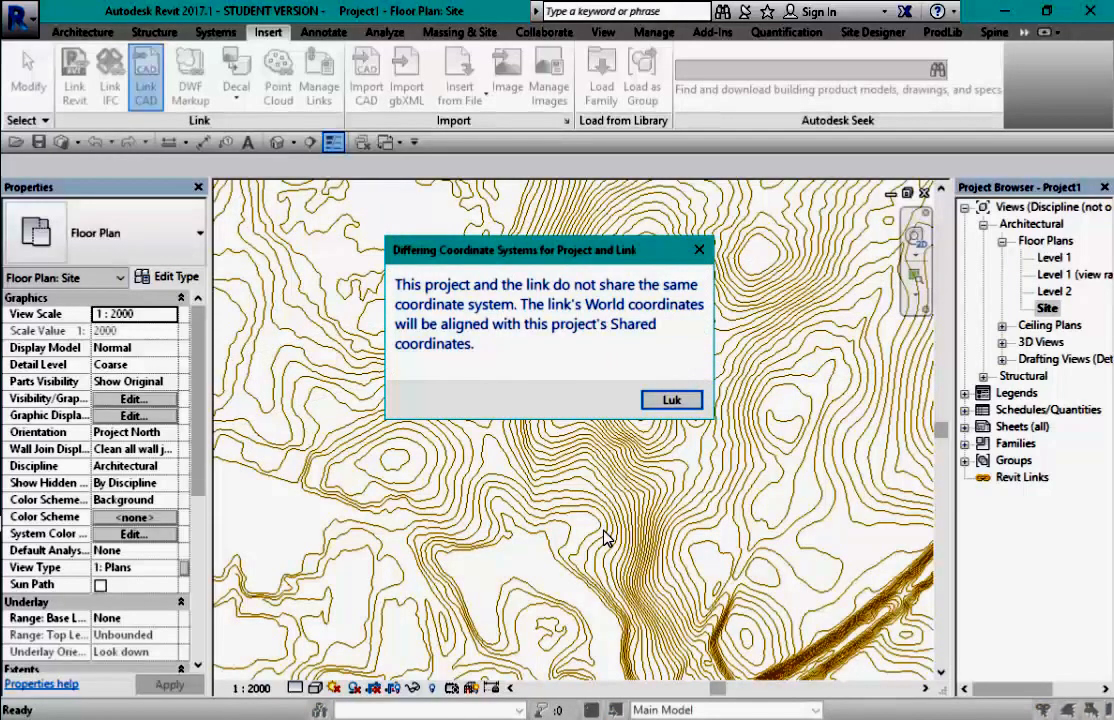
click(673, 400)
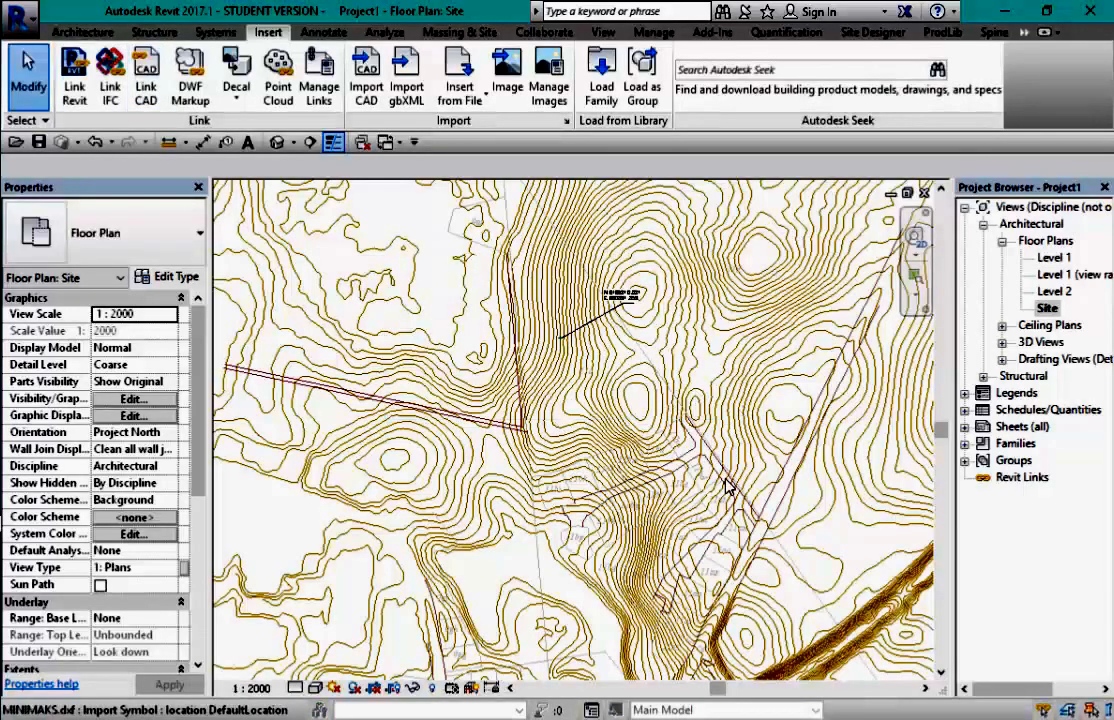
- Zoom and pan to compare the cadastral parcel lines with the contours around the lower road area
scroll(665, 385, down, 2)
scroll(762, 595, up, 3)
scroll(735, 585, down, 1)
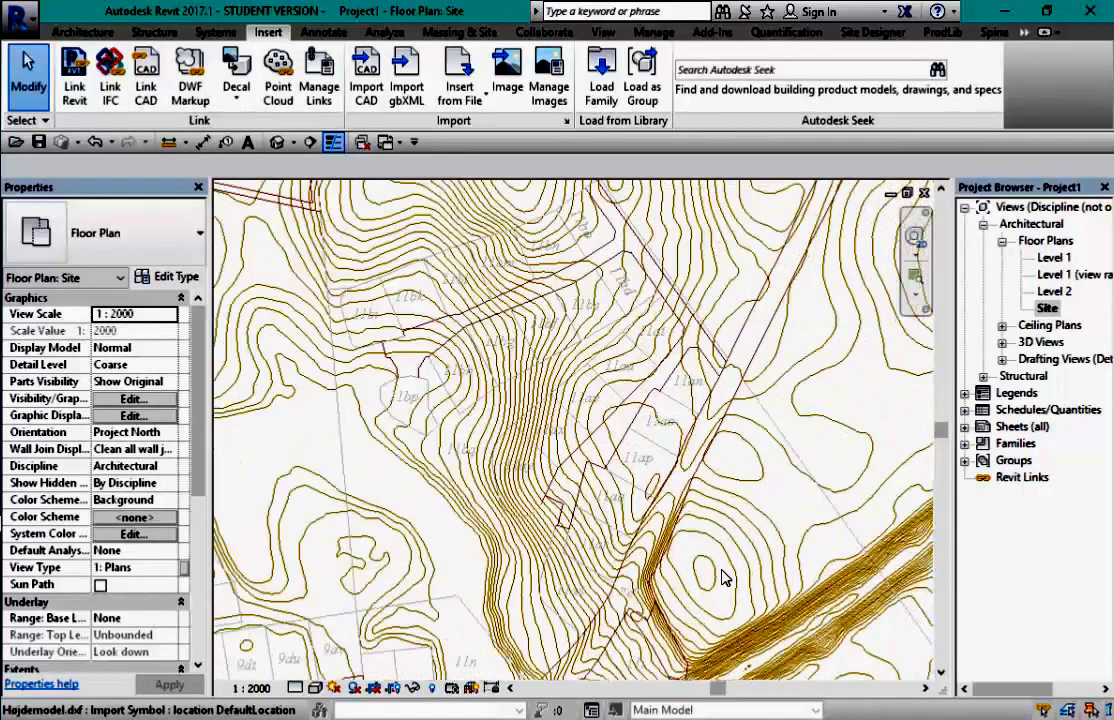
middle_drag(709, 575, 680, 405)
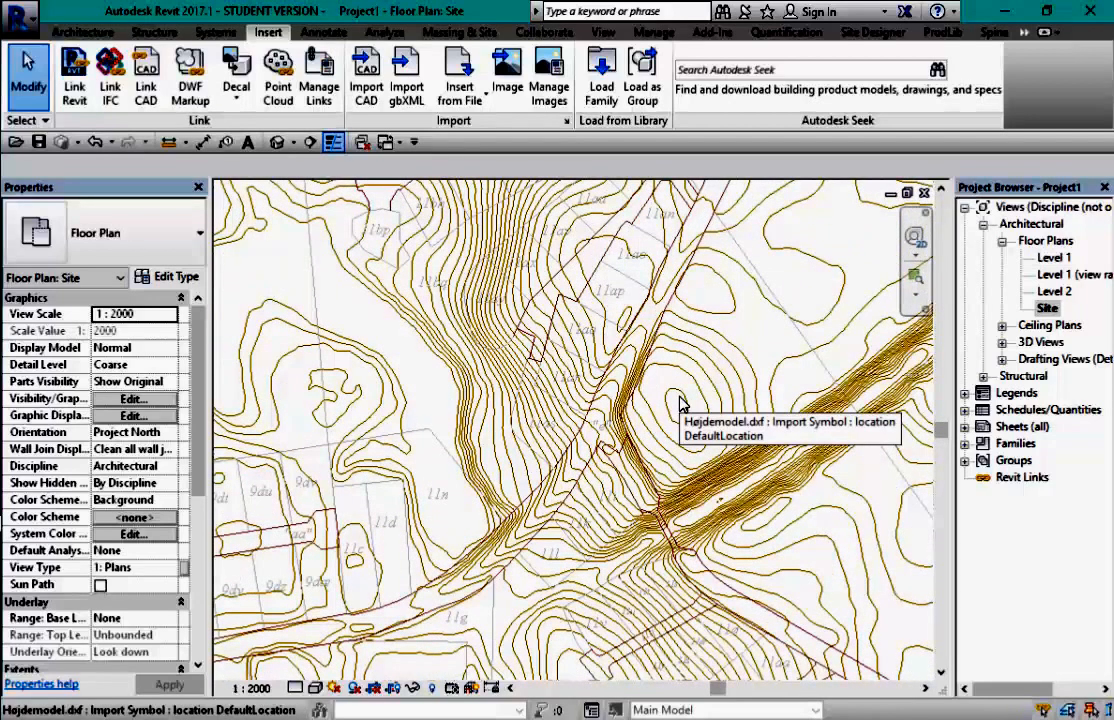
scroll(604, 320, up, 5)
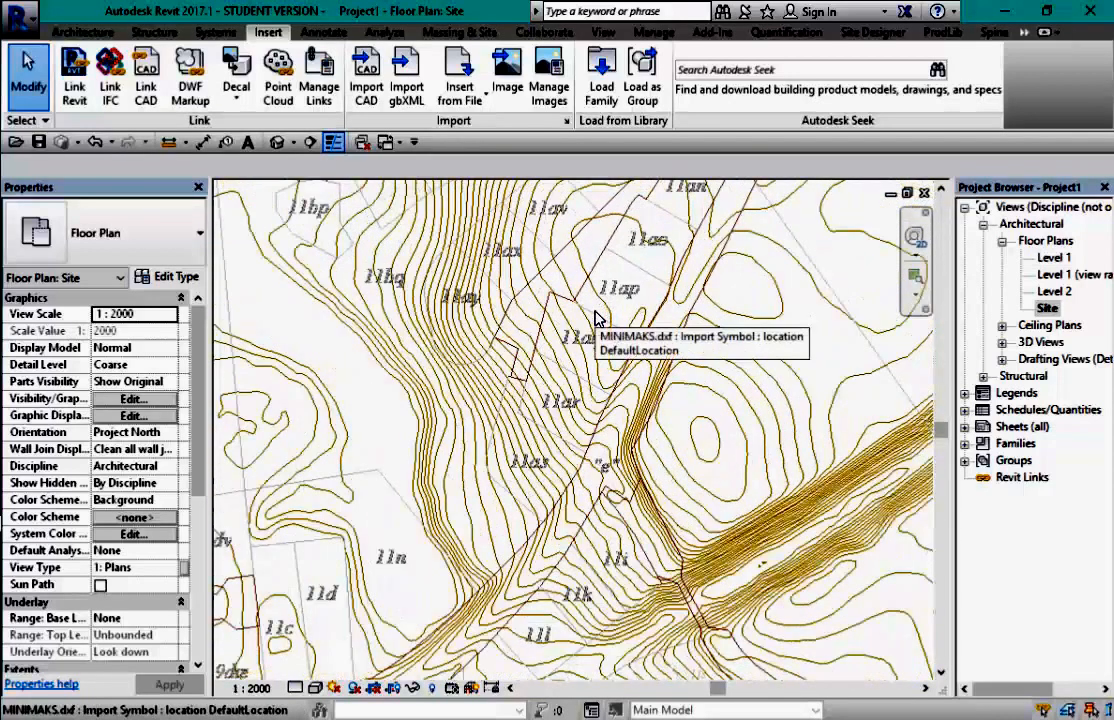
scroll(580, 325, down, 4)
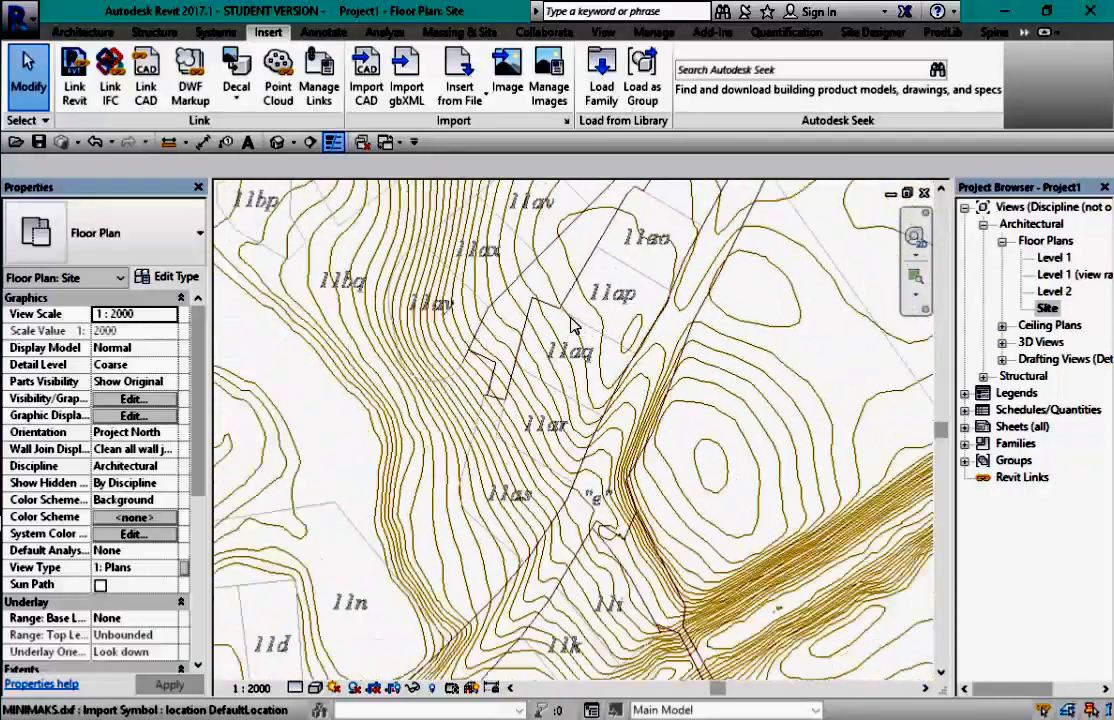
scroll(571, 322, down, 2)
- Check the upper contours, recentre on the contour area and zoom out to the full drawing
middle_drag(637, 318, 640, 536)
scroll(527, 490, up, 2)
scroll(477, 446, up, 2)
scroll(477, 446, down, 2)
scroll(530, 488, down, 2)
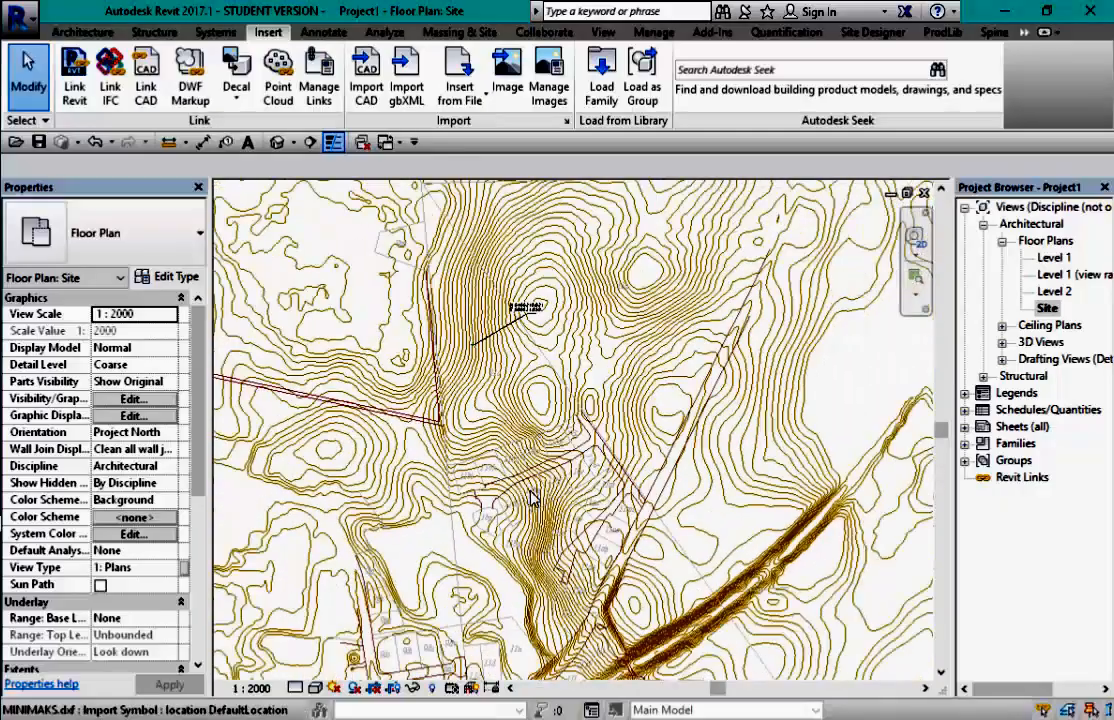
middle_drag(575, 443, 573, 434)
scroll(573, 434, down, 2)
scroll(493, 250, up, 5)
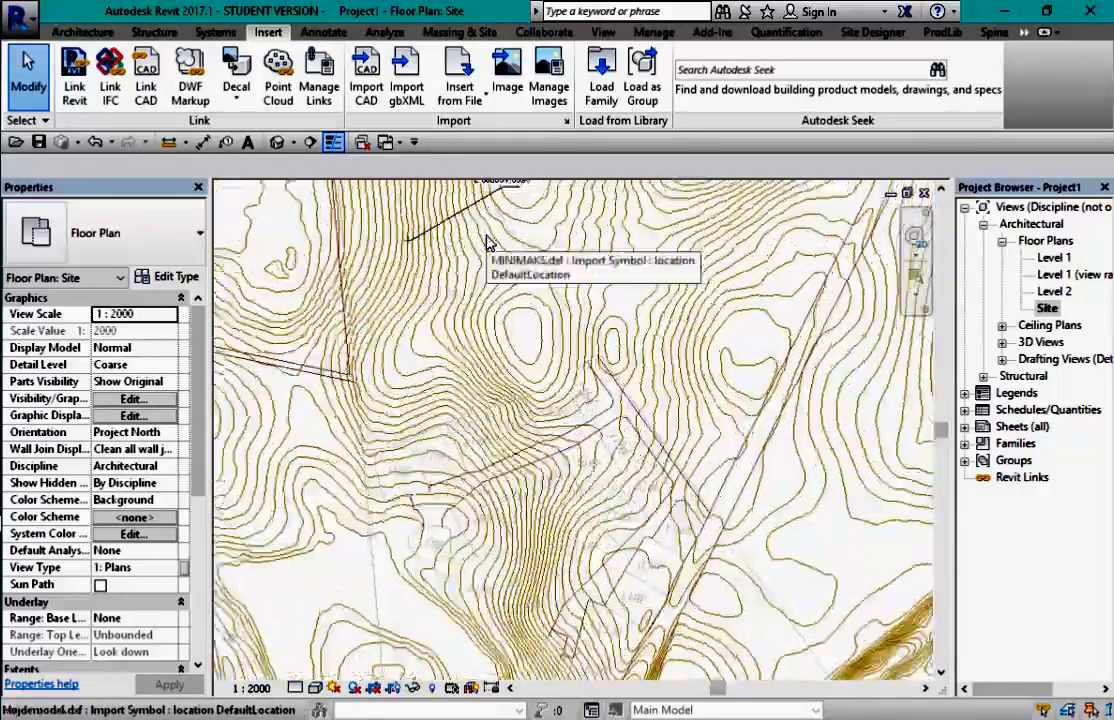
scroll(493, 250, down, 8)
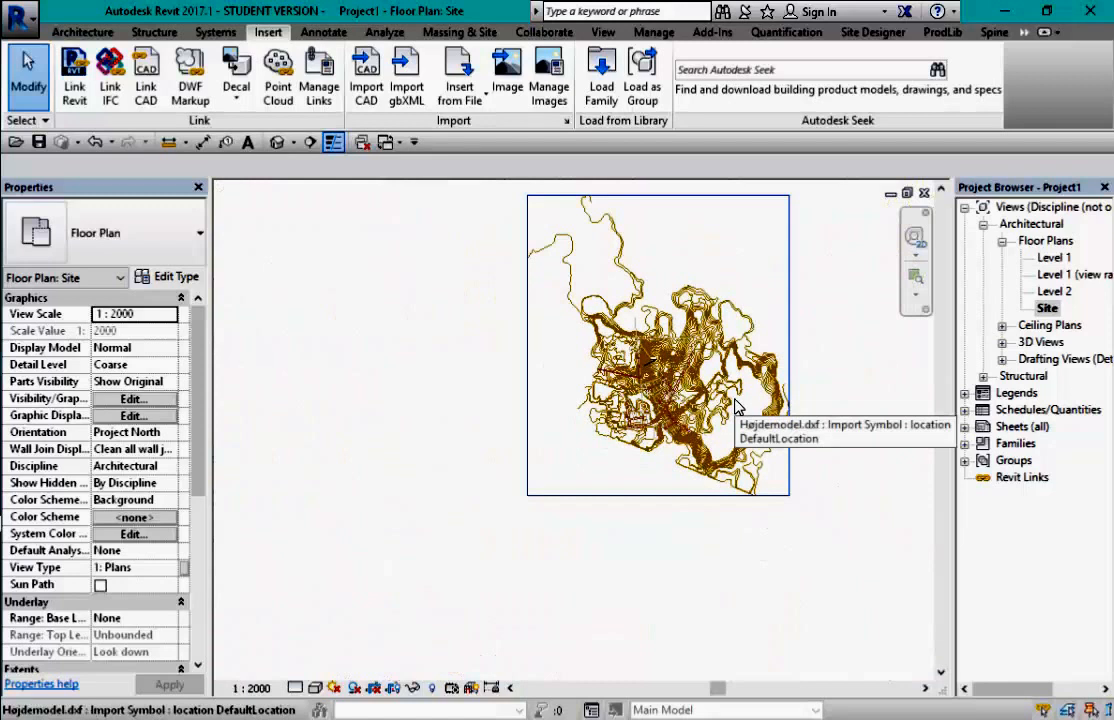
- Start a toposurface from the Højdemodel.dxf import, keeping layers 0 and KURVER_05M as points
click(460, 33)
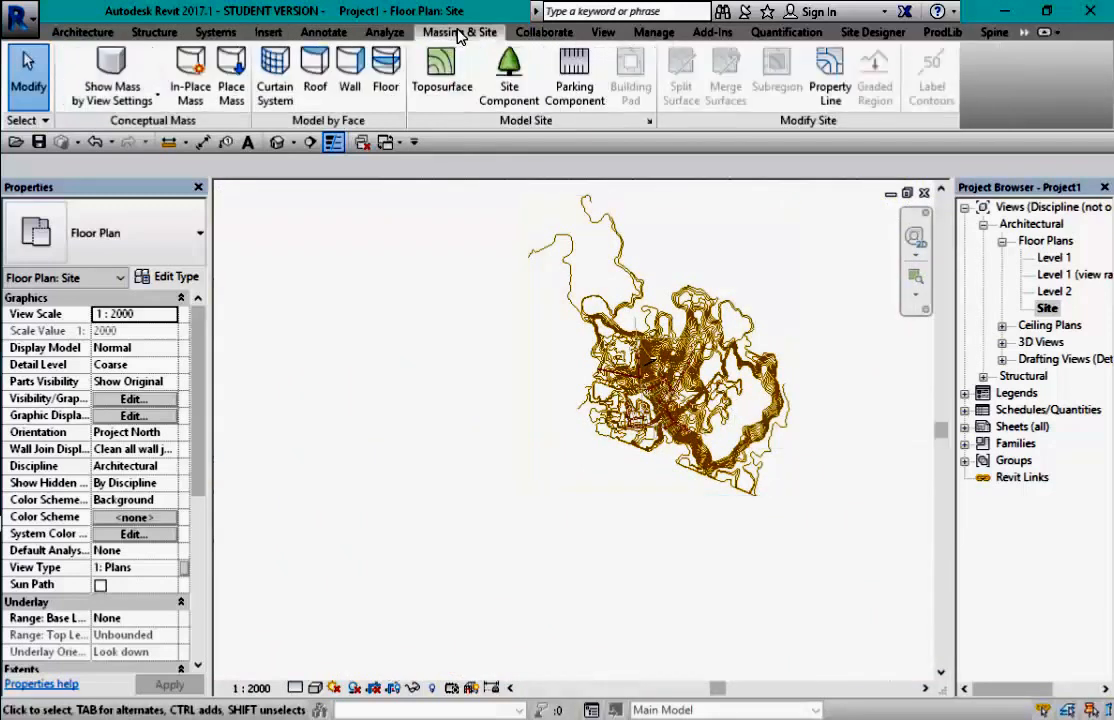
click(441, 78)
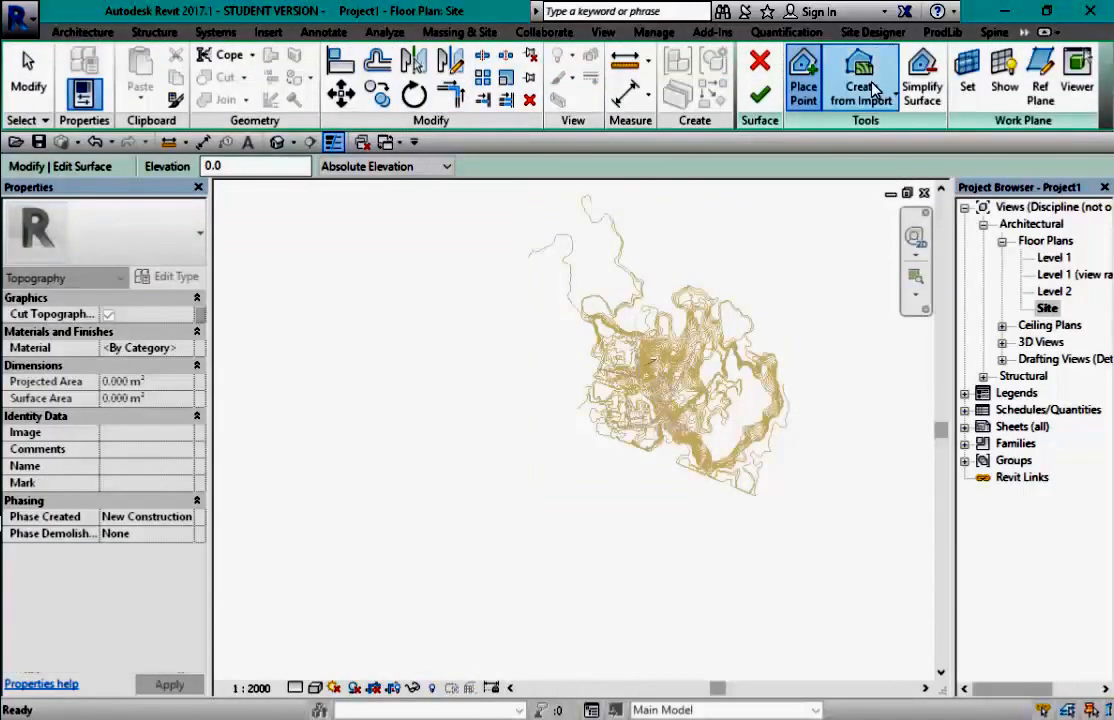
click(858, 93)
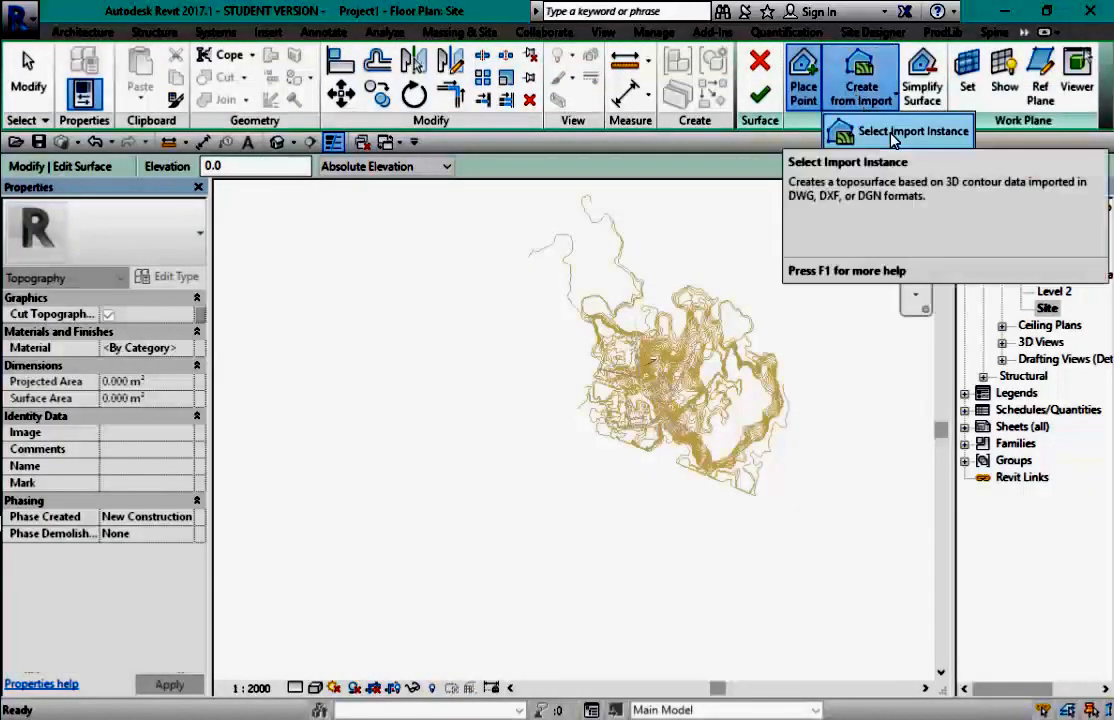
click(866, 131)
click(640, 283)
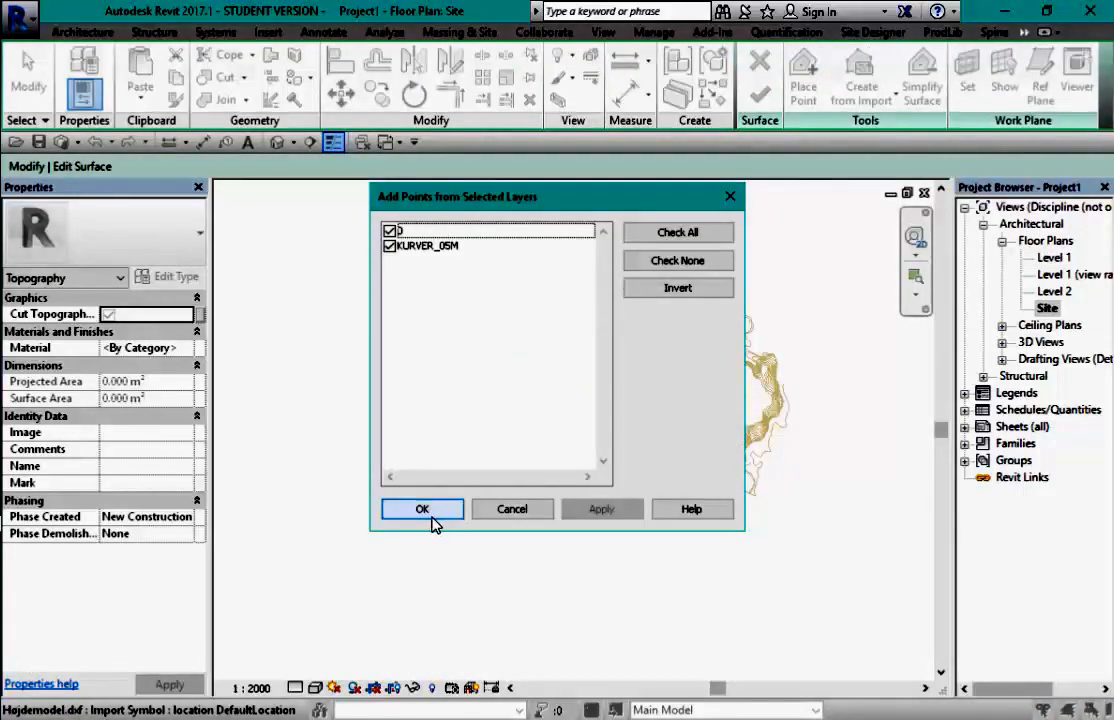
click(420, 510)
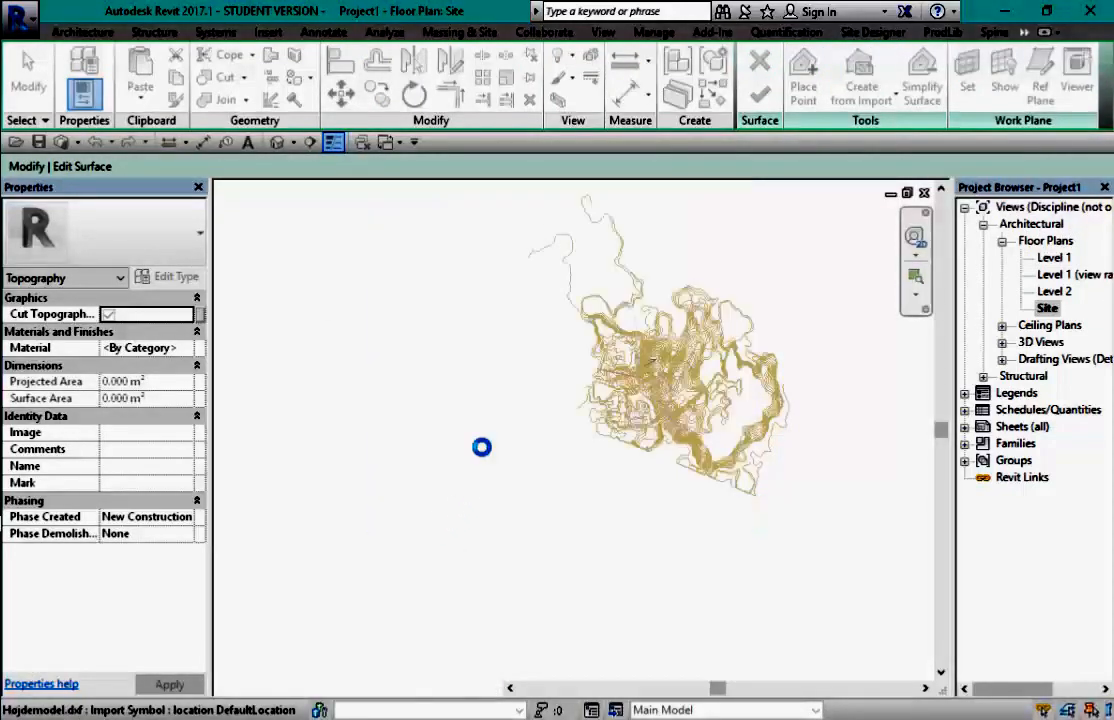
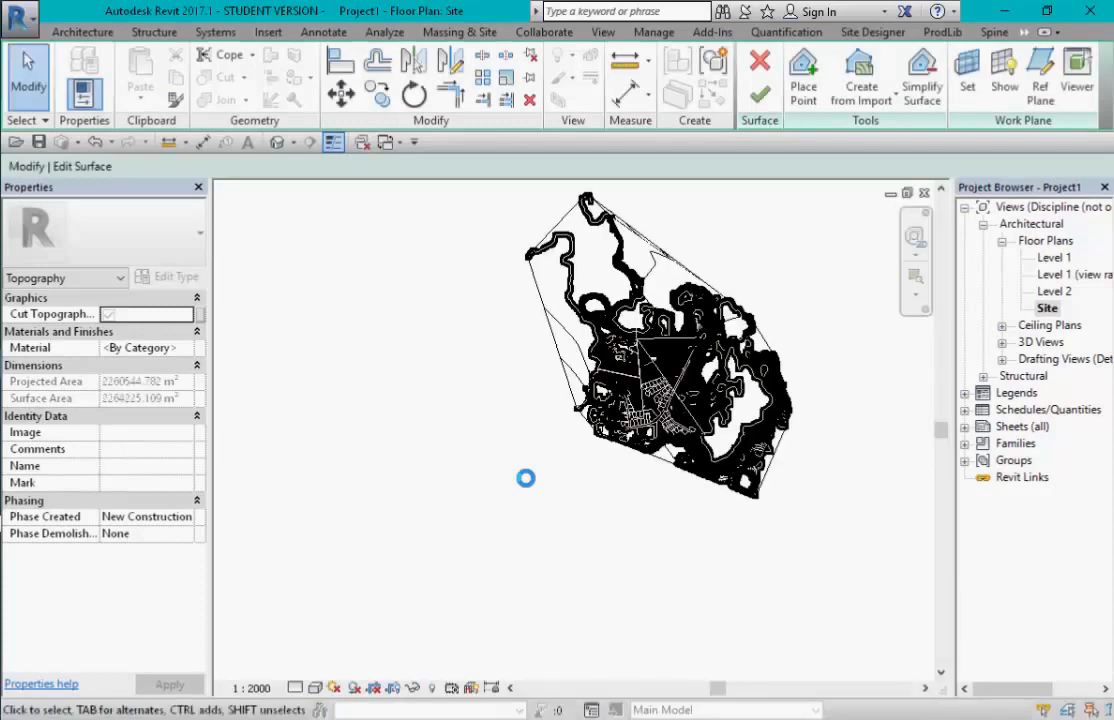
- Finish the toposurface built from the Højdemodel.dxf contours and select it to check it
click(754, 100)
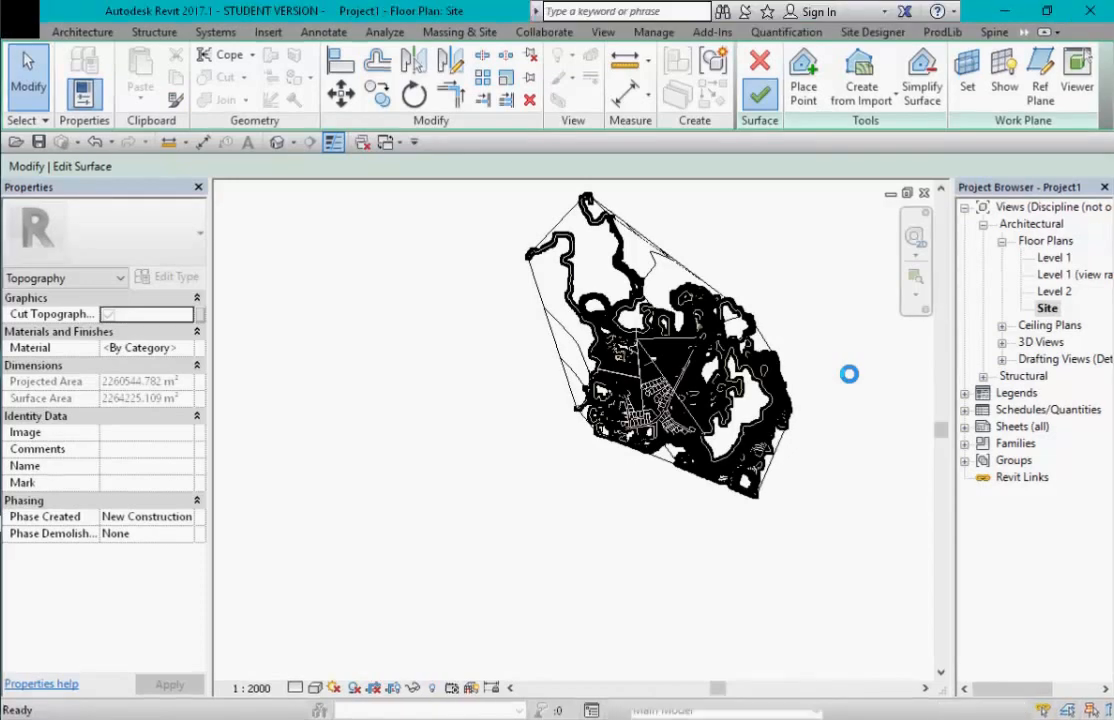
click(572, 275)
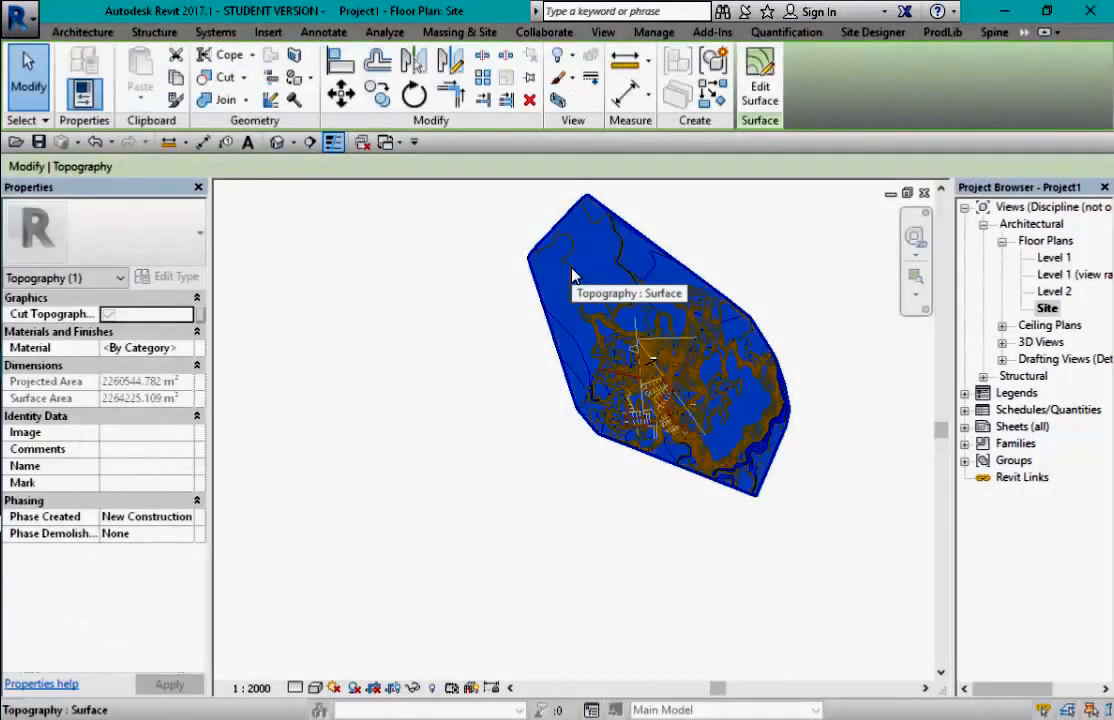
key(Escape)
scroll(625, 225, up, 3)
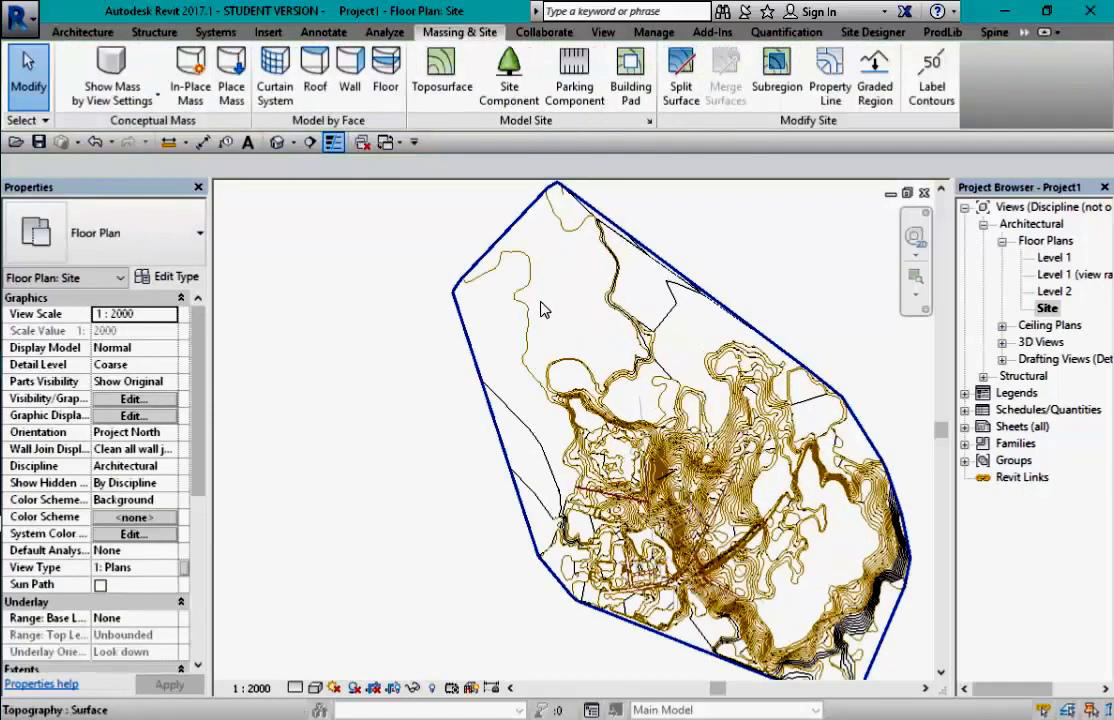
scroll(473, 300, down, 1)
- Inspect the imported Højdemodel.dxf contour drawing, then bring up the Annotate tools
click(465, 272)
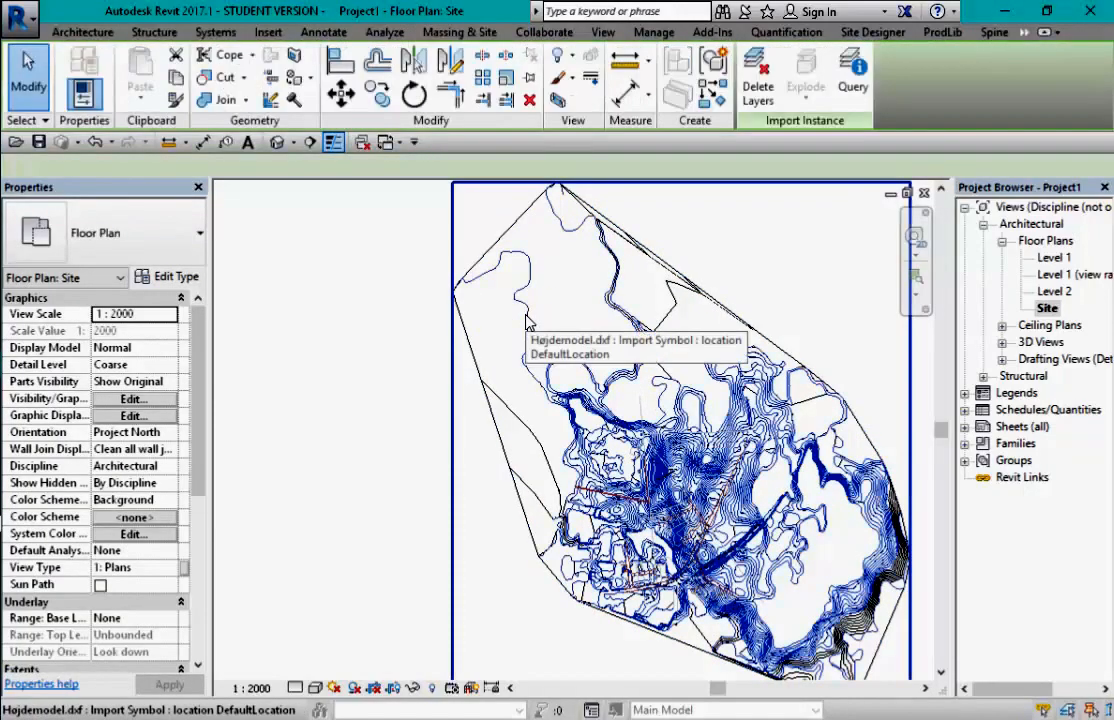
scroll(525, 302, down, 3)
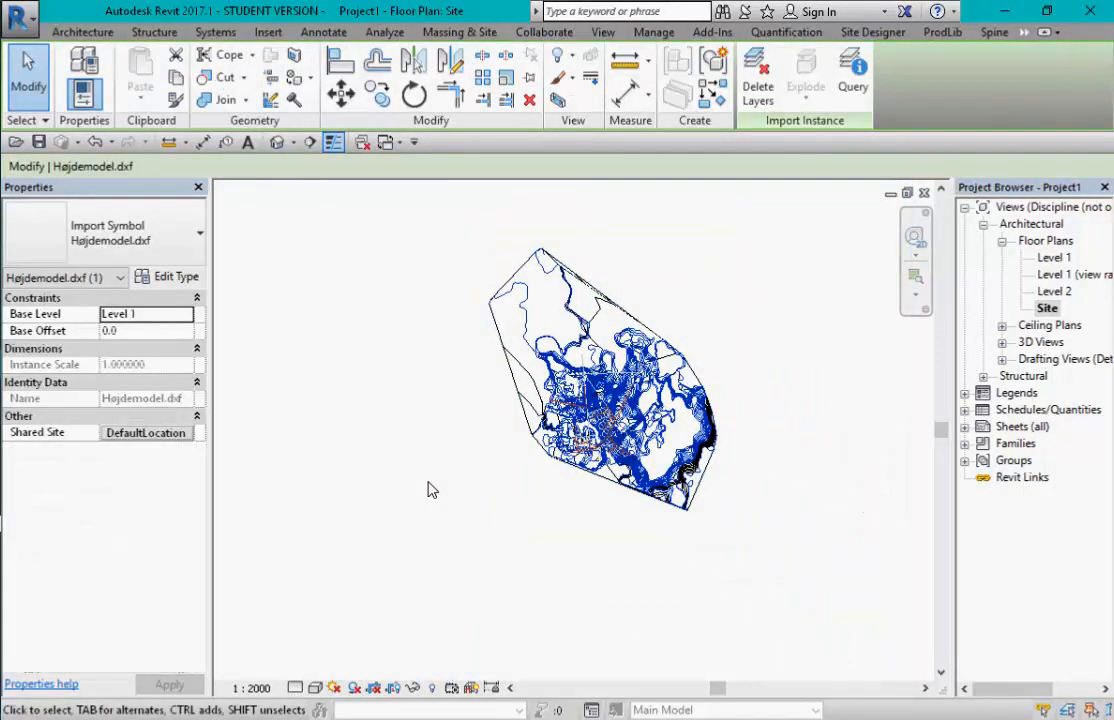
key(Escape)
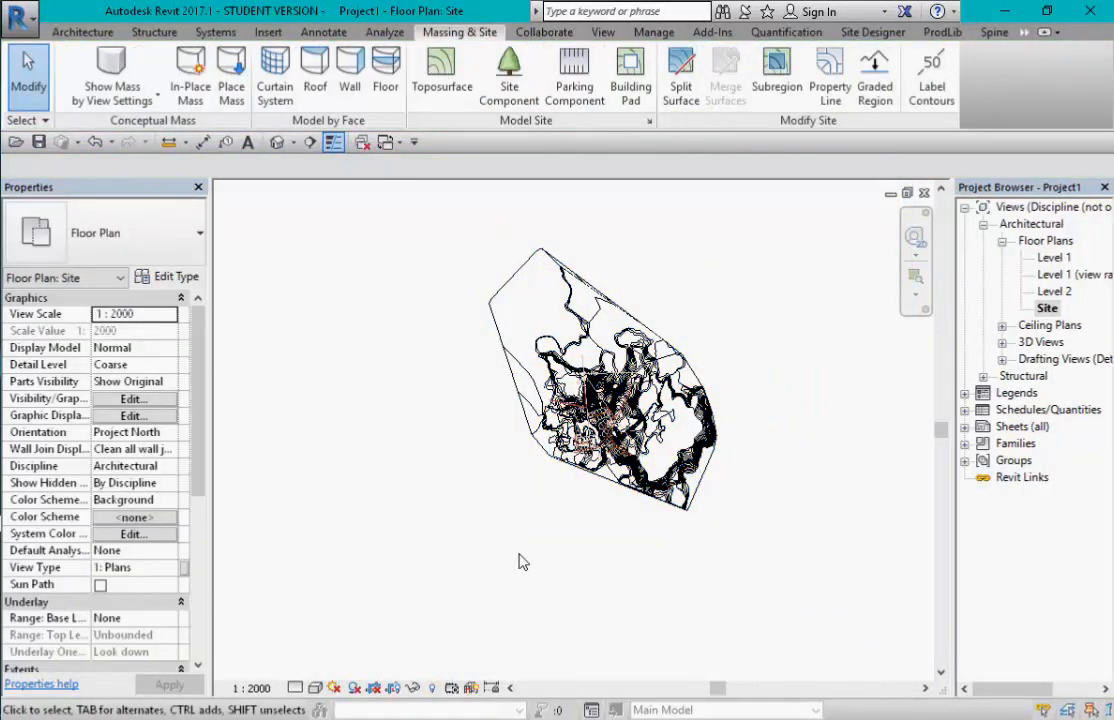
scroll(572, 452, up, 5)
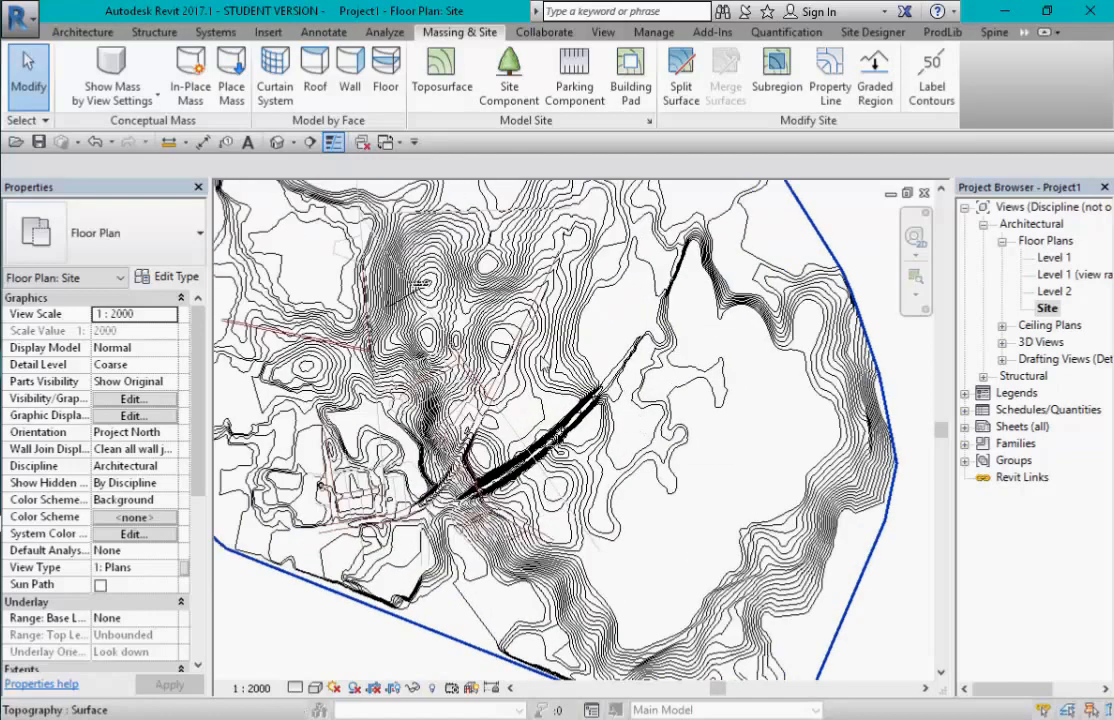
click(323, 32)
click(322, 54)
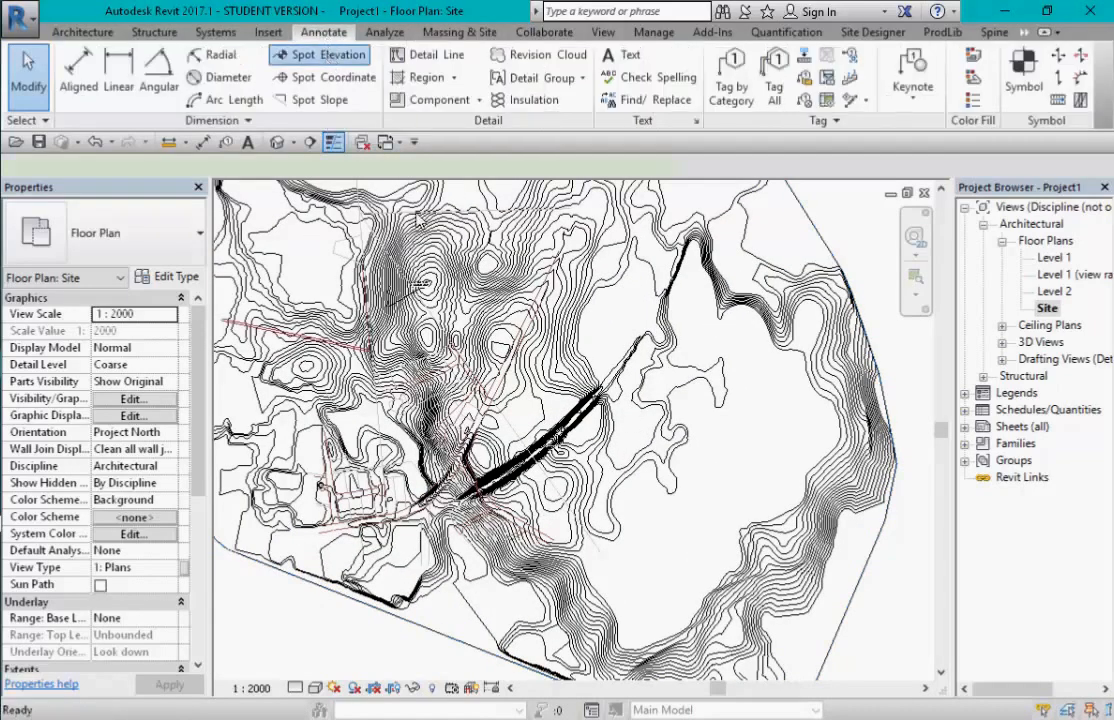
scroll(505, 375, up, 5)
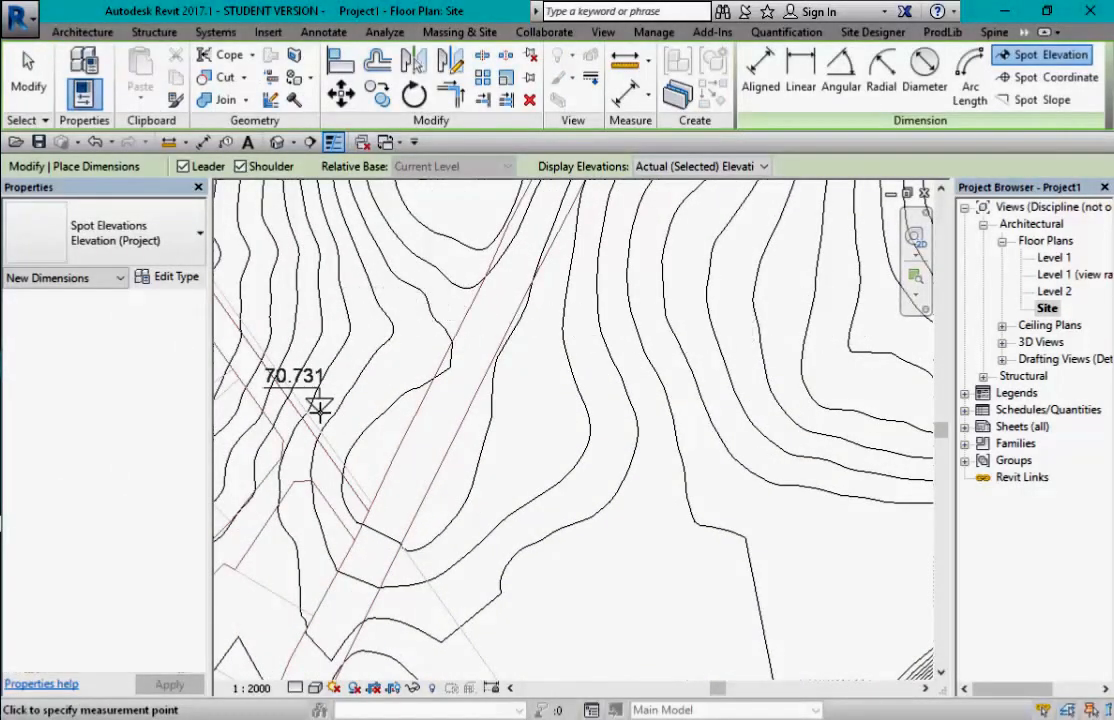
scroll(335, 400, down, 2)
scroll(343, 398, down, 2)
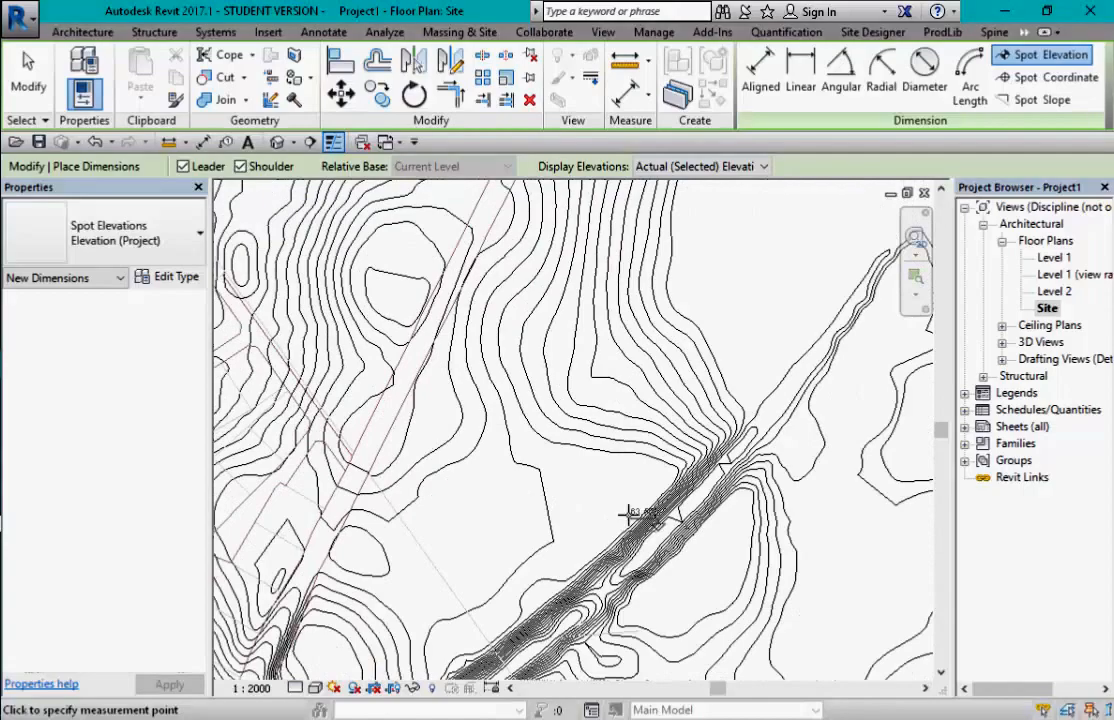
scroll(543, 398, up, 2)
scroll(543, 398, down, 3)
scroll(385, 278, up, 4)
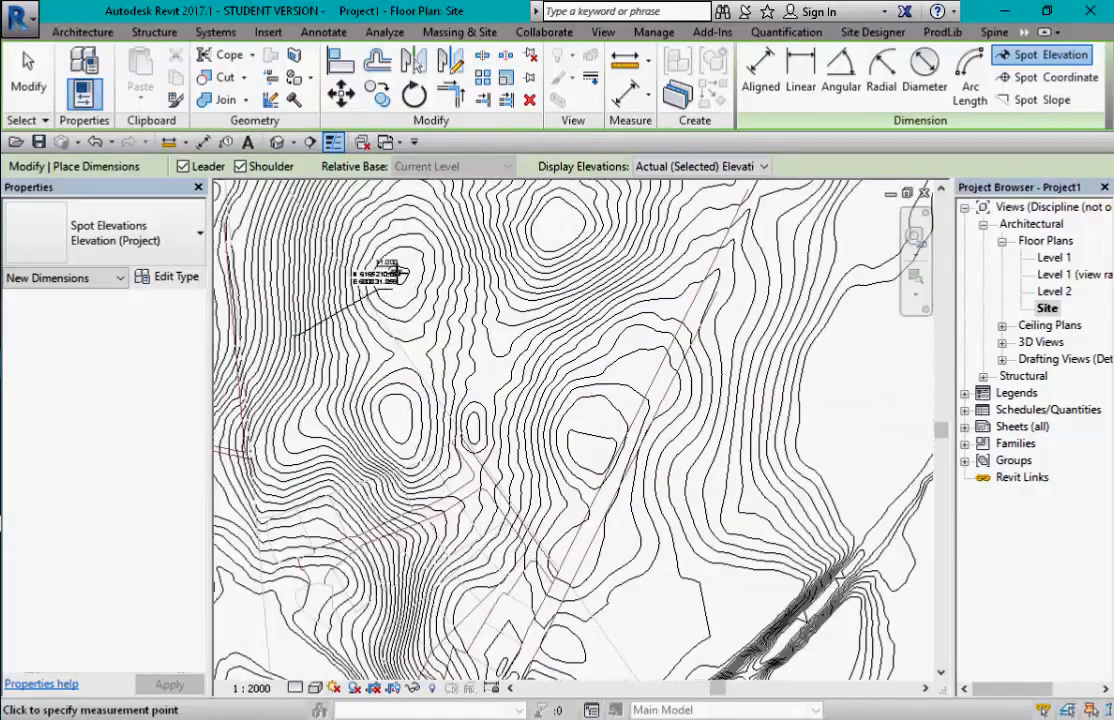
scroll(400, 272, up, 2)
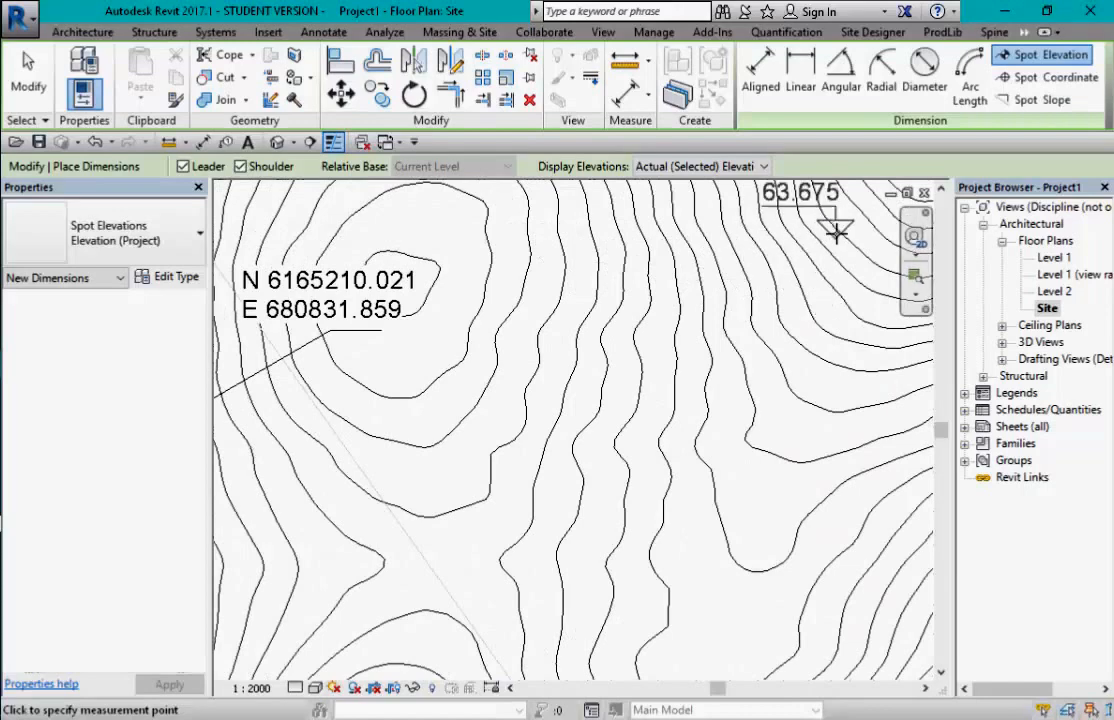
scroll(575, 318, down, 2)
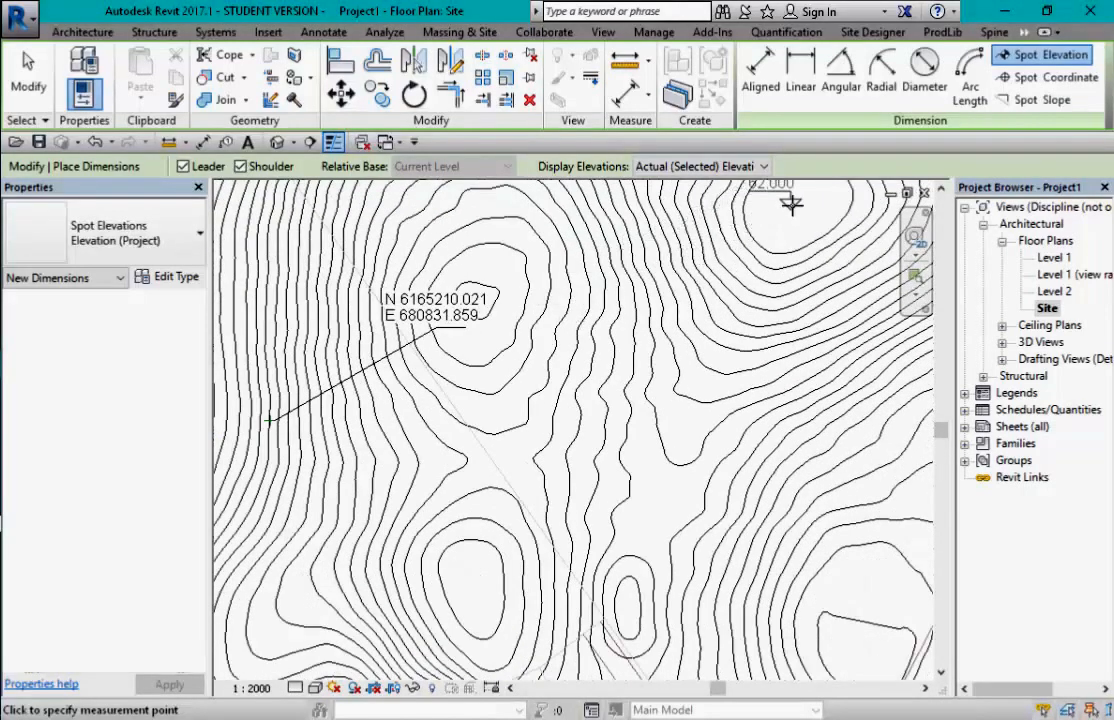
scroll(779, 226, down, 1)
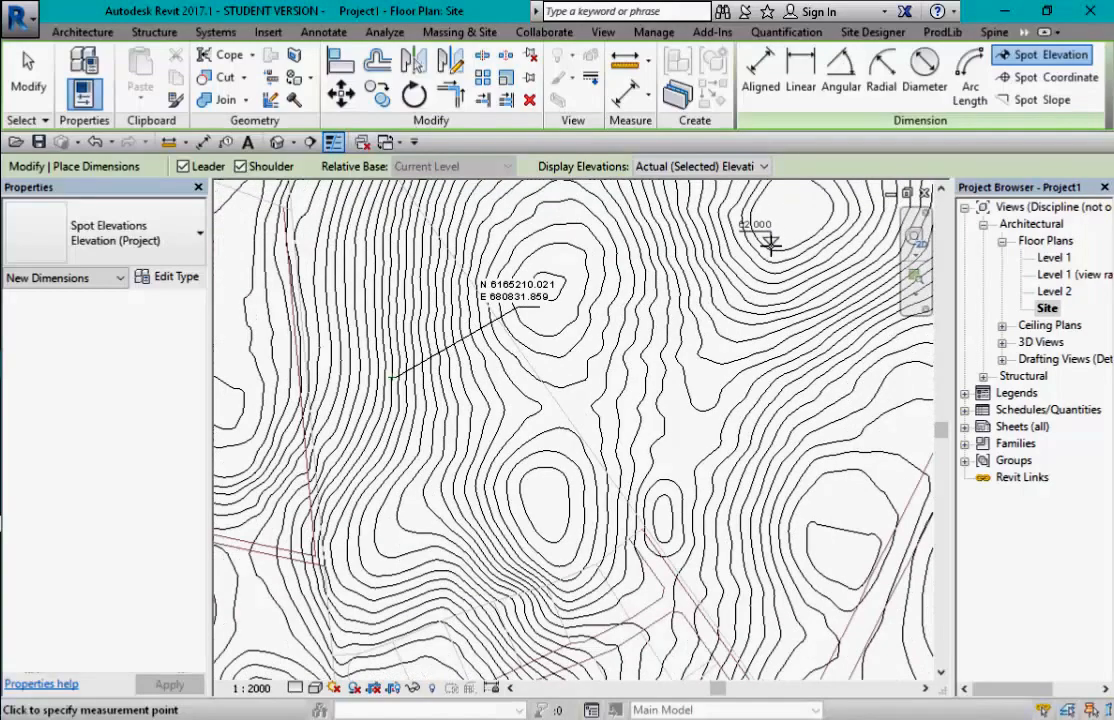
scroll(773, 242, down, 1)
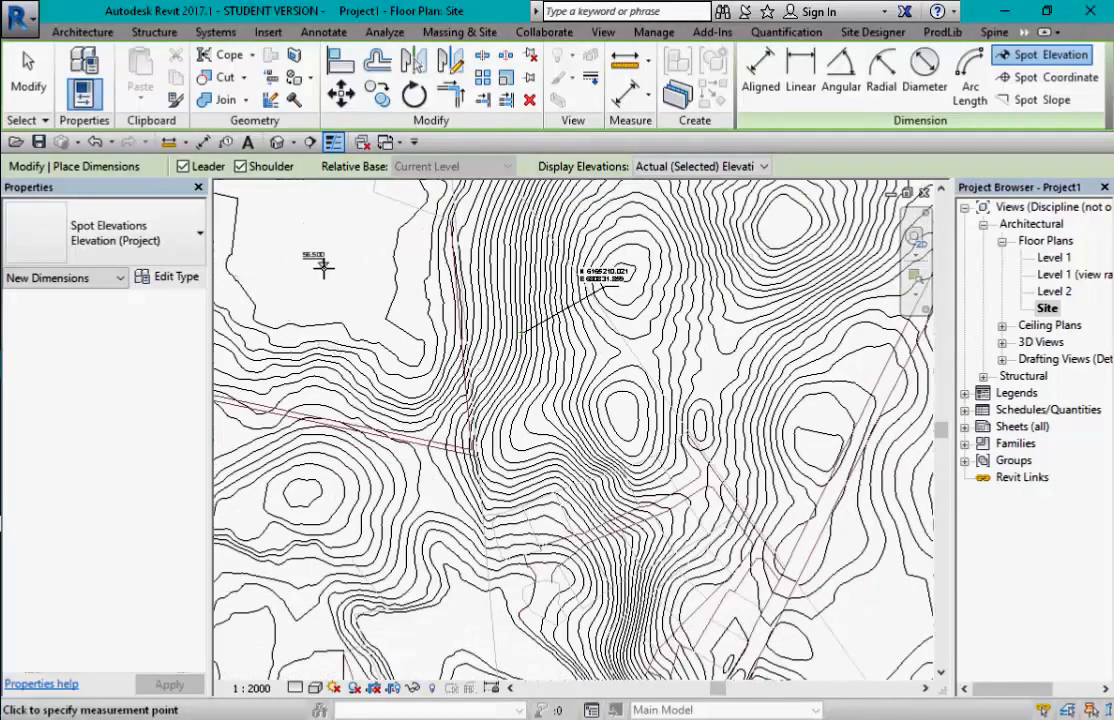
scroll(323, 266, up, 2)
scroll(323, 266, down, 2)
scroll(440, 340, down, 2)
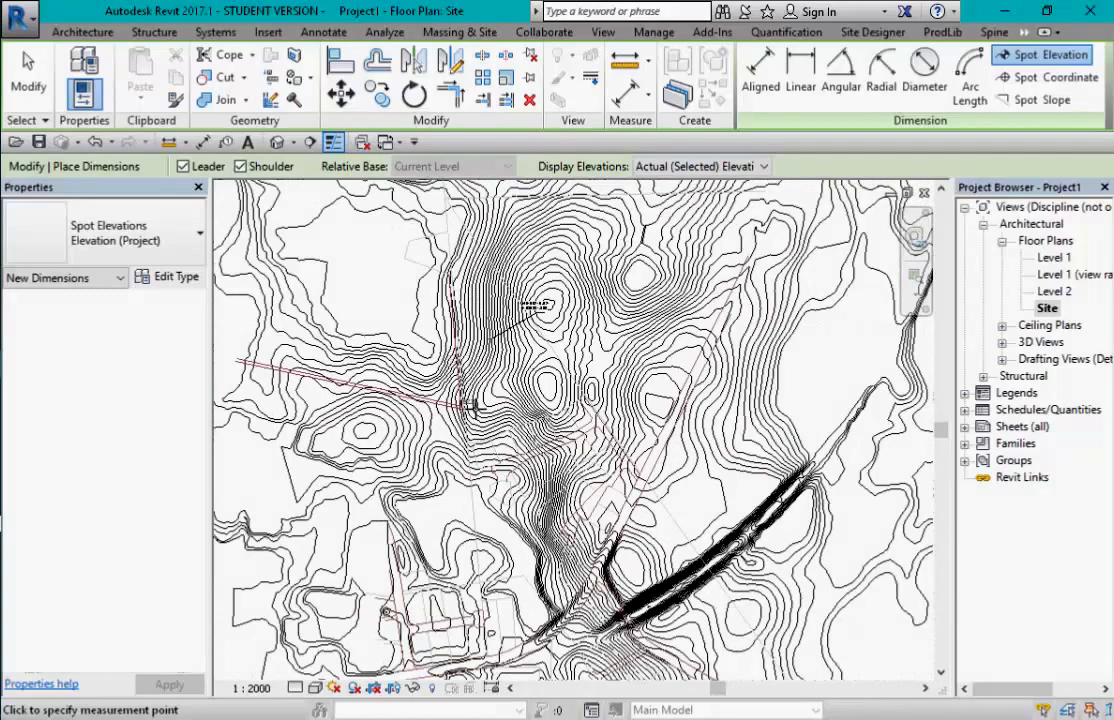
key(Escape)
key(Escape)
scroll(500, 360, down, 2)
scroll(500, 360, up, 6)
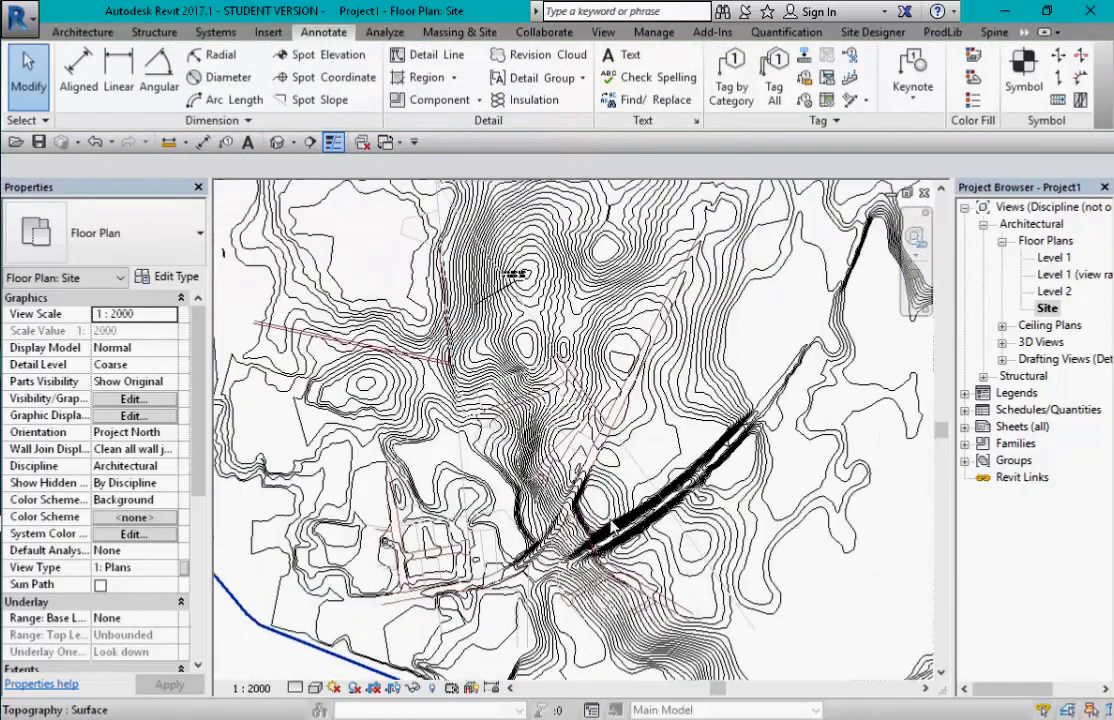
- Switch the Site plan to the Shaded visual style so lot labels like 11bf appear
scroll(500, 360, up, 2)
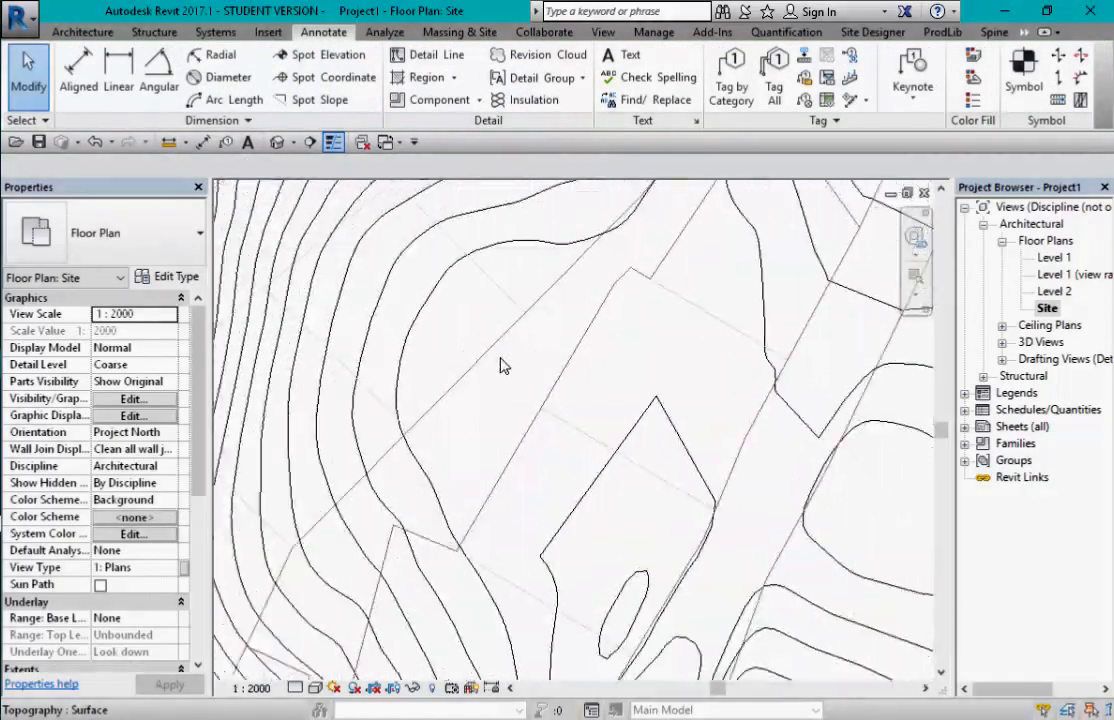
middle_drag(502, 366, 627, 500)
scroll(540, 350, down, 5)
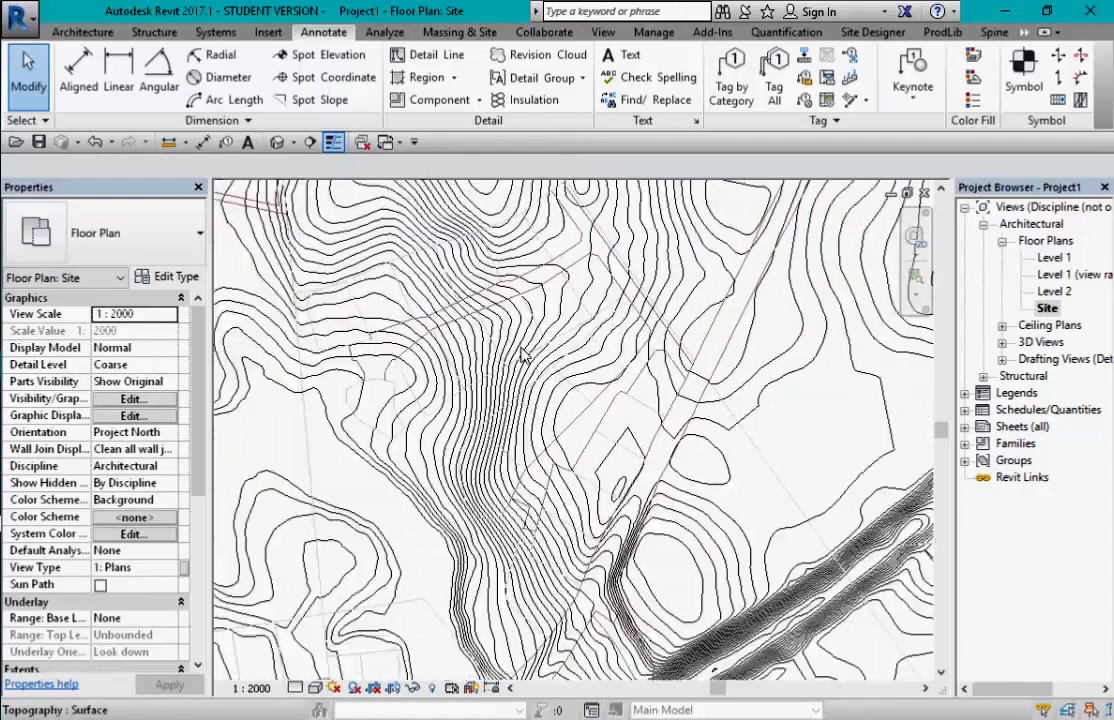
scroll(556, 350, up, 5)
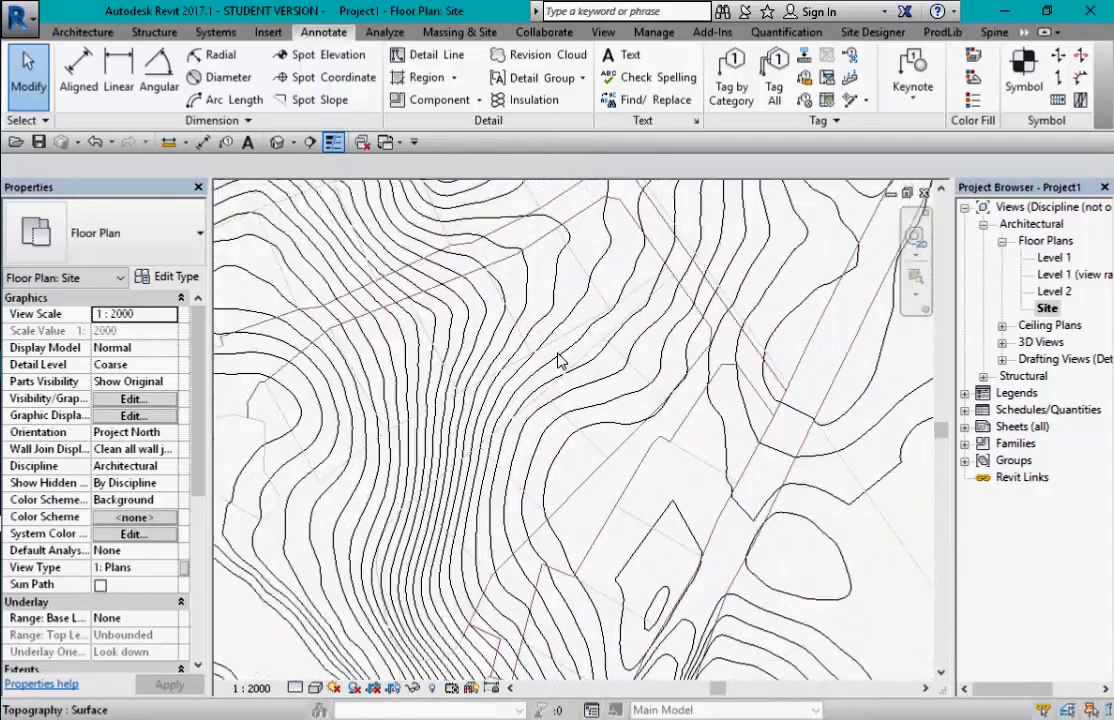
click(316, 688)
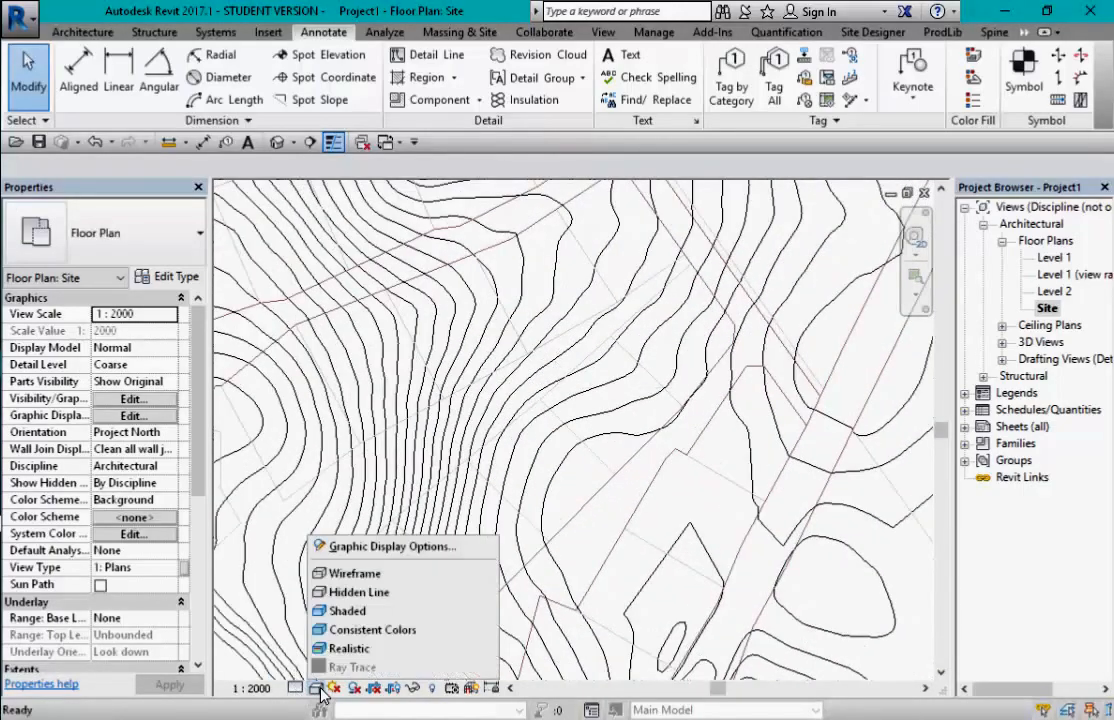
click(340, 610)
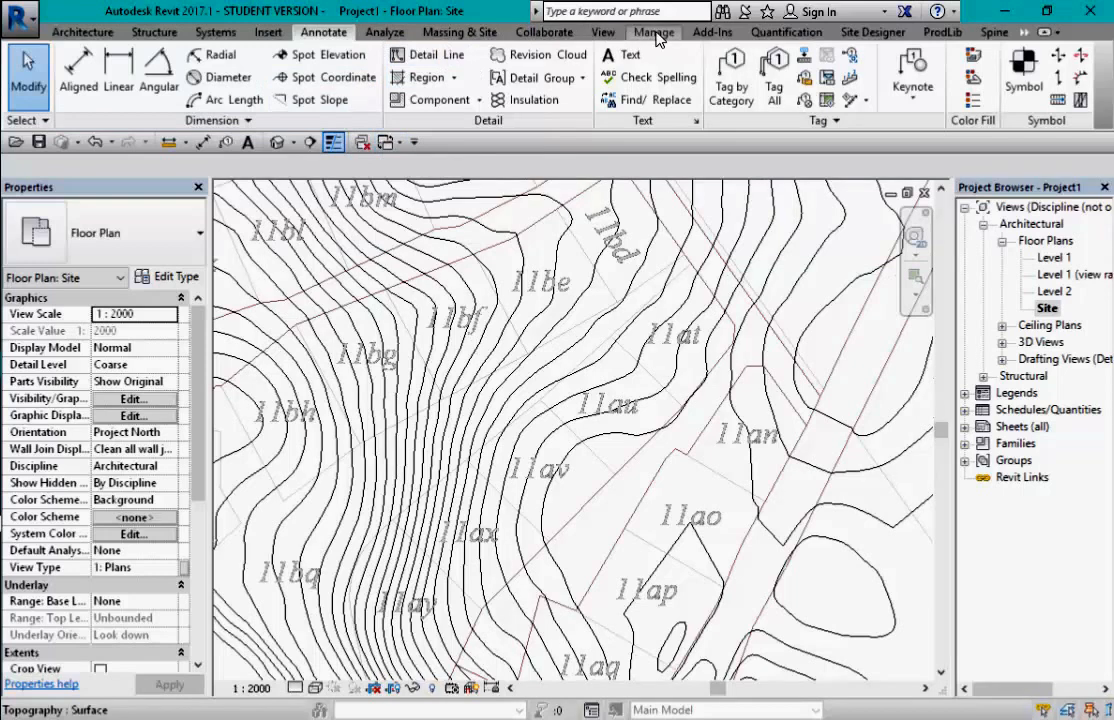
click(447, 35)
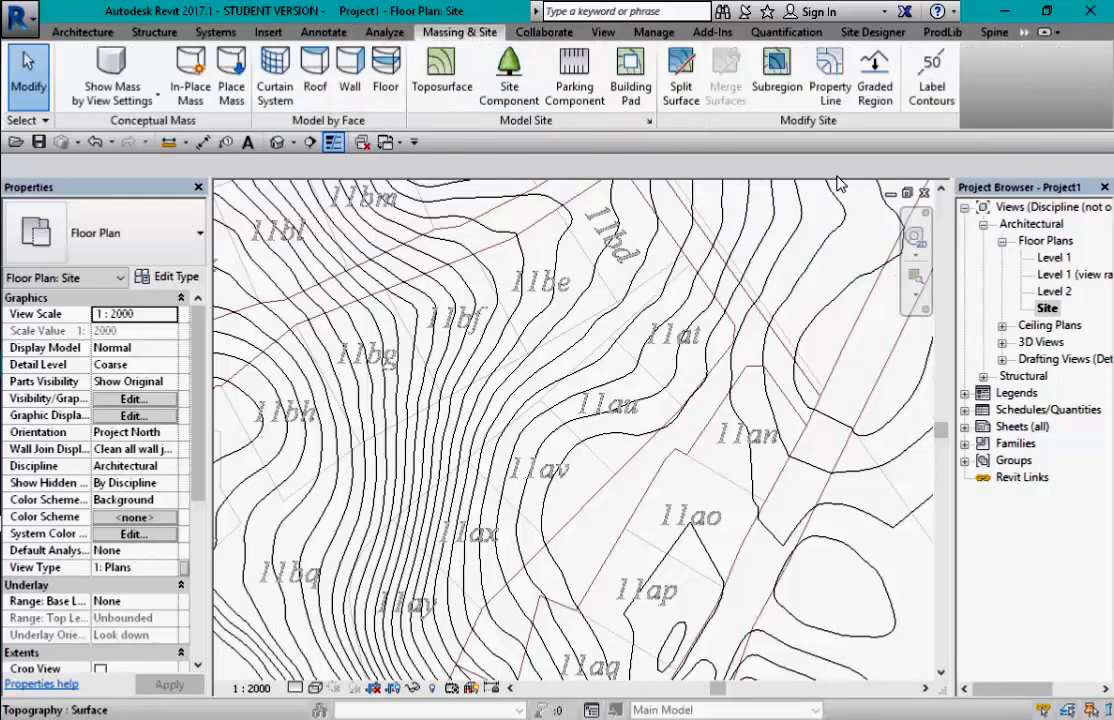
- Sketch a property line by picking the edges of the lot 11bf outline, then finish it
click(834, 92)
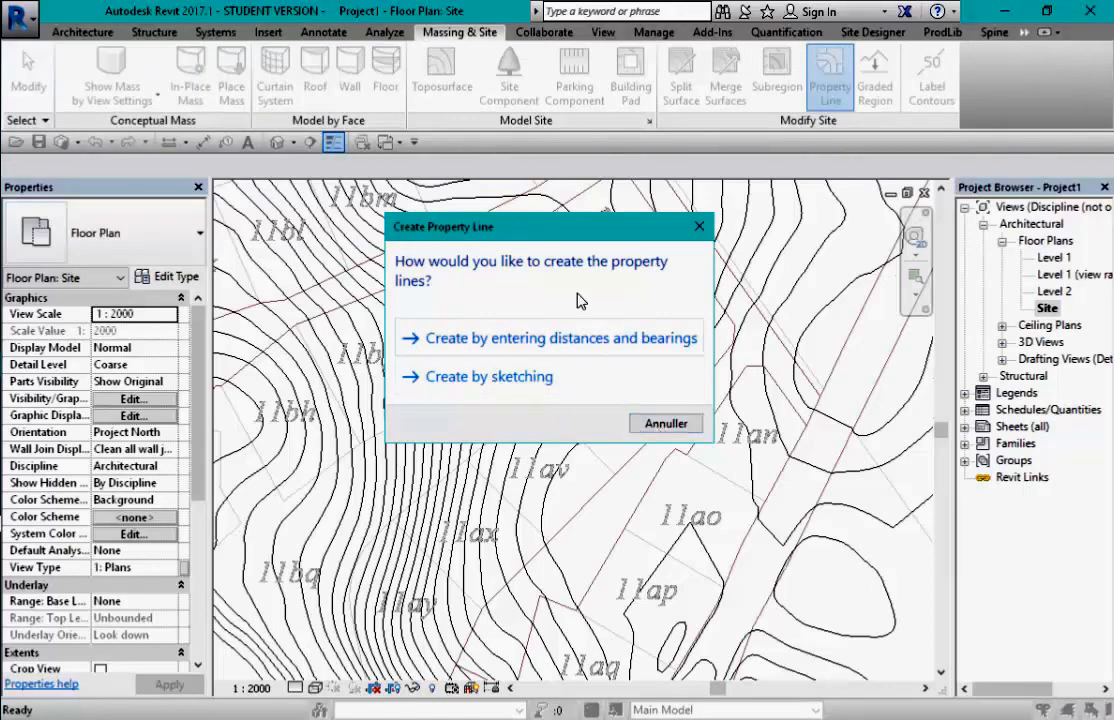
click(515, 377)
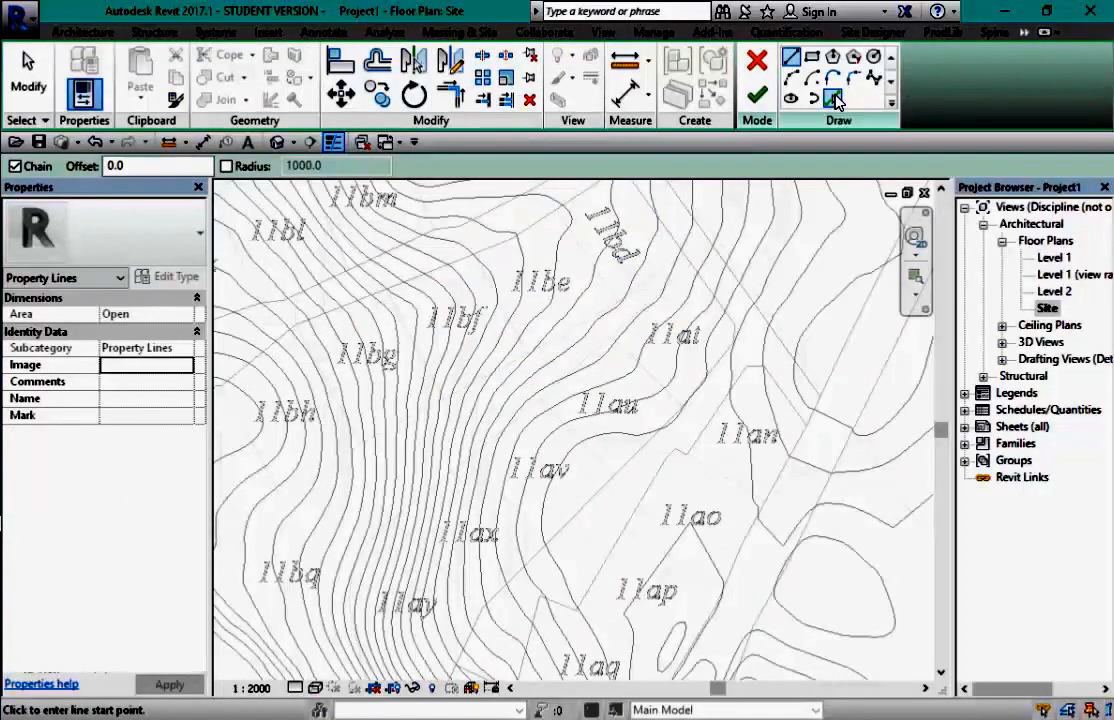
click(836, 101)
scroll(450, 310, up, 5)
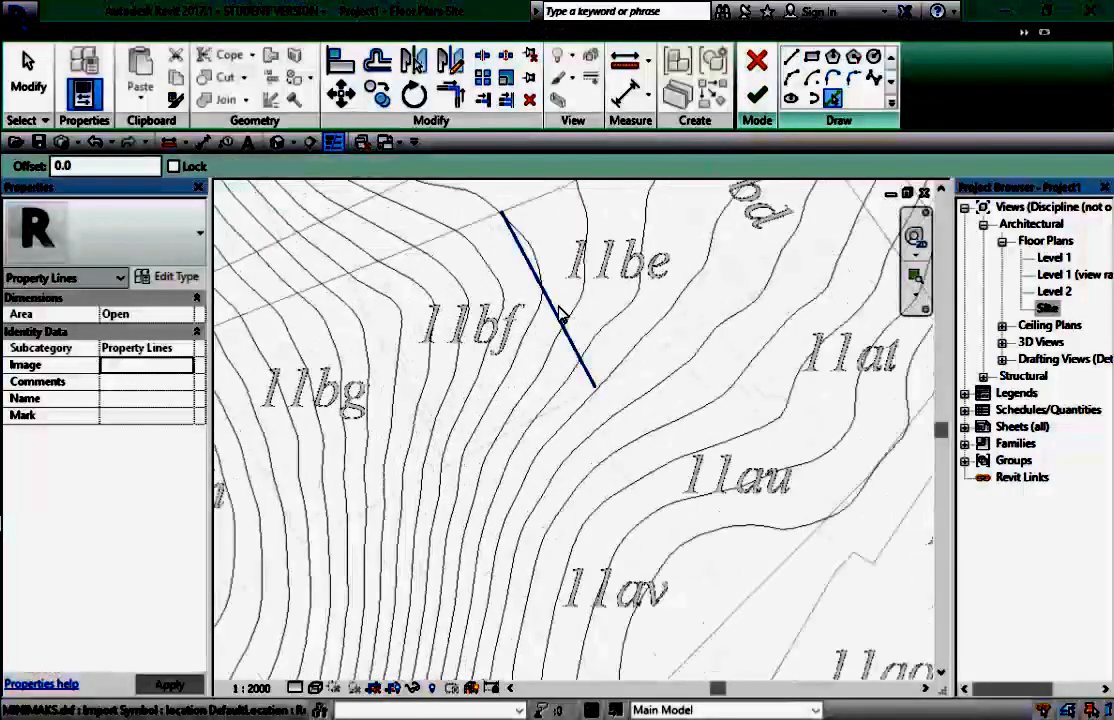
click(563, 315)
click(520, 426)
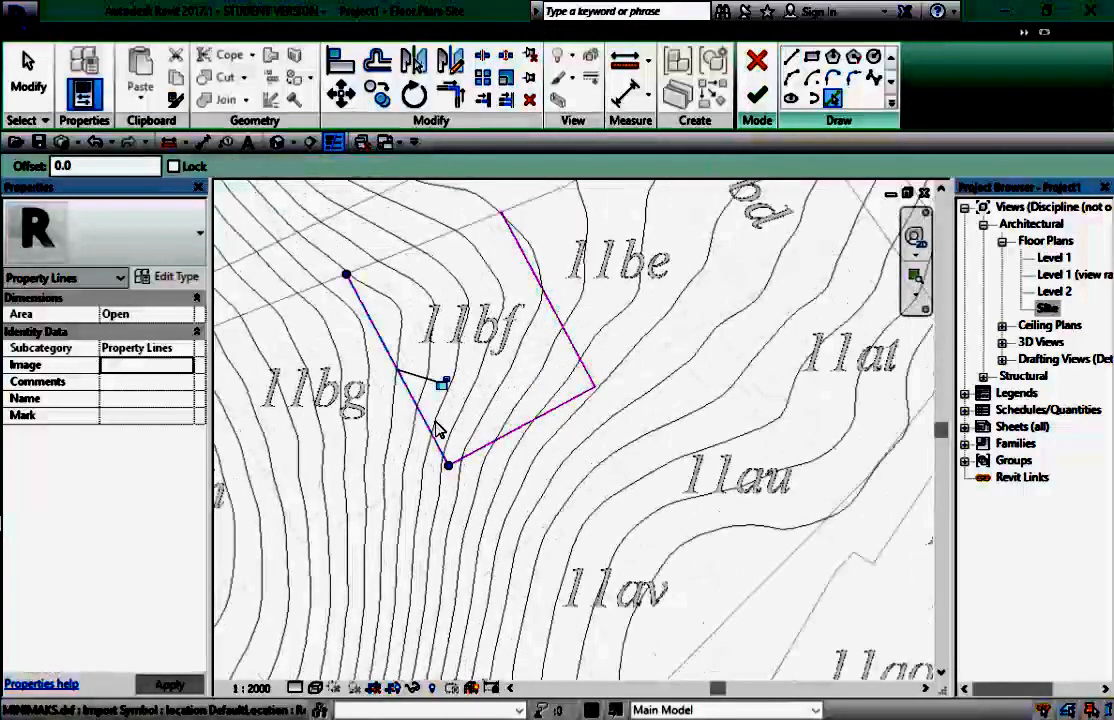
click(437, 428)
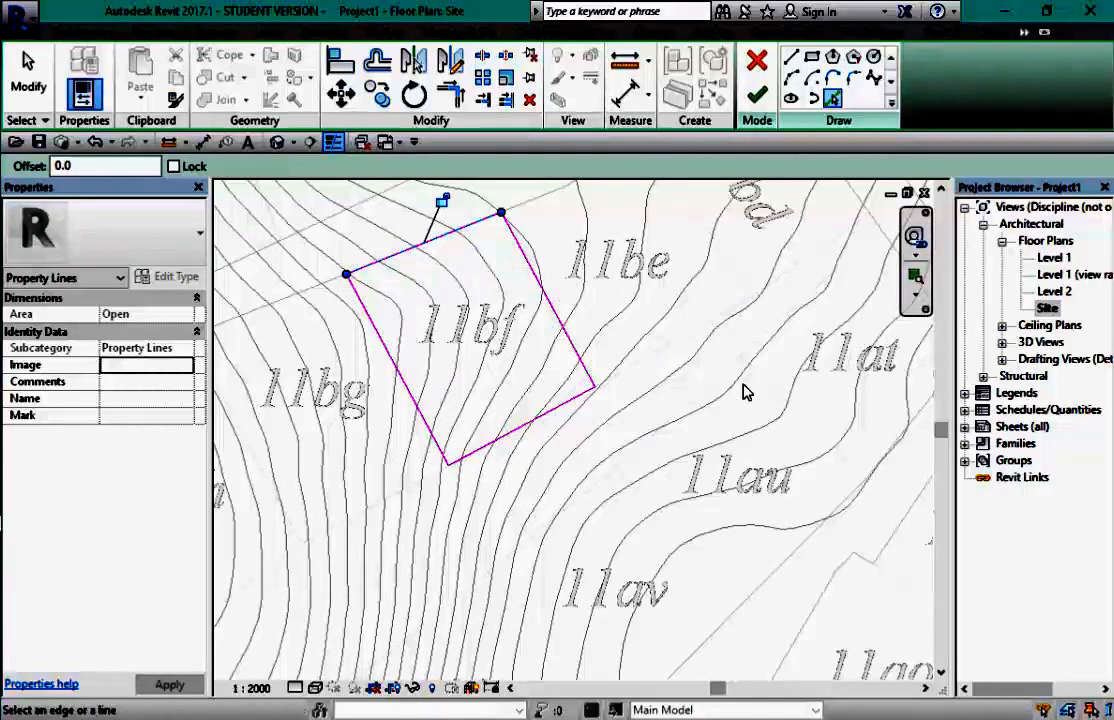
click(760, 96)
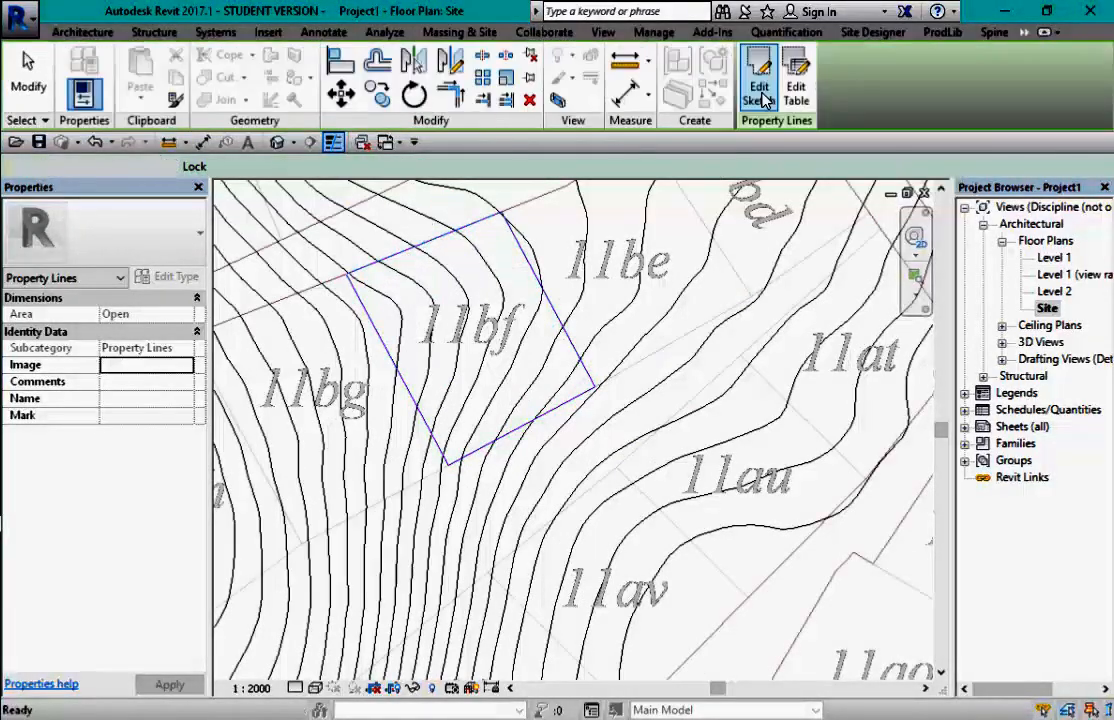
- Enter 11bf as the Mark of the lot 11bf property line
key(Escape)
click(563, 325)
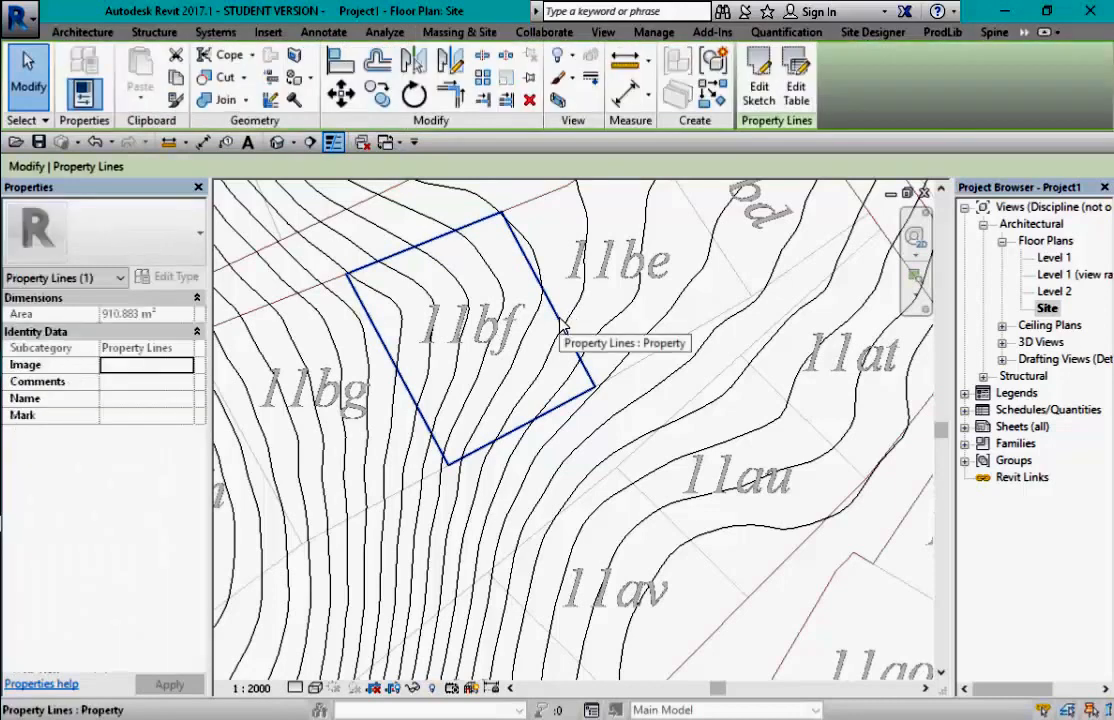
click(140, 398)
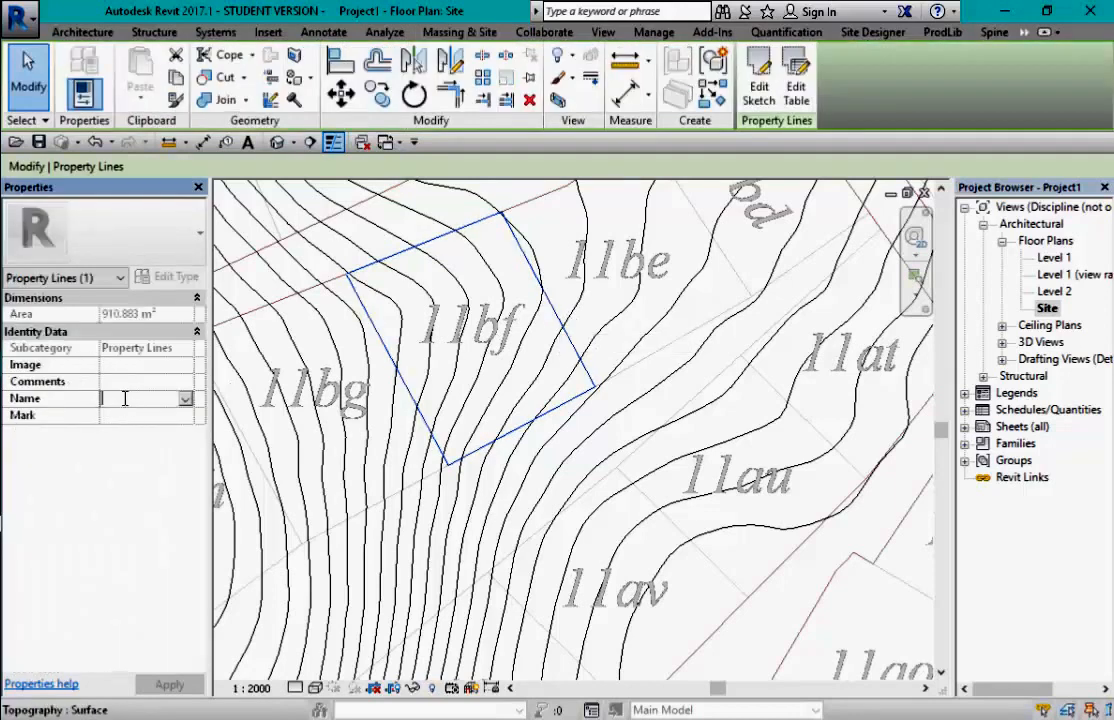
click(128, 420)
text(11)
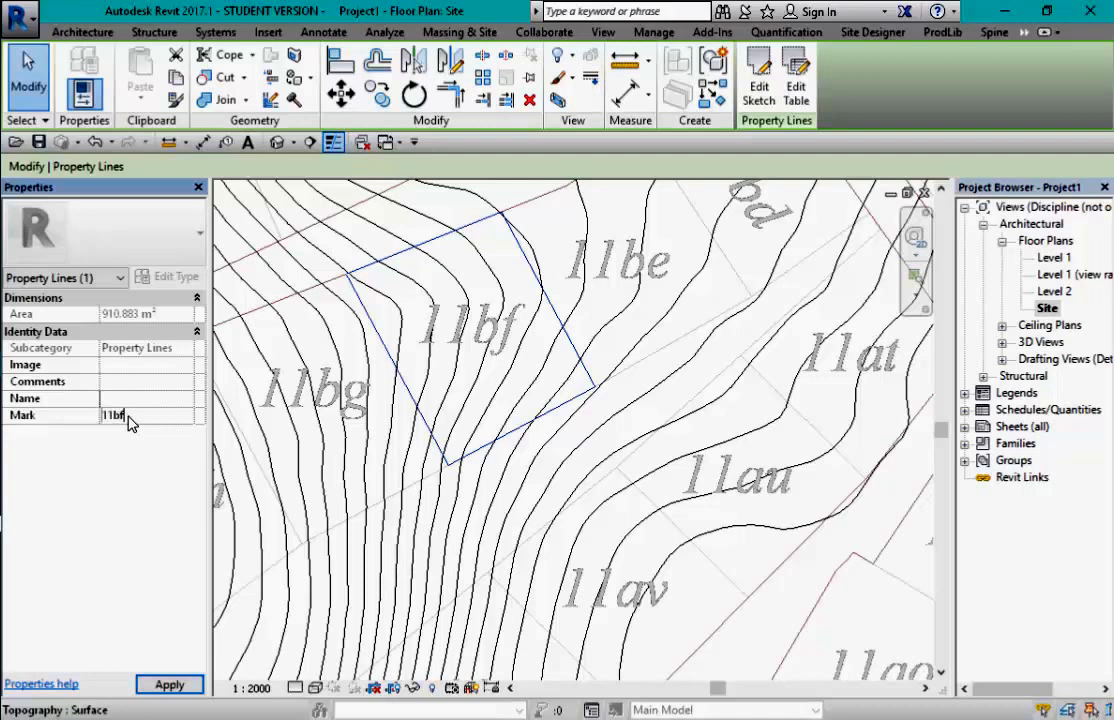
text(bf)
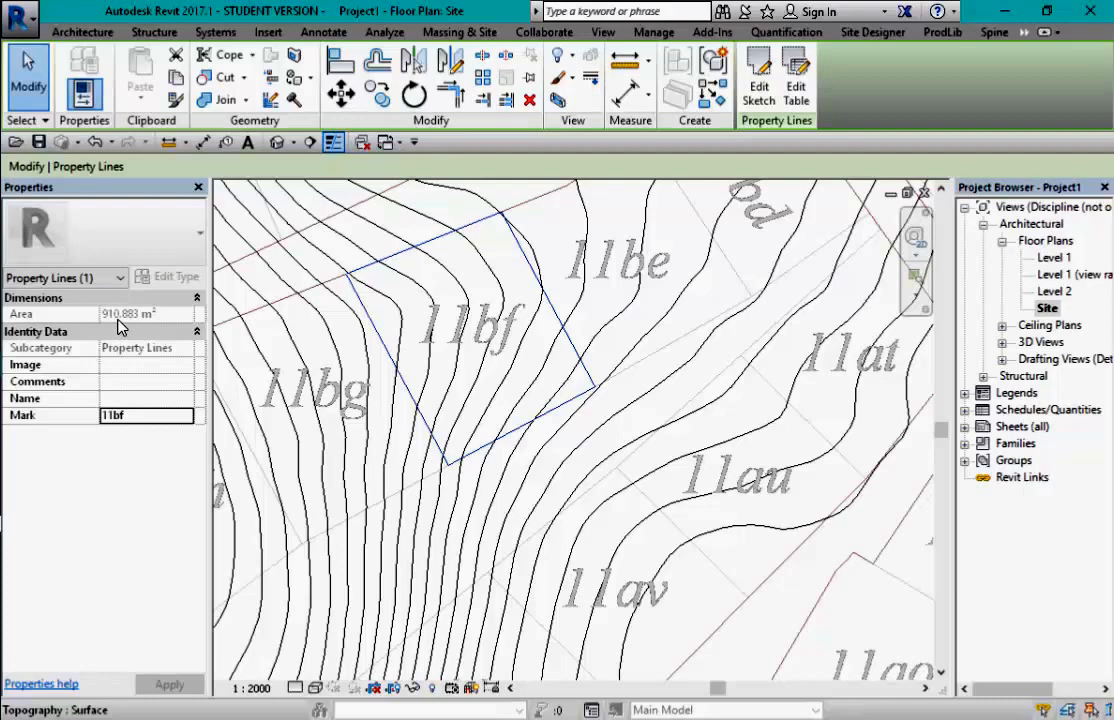
- Add an aligned dimension reading 35224 along the left edge of lot 11bf
click(596, 358)
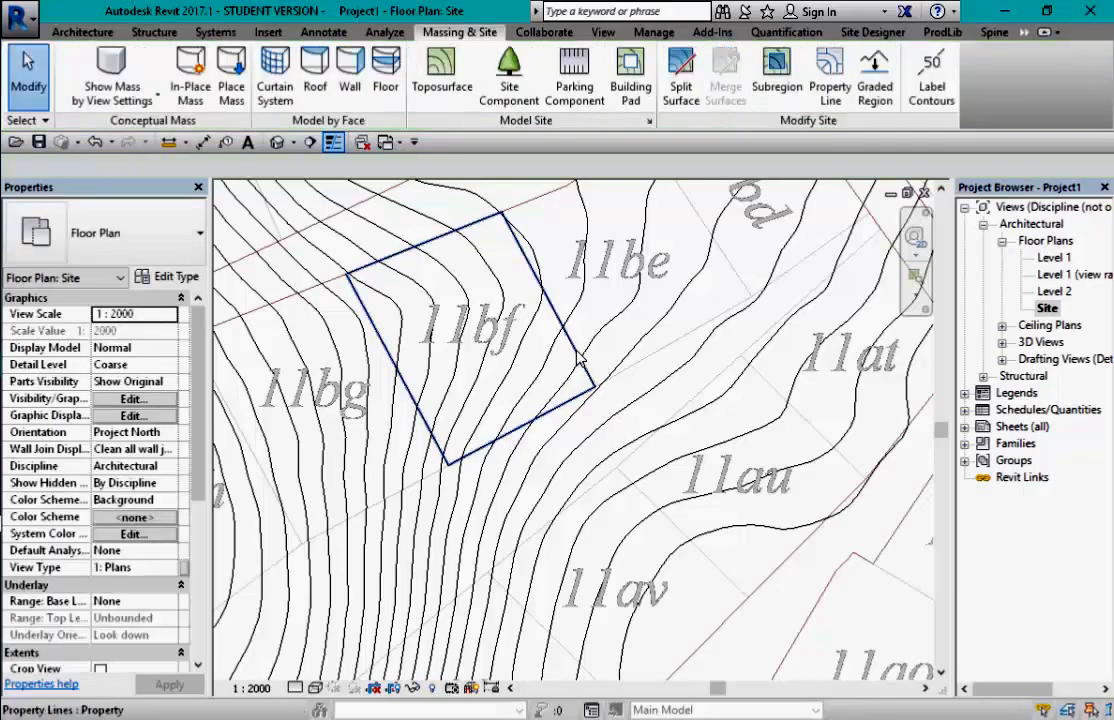
scroll(462, 252, up, 2)
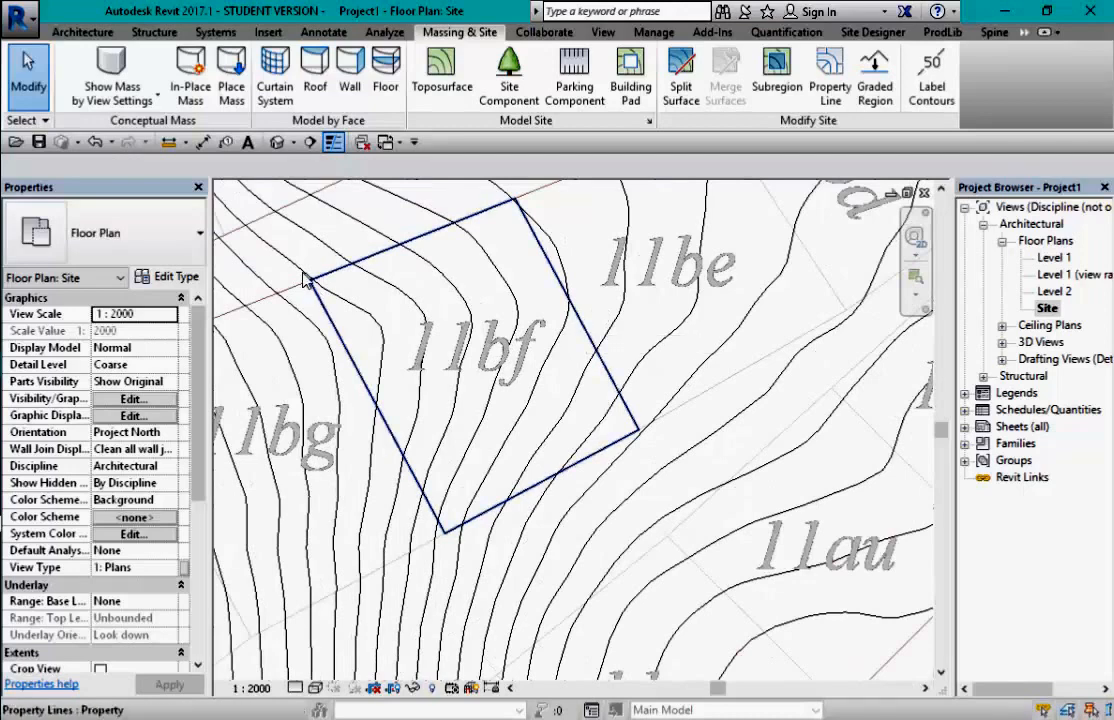
click(204, 142)
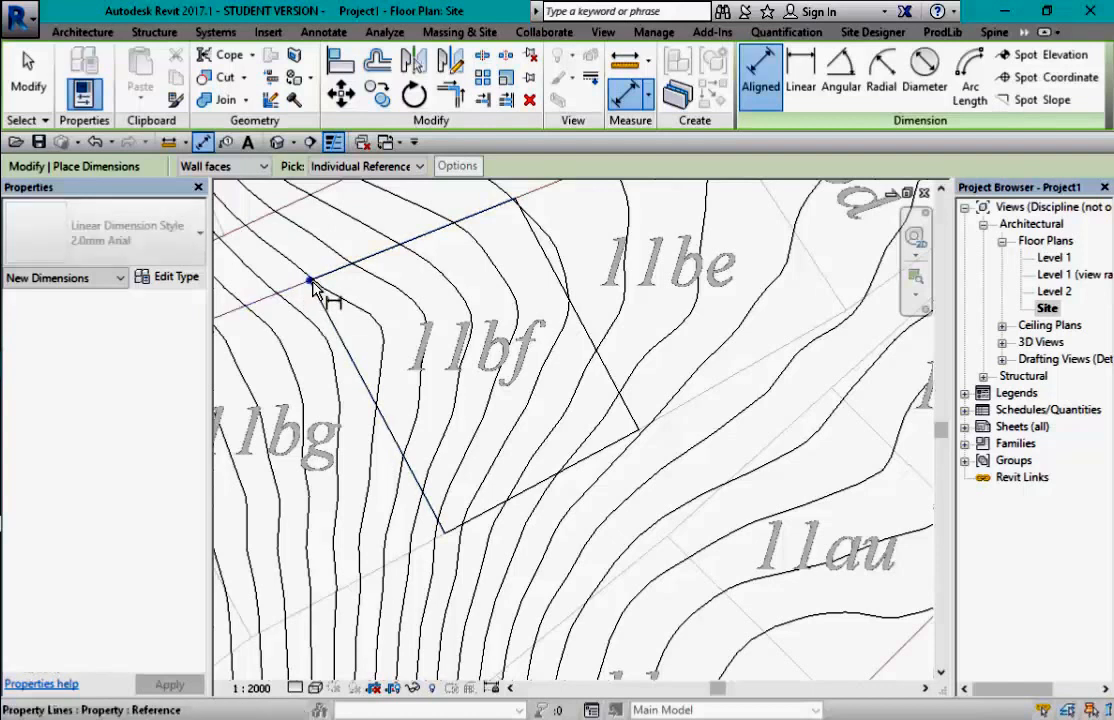
click(312, 288)
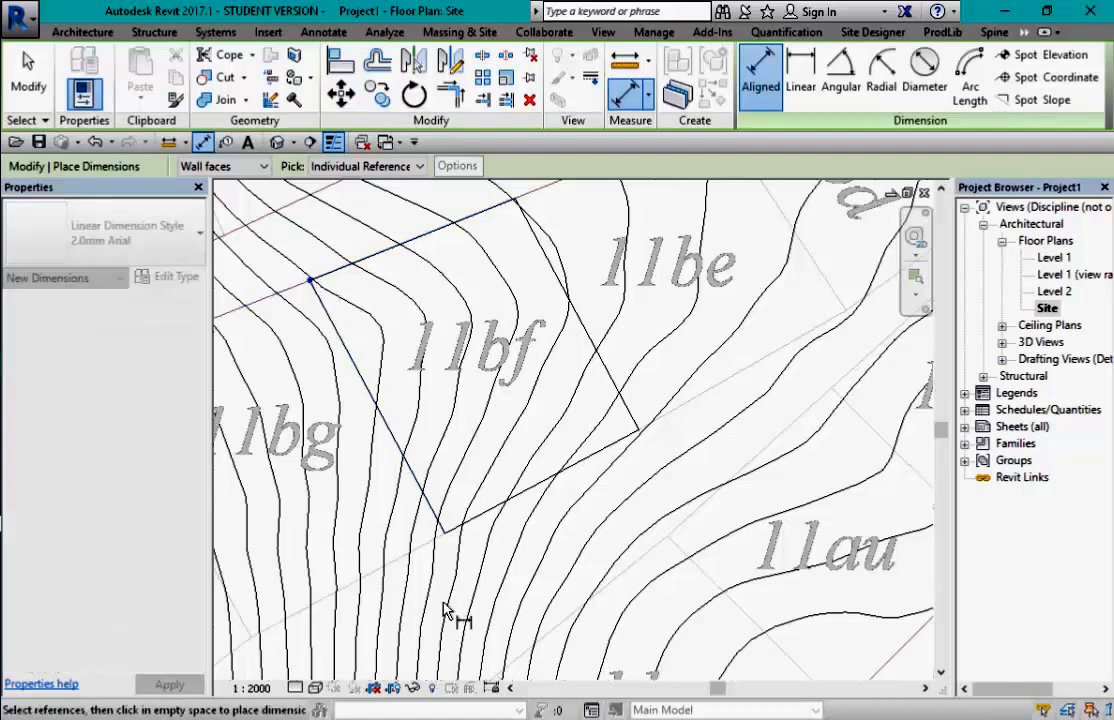
click(446, 537)
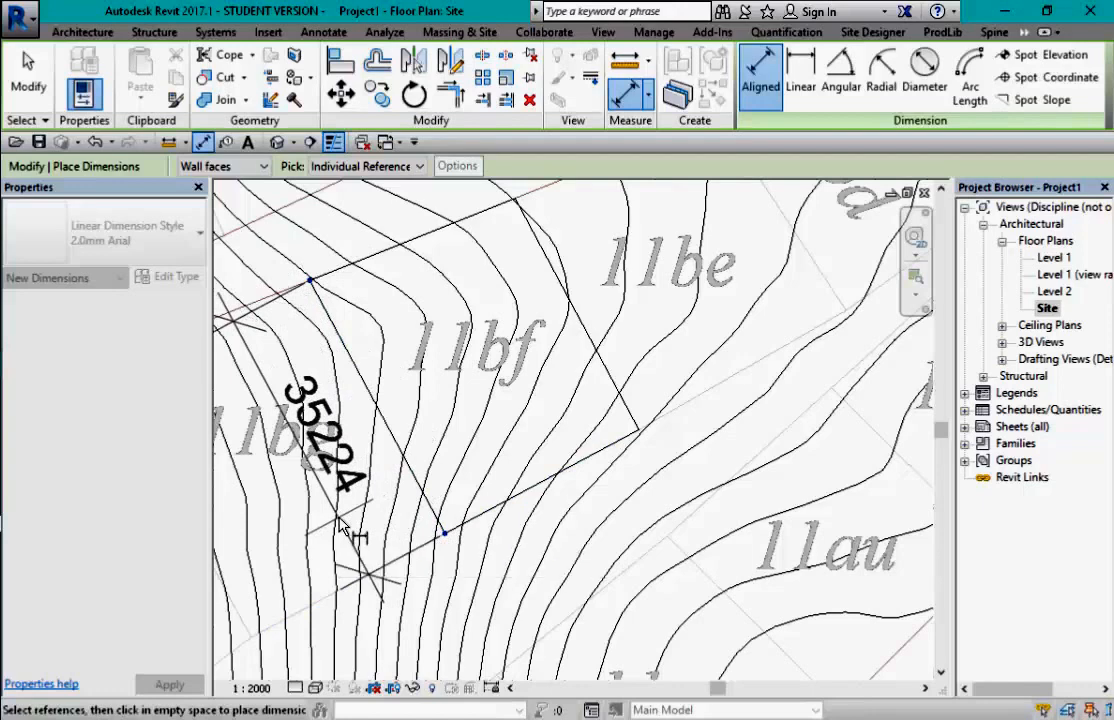
click(340, 522)
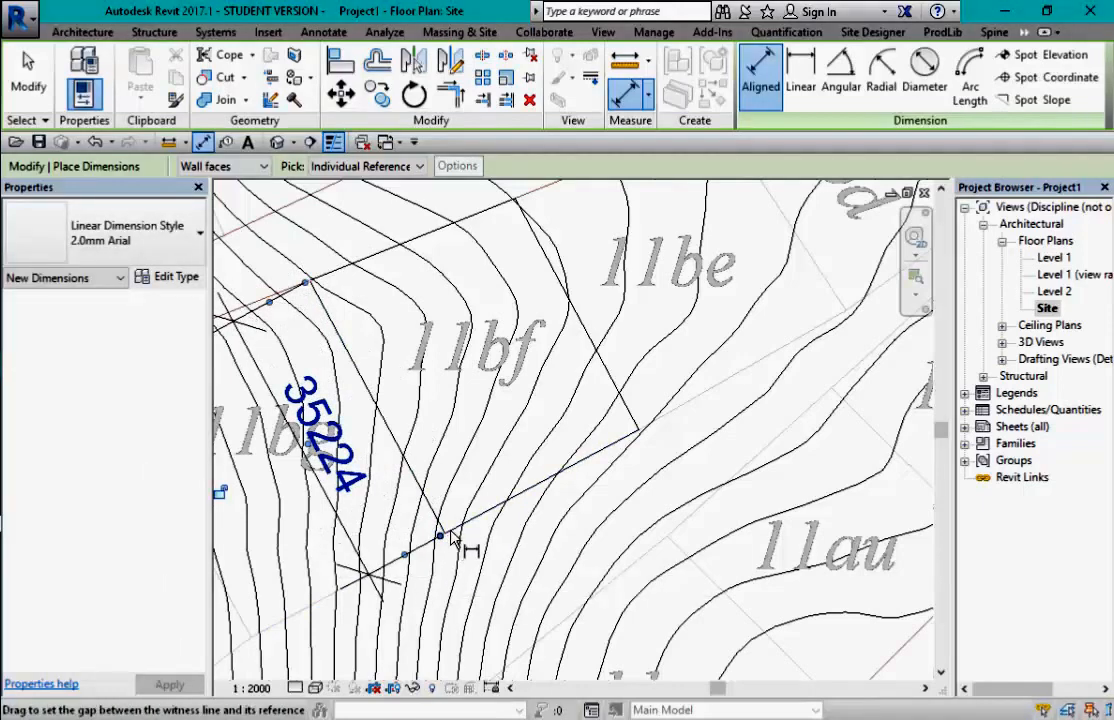
key(Escape)
key(Escape)
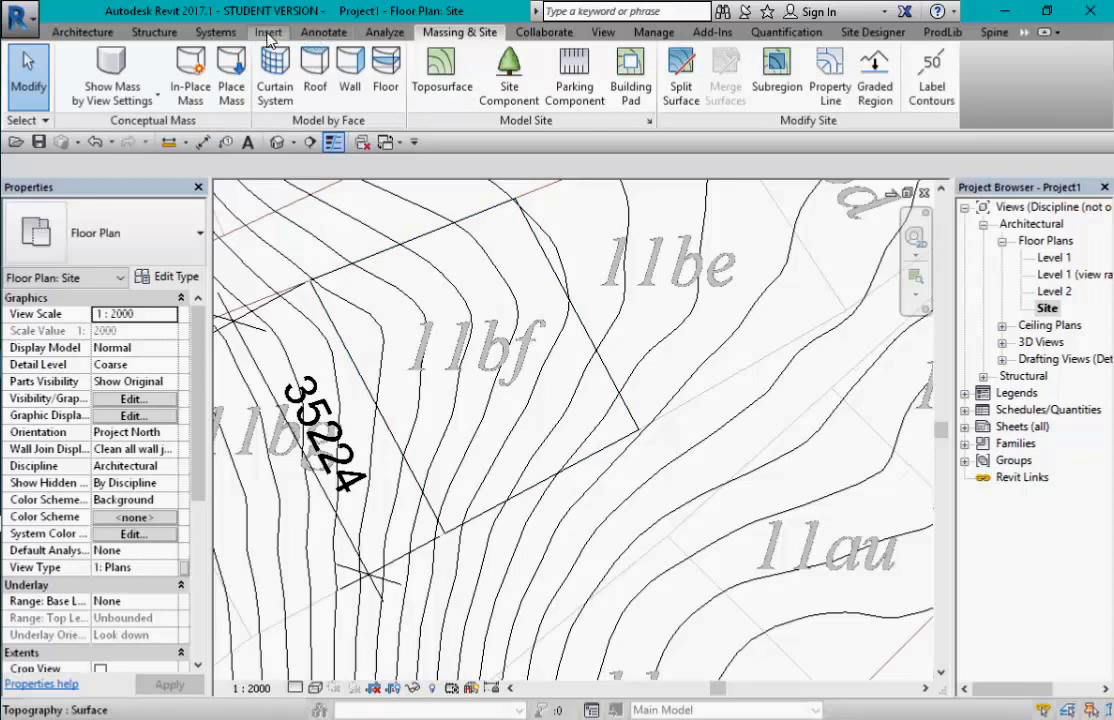
- Set up Pick Lines detail lines with the <Hidden> line style and a 6100 offset
click(324, 34)
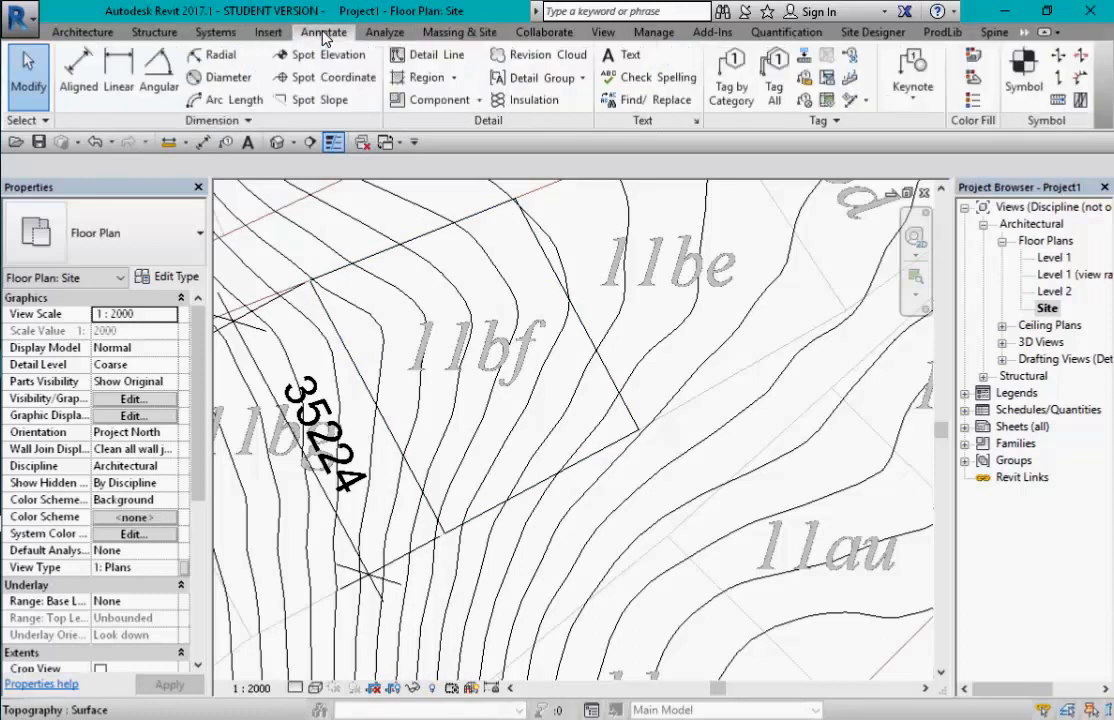
click(441, 62)
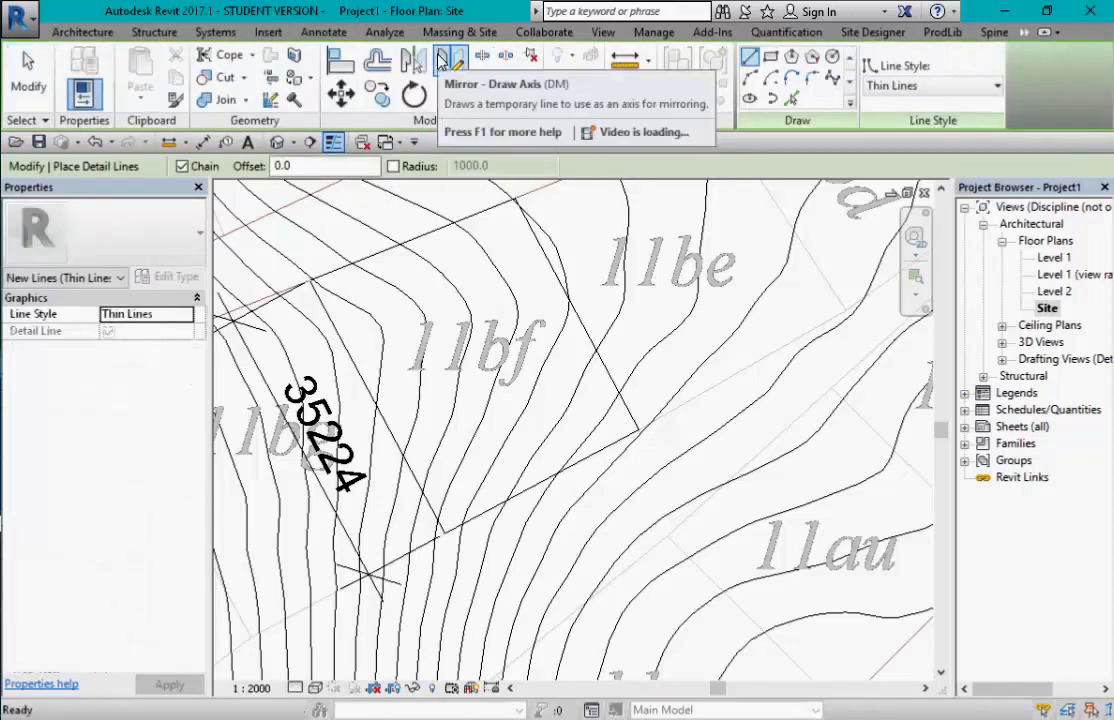
click(793, 101)
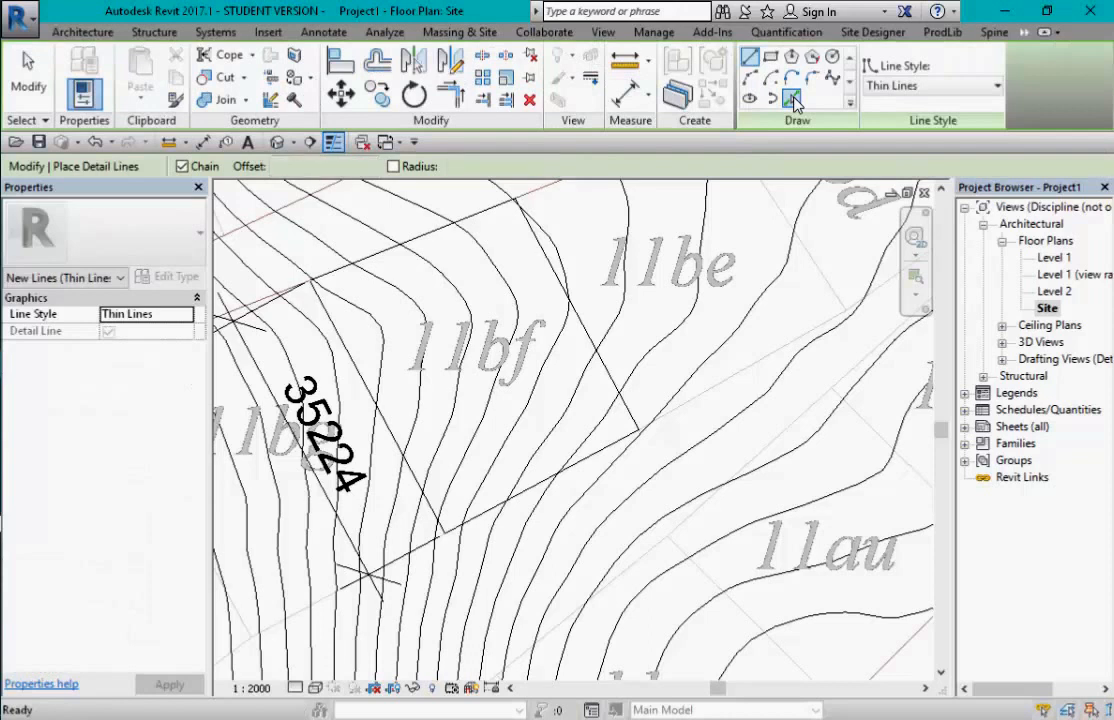
click(990, 86)
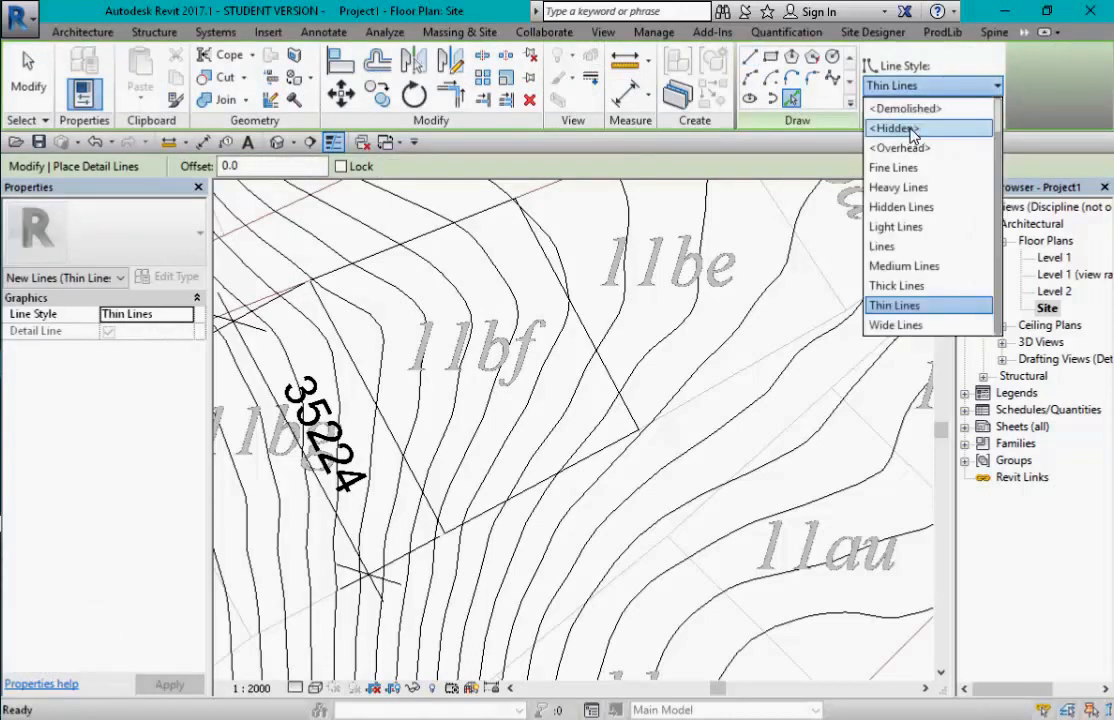
click(912, 134)
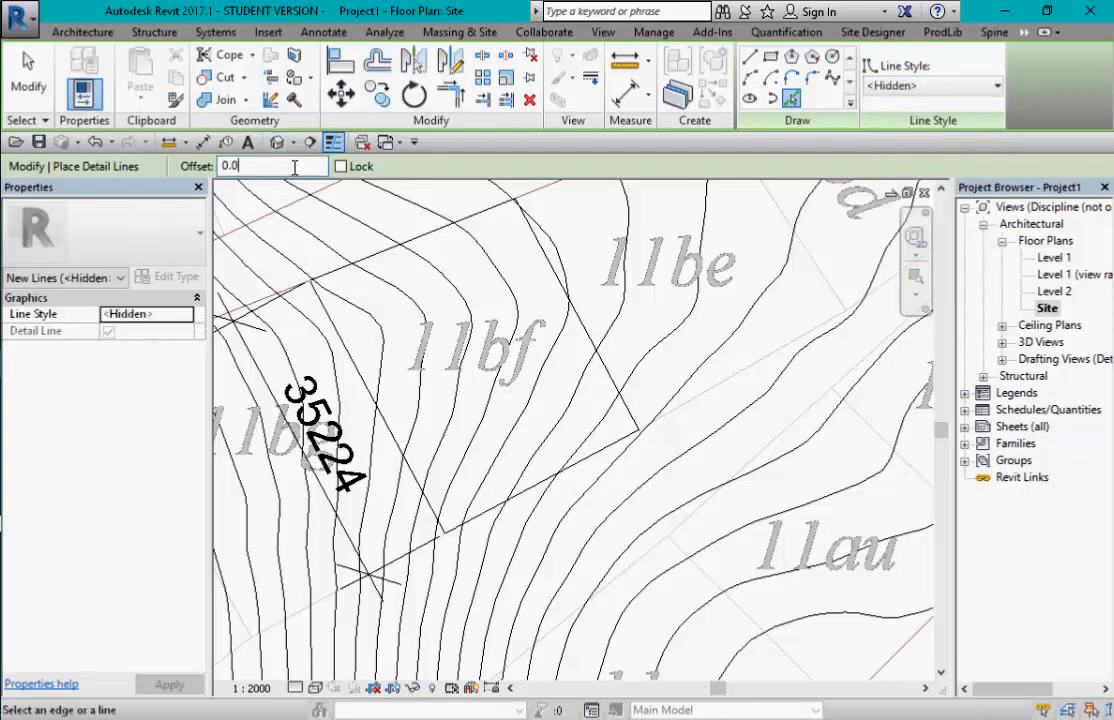
drag(295, 167, 206, 170)
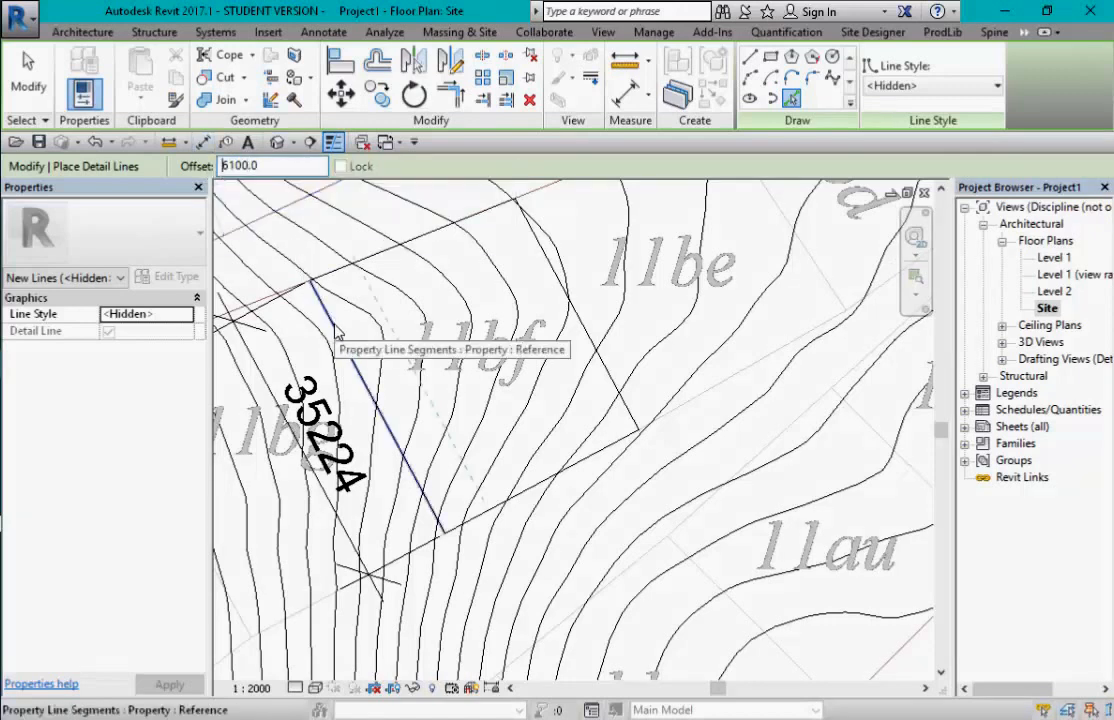
- Pick the lot's left and right edges to add hidden setback lines 6100 inside them
click(336, 333)
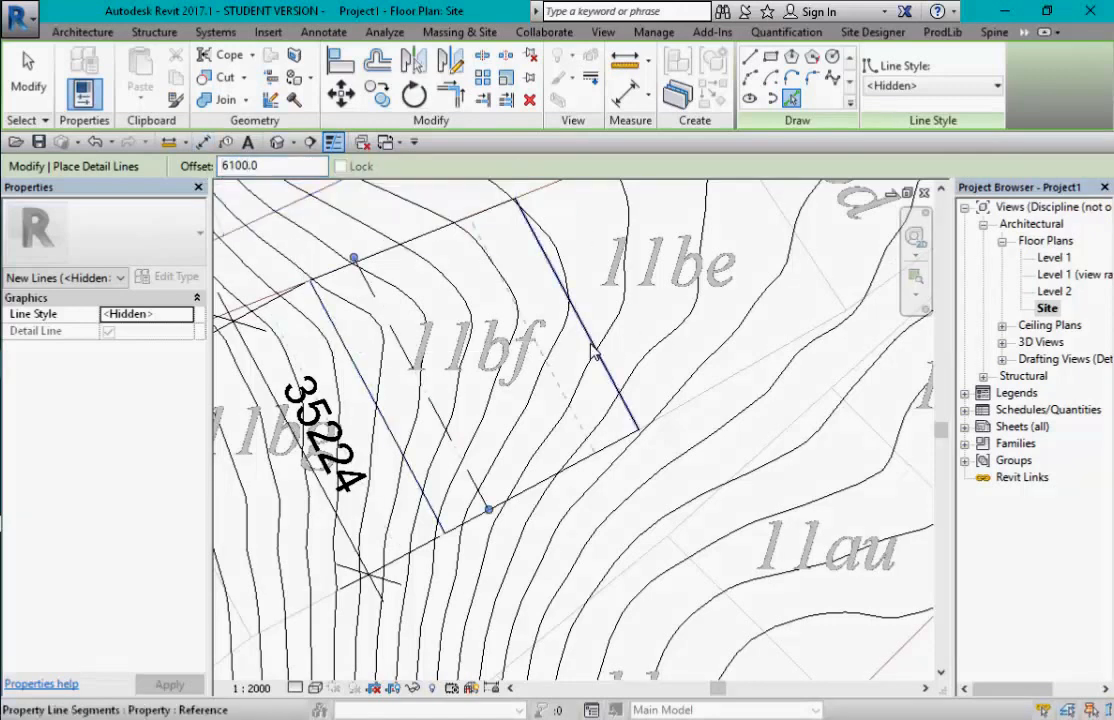
click(592, 347)
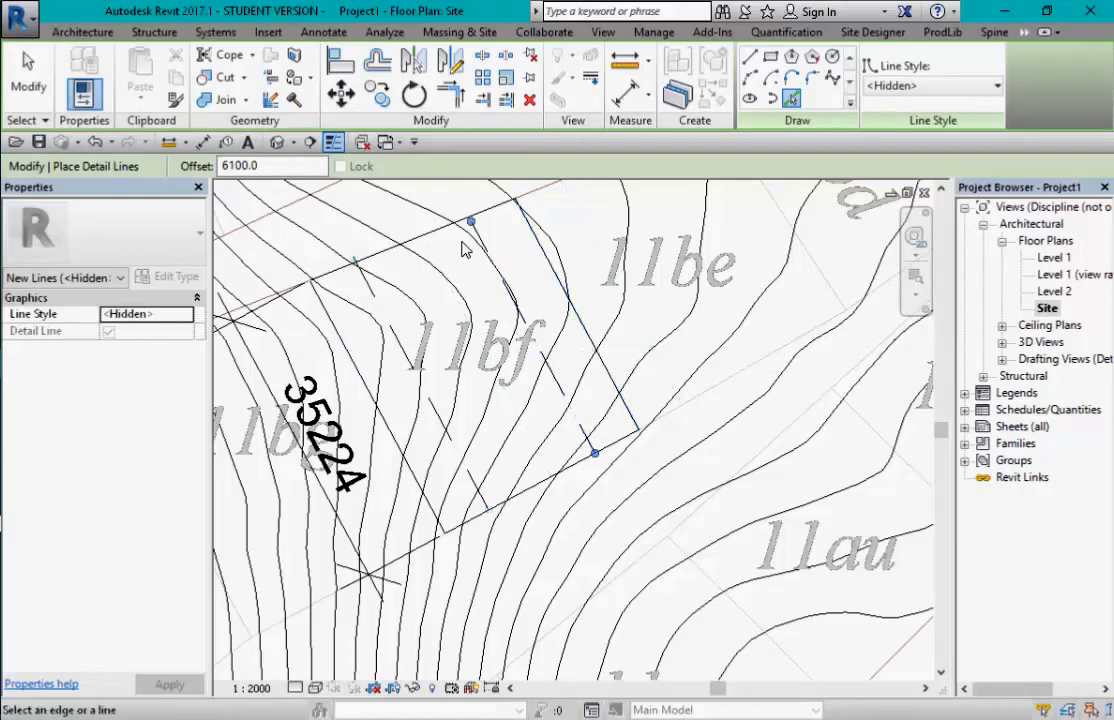
scroll(578, 373, down, 3)
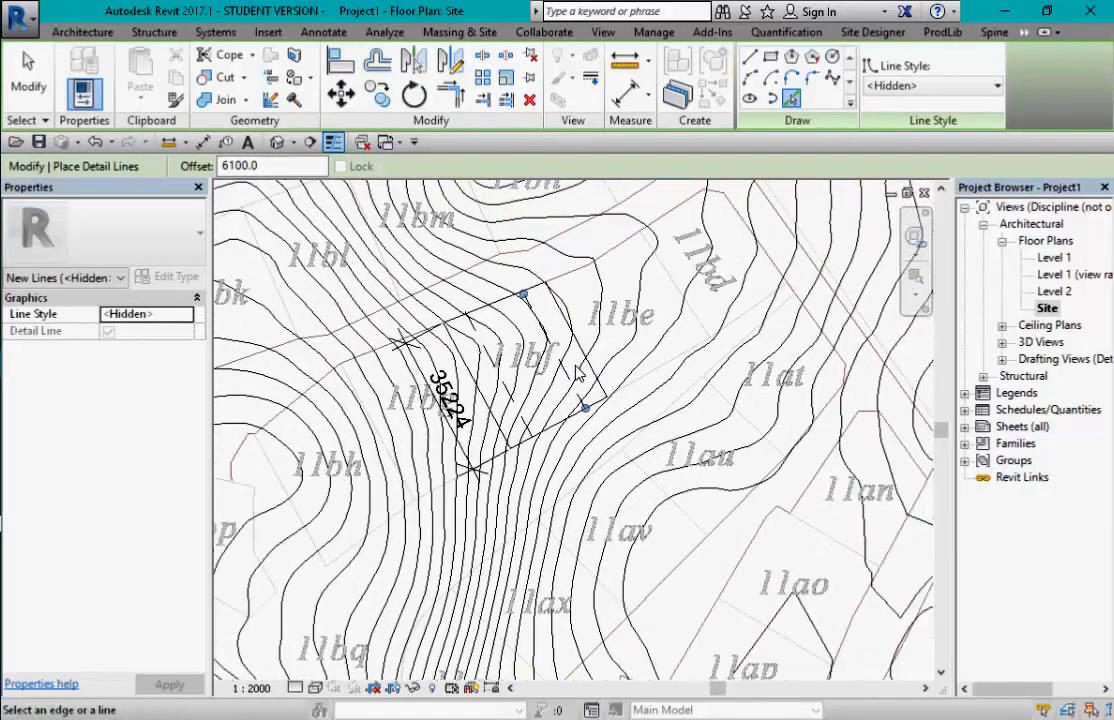
scroll(578, 375, up, 3)
scroll(577, 357, up, 2)
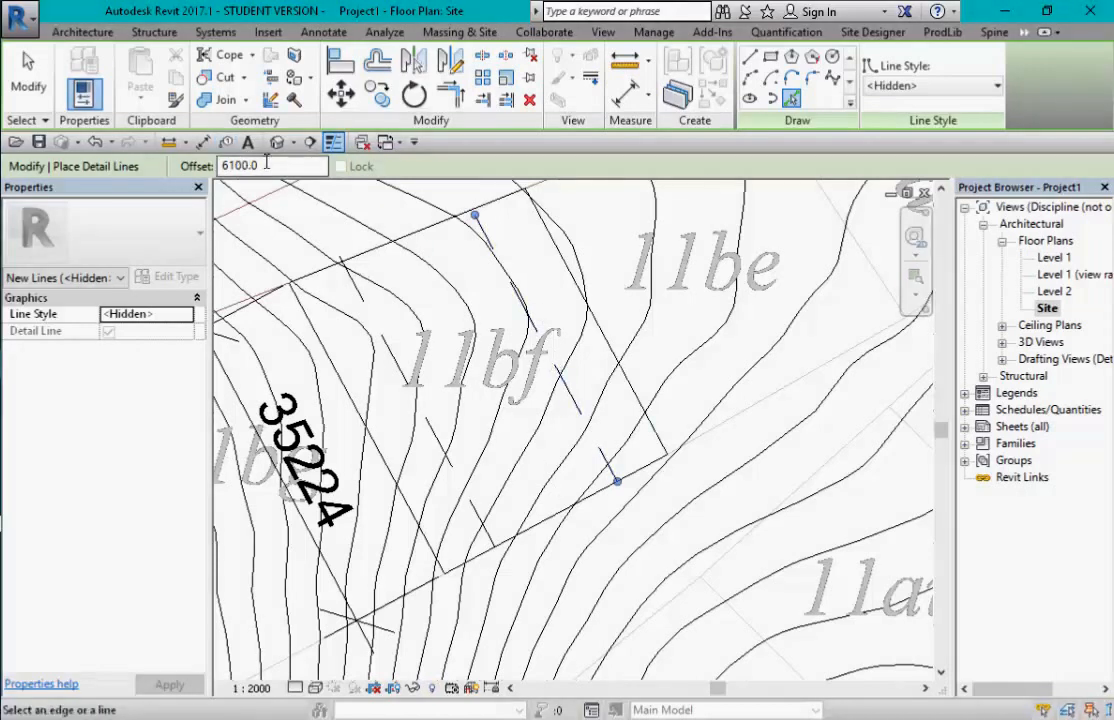
drag(264, 166, 177, 168)
- Change the detail line offset to 2500 and the line style to Heavy Lines
text(2500)
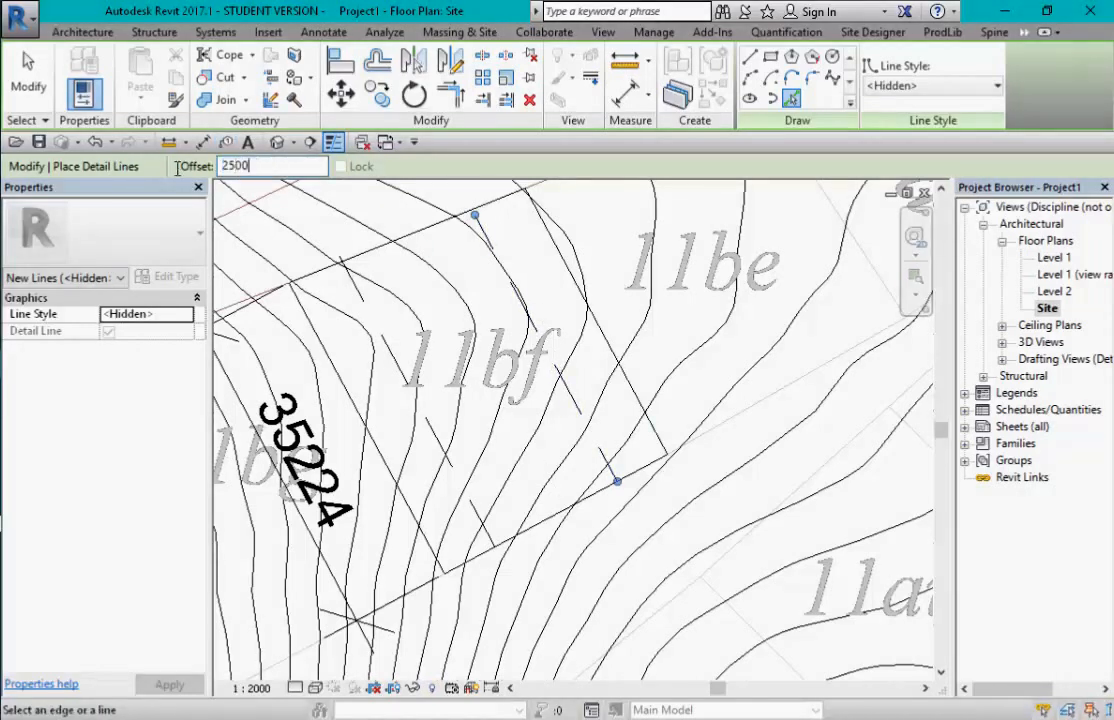
key(Return)
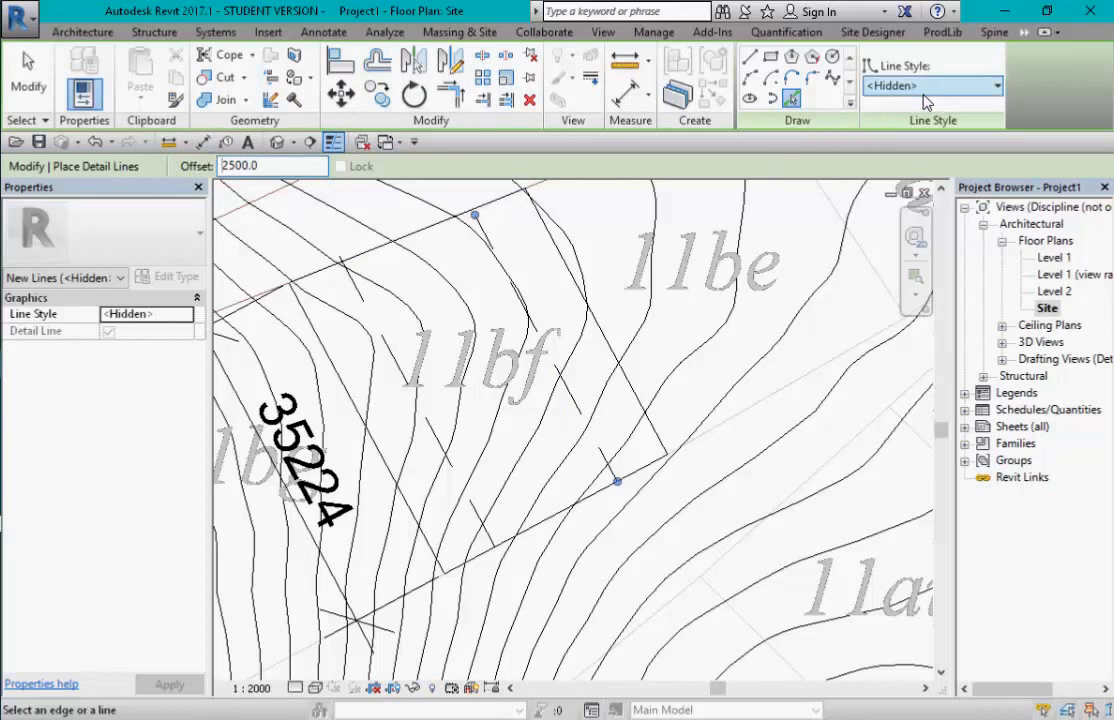
click(940, 88)
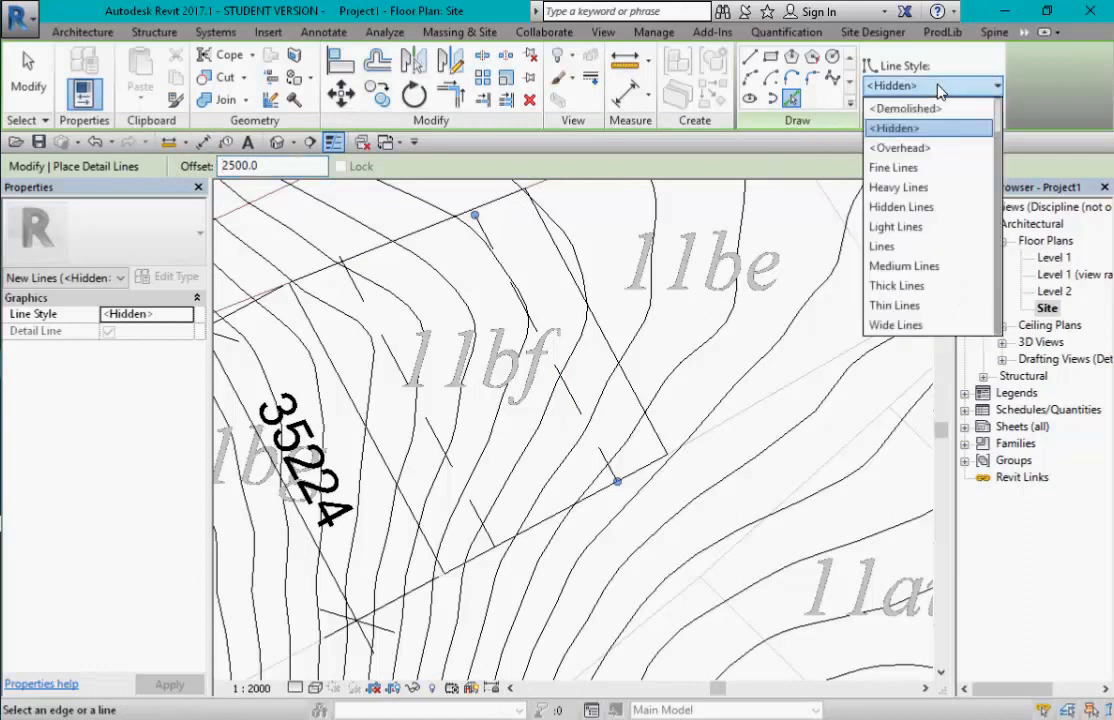
click(922, 187)
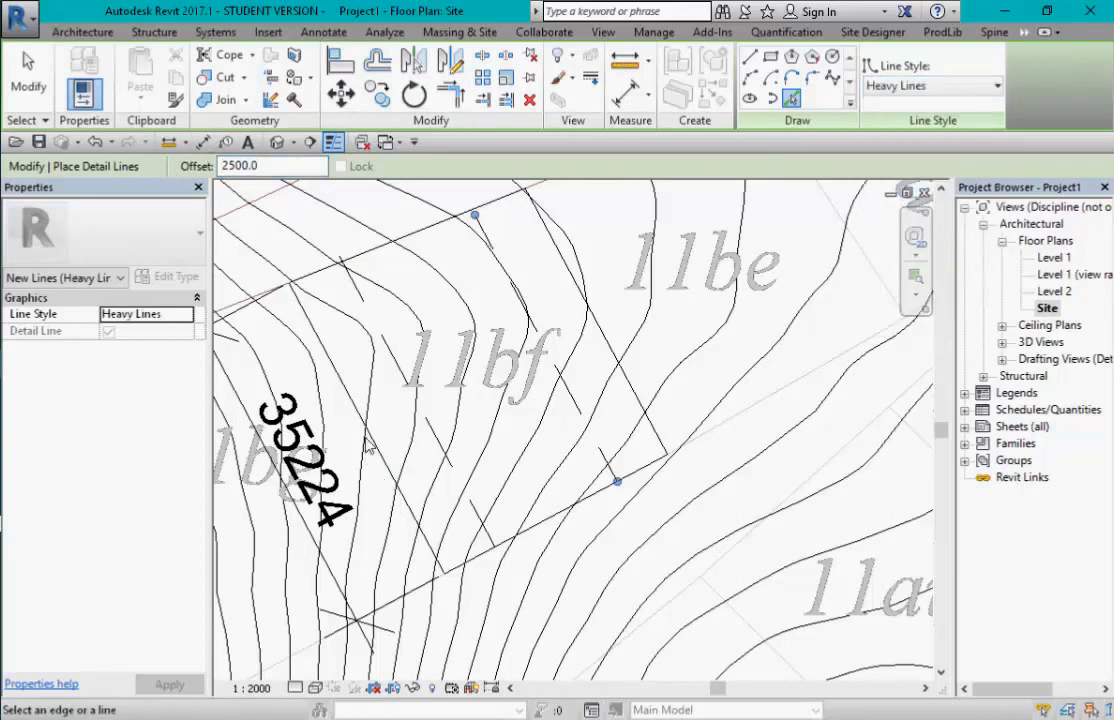
- Place heavy offset lines along the left, right, bottom and top edges of lot 11bf
click(370, 444)
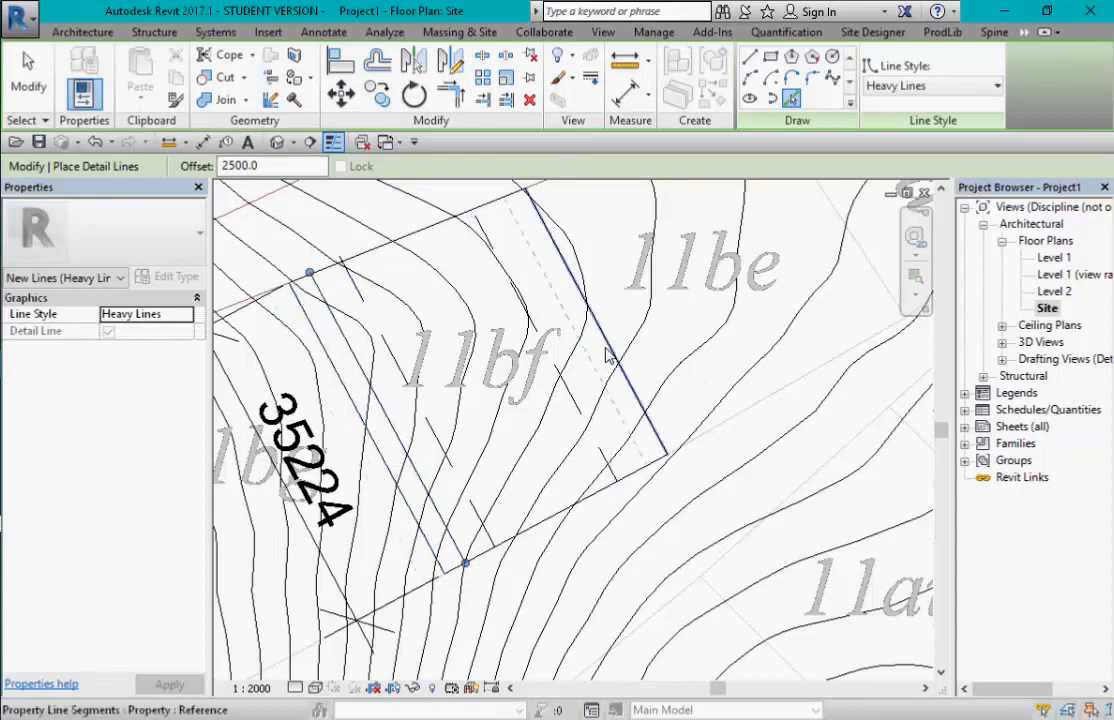
click(608, 357)
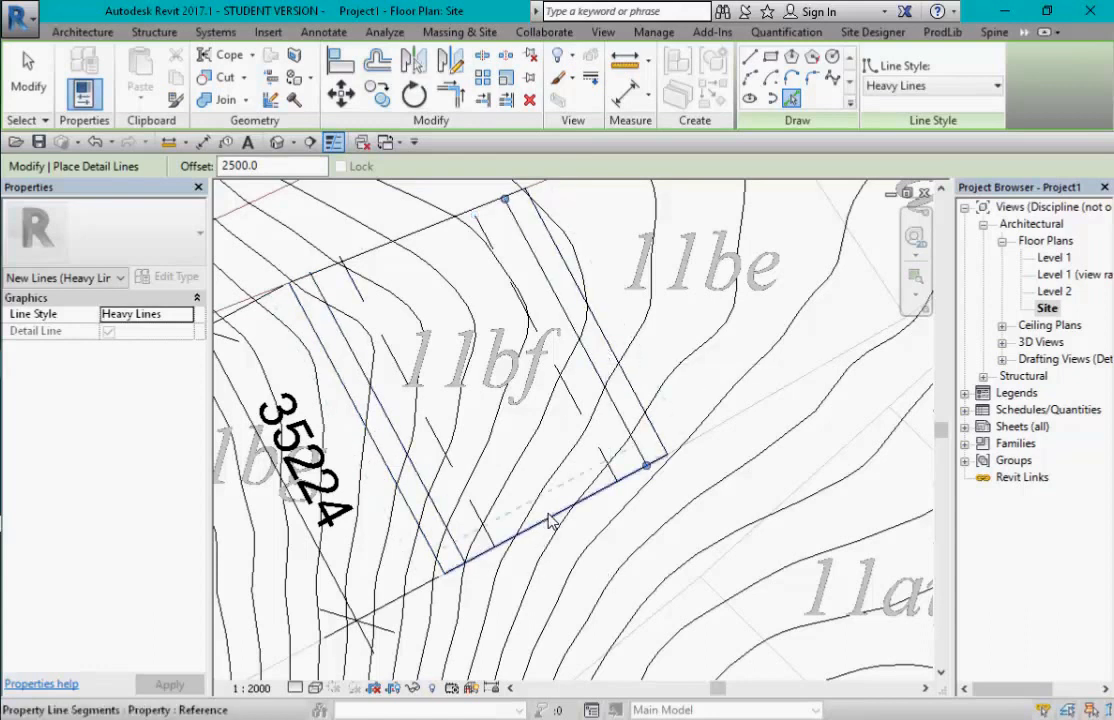
click(551, 521)
click(415, 235)
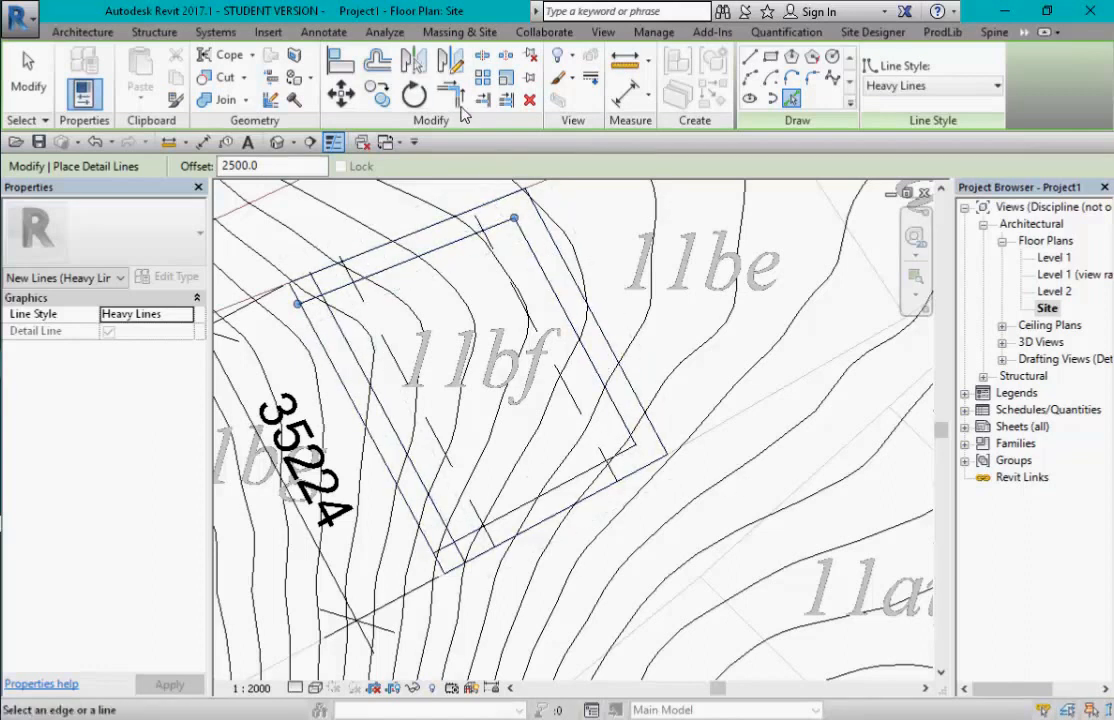
click(455, 100)
- Trim the top-left and left-bottom pairs of offset lines into clean corners
click(350, 284)
click(348, 350)
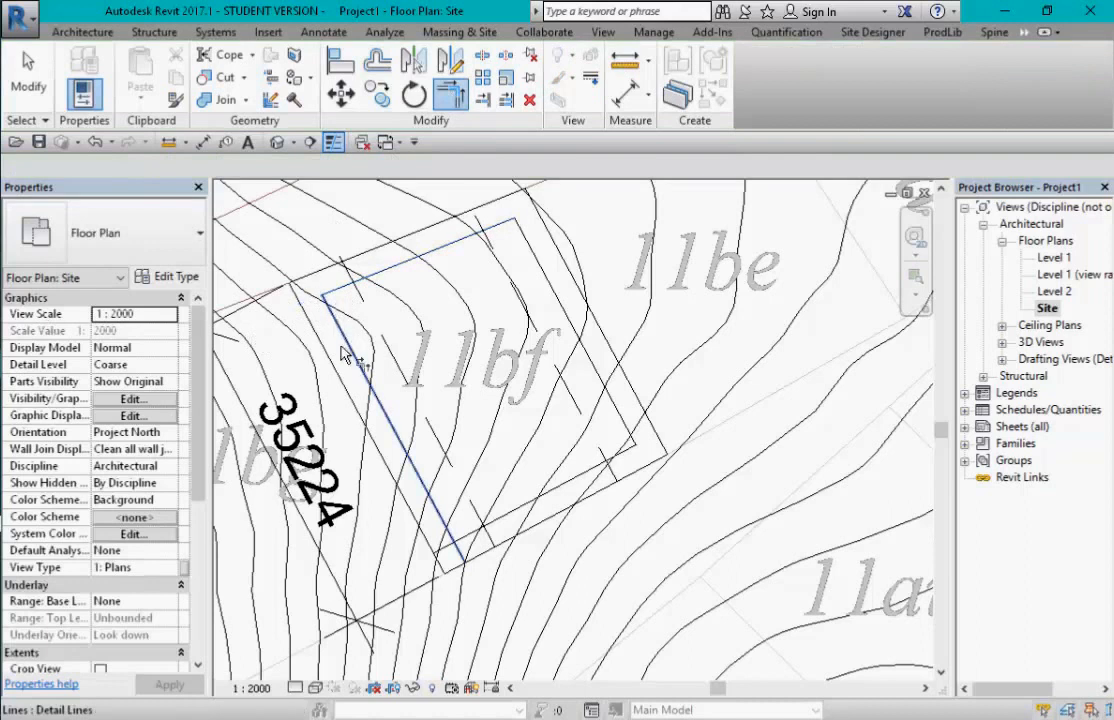
click(418, 478)
click(476, 532)
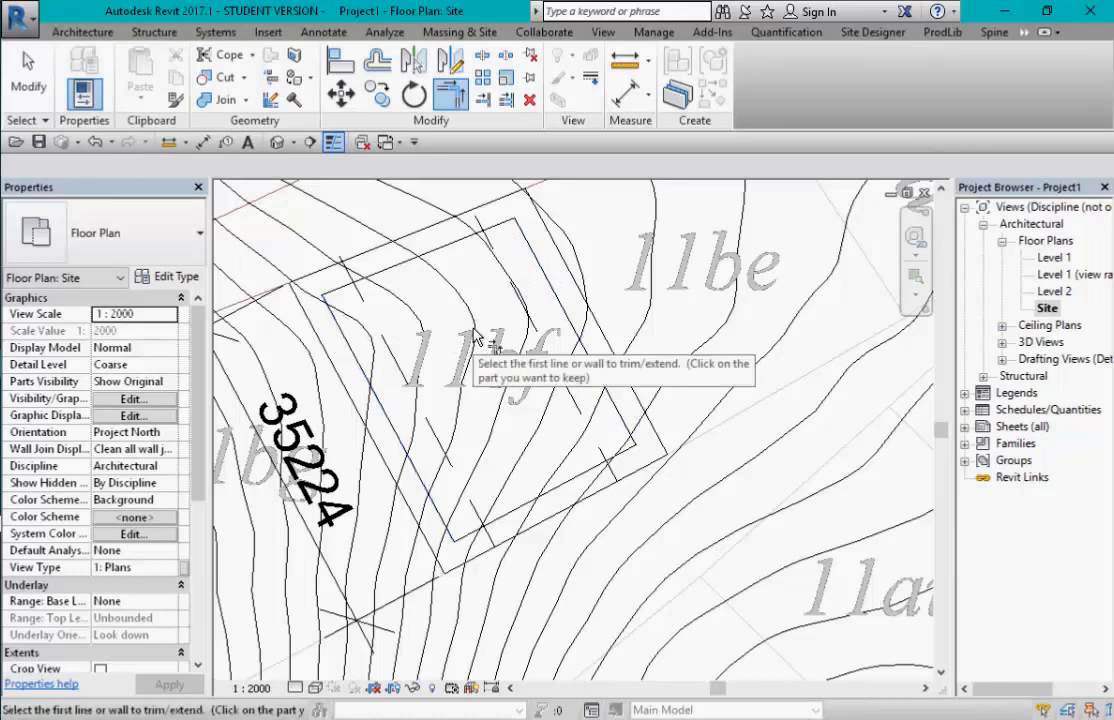
key(Escape)
scroll(340, 320, down, 1)
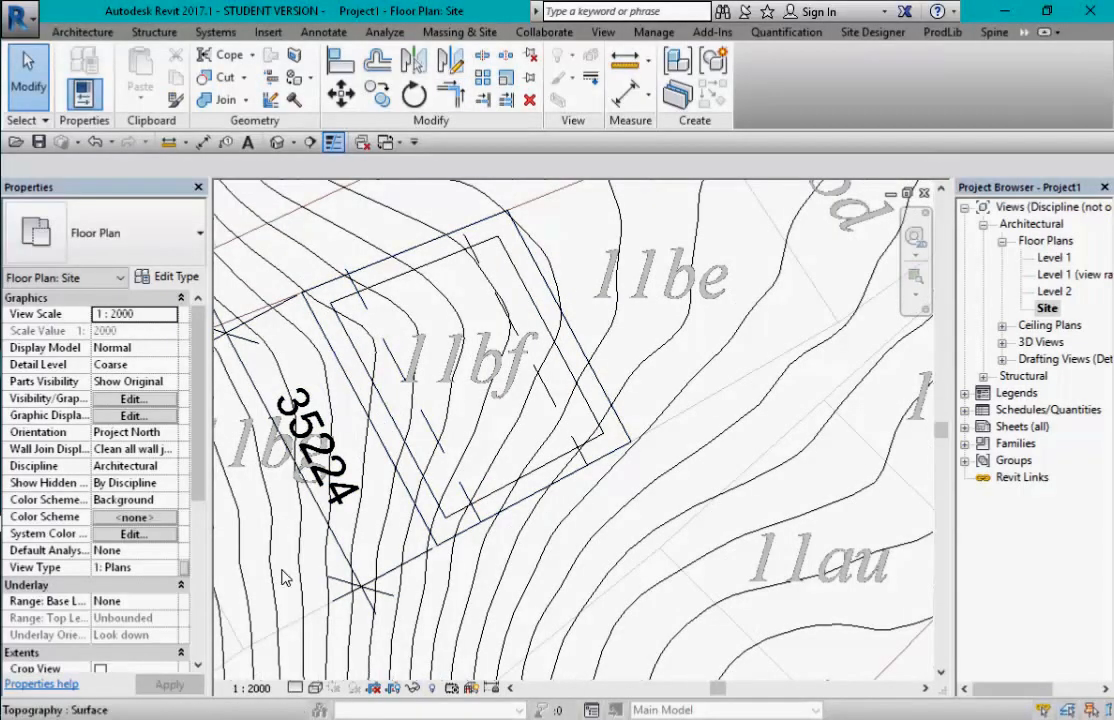
click(253, 689)
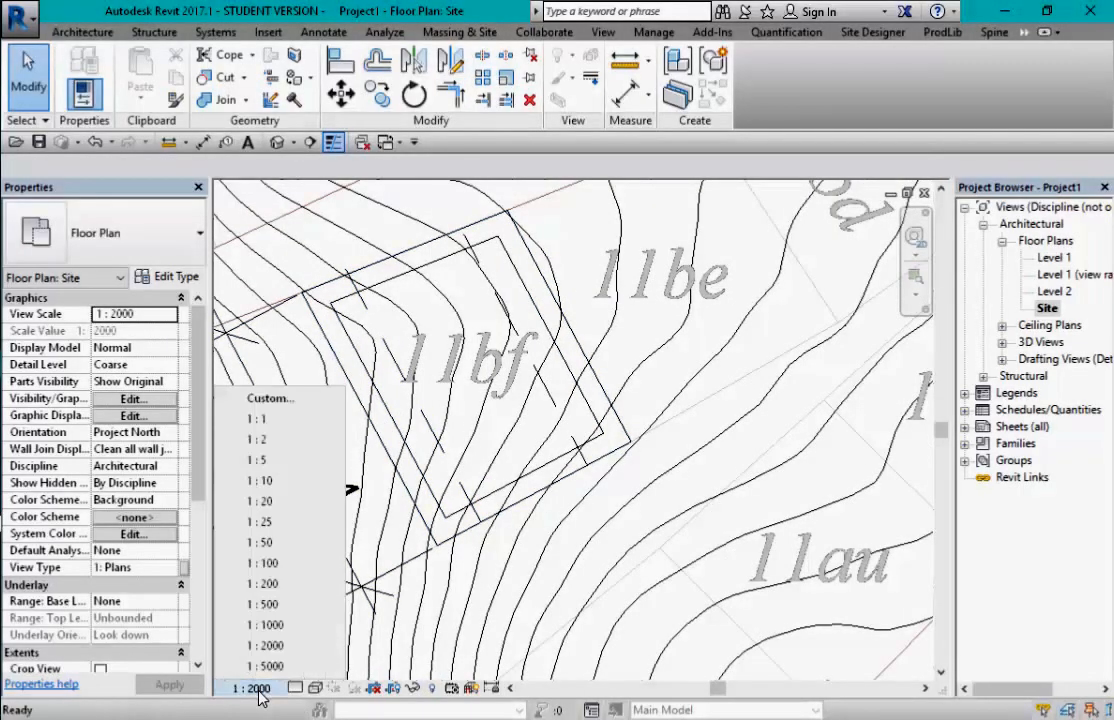
- Set the Site plan scale to 1:200 and zoom out to see the whole site
click(290, 585)
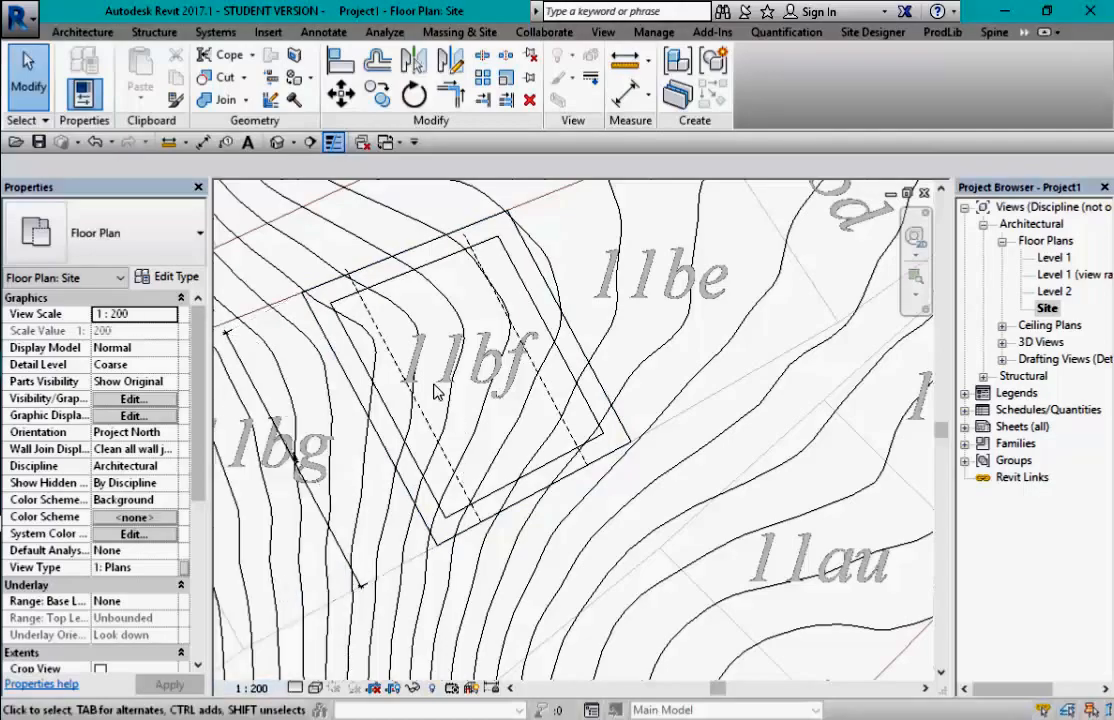
scroll(363, 388, up, 2)
middle_drag(366, 389, 503, 419)
scroll(495, 410, down, 5)
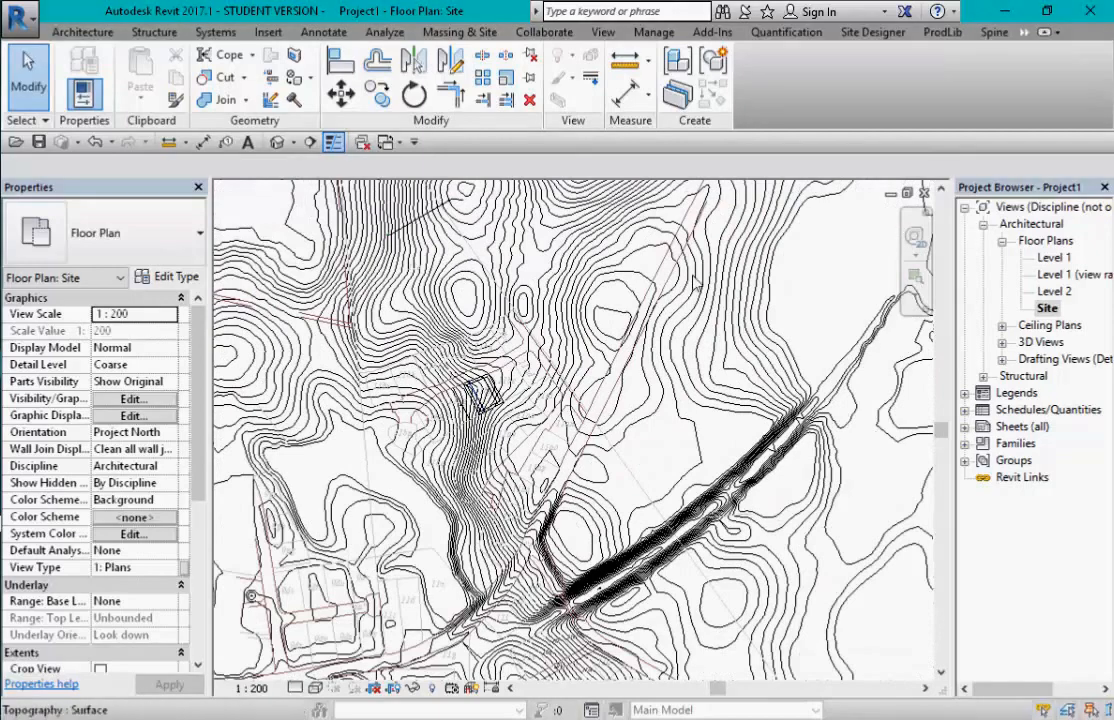
scroll(625, 248, down, 3)
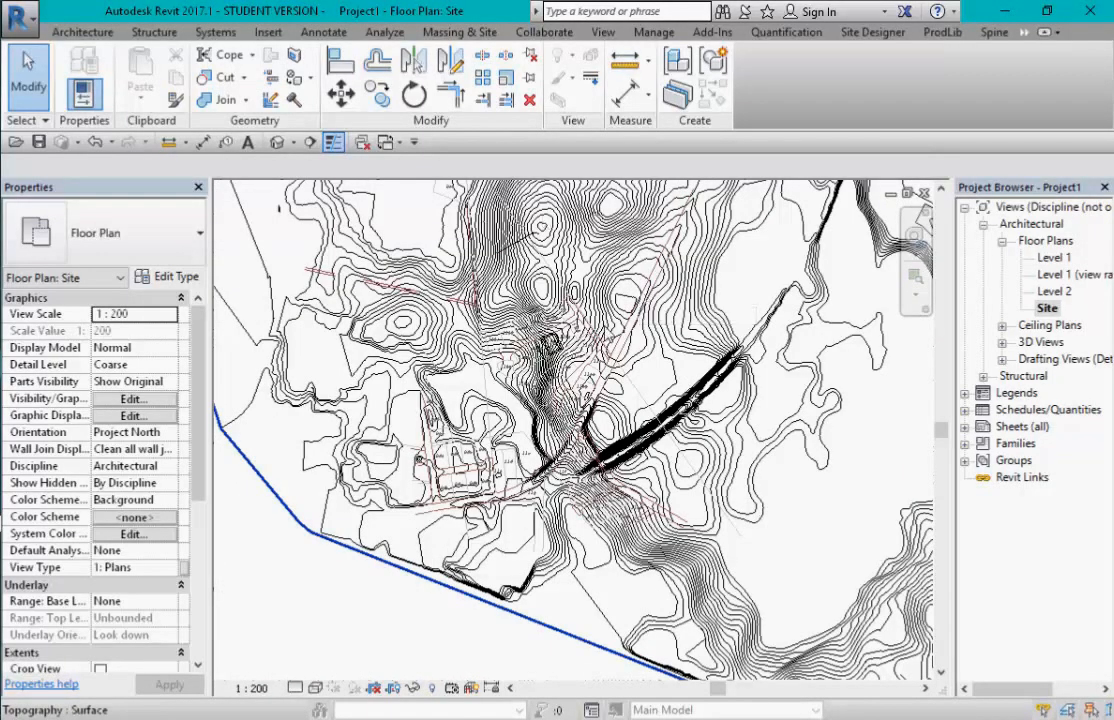
scroll(530, 290, down, 3)
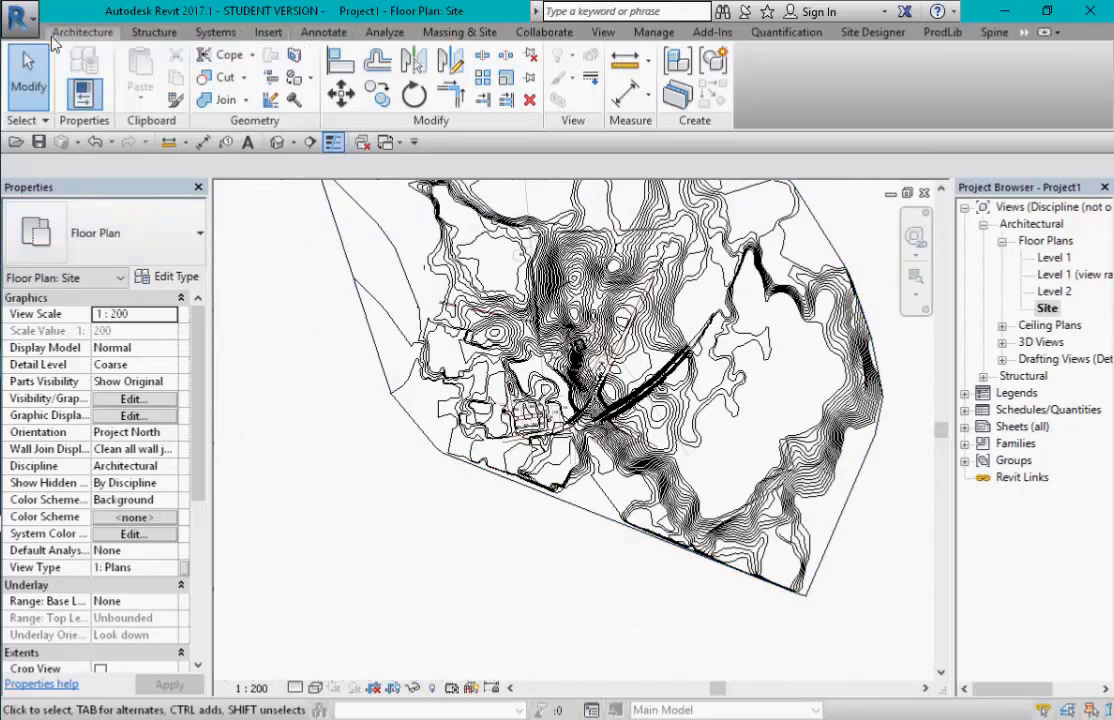
- Start saving the project as a new file via Save As > Project
click(20, 20)
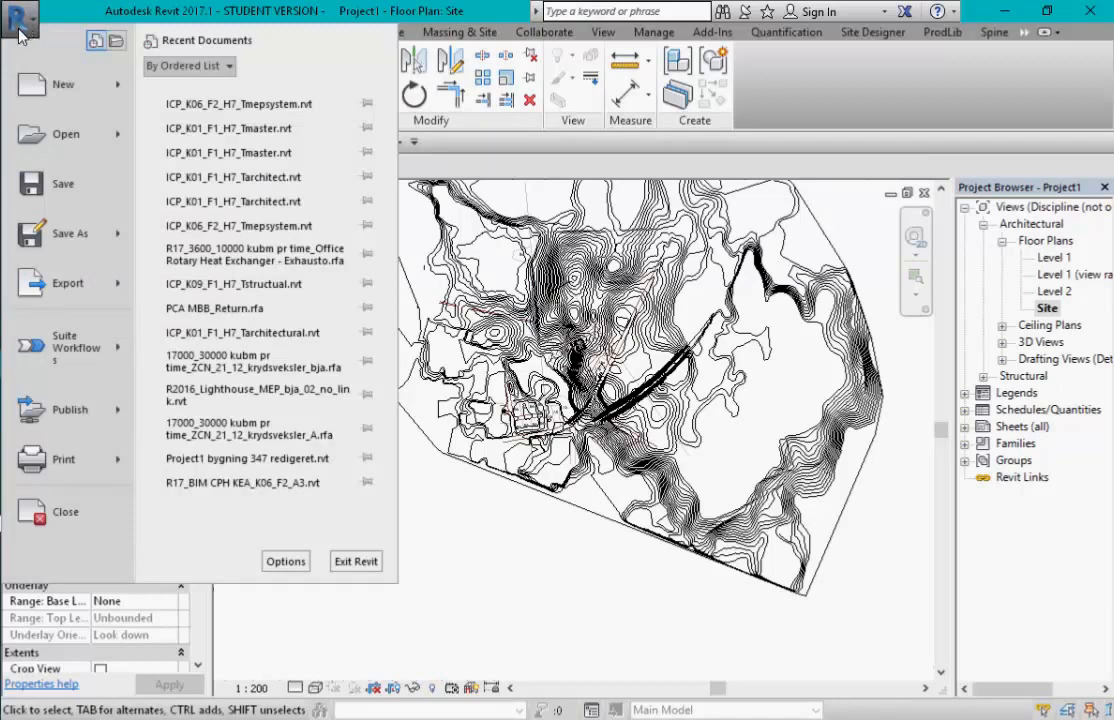
mouse_move(98, 255)
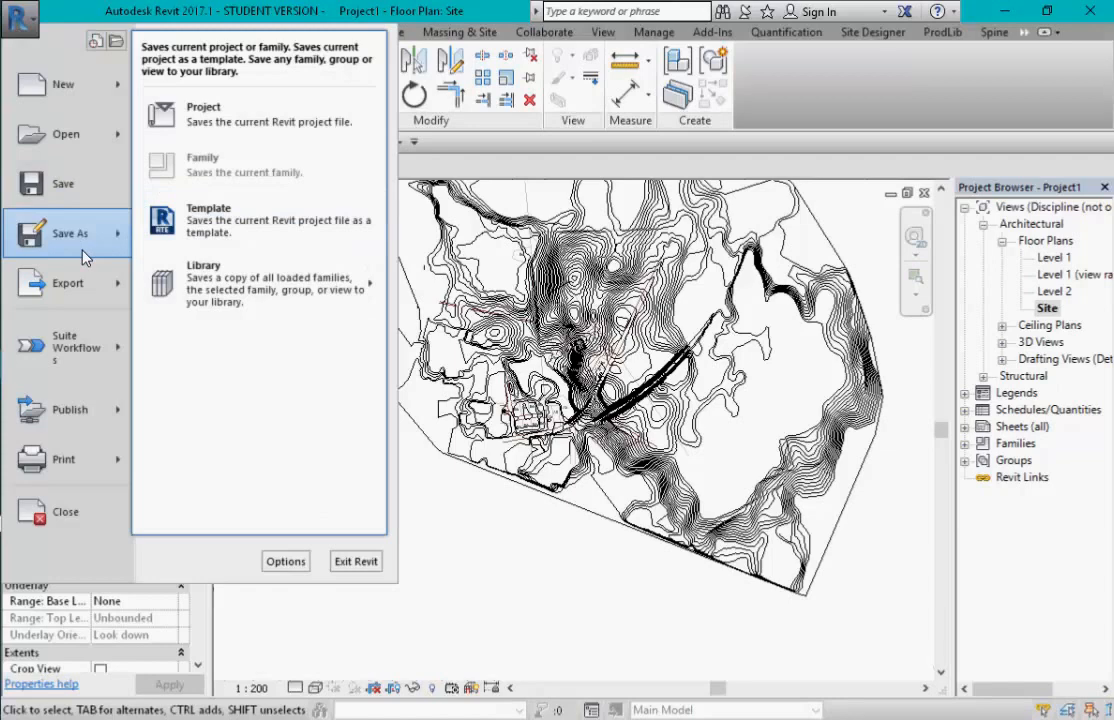
click(59, 183)
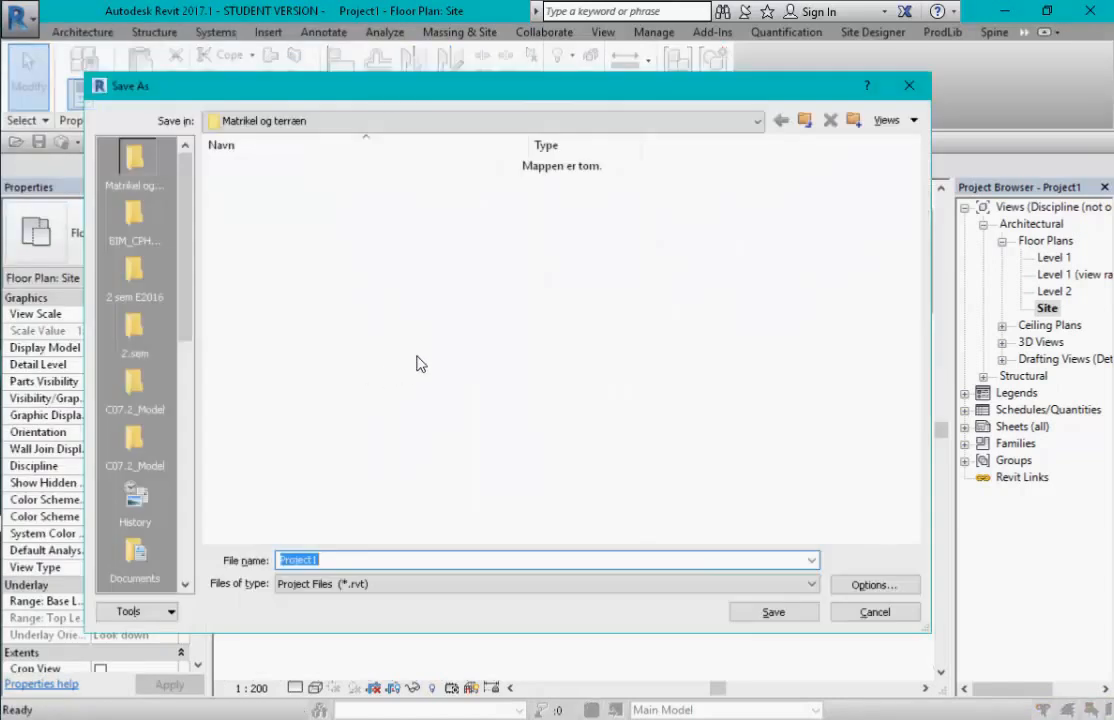
- Switch to Chrome and flip through tabs to the PDF course document
key(alt+Tab)
key(alt+Tab)
key(alt+Tab)
key(alt+Tab)
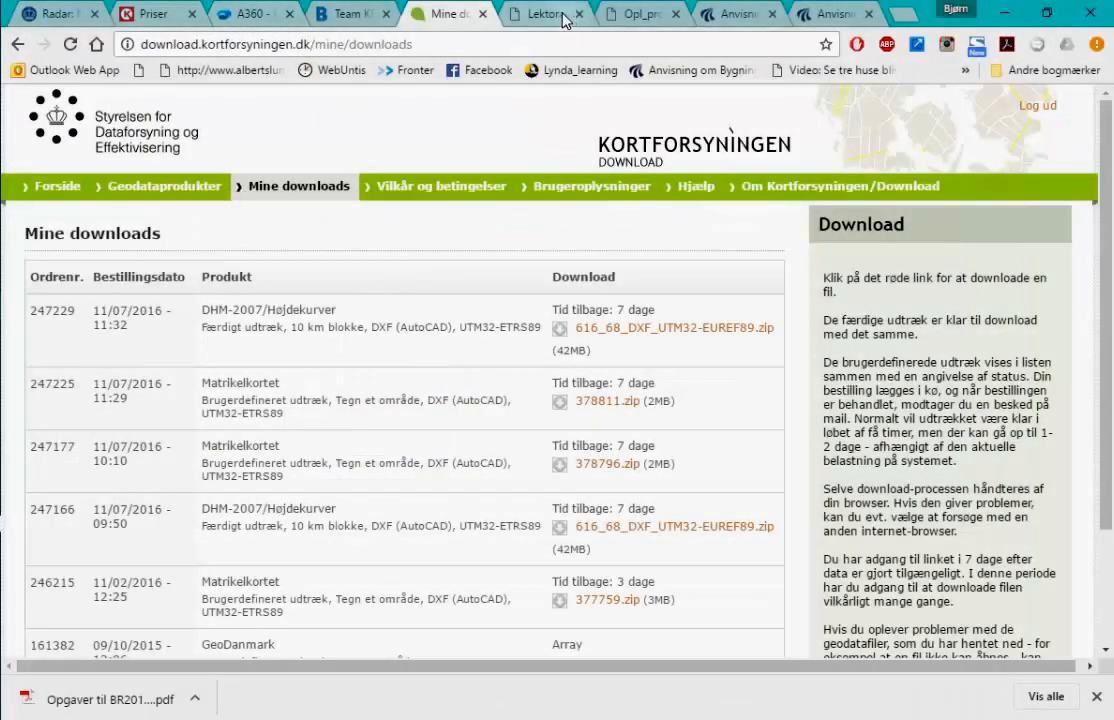
click(503, 14)
key(ctrl+Tab)
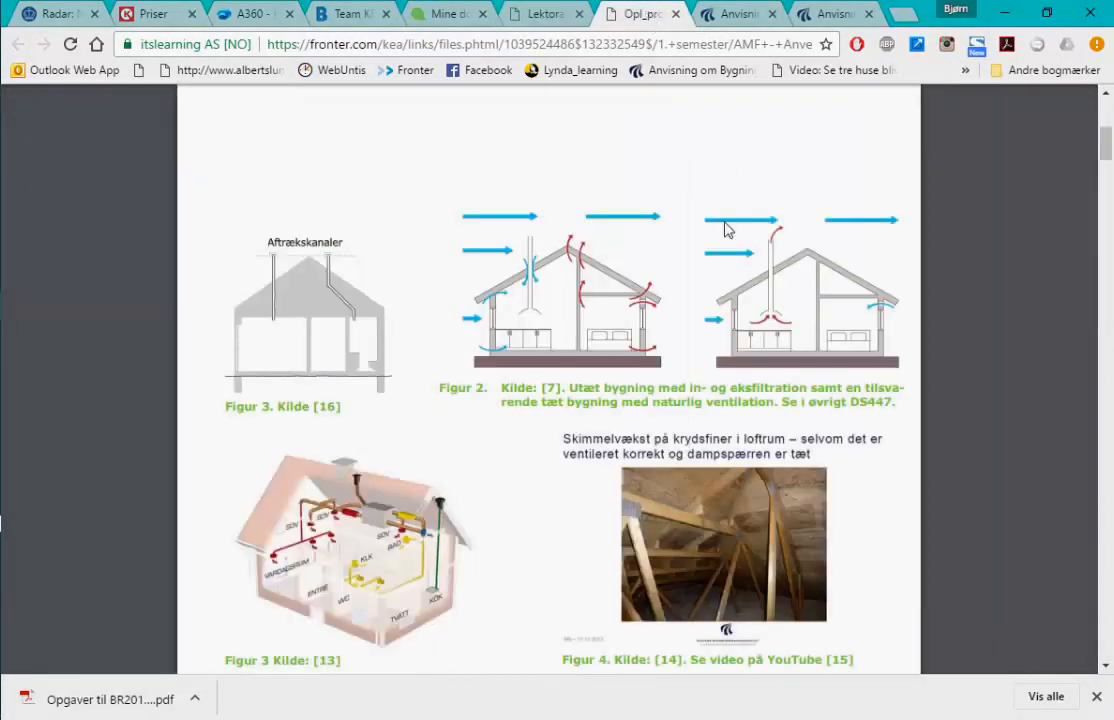
key(alt+Tab)
key(alt+Tab)
key(alt+Tab)
key(alt+Tab)
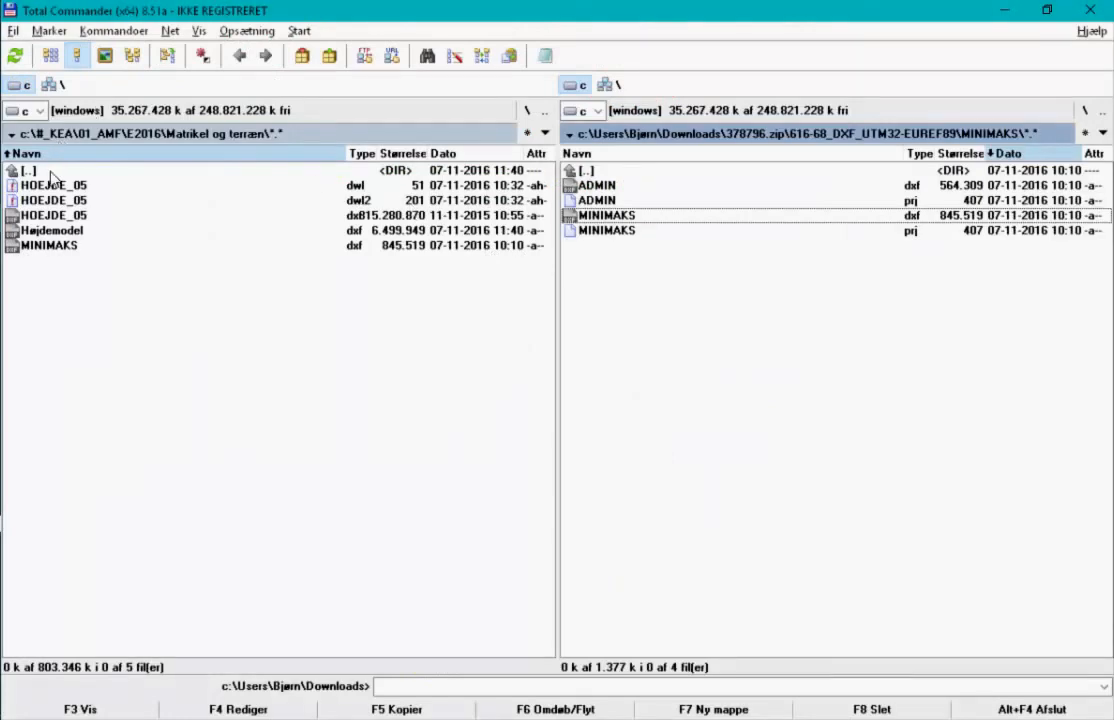
- Go up to c:\#_KEA, enter Dokumenter and open Filnavngivning efter BIPS_A104.pdf
double_click(51, 171)
double_click(51, 171)
double_click(51, 171)
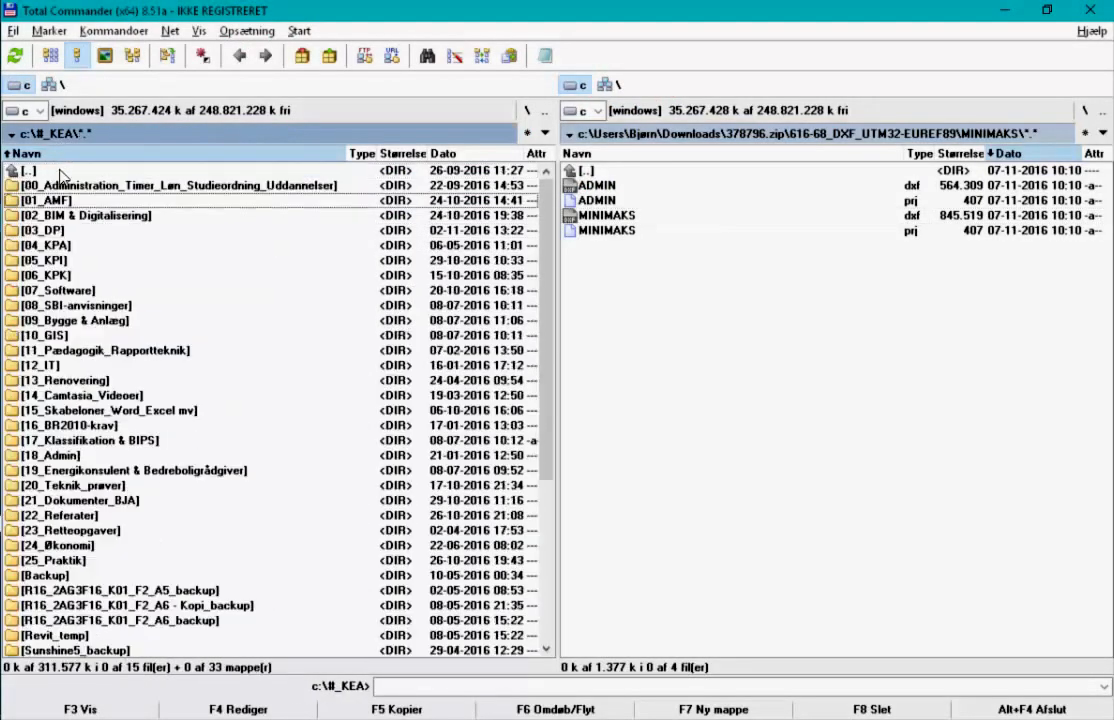
scroll(90, 315, down, 4)
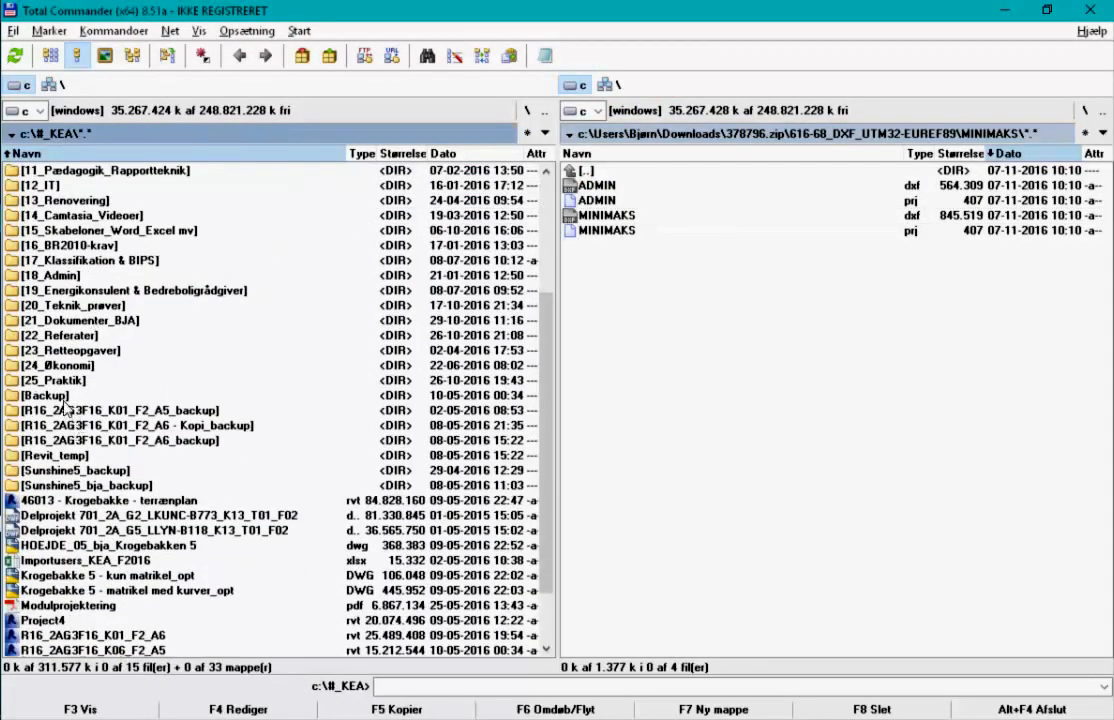
double_click(80, 320)
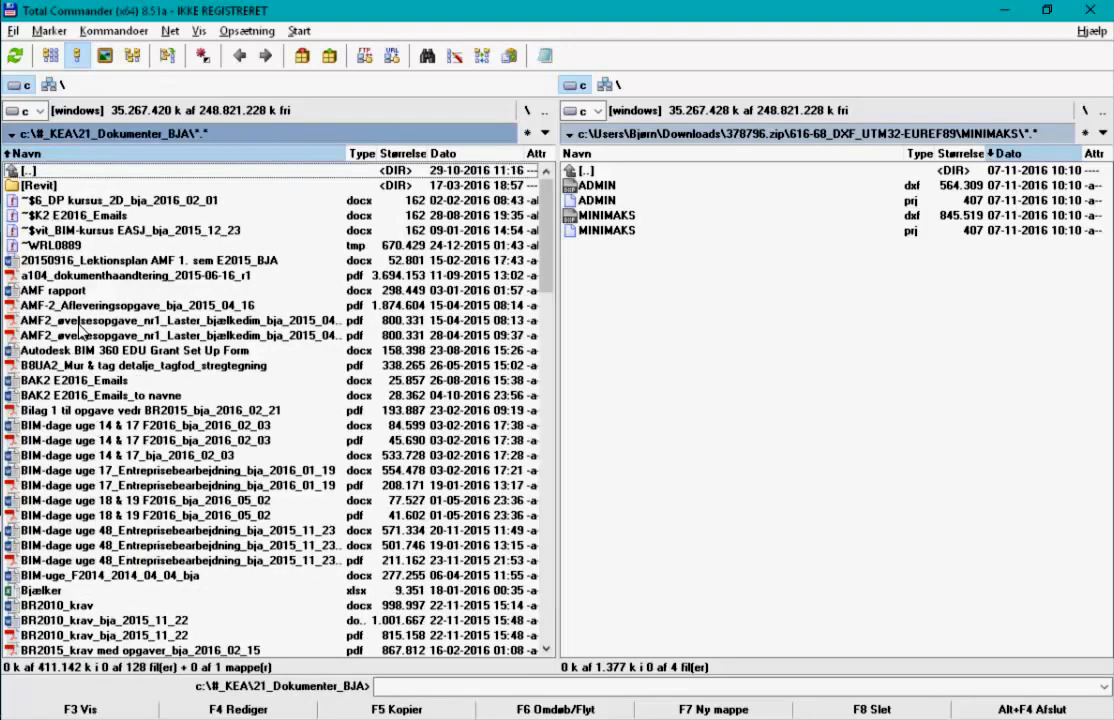
scroll(110, 390, down, 1)
scroll(100, 460, down, 2)
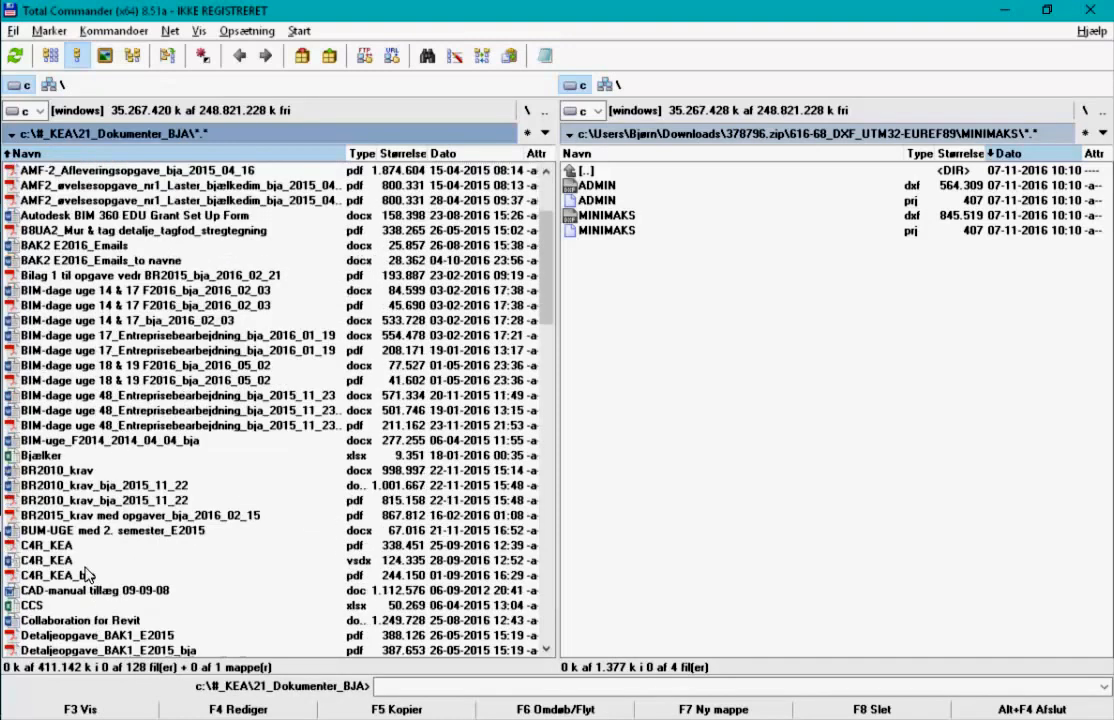
scroll(80, 510, down, 4)
scroll(87, 570, down, 4)
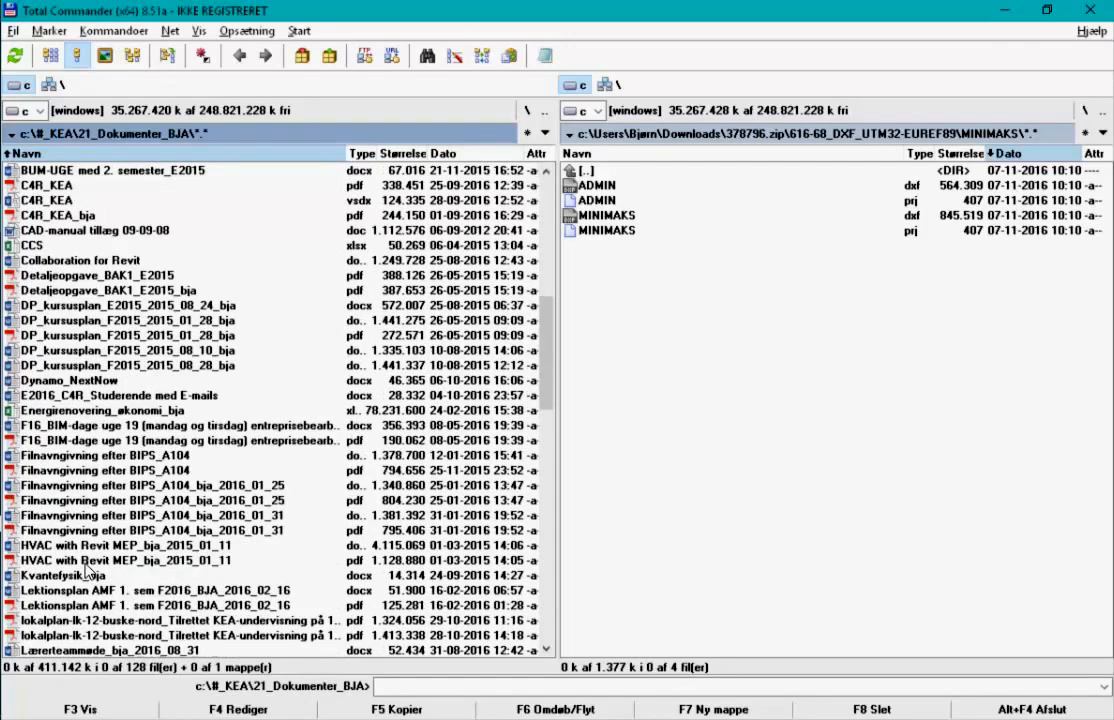
scroll(82, 500, down, 3)
scroll(82, 392, up, 1)
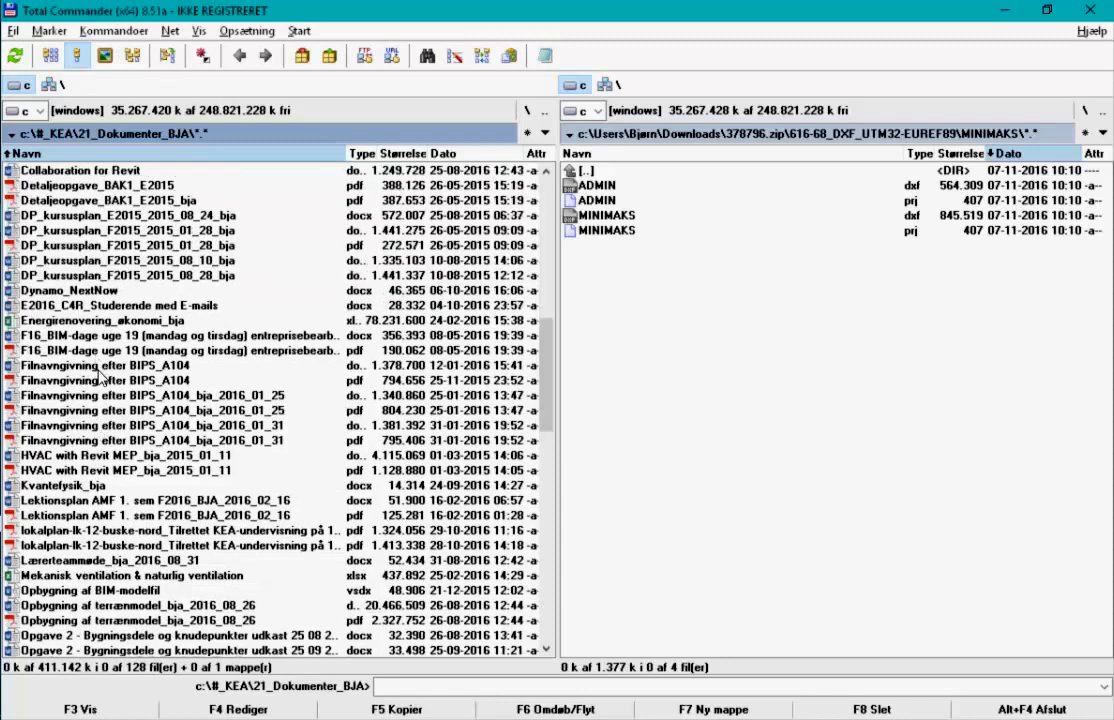
click(103, 382)
double_click(103, 382)
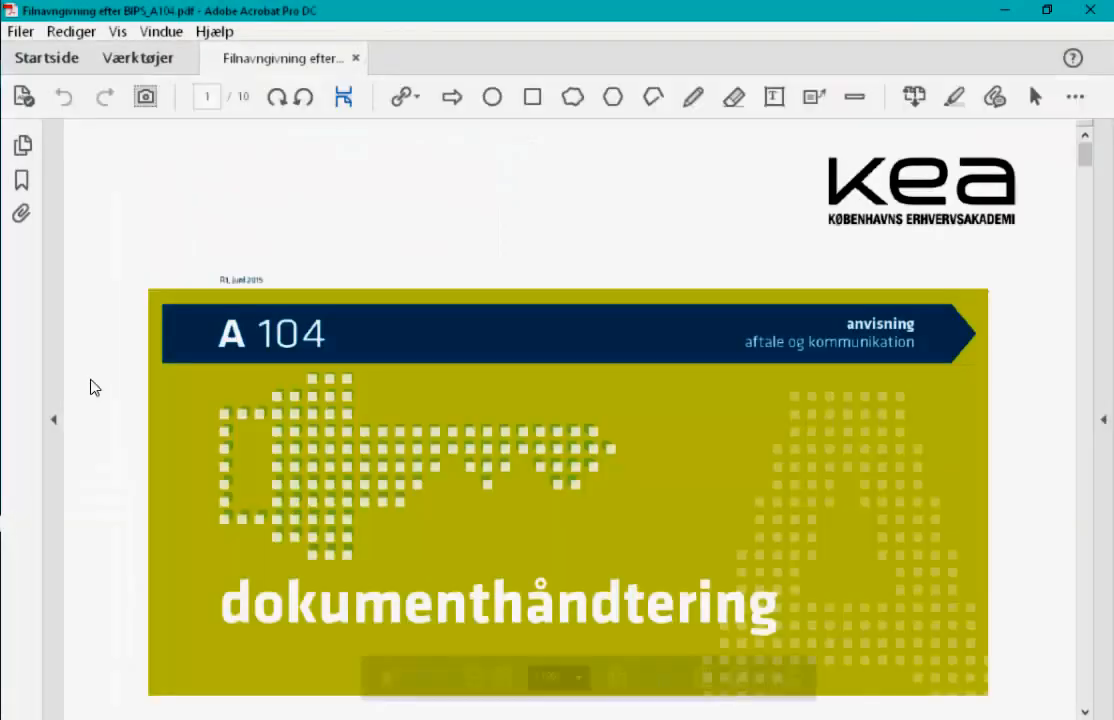
- Copy the terrain-file name R2016_1AF2016_K06_F2_A3 from page 2 of the A104 guide, then return to Revit
scroll(666, 417, down, 10)
scroll(668, 417, down, 1)
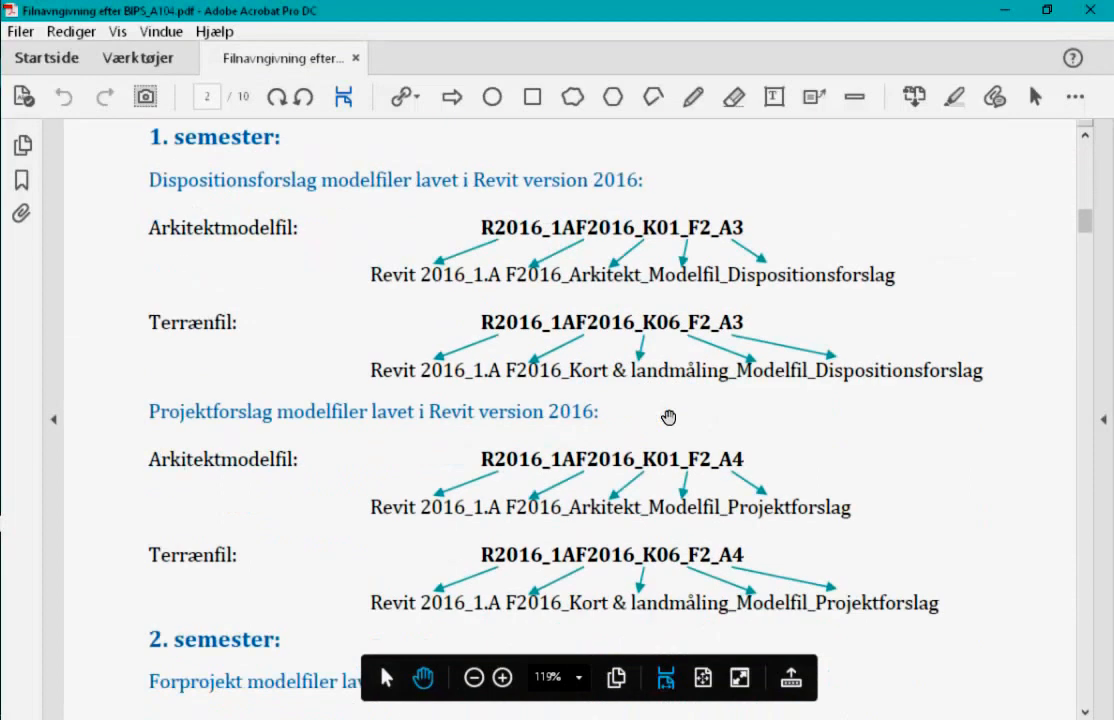
right_click(510, 335)
click(572, 482)
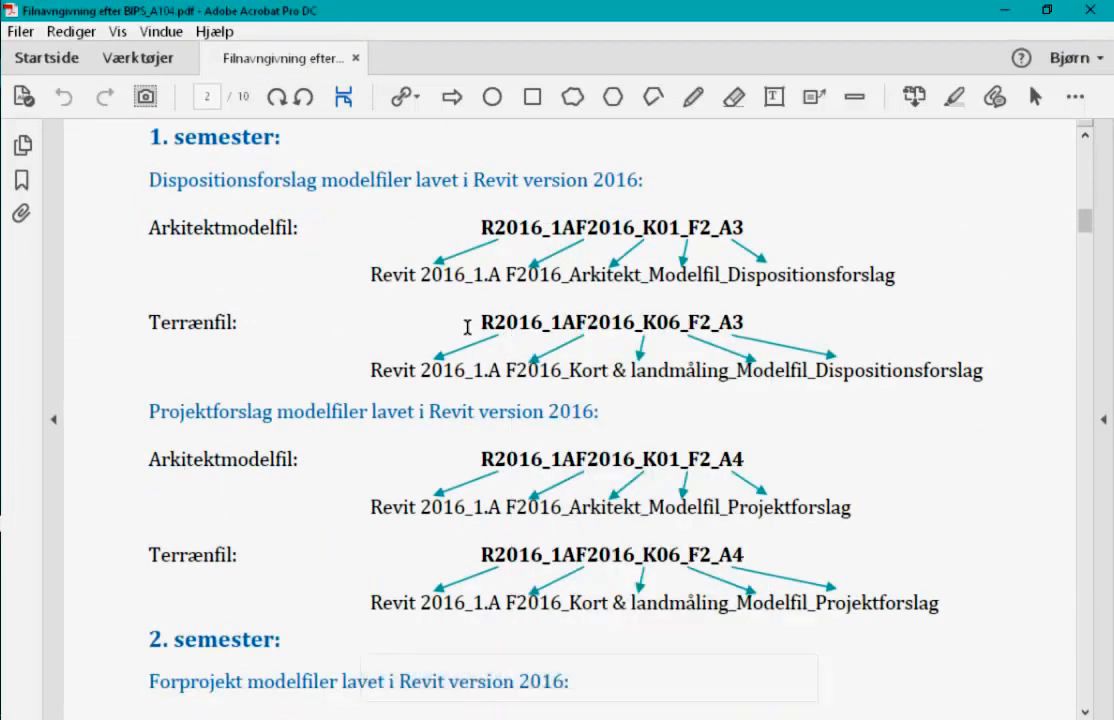
drag(482, 320, 742, 318)
key(ctrl+c)
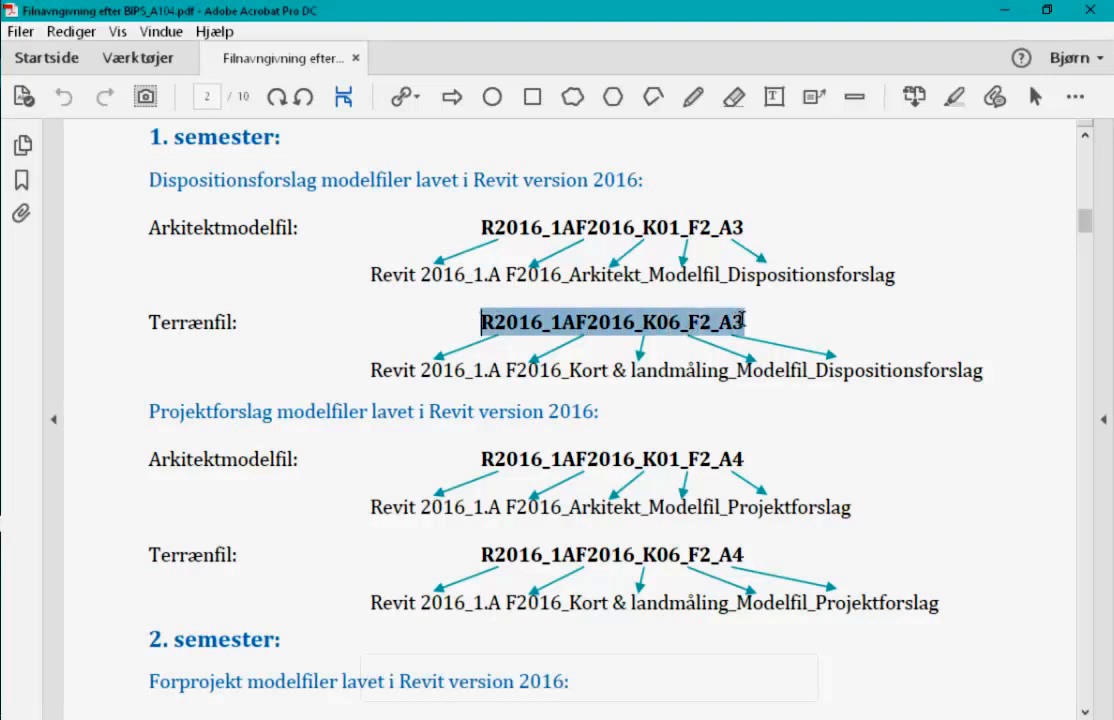
key(alt+Tab)
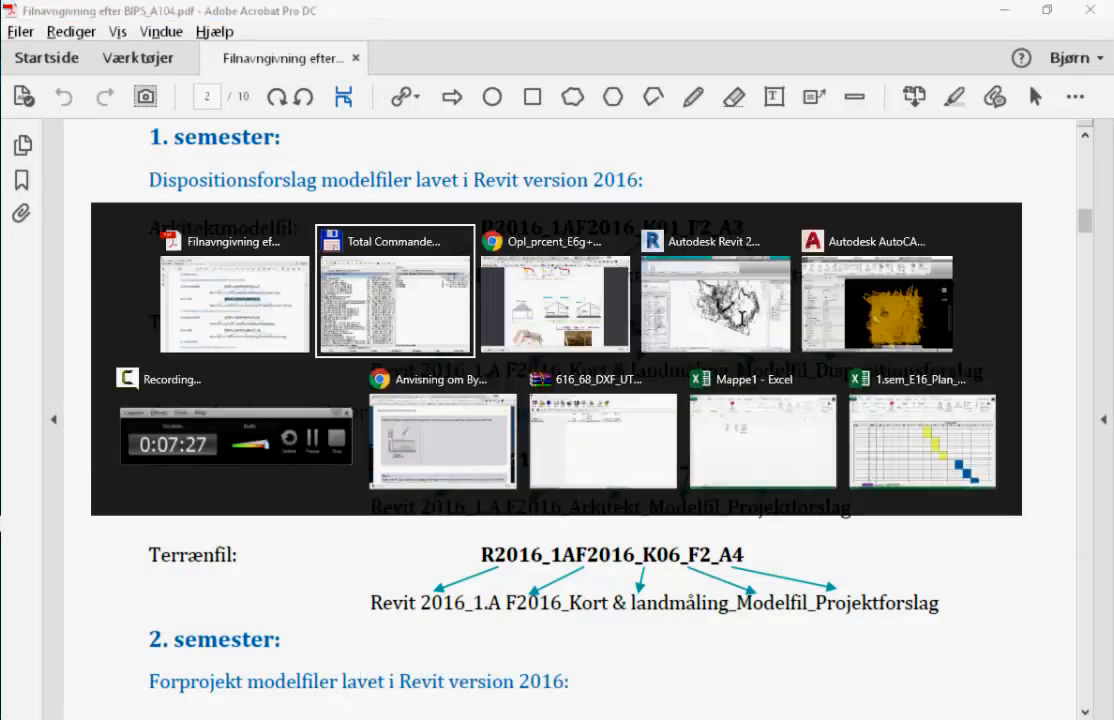
key(alt+Tab)
key(alt+Tab)
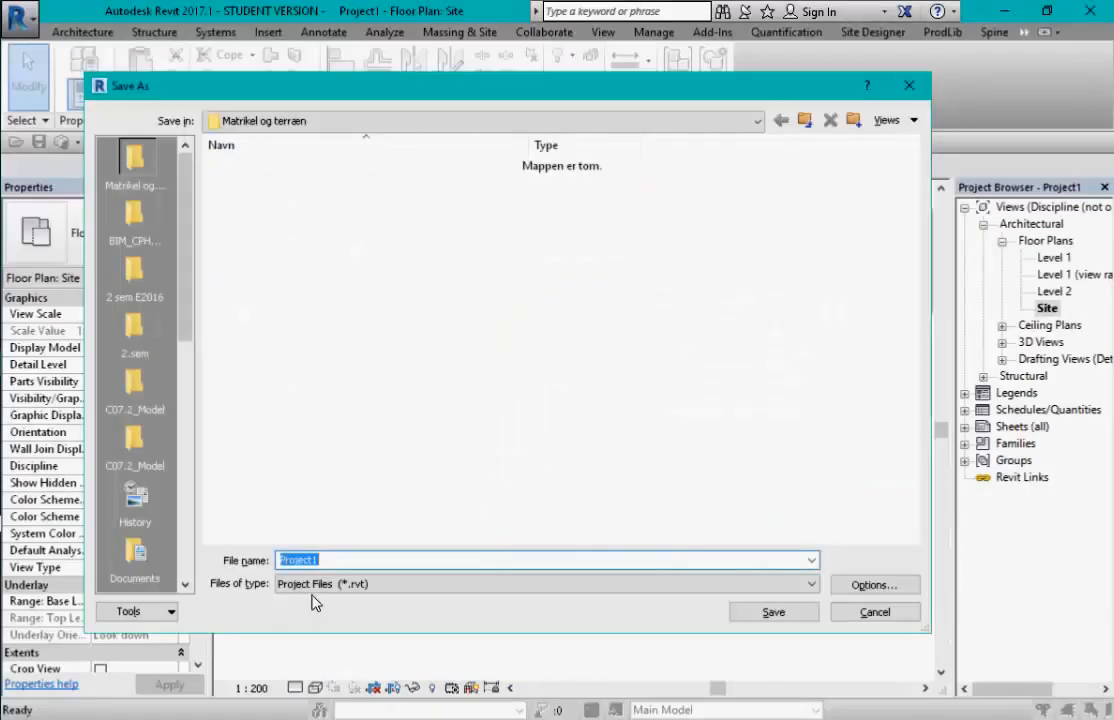
- Save the project as R16_1AG5_K06_F2_A3 in Matrikel og terræn, disabling shared positioning for MINIMAKS.dxf
key(ctrl+v)
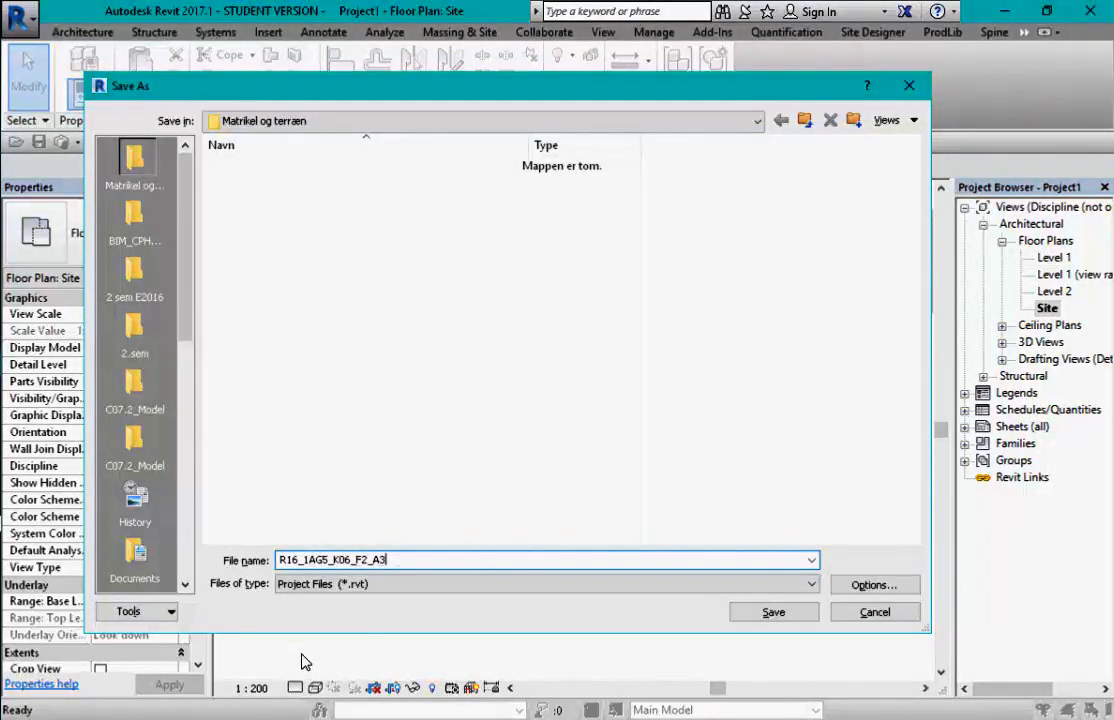
click(774, 613)
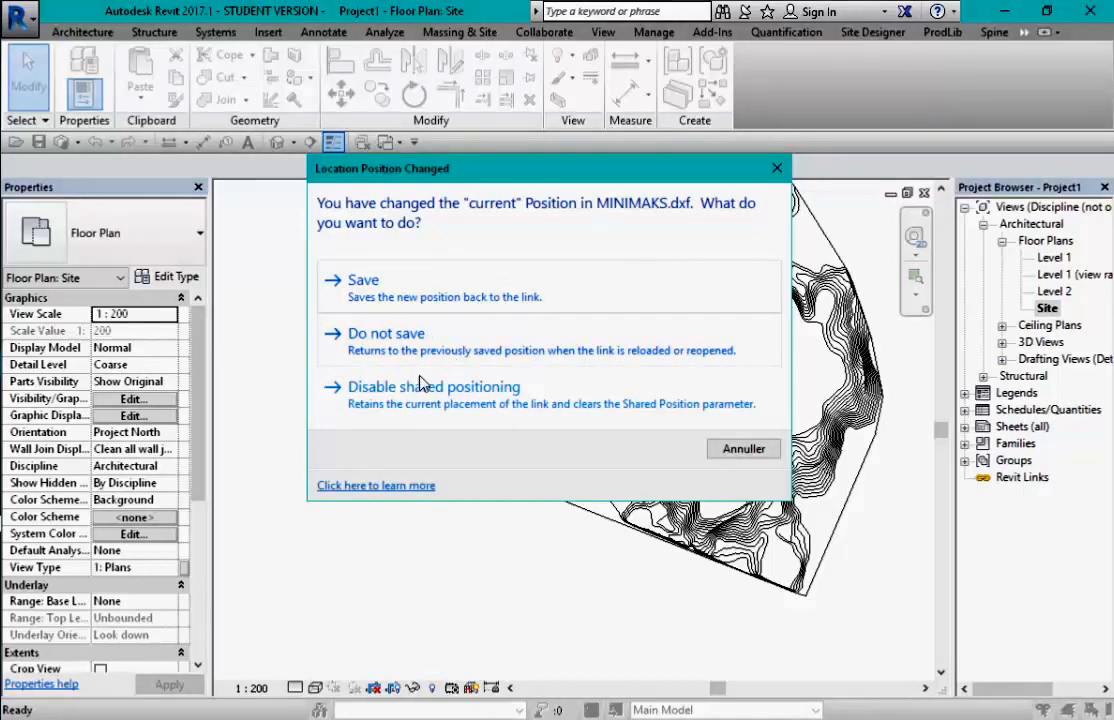
click(517, 396)
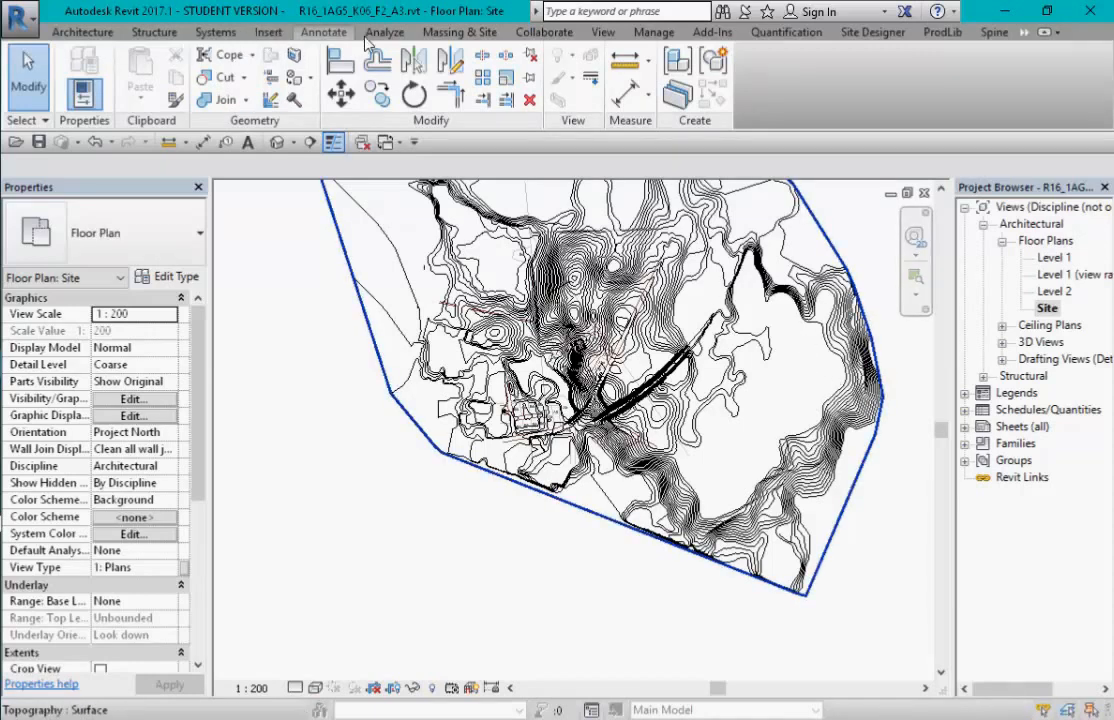
- Enable collaboration on the model, choosing Collaborate using the cloud
click(654, 32)
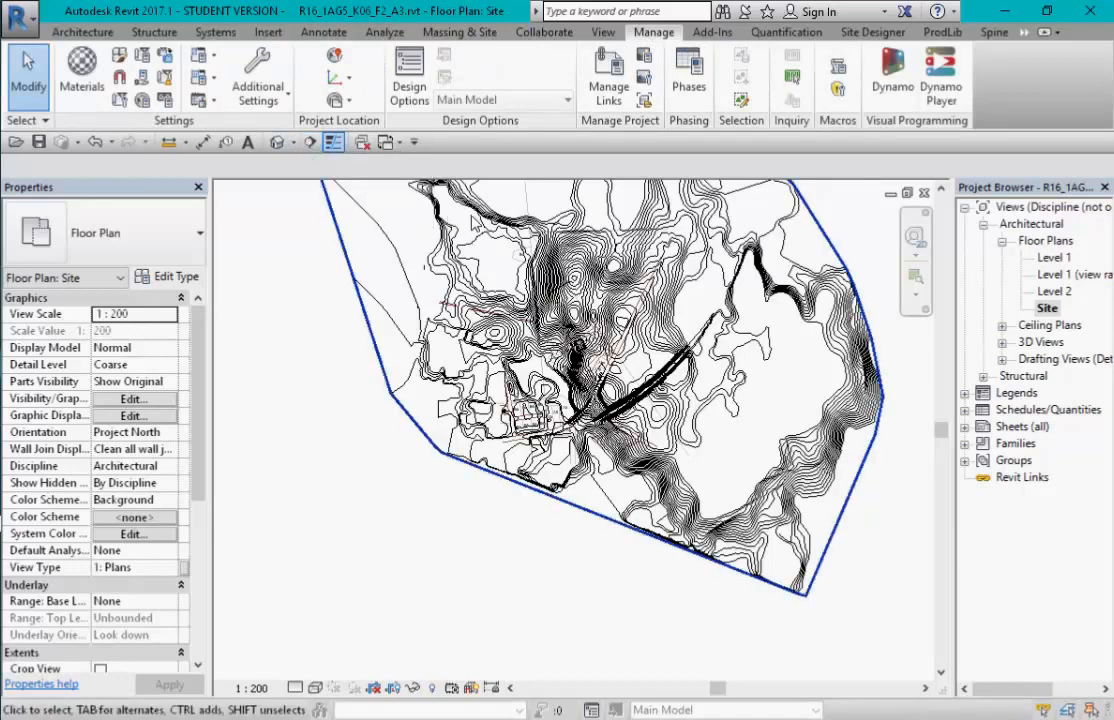
click(544, 32)
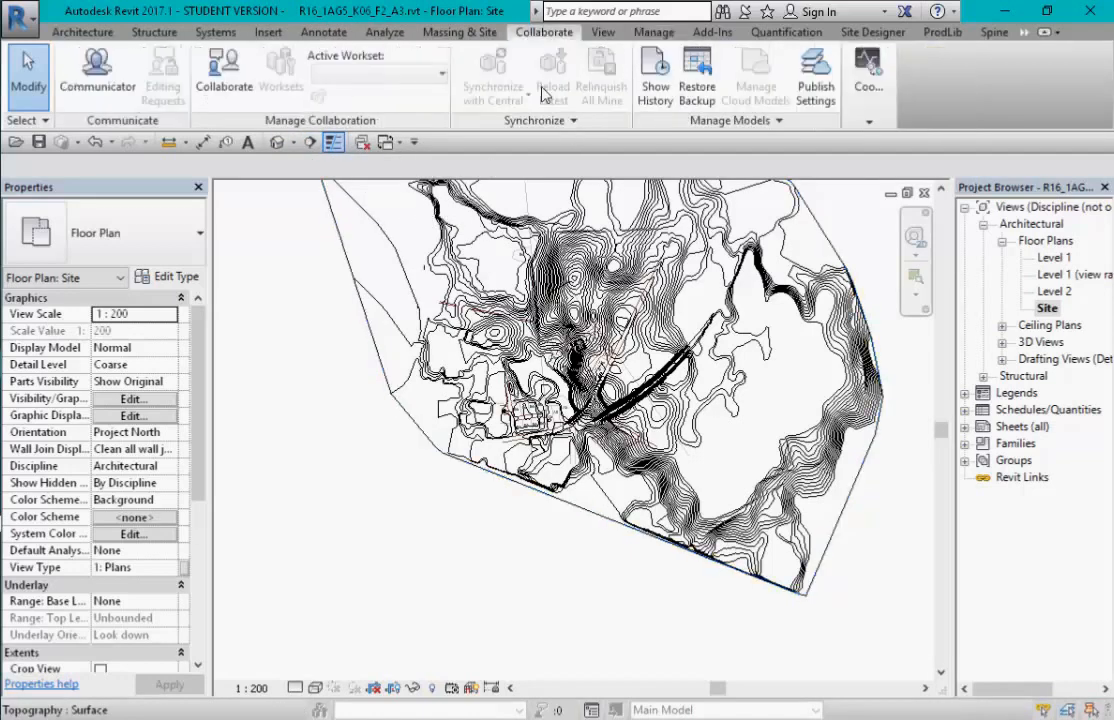
click(209, 90)
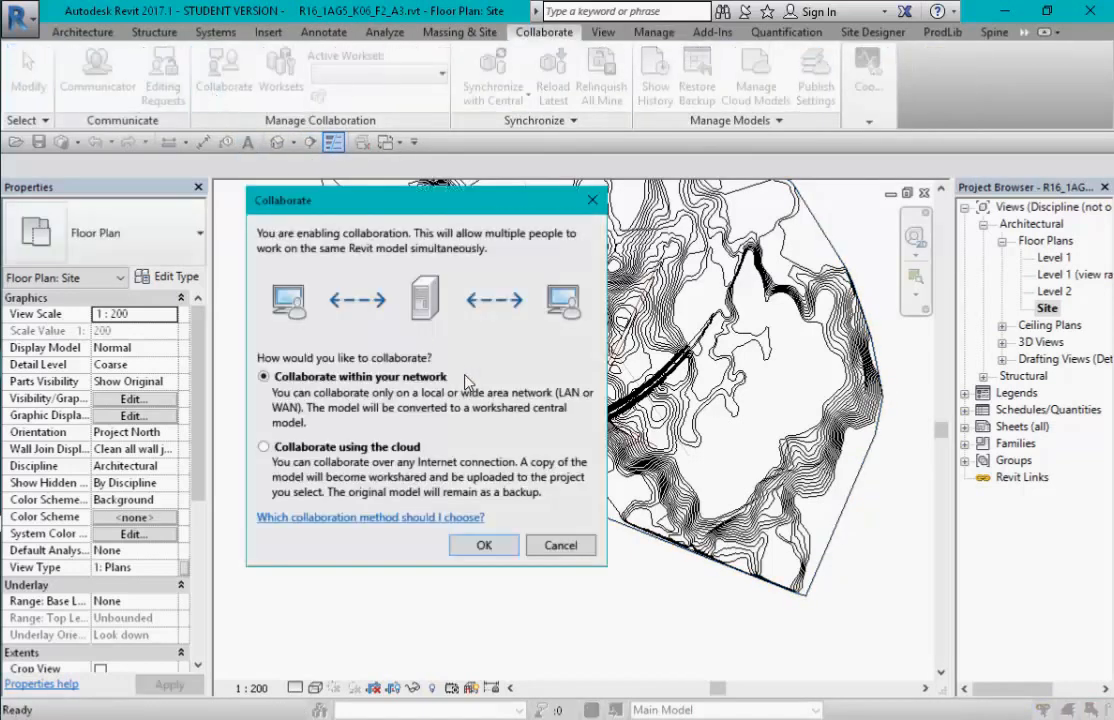
click(287, 452)
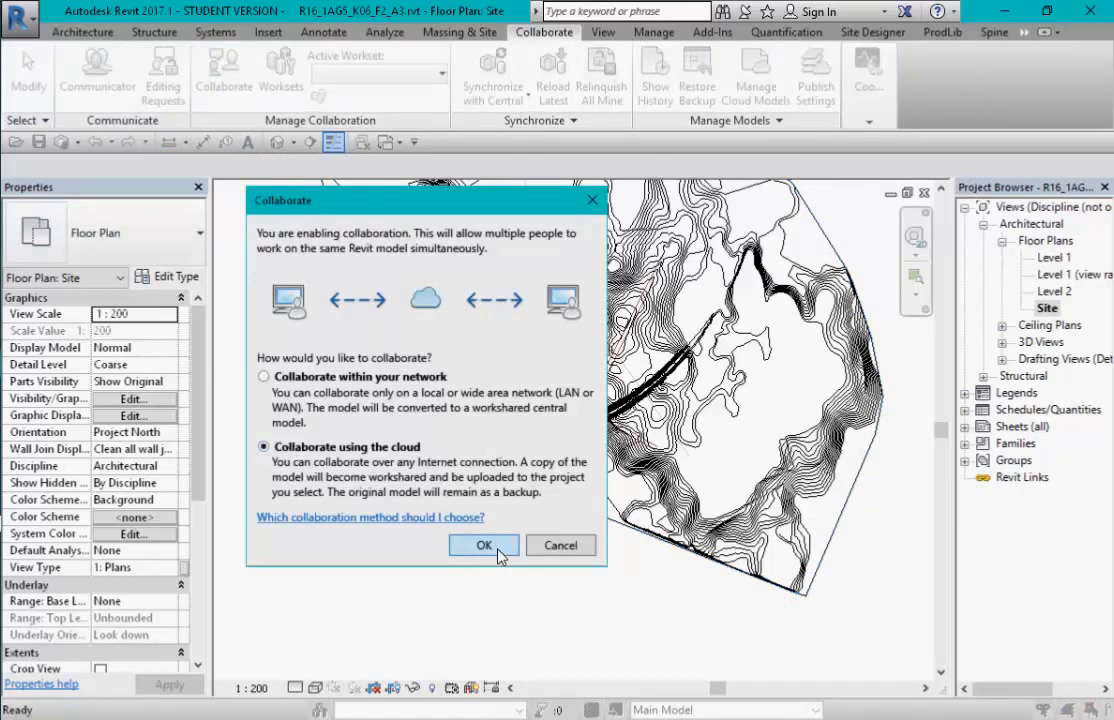
click(498, 552)
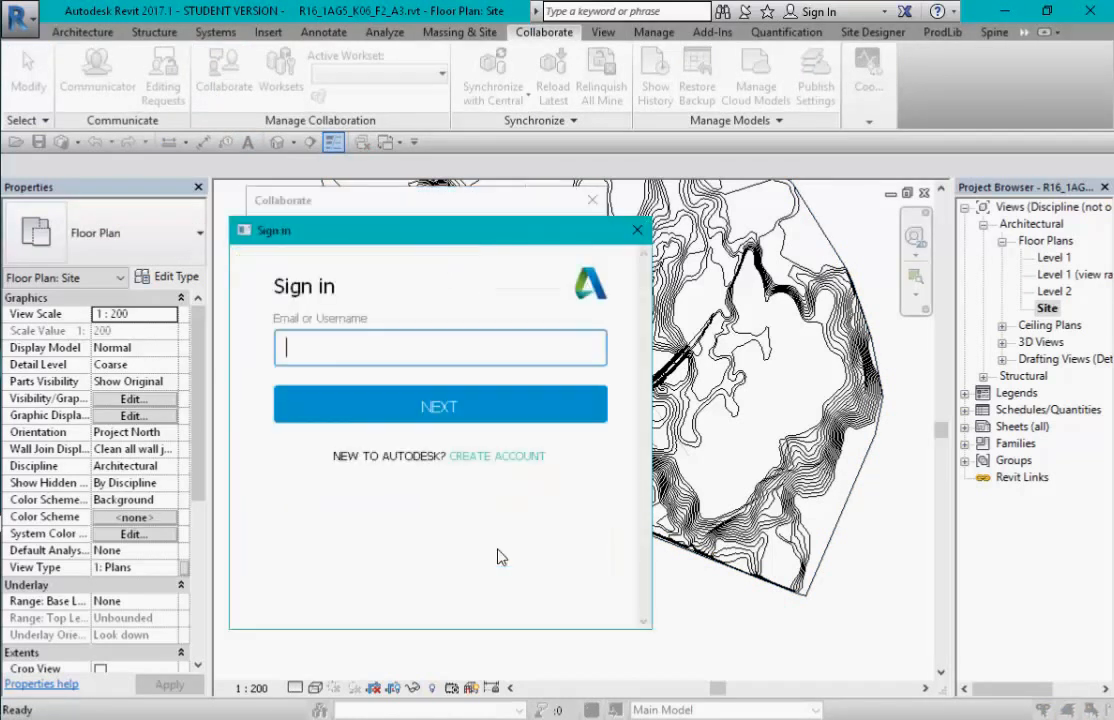
- Sign in to the Autodesk account with the user's e-mail address and password
click(393, 347)
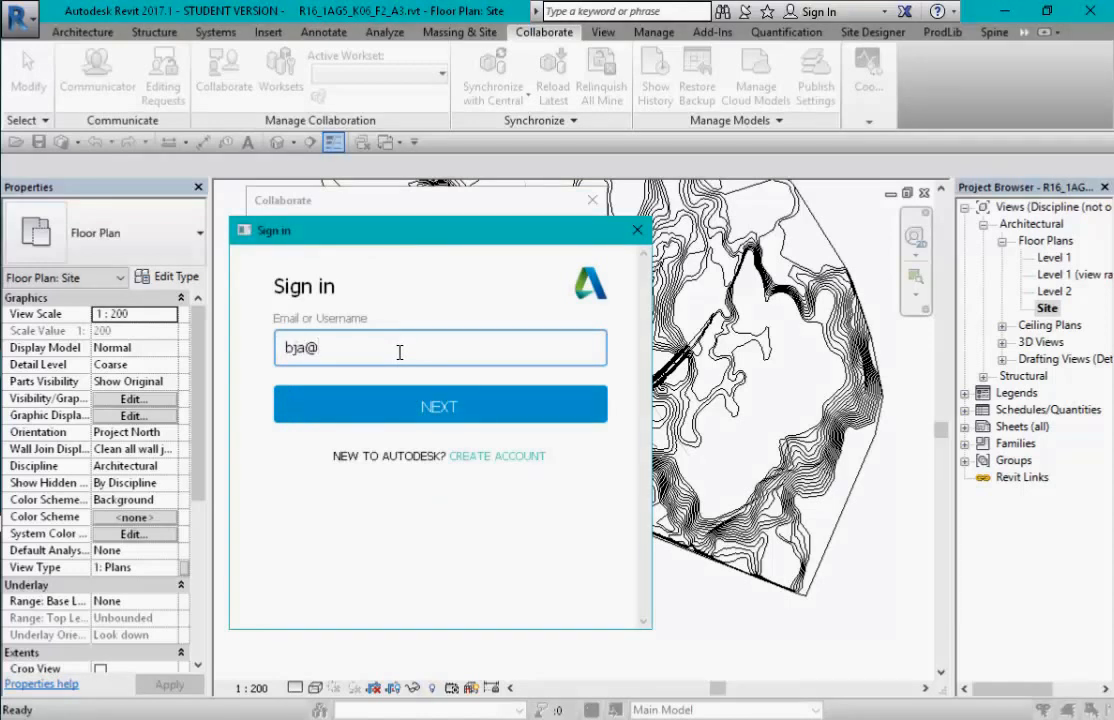
click(398, 403)
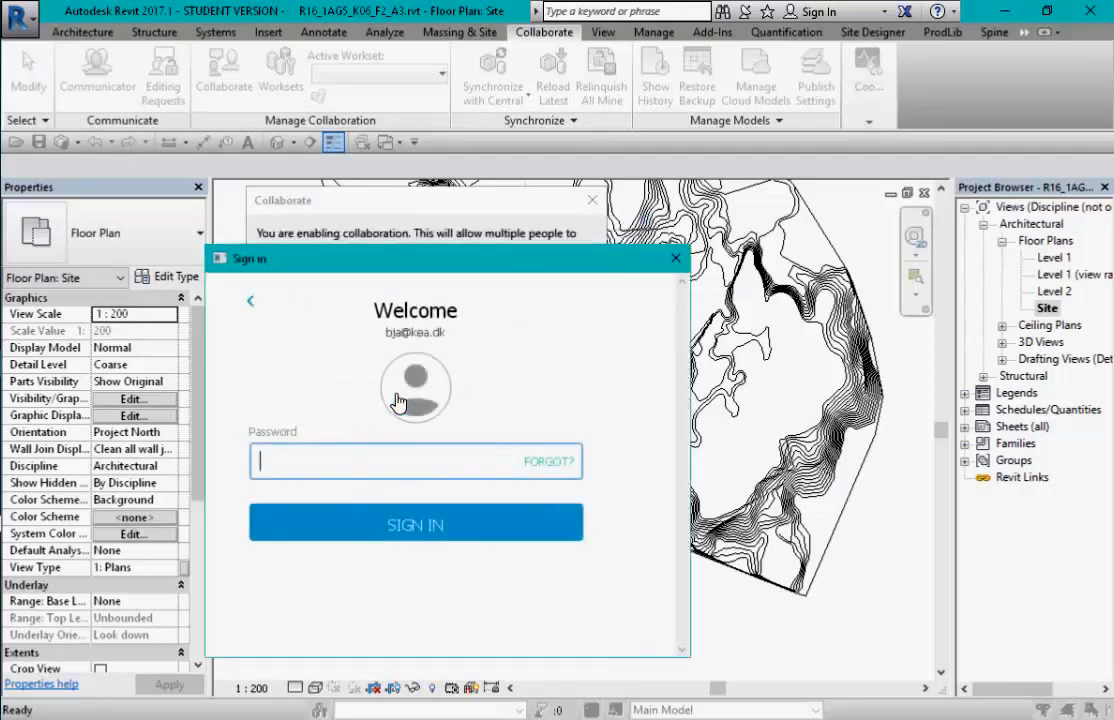
text(•••)
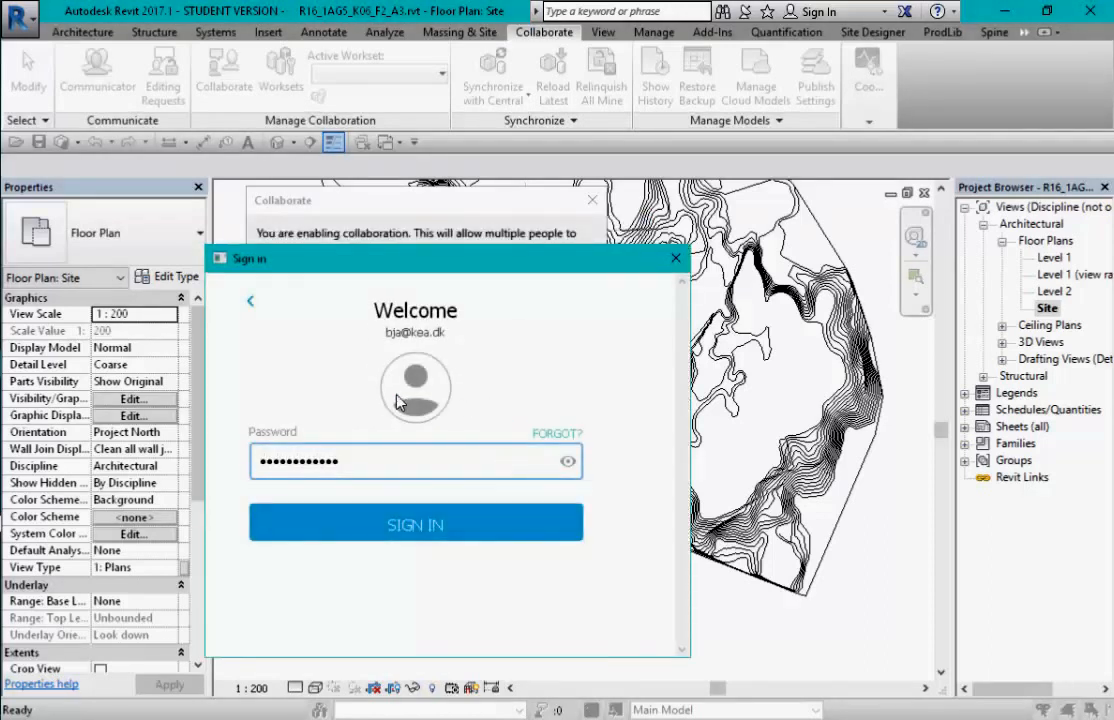
click(418, 526)
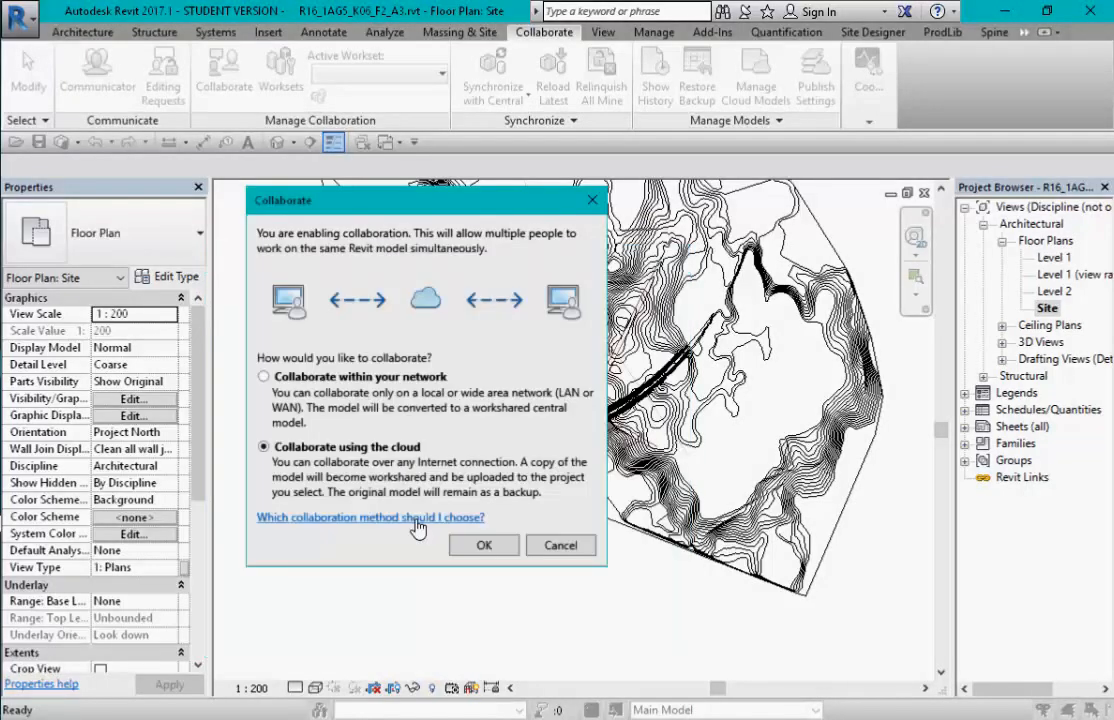
- Start uploading the model to the R17_BIM_2sem E2016 cloud project, then switch to the browser
click(484, 545)
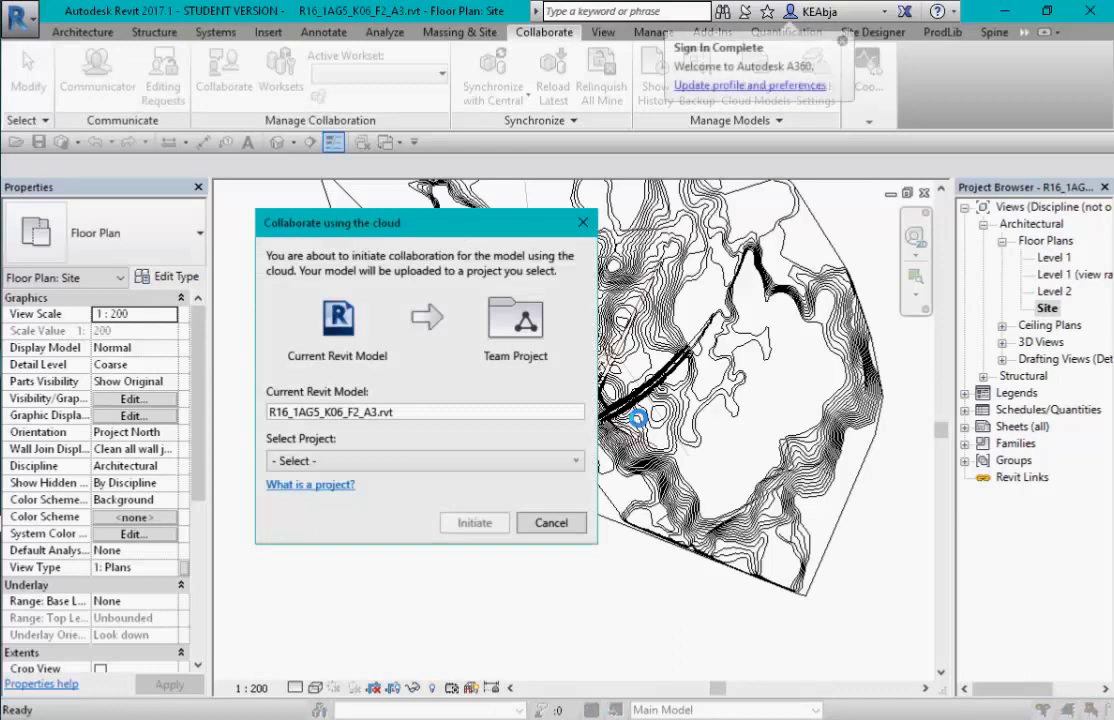
click(573, 463)
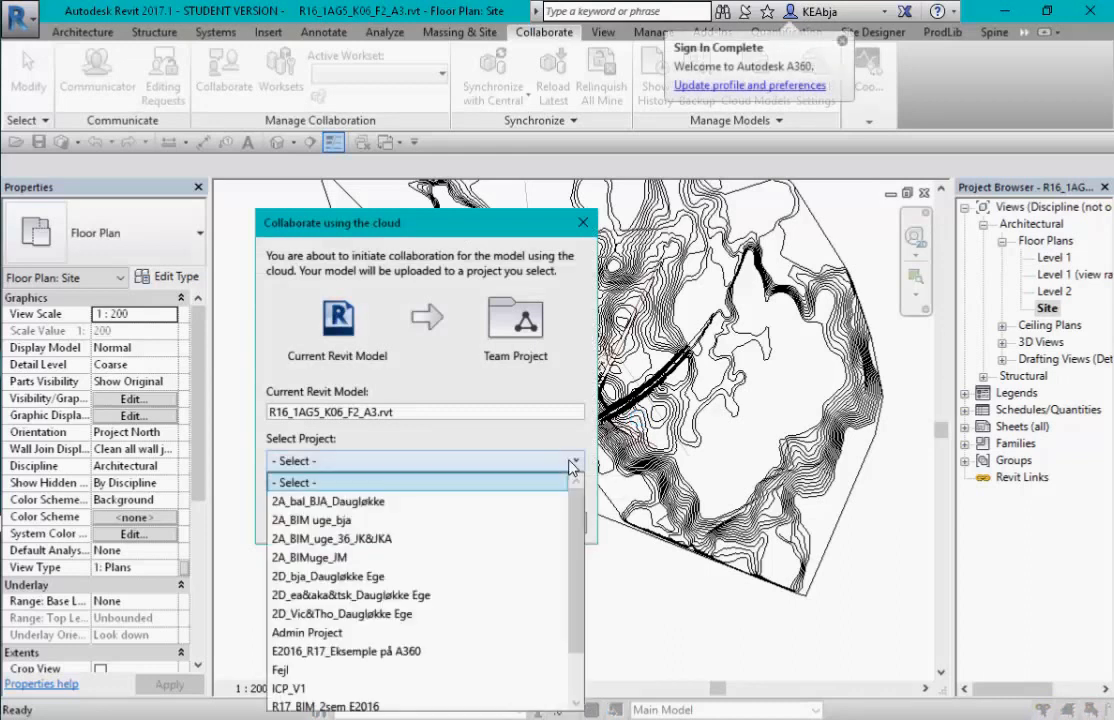
scroll(583, 628, down, 1)
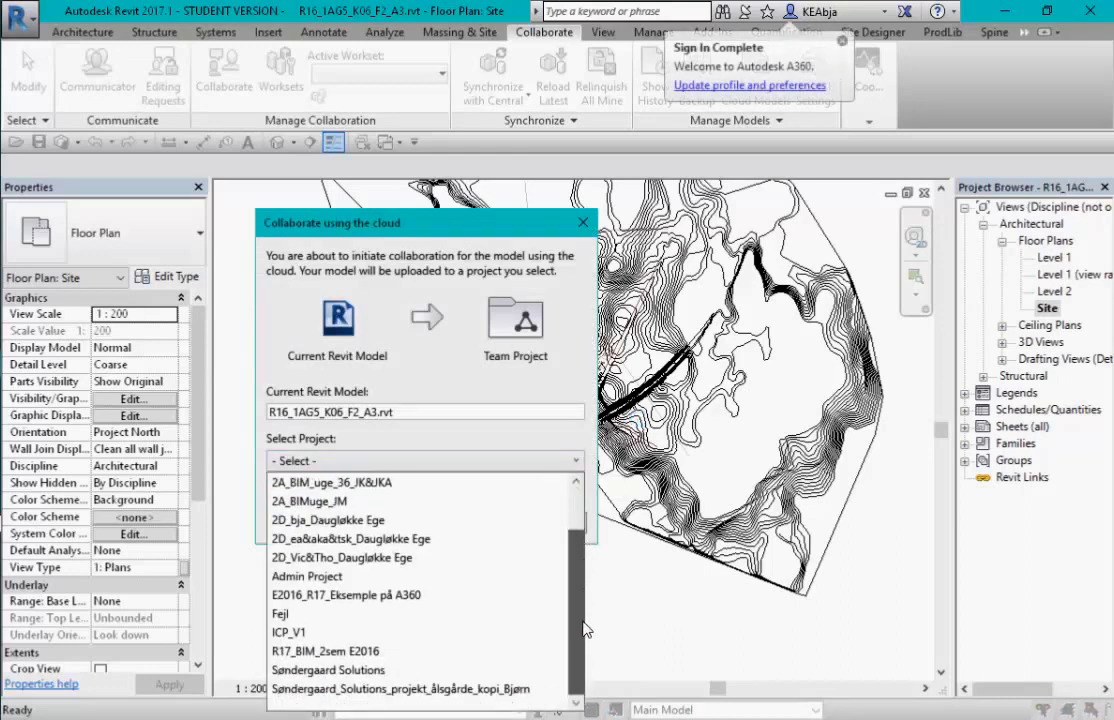
scroll(586, 512, up, 1)
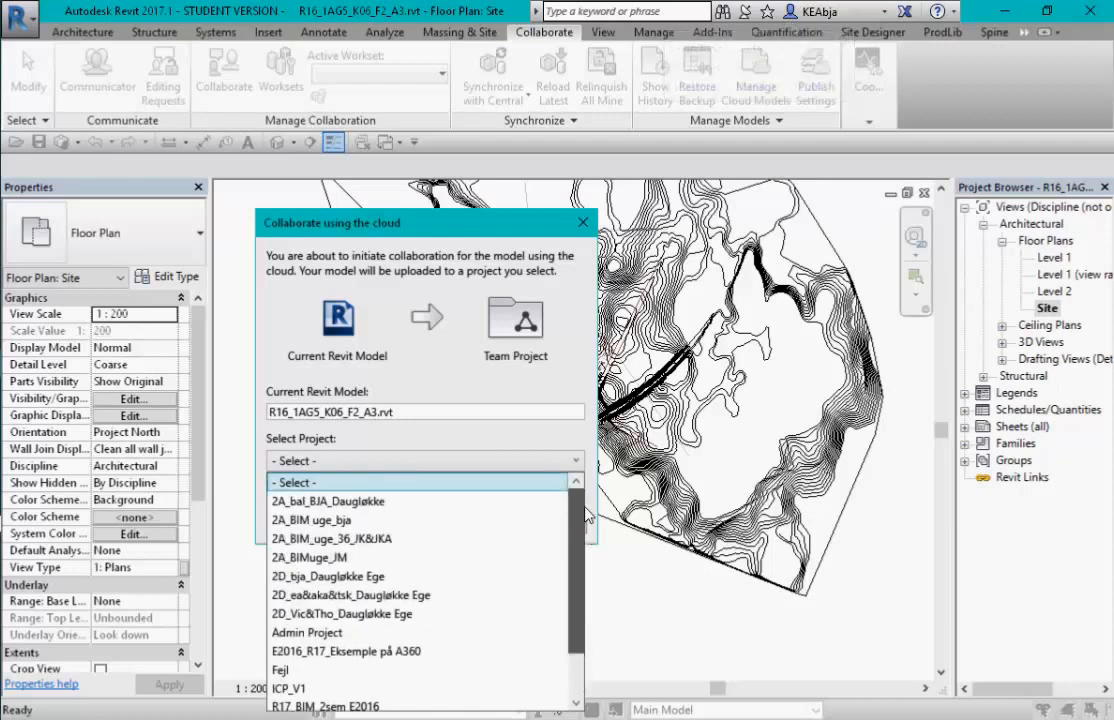
scroll(577, 586, down, 1)
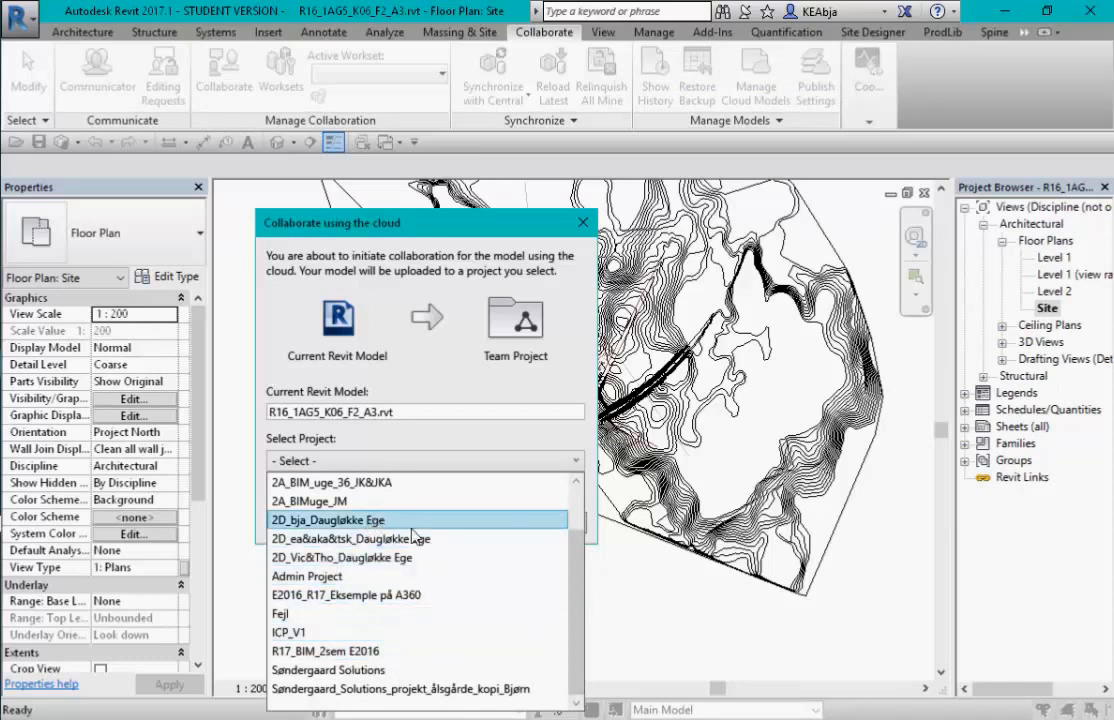
scroll(570, 572, up, 1)
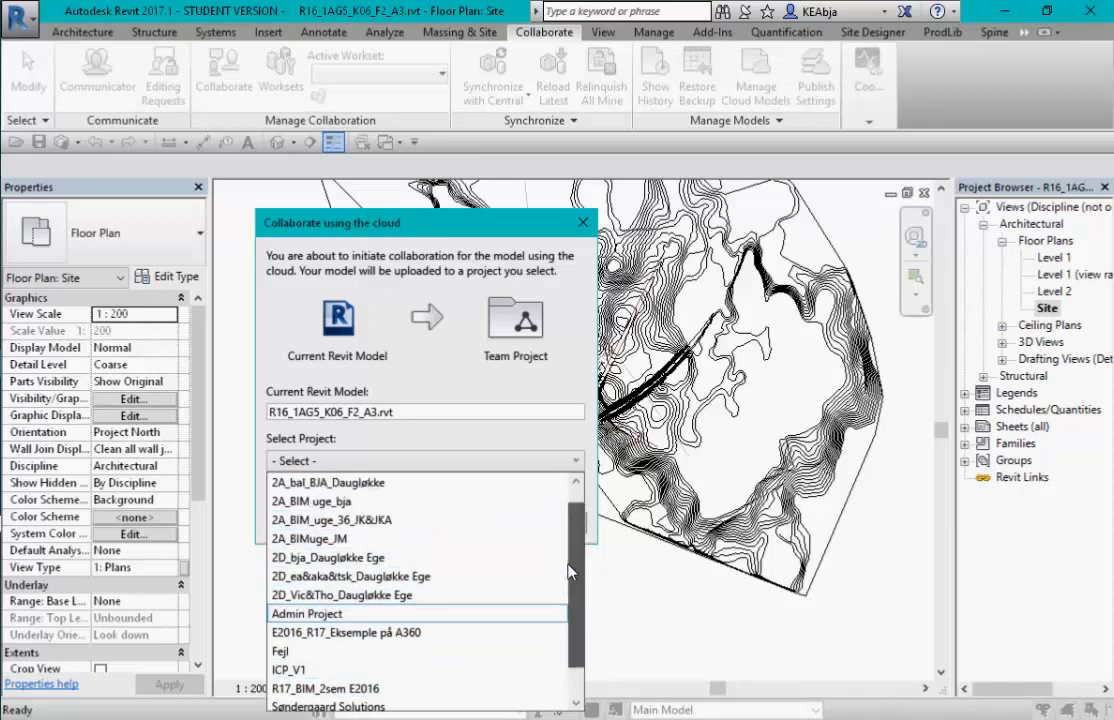
scroll(449, 632, down, 1)
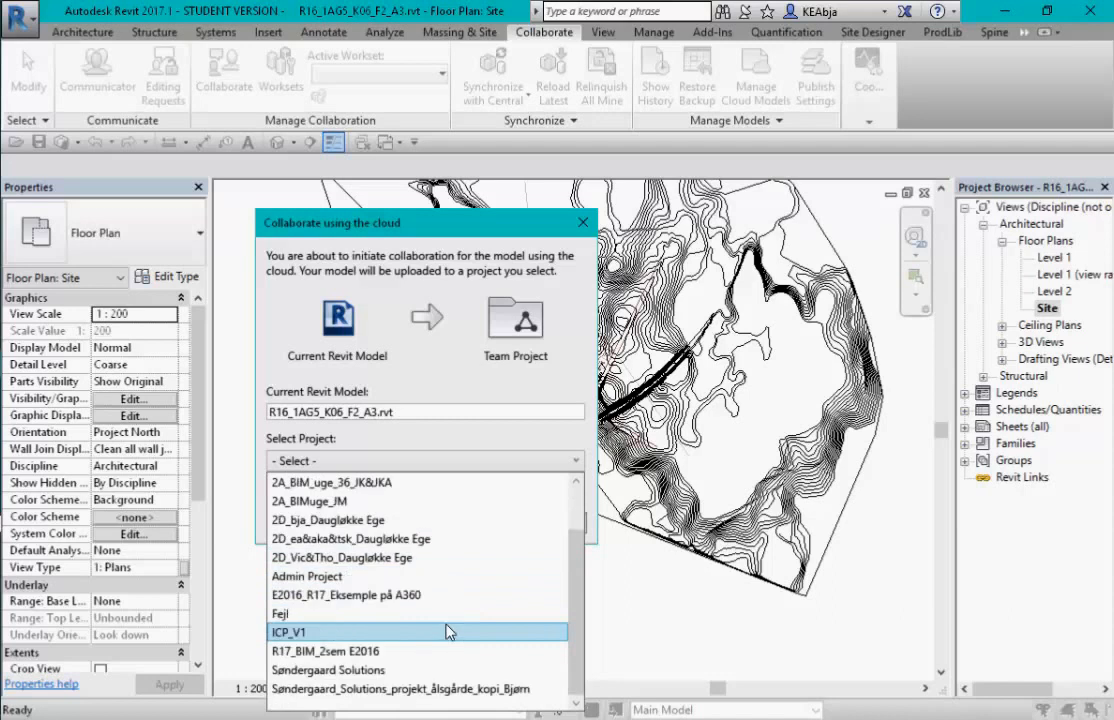
click(375, 655)
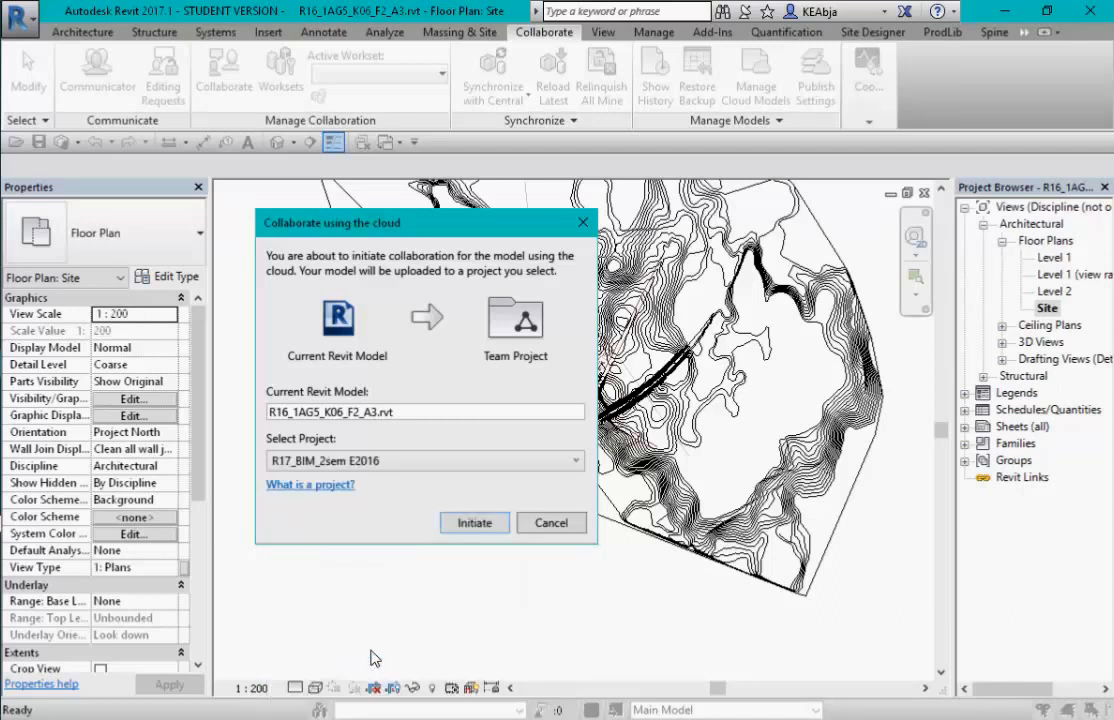
click(489, 527)
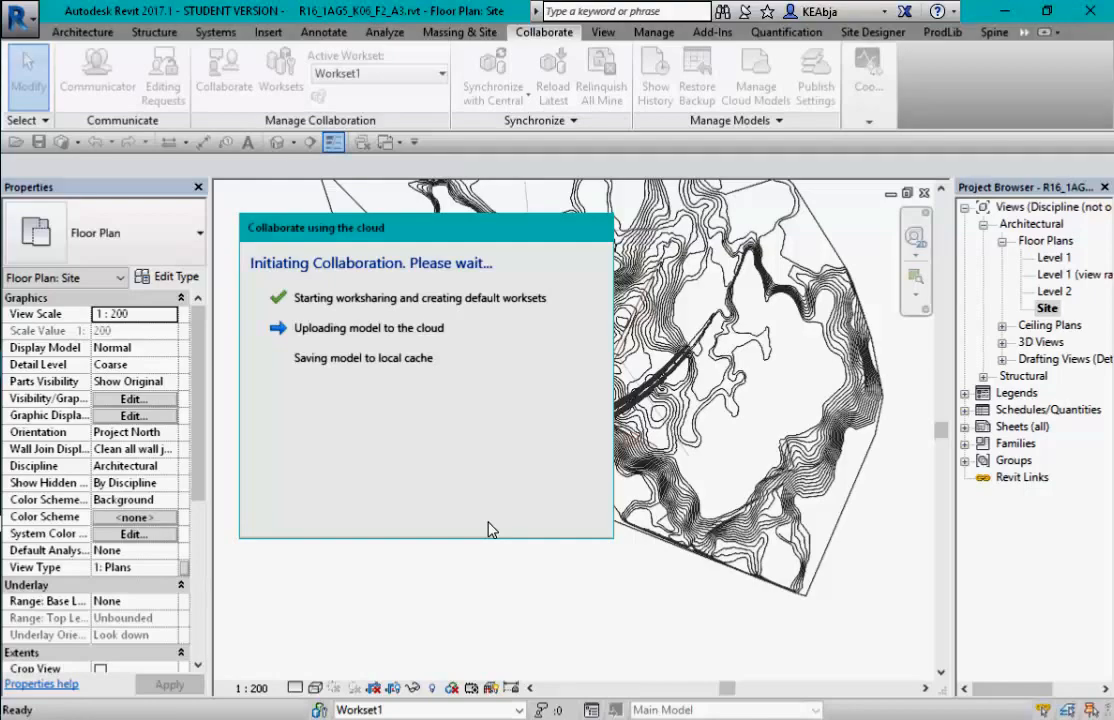
key(alt+Tab)
key(alt+Tab)
key(alt+Tab)
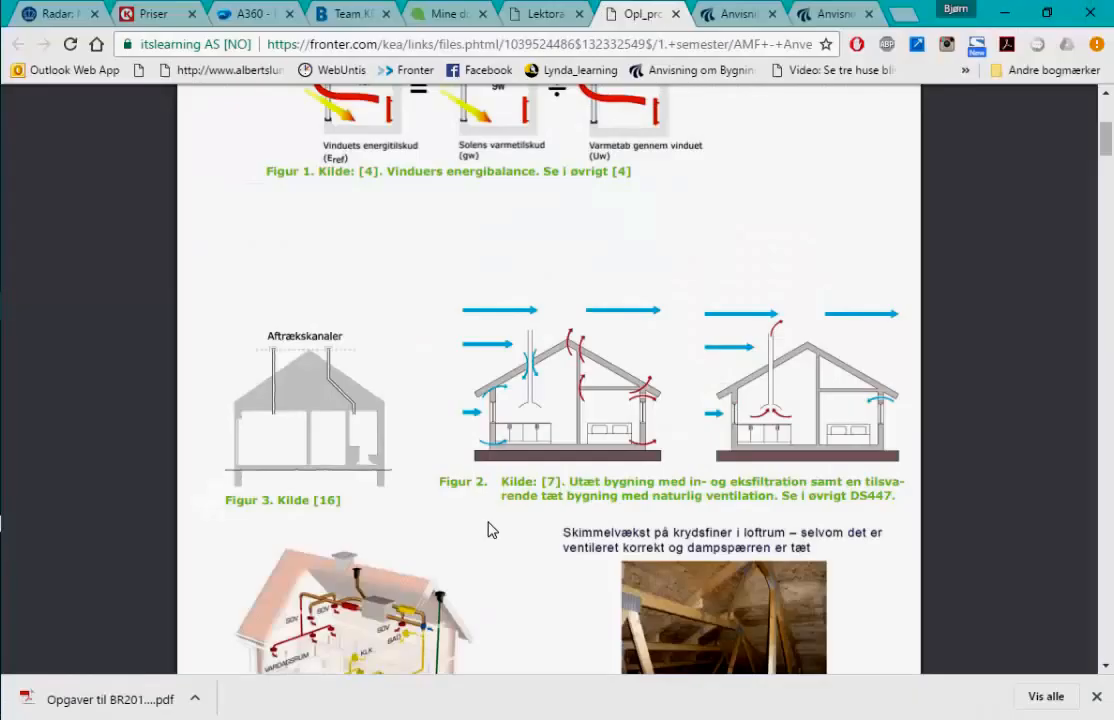
- Browse the Team KEA BIM project list in A360, then return to Revit's upload confirmation
click(251, 15)
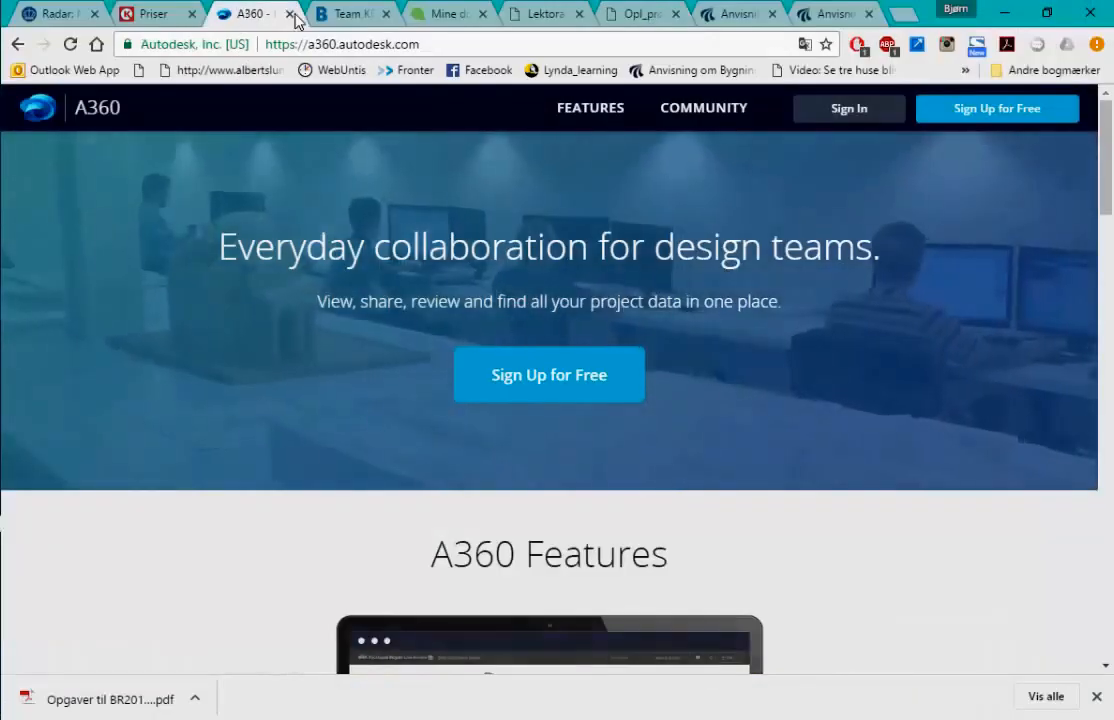
click(354, 16)
scroll(159, 445, down, 5)
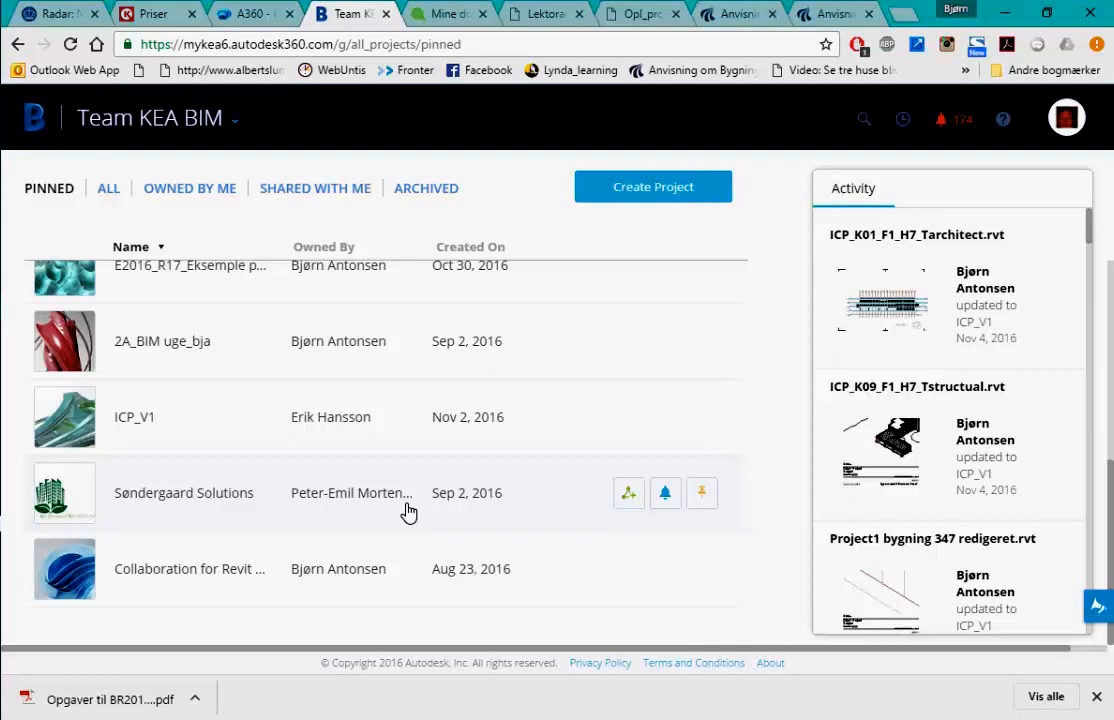
key(alt+Tab)
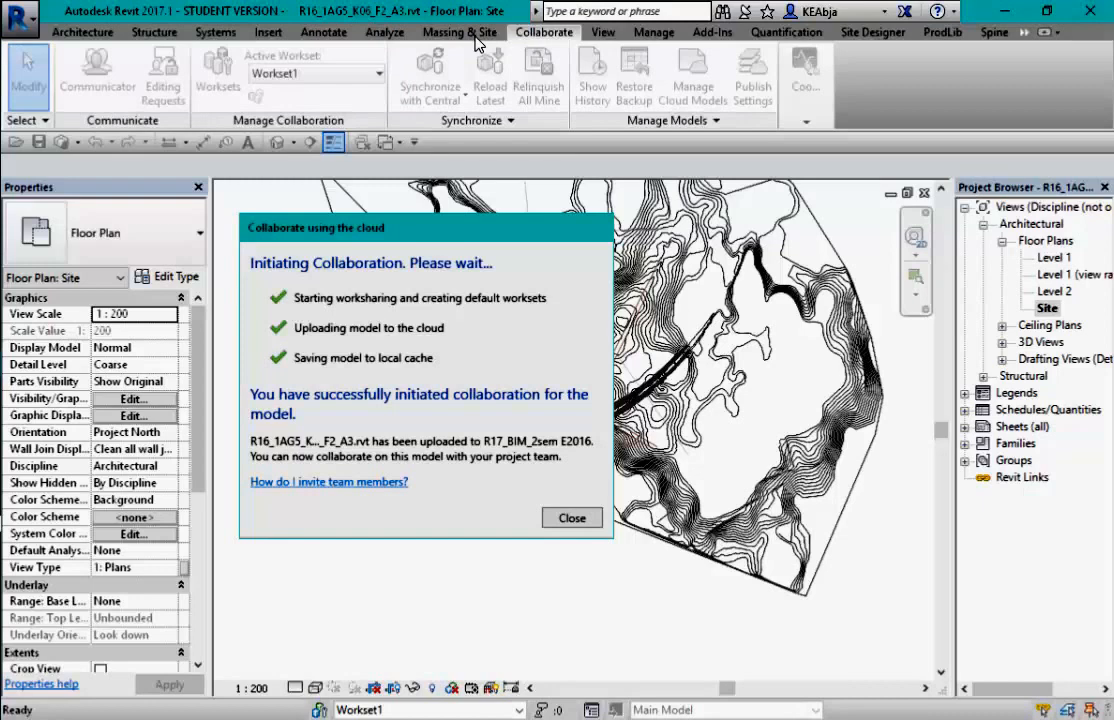
- Close the success notice and draw a contour label line across the contours near lot 11bf
click(572, 517)
scroll(630, 276, up, 2)
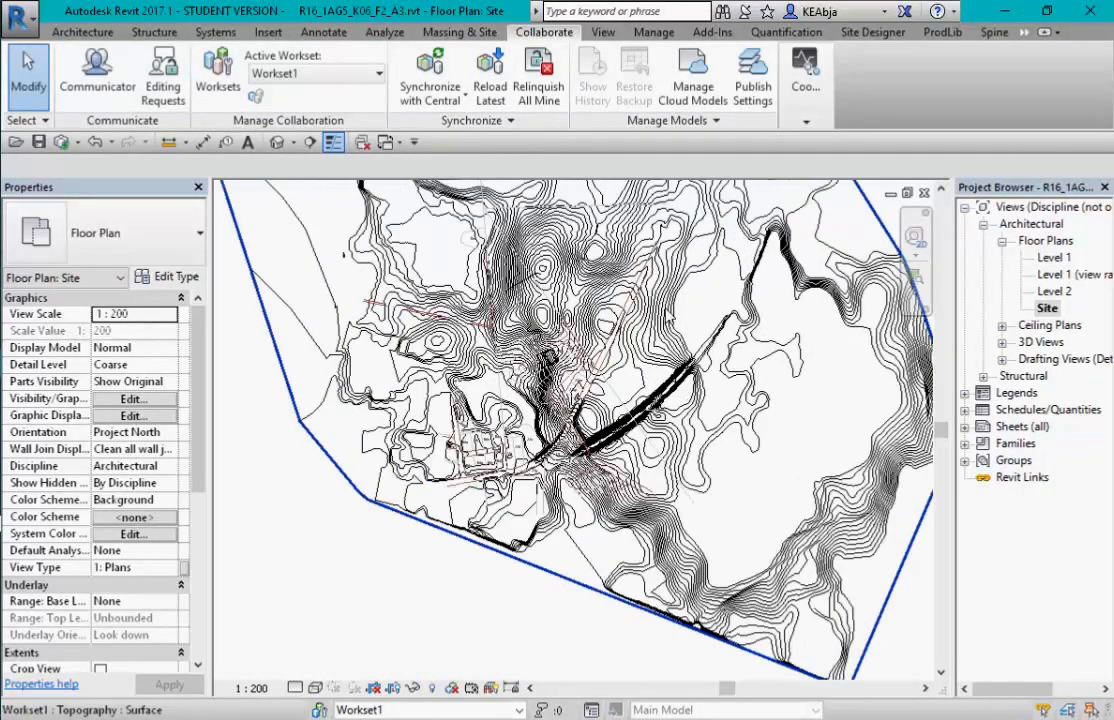
click(458, 32)
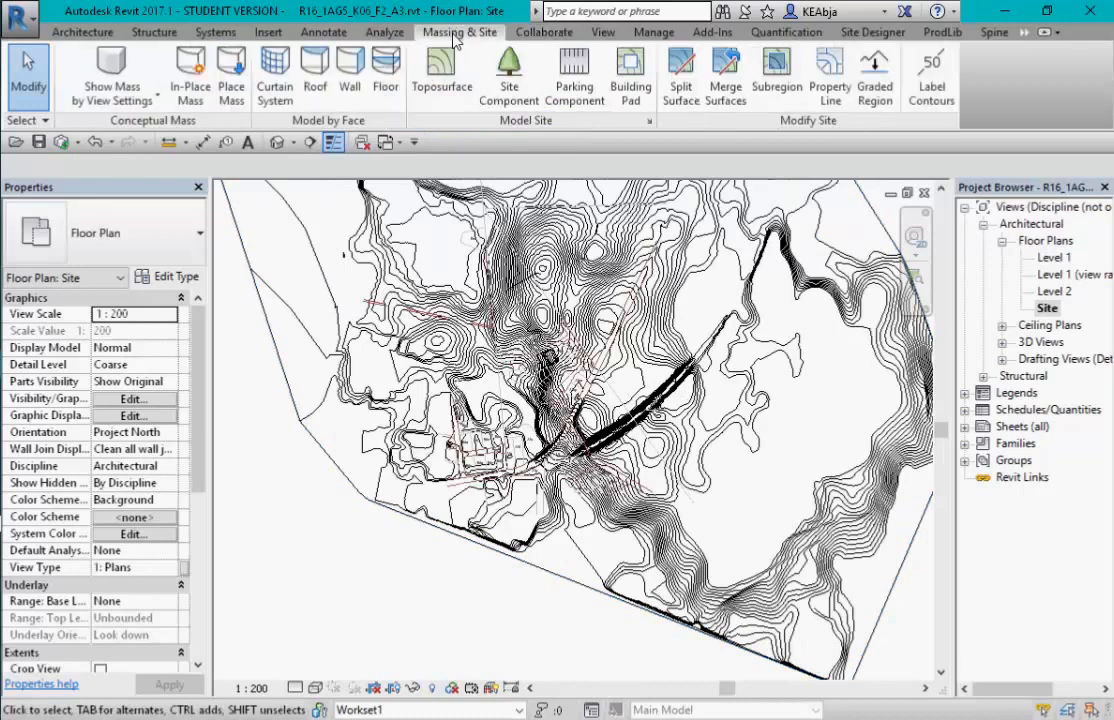
click(937, 85)
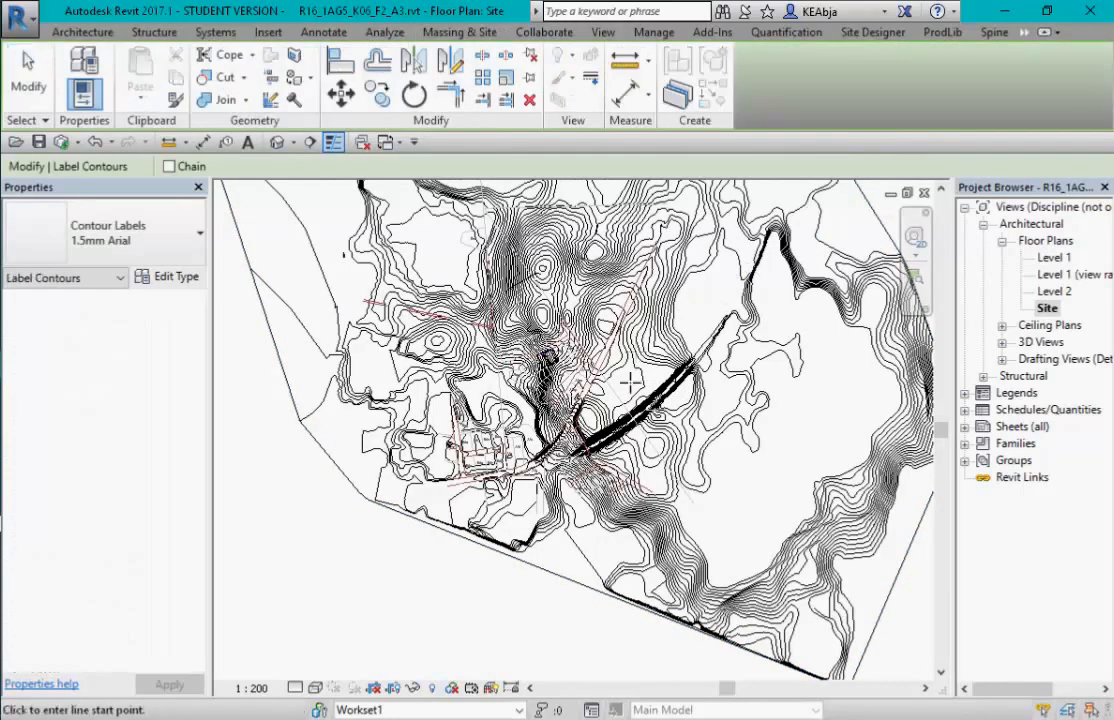
scroll(508, 402, up, 4)
scroll(508, 402, up, 3)
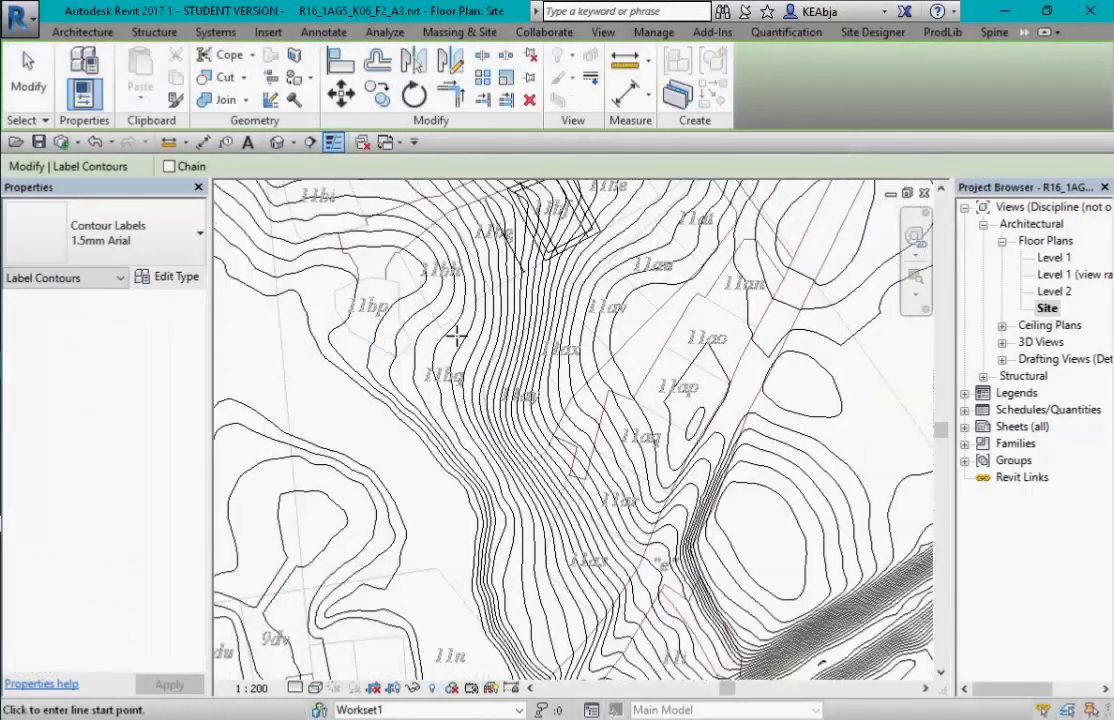
scroll(475, 250, up, 2)
click(470, 240)
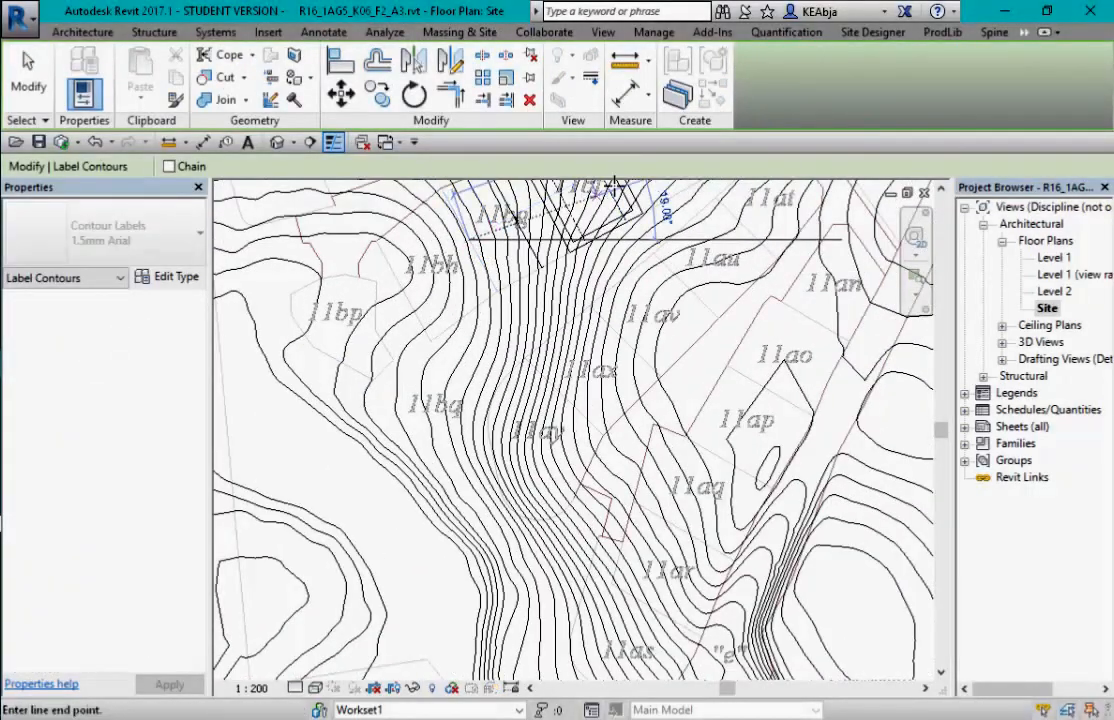
middle_drag(623, 212, 496, 367)
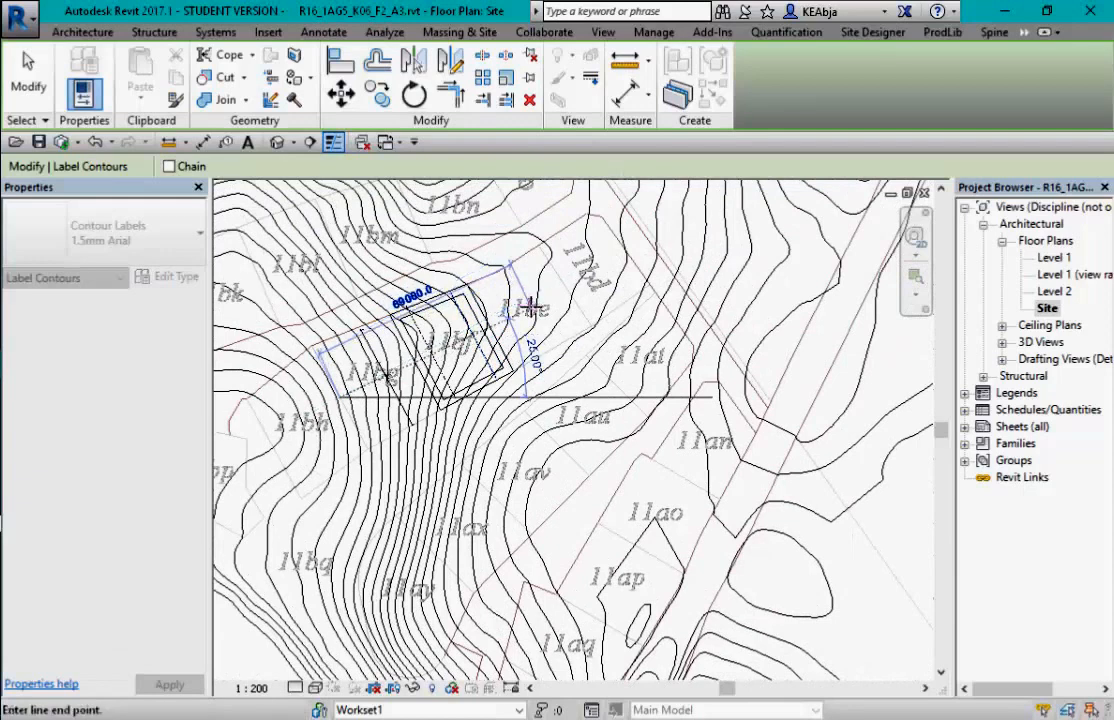
click(530, 308)
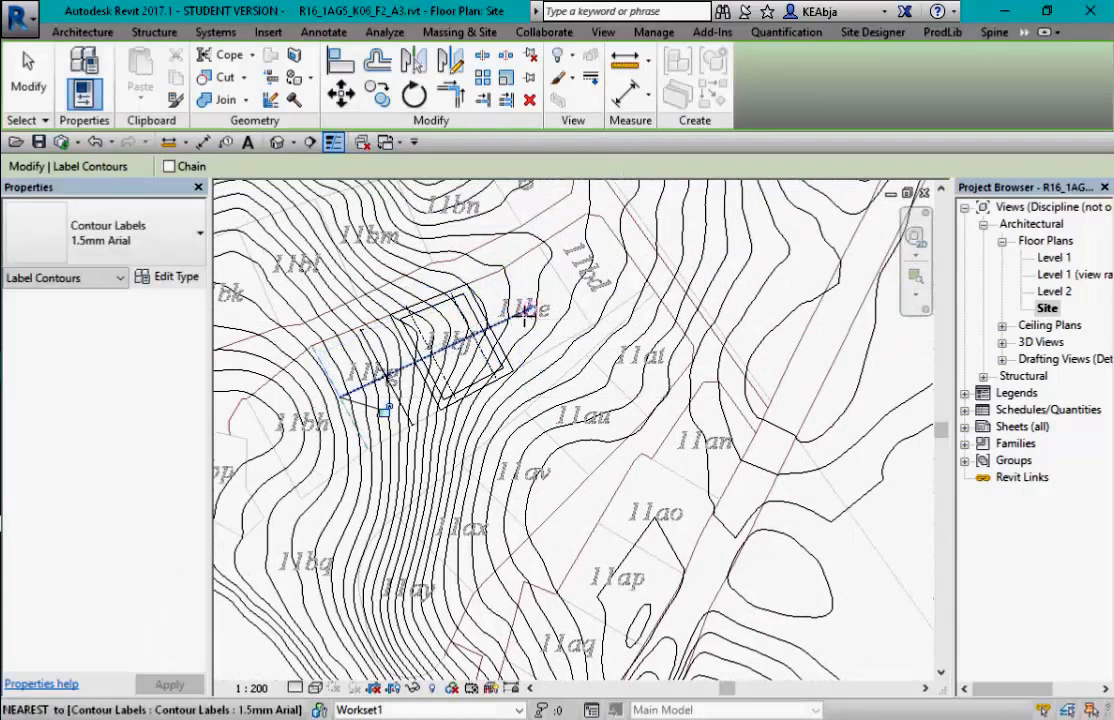
key(Escape)
- Cancel a second label line and exit contour labelling
click(363, 389)
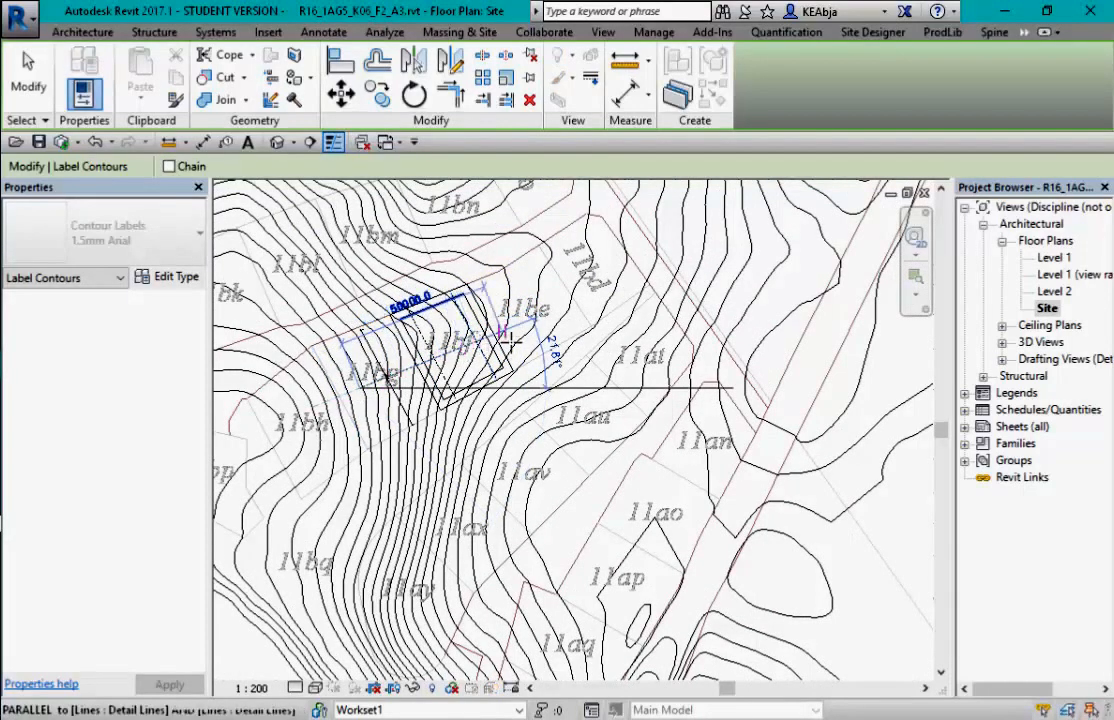
key(Escape)
key(Escape)
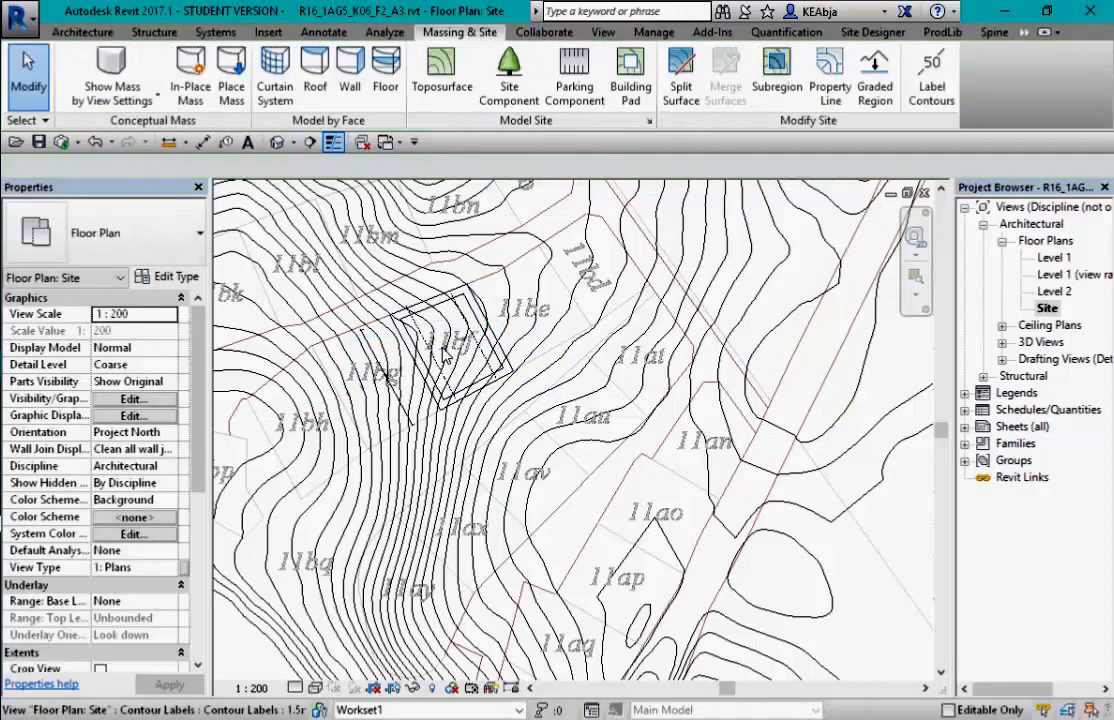
scroll(440, 368, up, 6)
scroll(433, 364, up, 2)
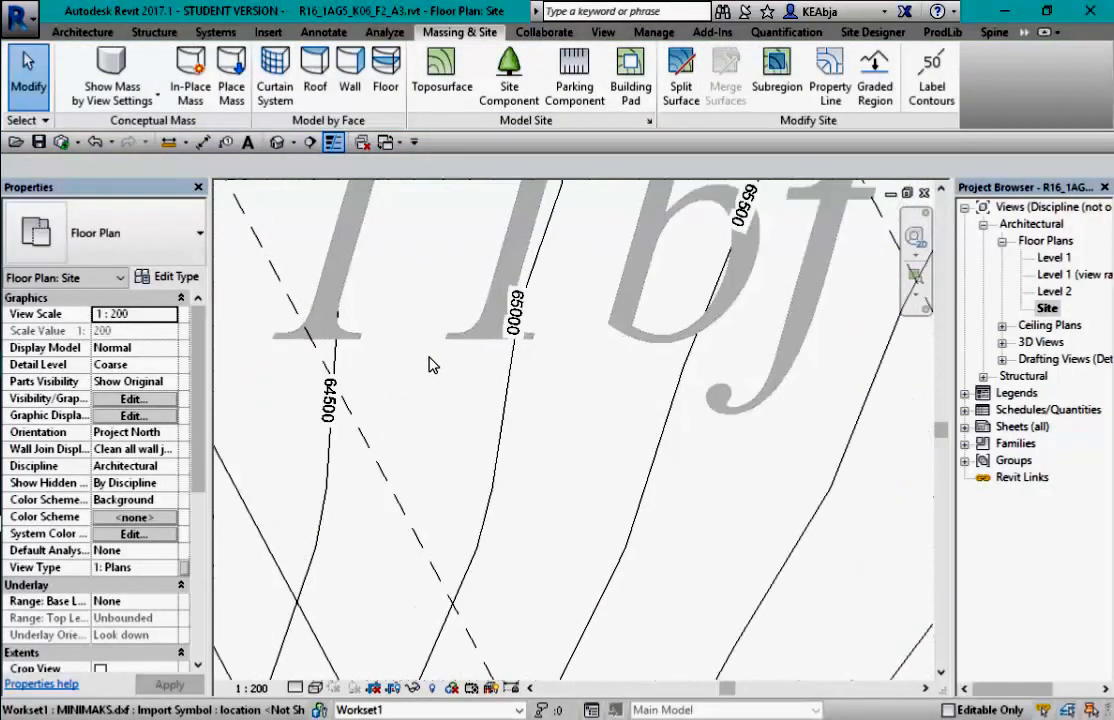
- Set the contour label type's units to Meters, 1 decimal place rounding, with an m symbol
click(336, 404)
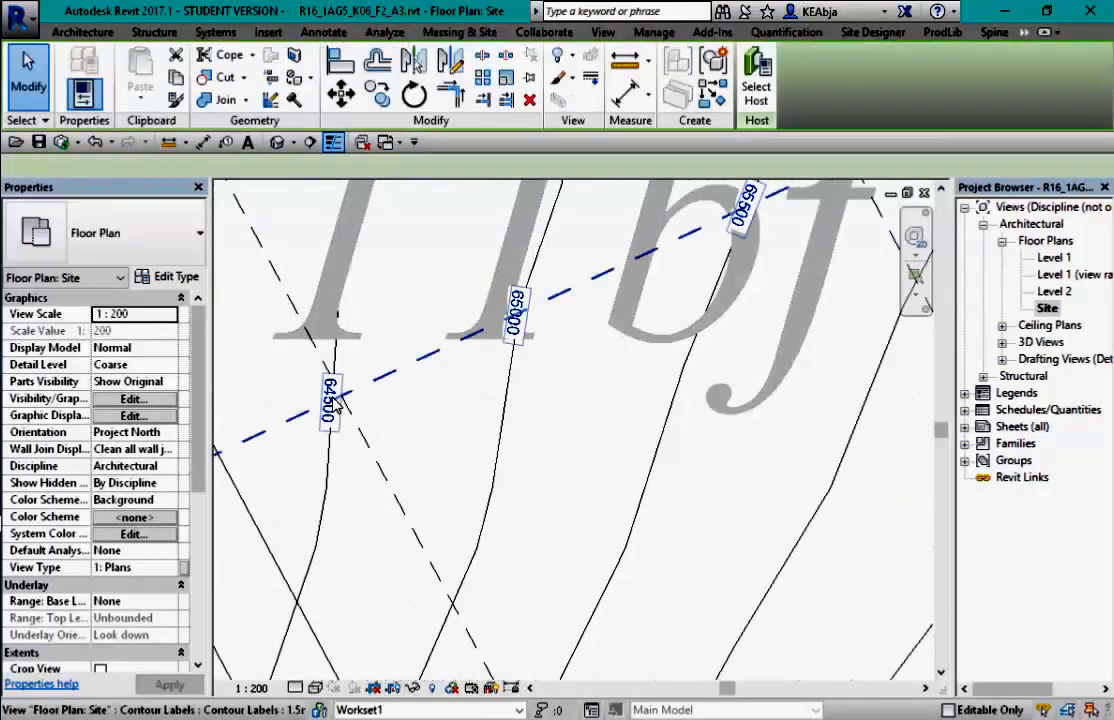
click(170, 278)
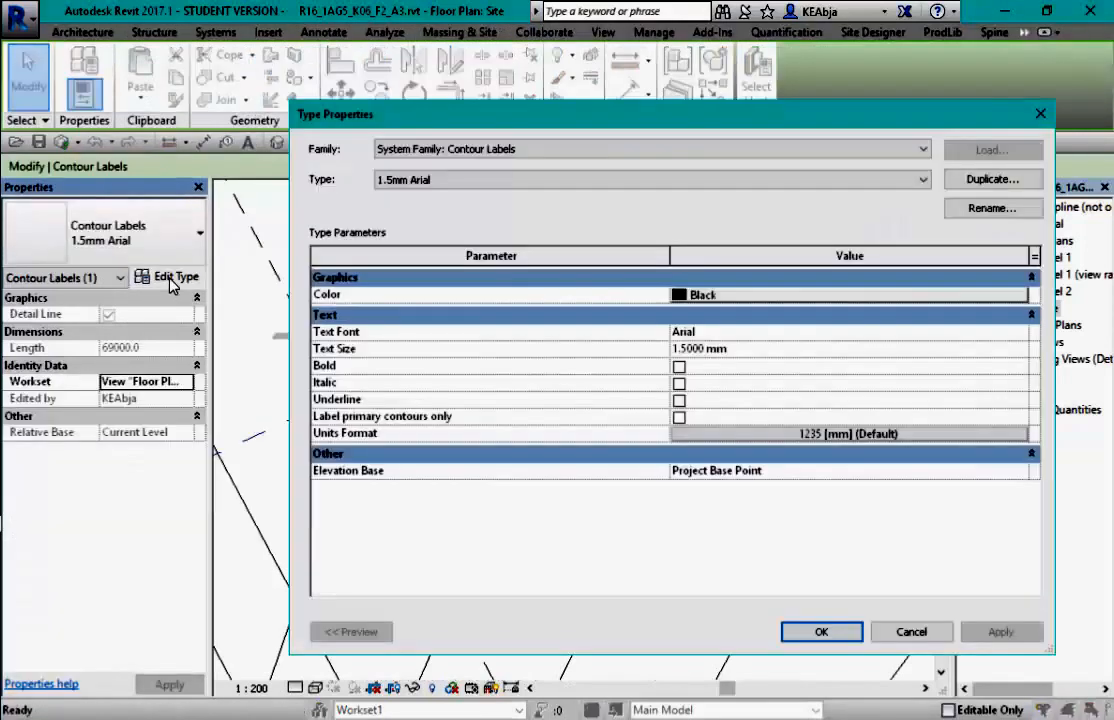
click(943, 438)
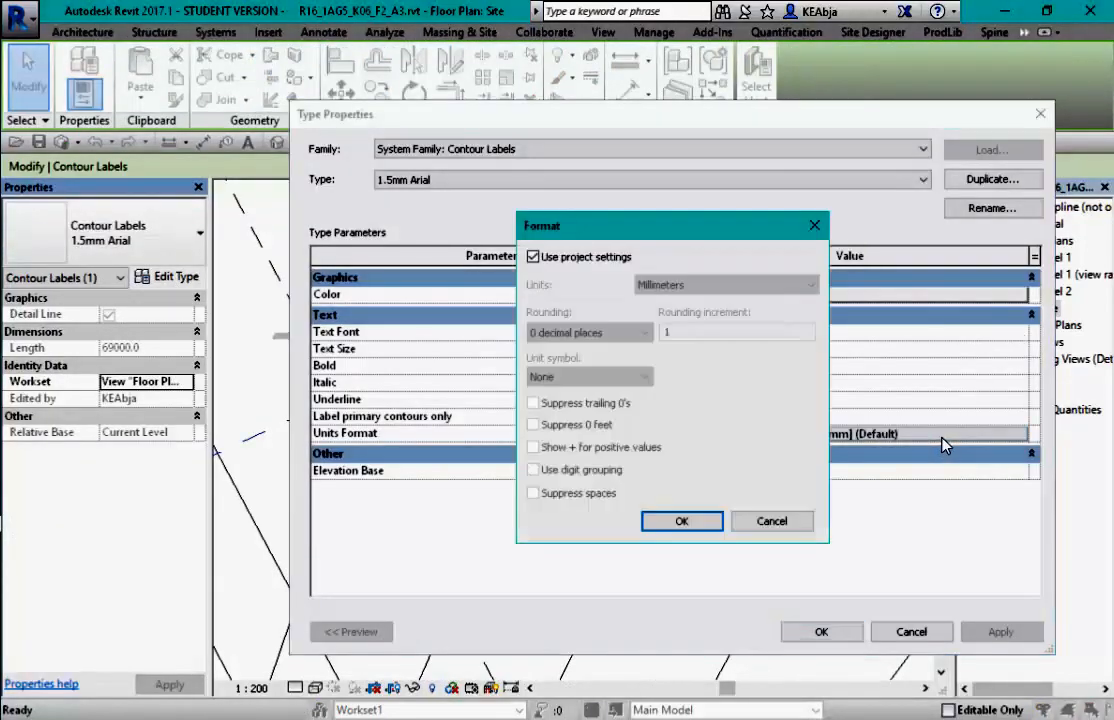
click(533, 257)
click(707, 293)
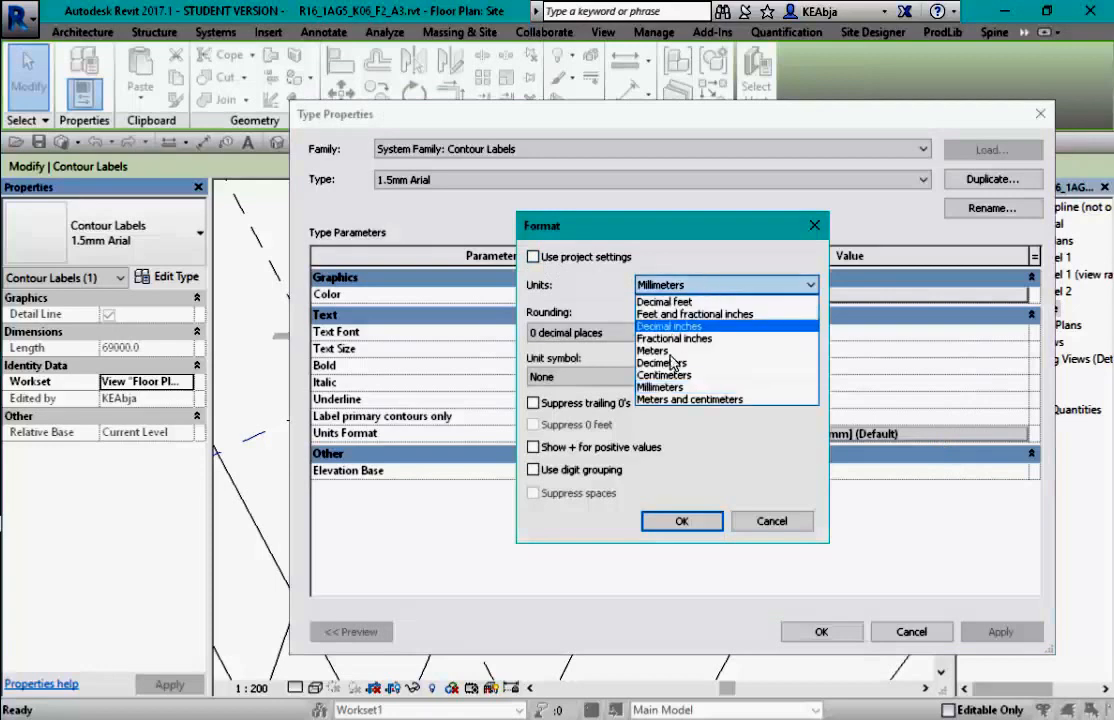
click(676, 352)
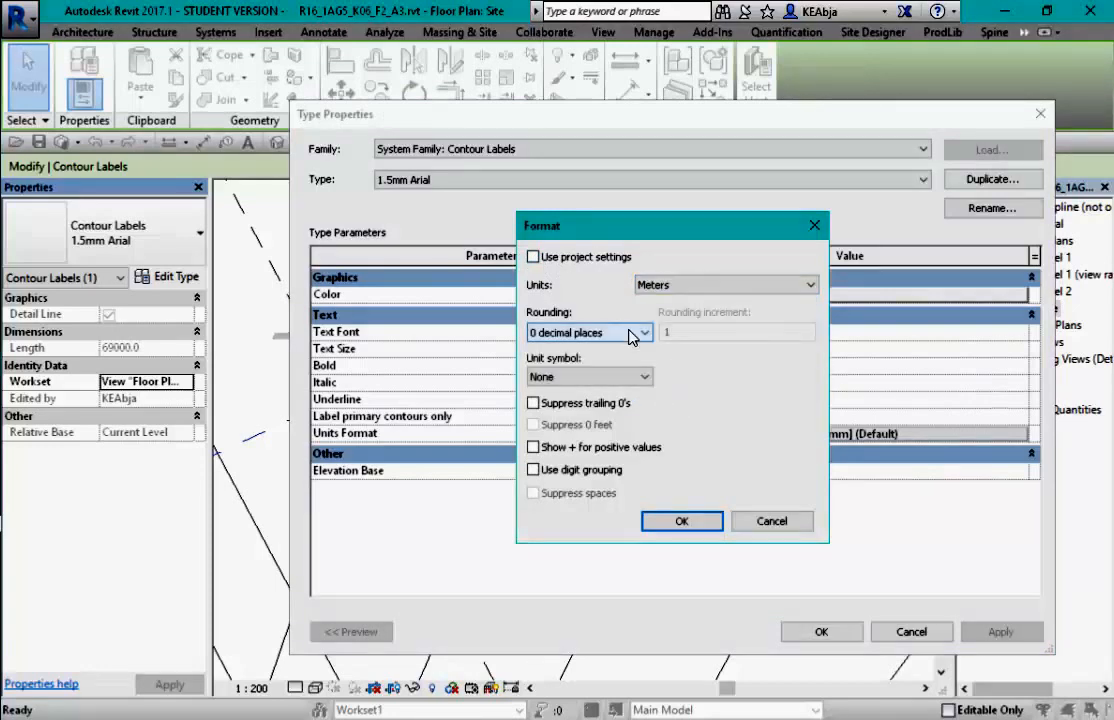
click(640, 332)
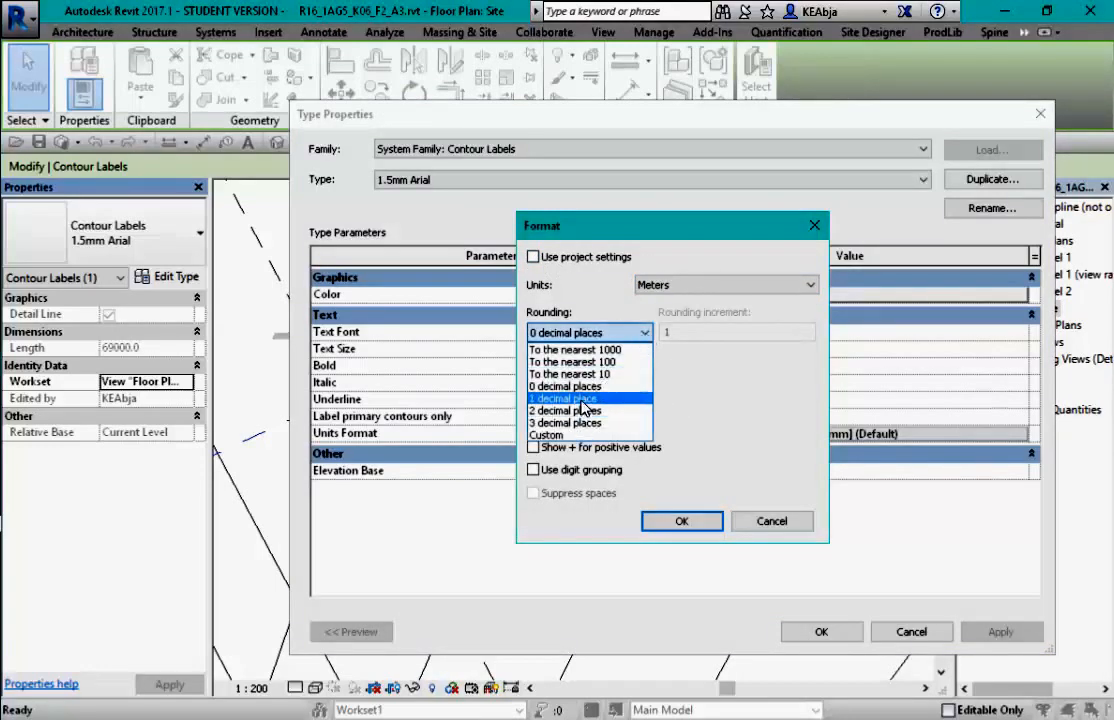
click(565, 398)
click(625, 378)
click(540, 406)
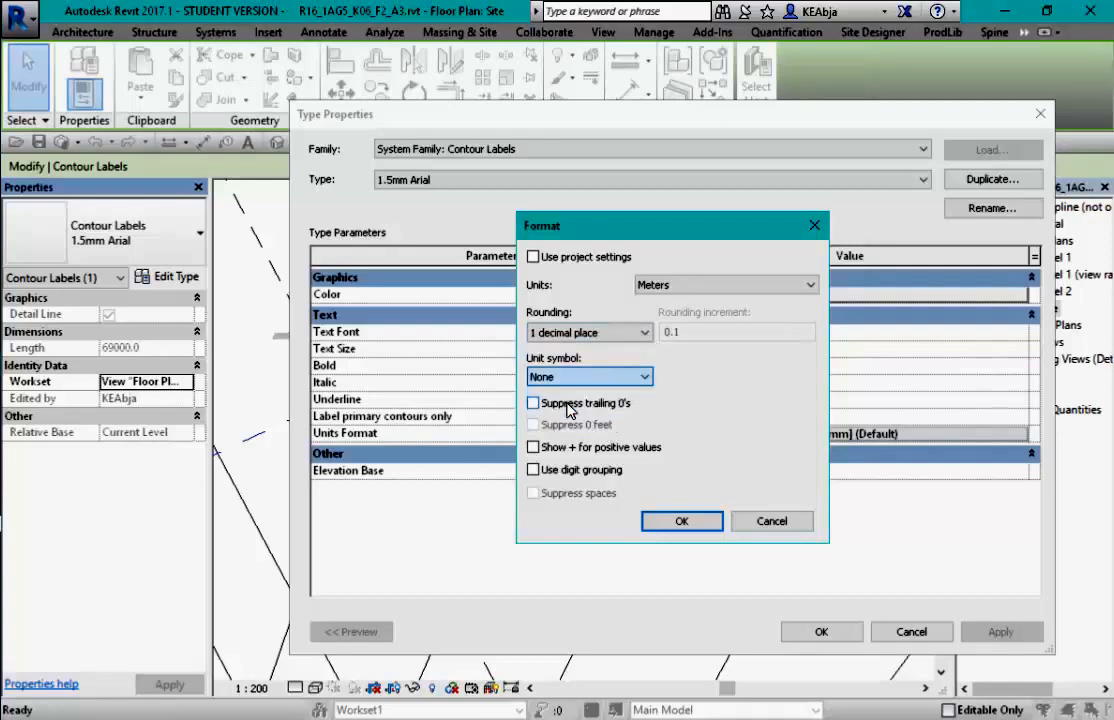
click(682, 521)
click(821, 632)
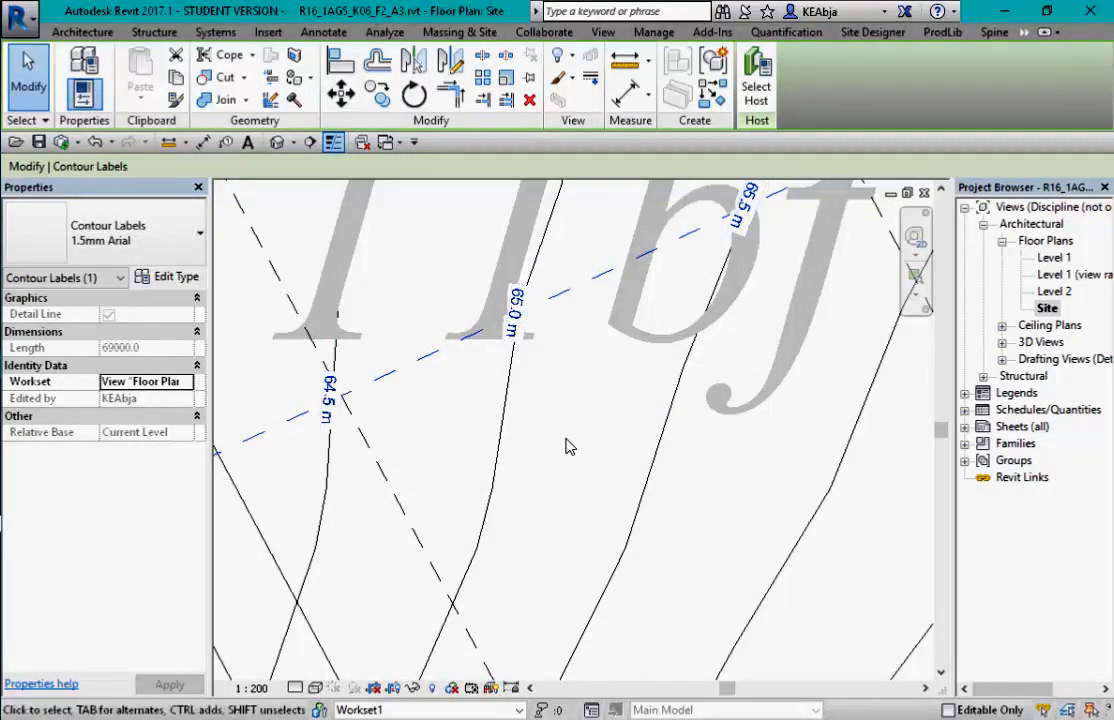
- Switch from Revit to the screen recorder window
scroll(564, 428, down, 3)
key(alt+Tab)
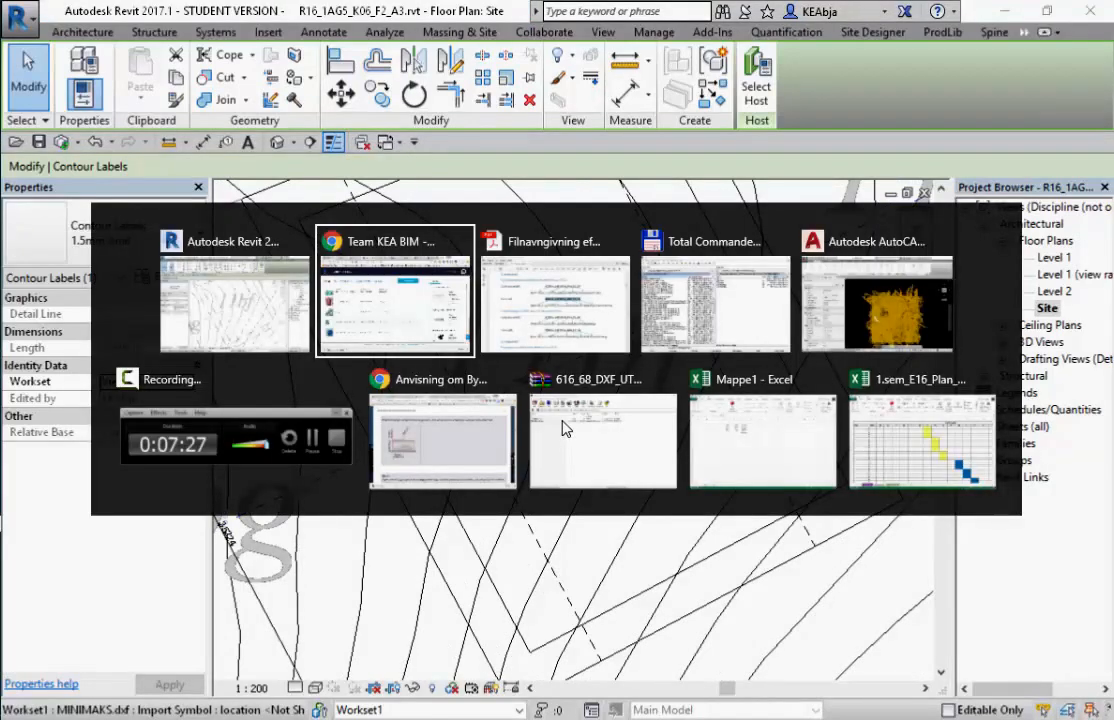
key(alt+Tab)
key(alt+Tab)
key(alt+Tab)
key(alt+Tab)
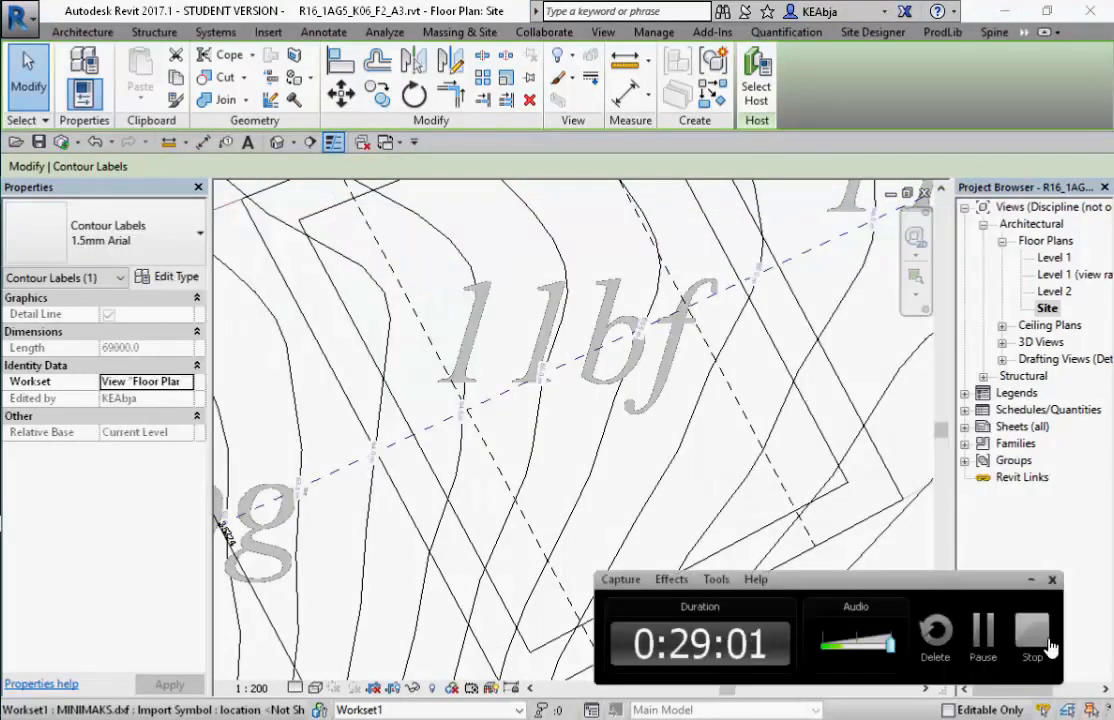